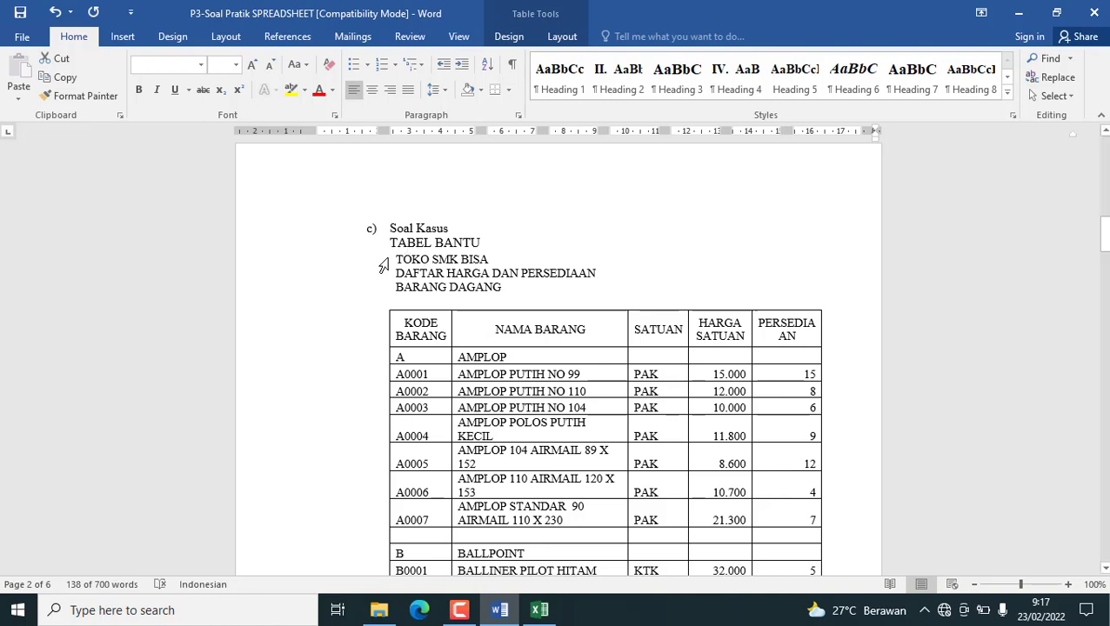
Review the Soal 1 and Soal 2 answer tables, the Pertanyaan instructions and the TABEL BANTU price list in the exam document.
scroll(411, 235, "down", 20)
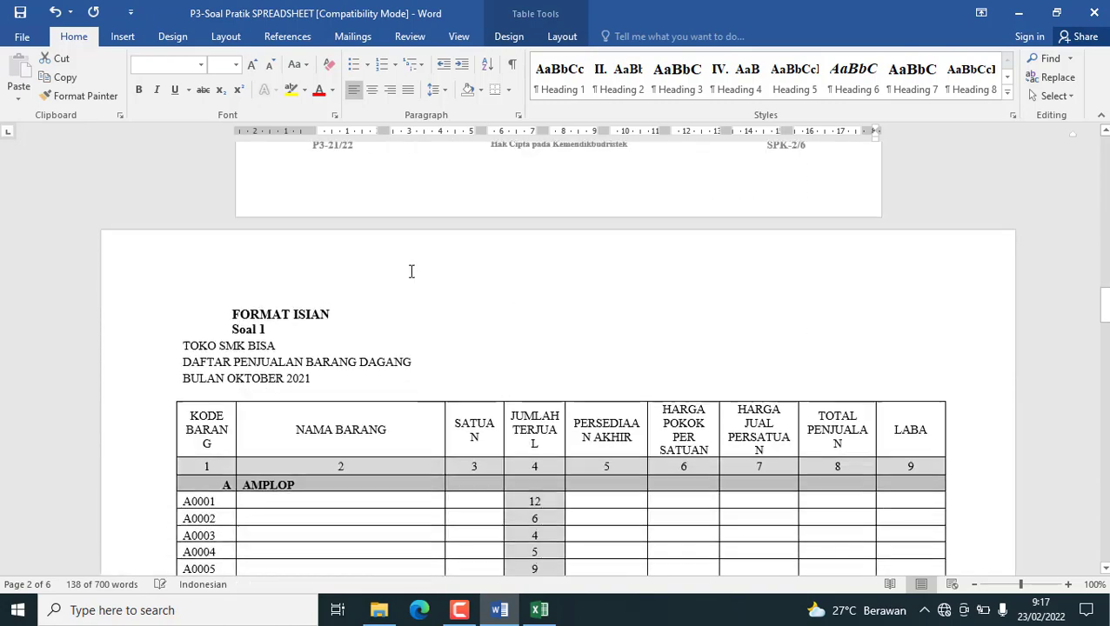
scroll(272, 326, "down", 1)
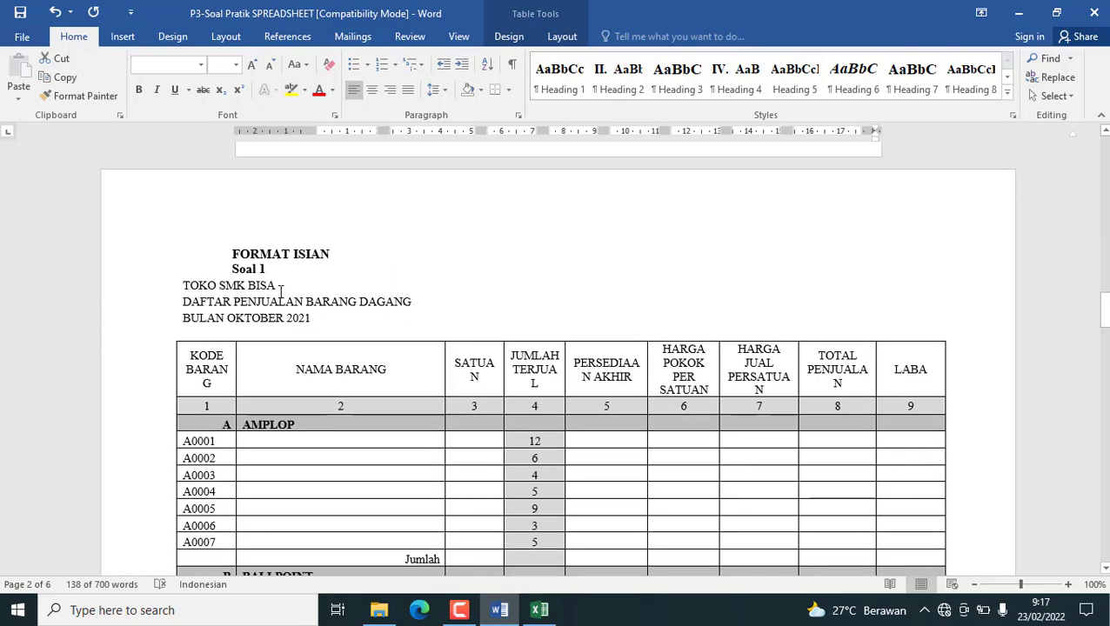
scroll(280, 290, "down", 15)
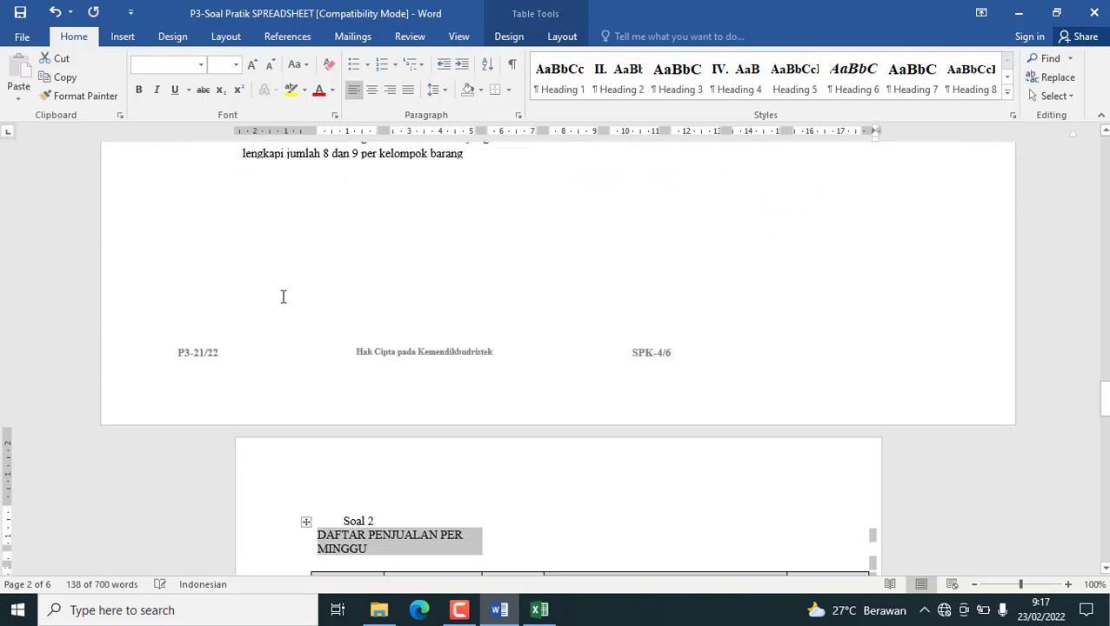
scroll(283, 296, "down", 9)
scroll(362, 224, "up", 2)
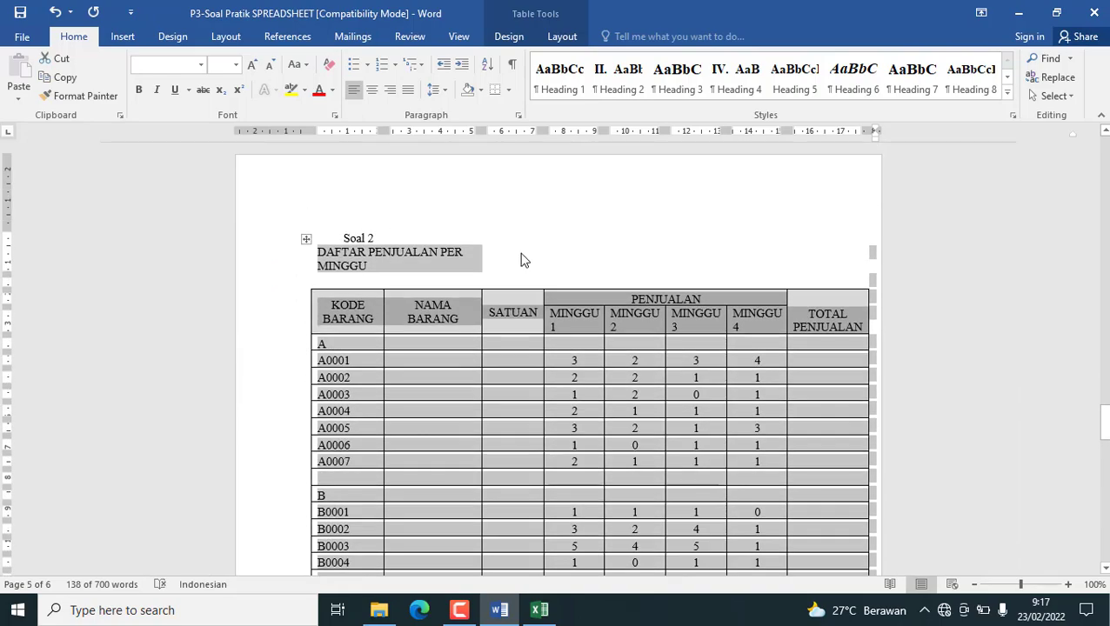
left_click(362, 267)
scroll(351, 272, "up", 18)
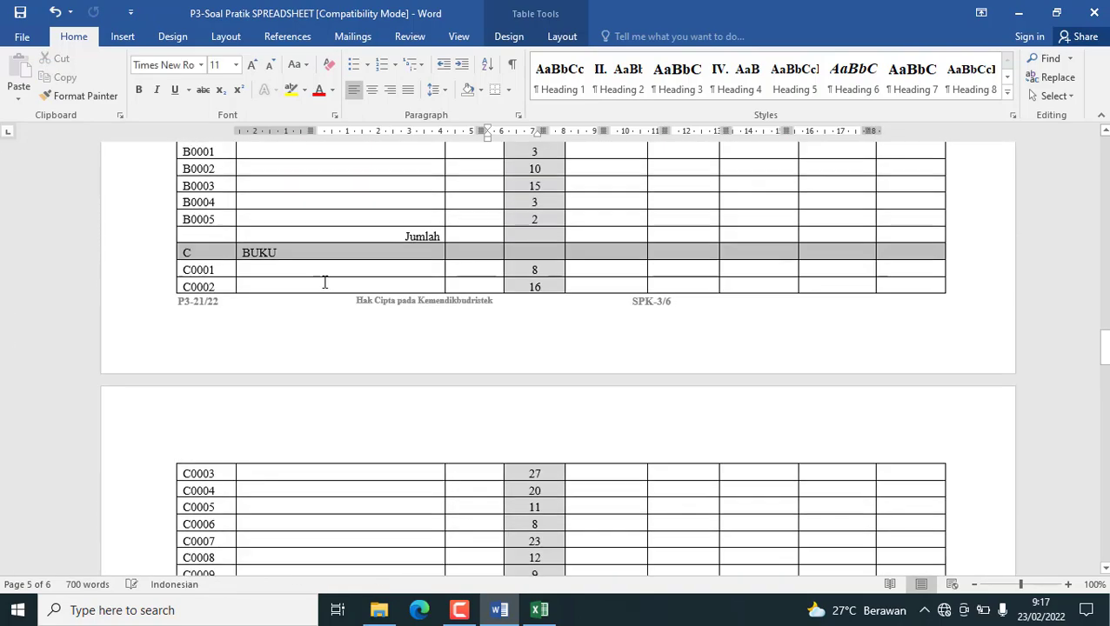
scroll(324, 282, "up", 10)
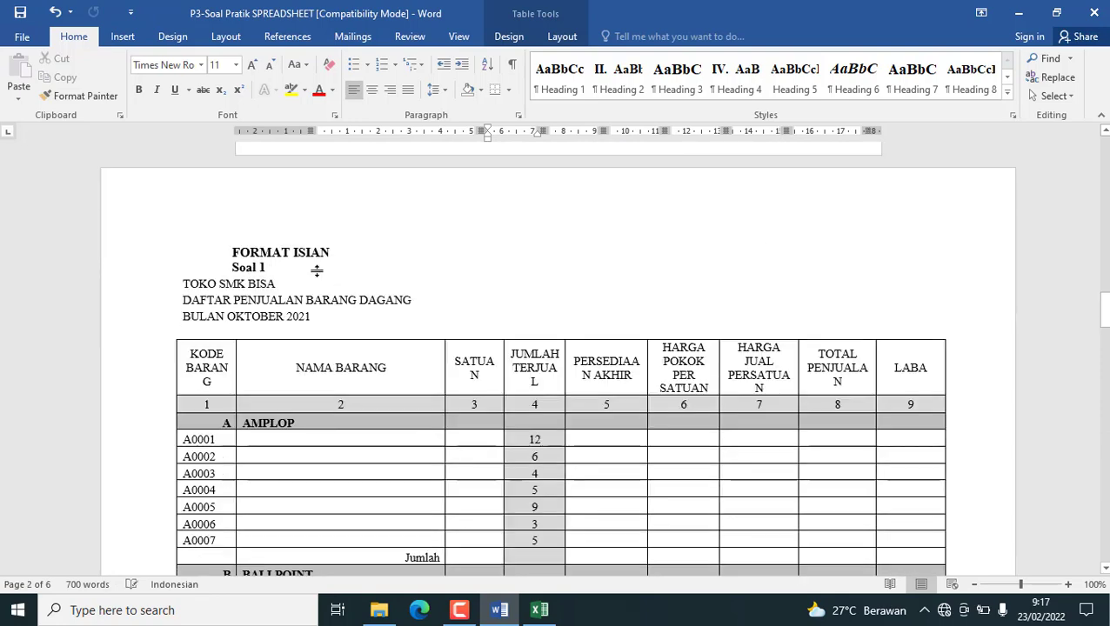
scroll(316, 270, "down", 2)
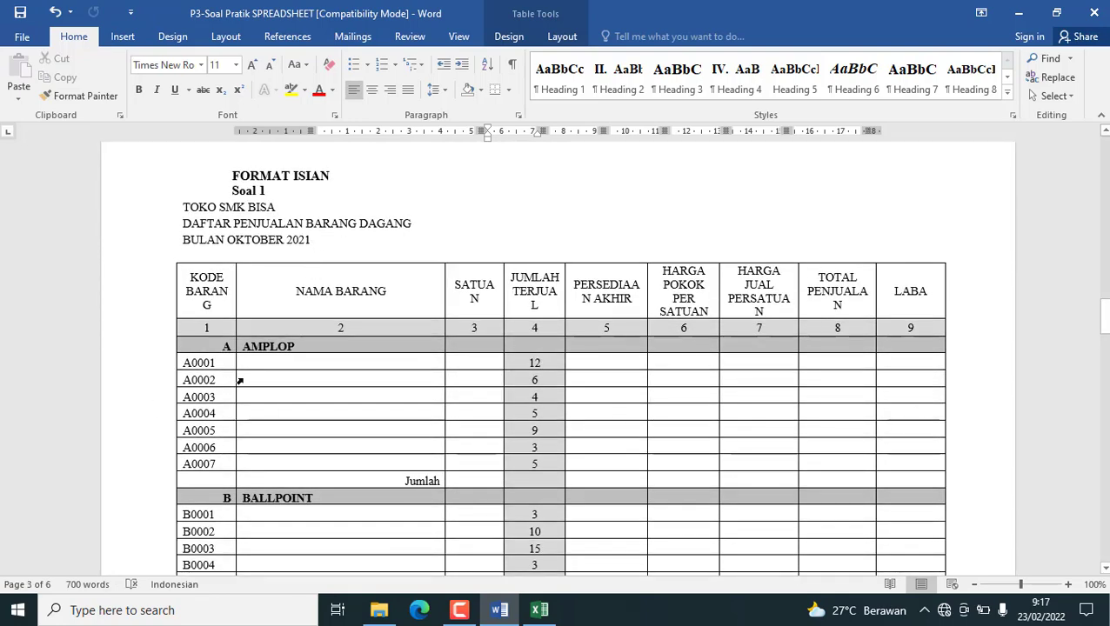
scroll(295, 322, "down", 15)
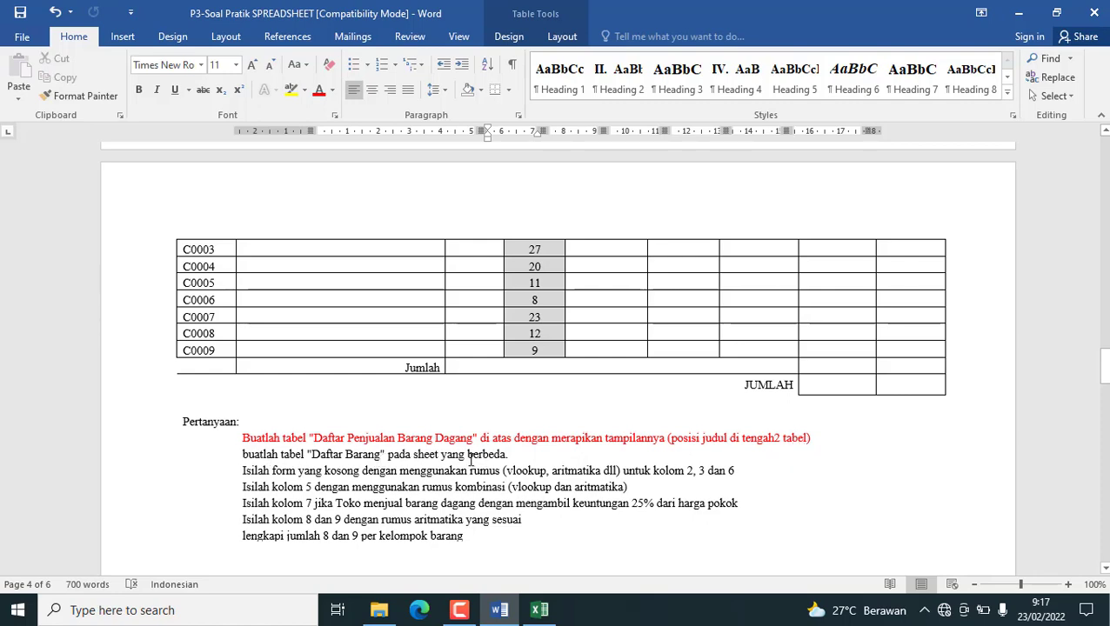
scroll(319, 391, "up", 20)
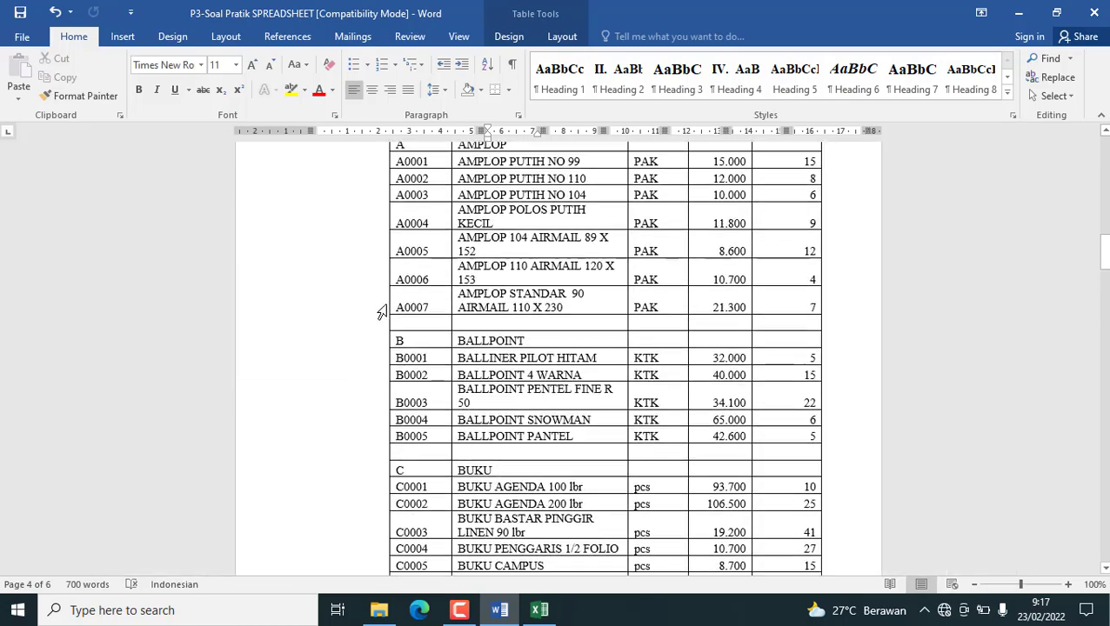
scroll(365, 287, "up", 4)
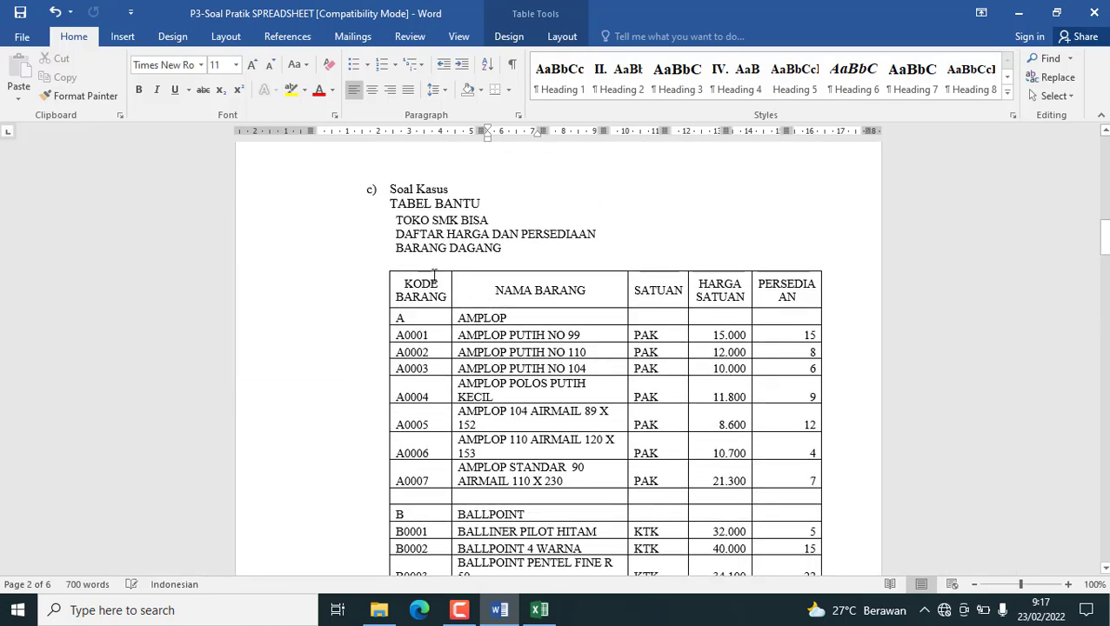
scroll(434, 275, "down", 4)
scroll(280, 351, "up", 4)
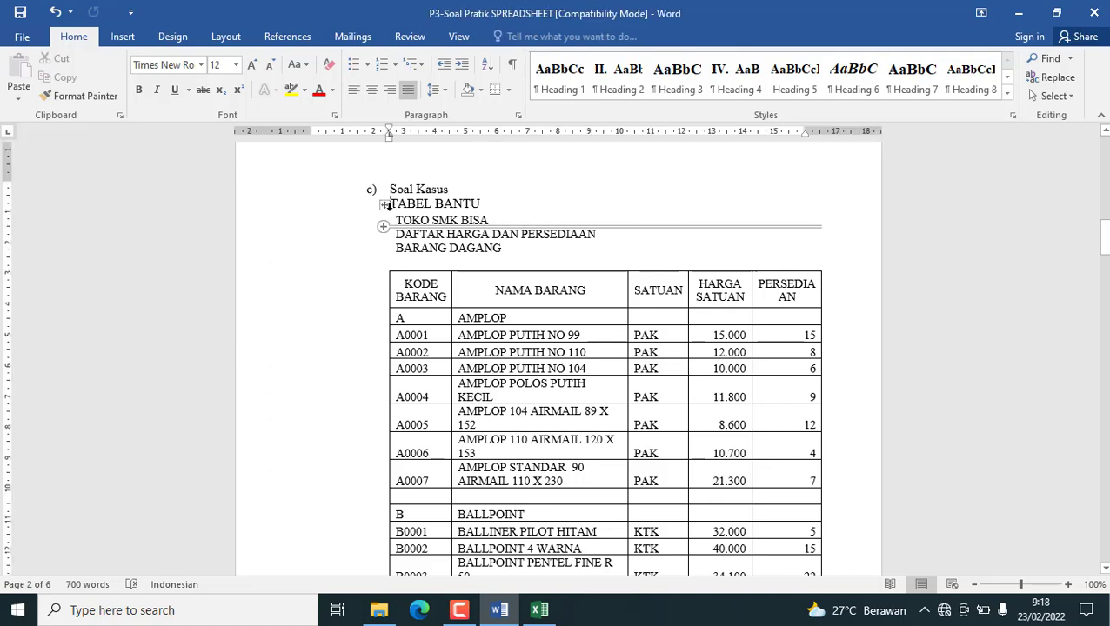
Copy the whole TOKO SMK BISA price and stock table and paste it at A1 of the blank Excel workbook without its source formatting.
left_click(383, 205)
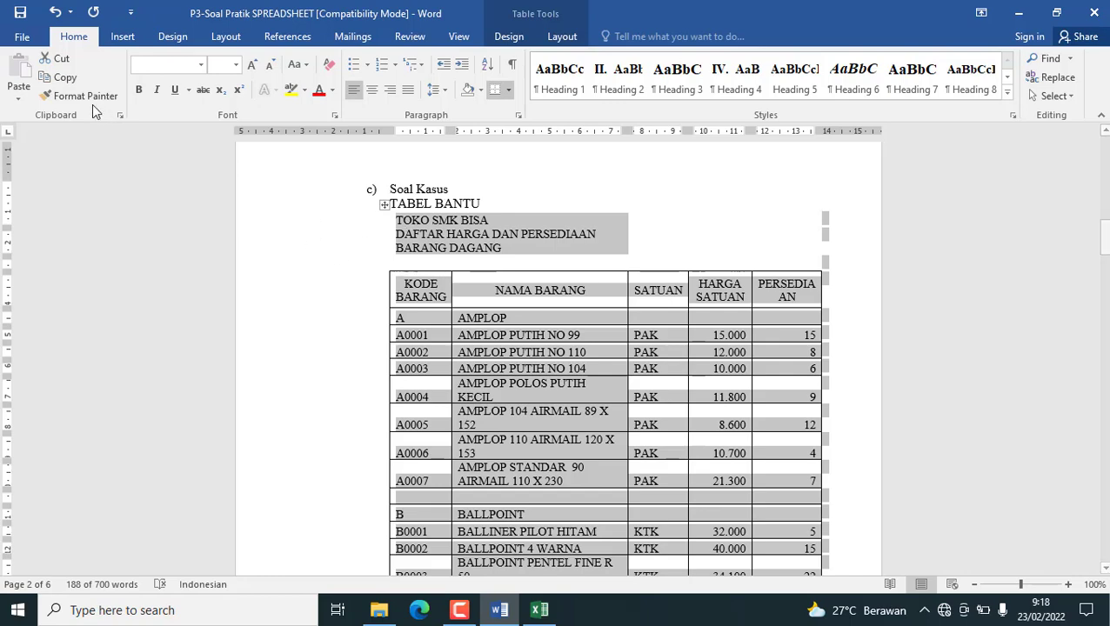
left_click(61, 76)
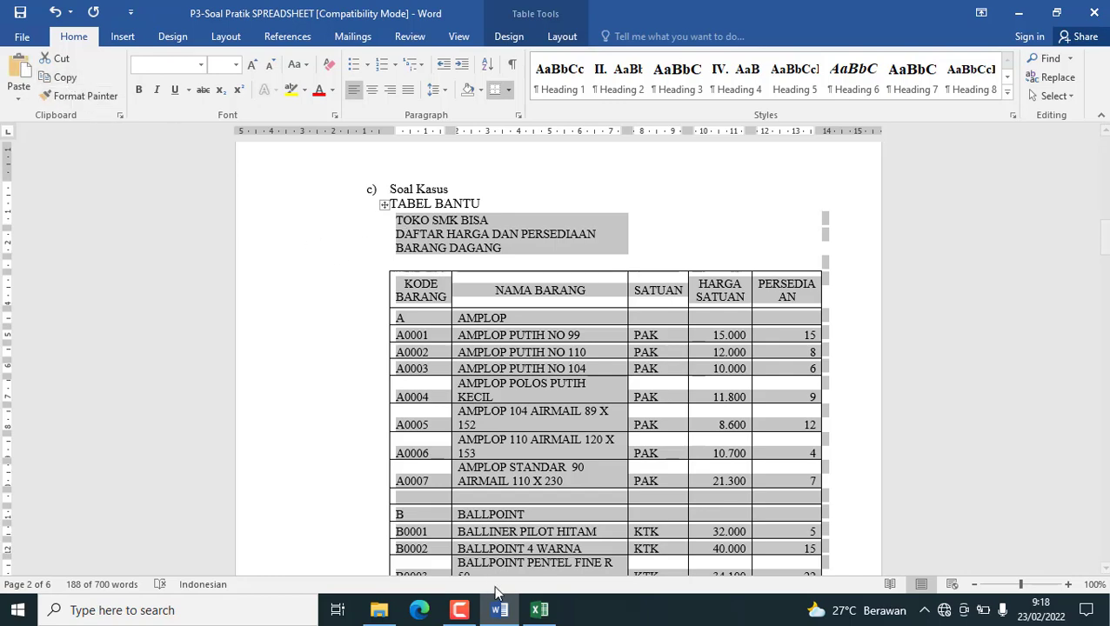
left_click(540, 610)
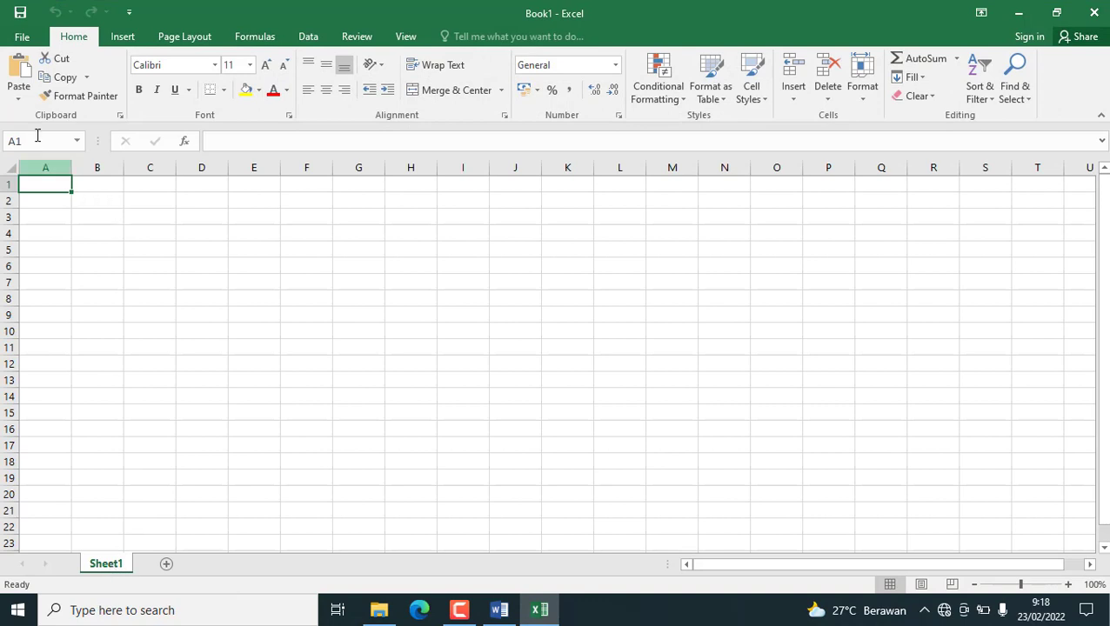
left_click(18, 96)
left_click(39, 137)
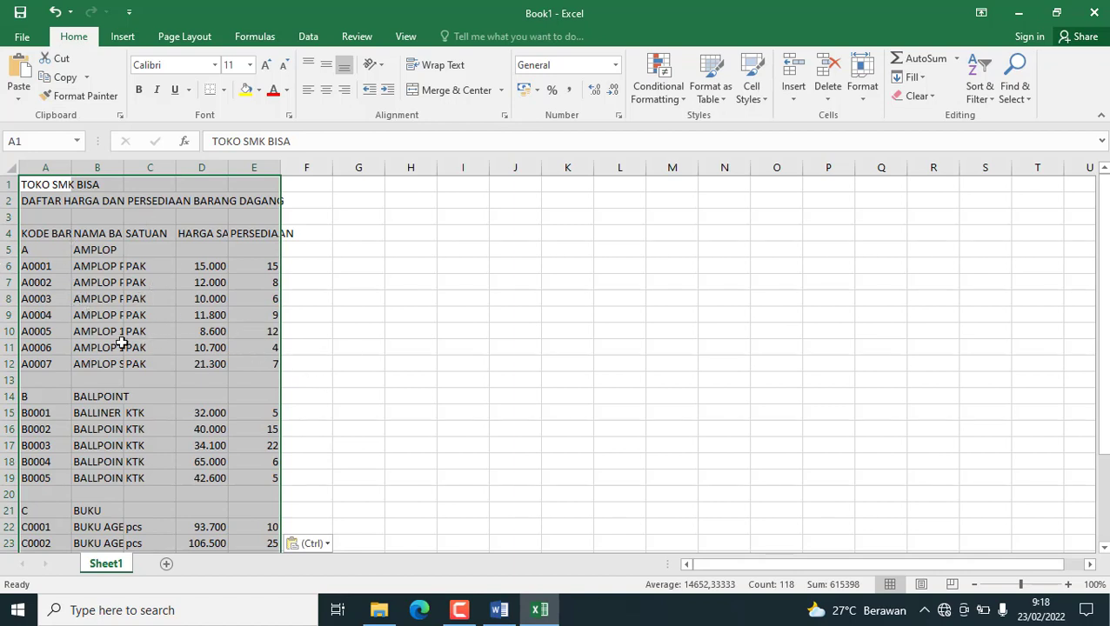
Merge and centre the two title lines across columns A to E in rows 1 and 2, and make both bold.
left_click_drag(26, 184, 245, 190)
left_click(452, 91)
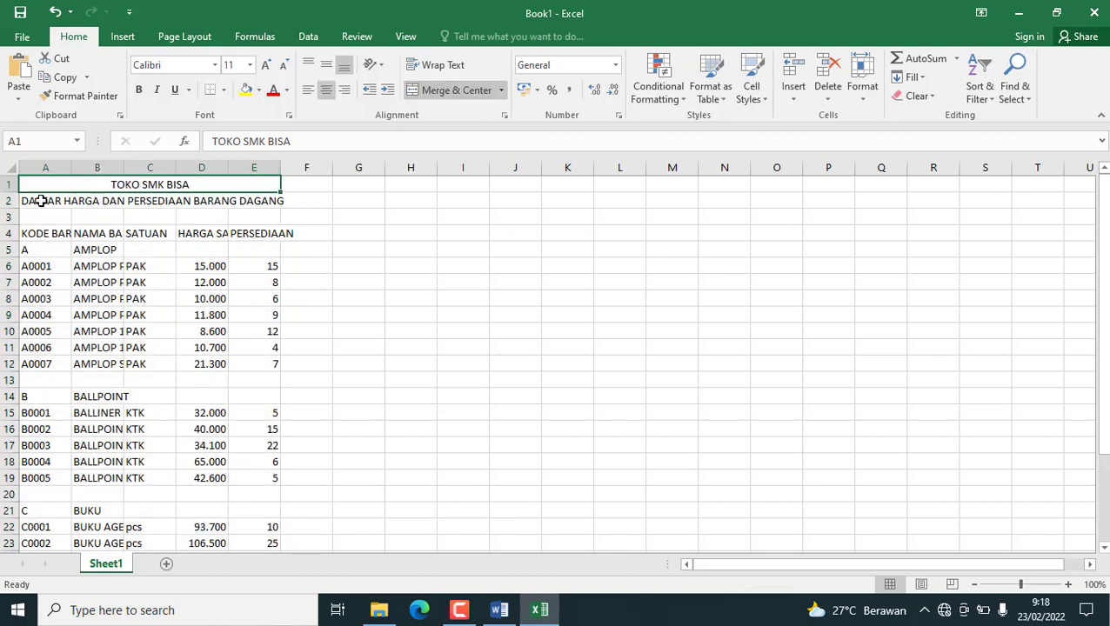
left_click(29, 201)
left_click_drag(29, 200, 277, 200)
left_click(444, 91)
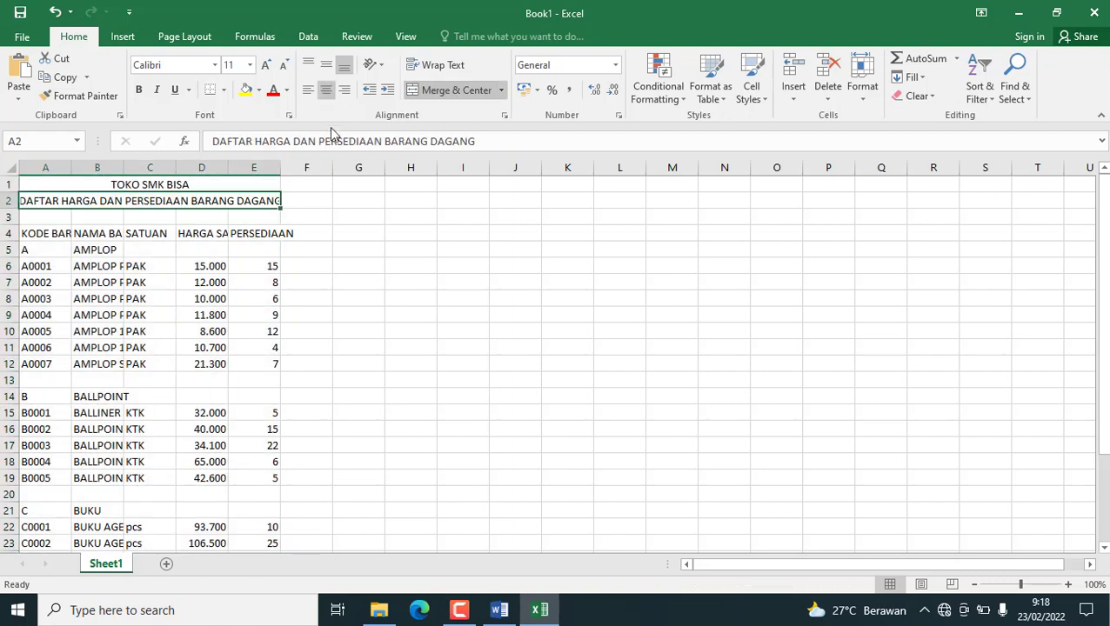
left_click_drag(145, 183, 142, 198)
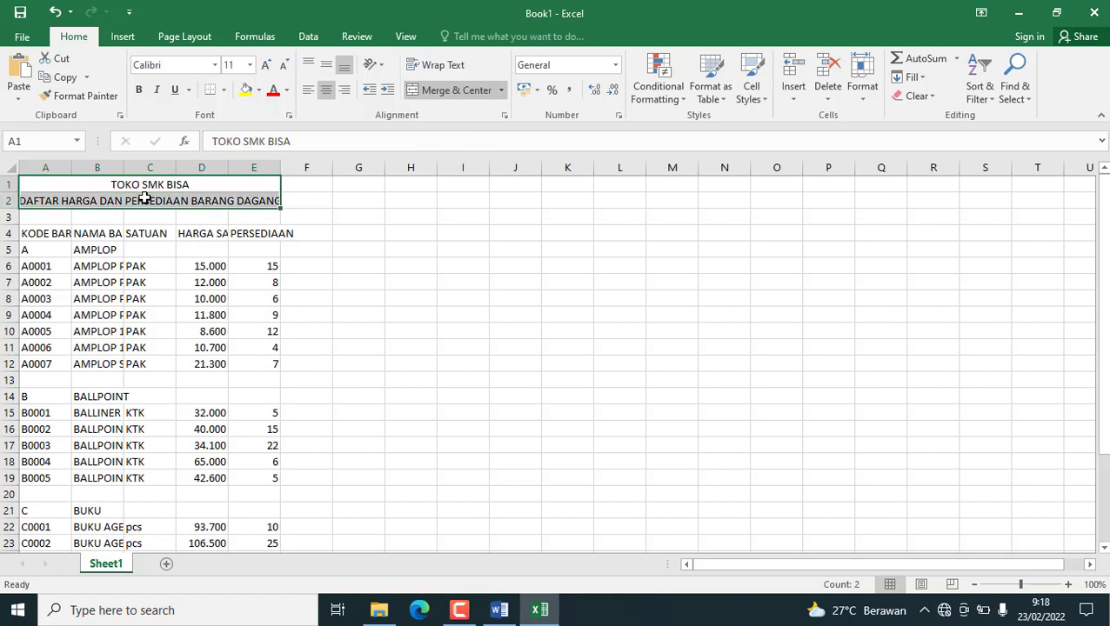
left_click(140, 90)
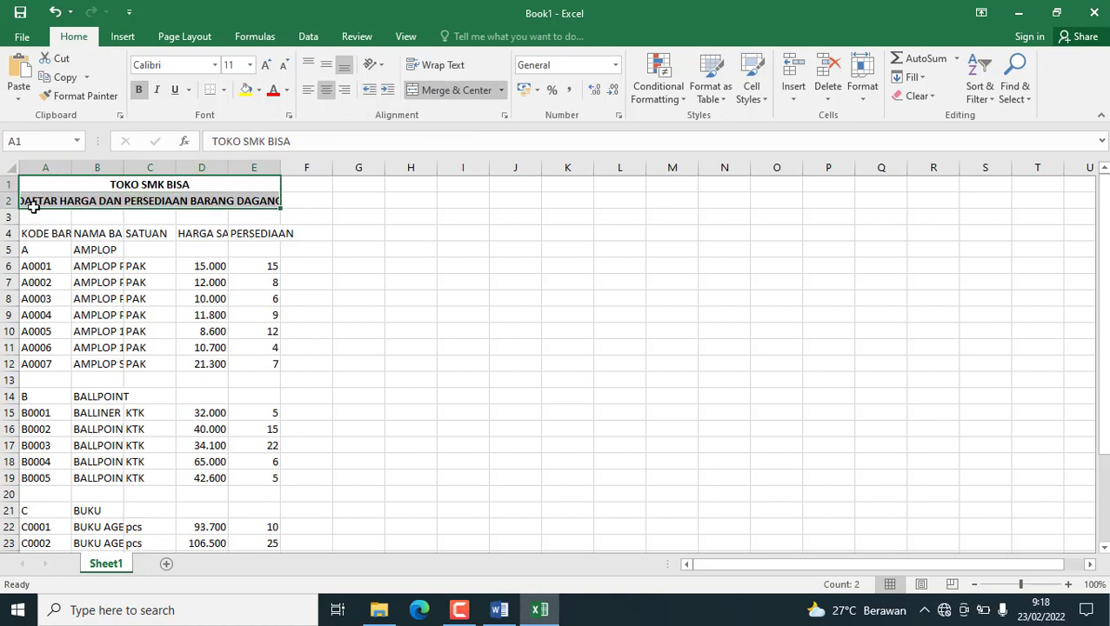
Make header row 4 taller and format it as bold, wrapped text centred horizontally and vertically.
left_click_drag(6, 226, 4, 244)
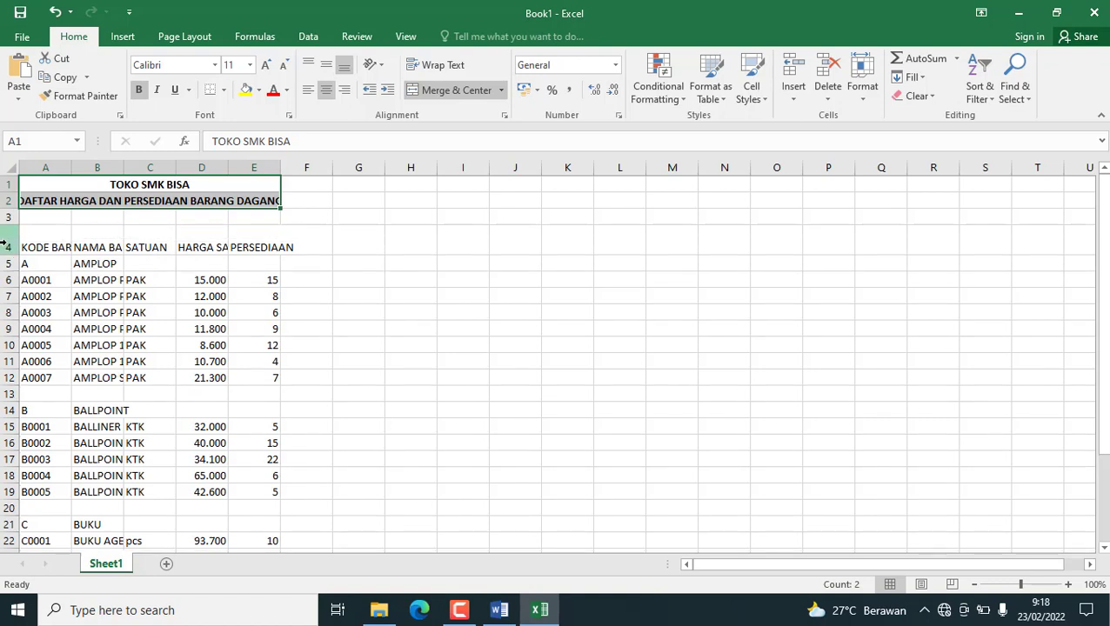
left_click(4, 245)
left_click(326, 90)
left_click(326, 65)
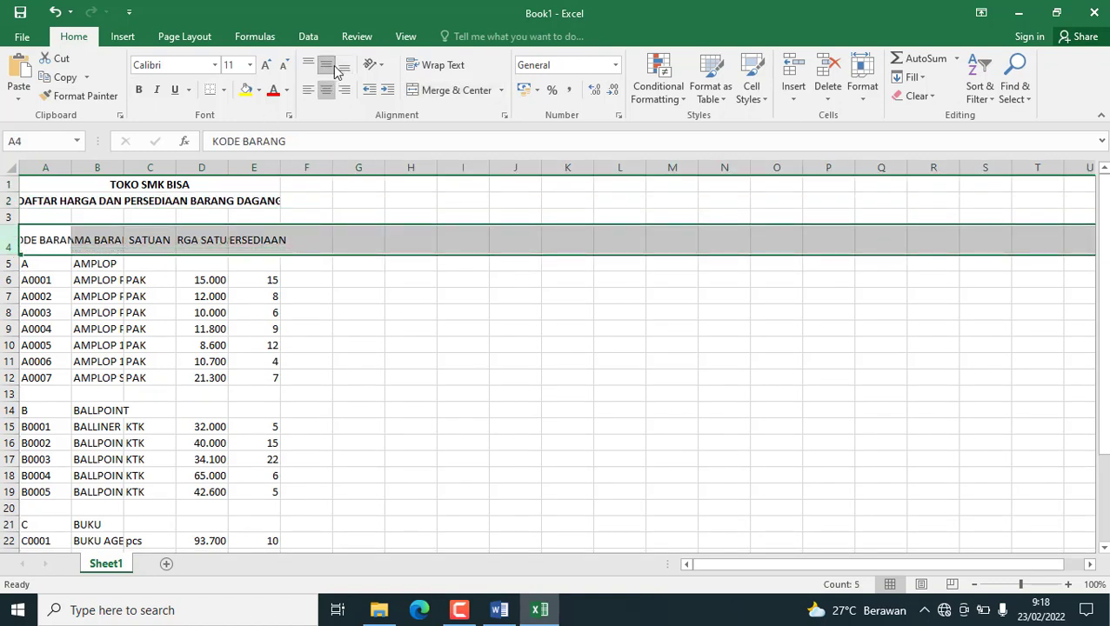
left_click(148, 91)
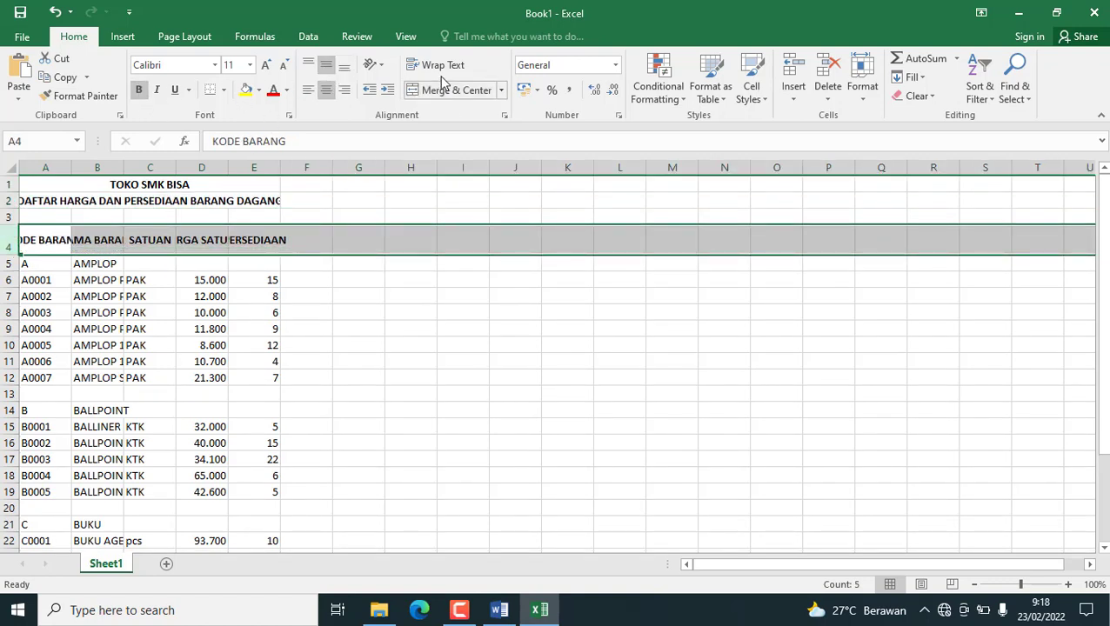
left_click(431, 65)
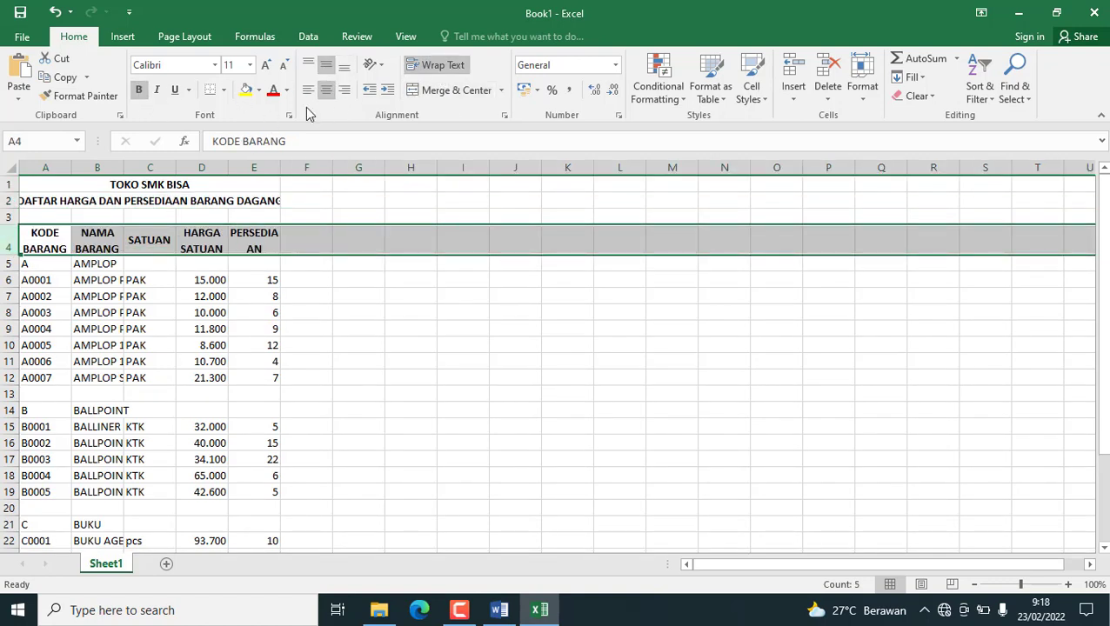
Fit columns B, C and E to their contents and adjust column D so its header wraps onto two lines.
double_click(123, 166)
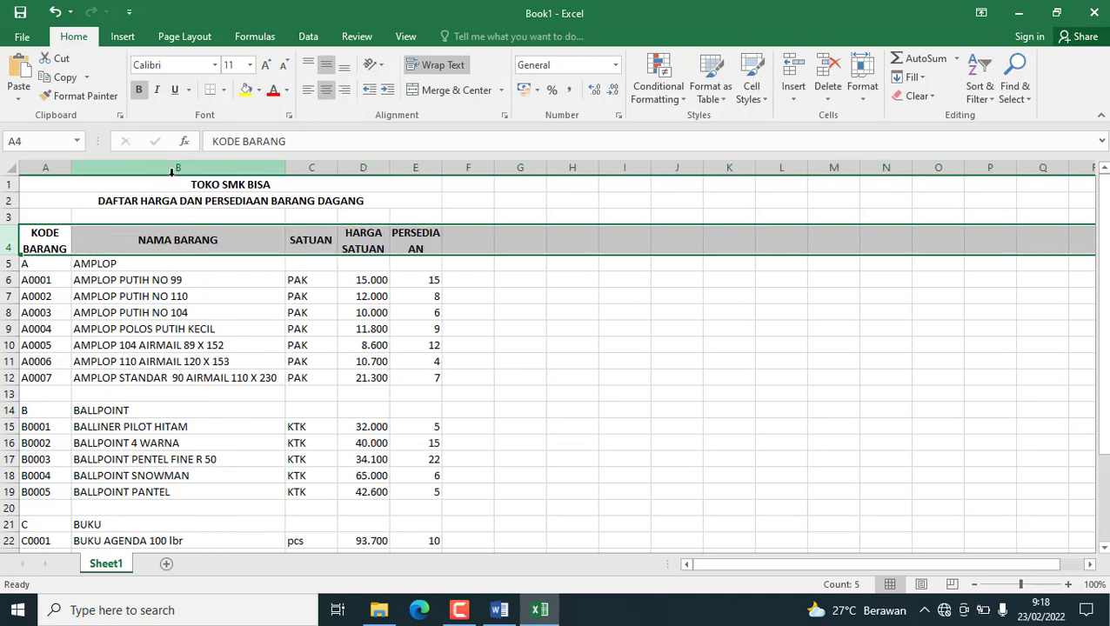
double_click(334, 168)
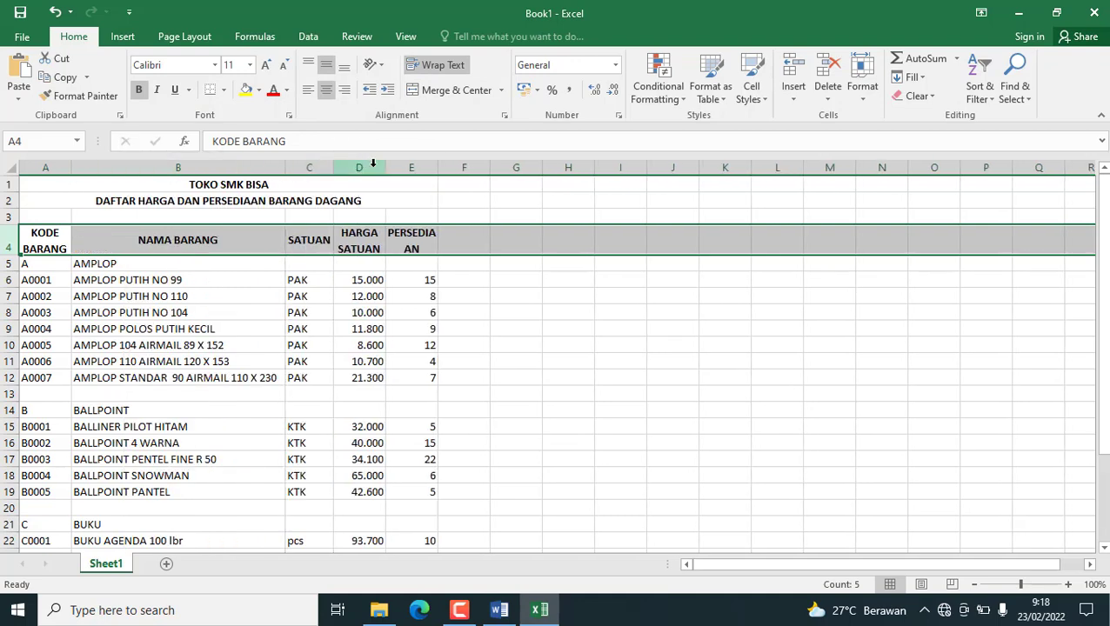
double_click(389, 167)
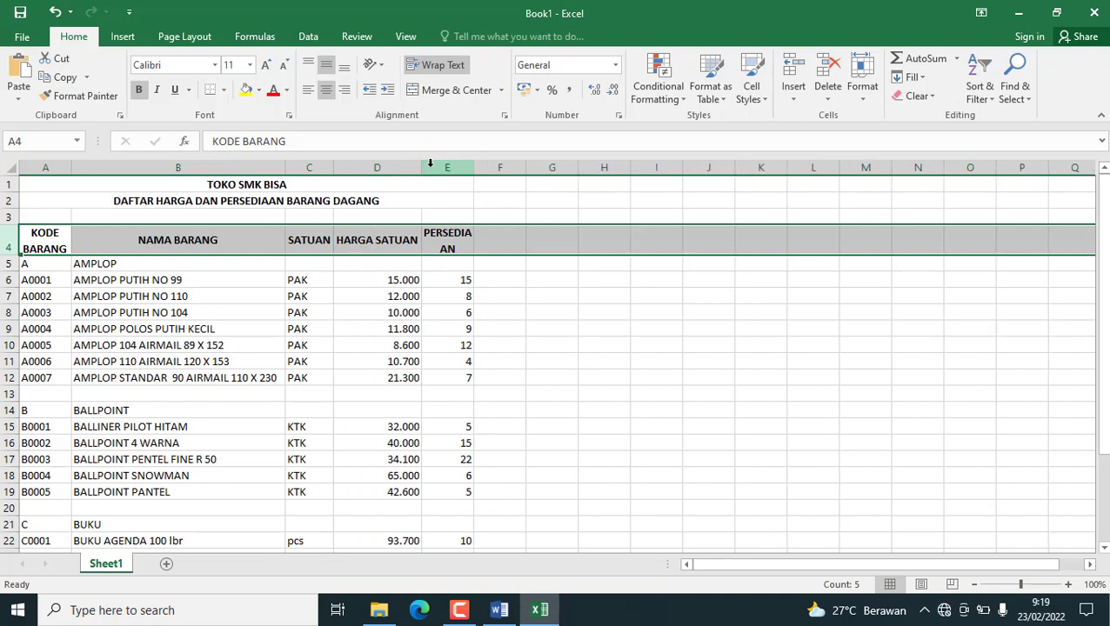
left_click_drag(421, 167, 468, 165)
double_click(467, 167)
left_click(444, 169)
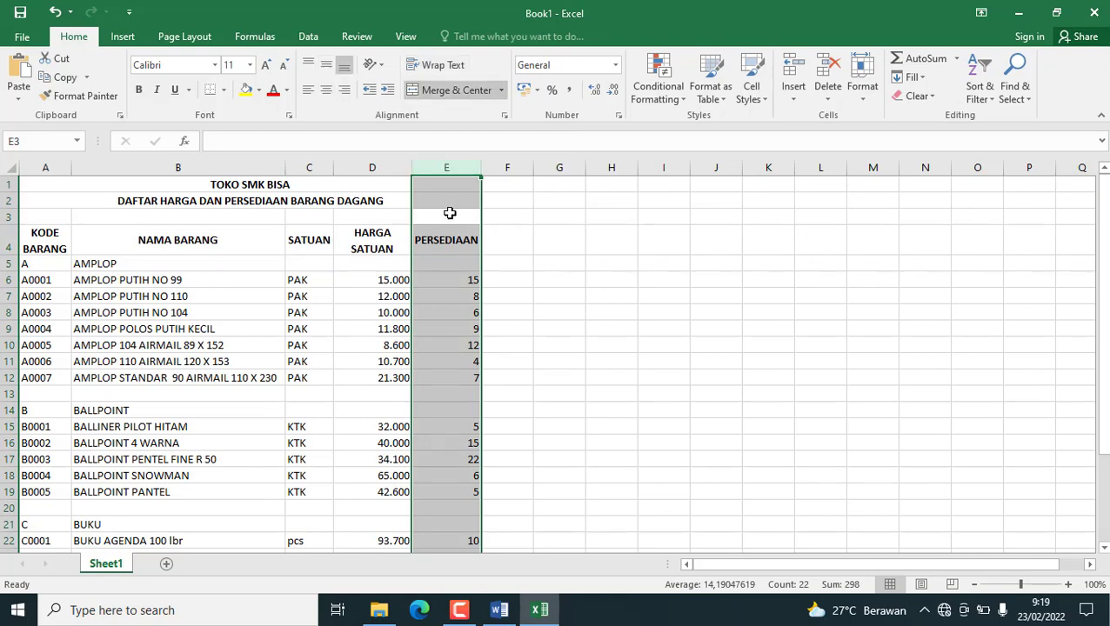
Apply all borders to the table from the header row through the last item, A4:E30.
left_click(433, 242)
left_click_drag(46, 236, 469, 503)
left_click(223, 91)
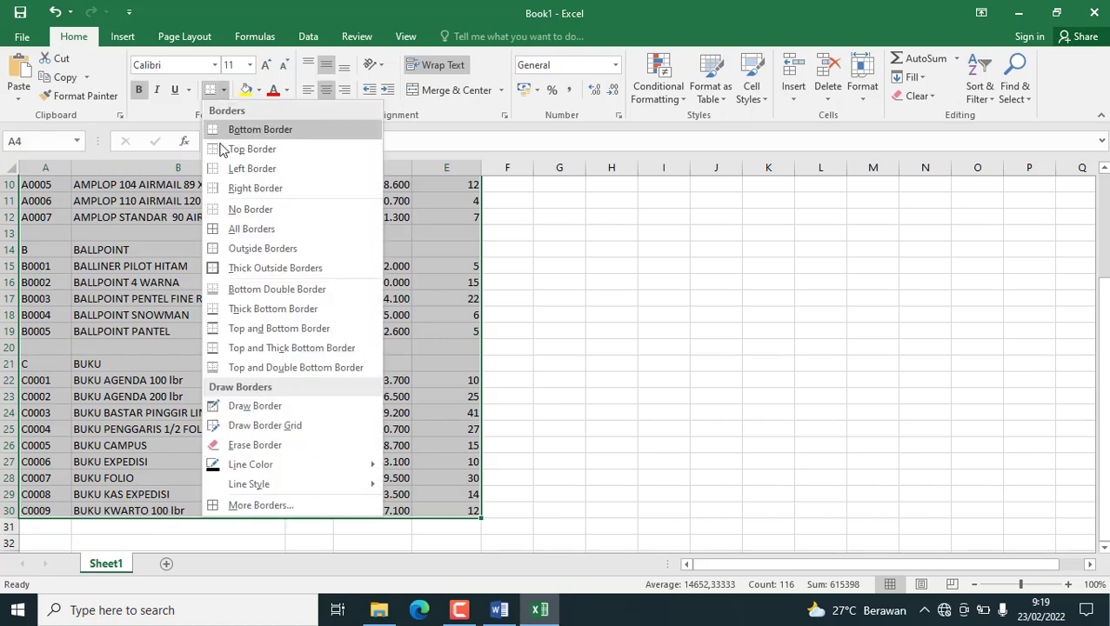
left_click(240, 227)
scroll(300, 306, "up", 3)
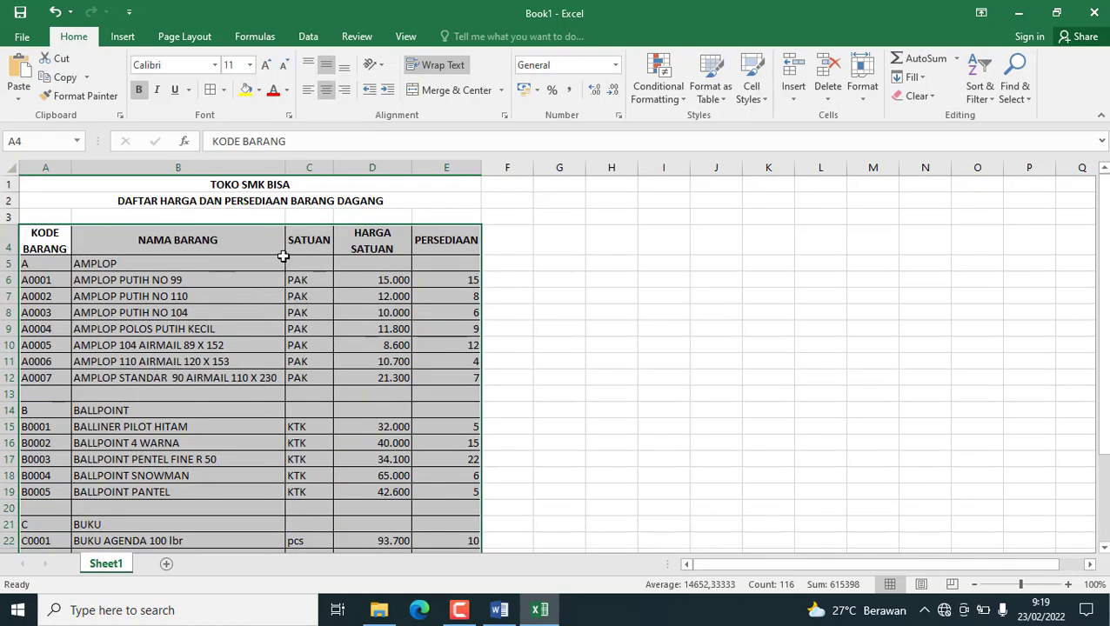
Centre the SATUAN, HARGA SATUAN and PERSEDIAAN entries from row 6 down to the last item.
left_click(343, 298)
left_click_drag(302, 280, 447, 527)
left_click(326, 89)
scroll(508, 354, "up", 3)
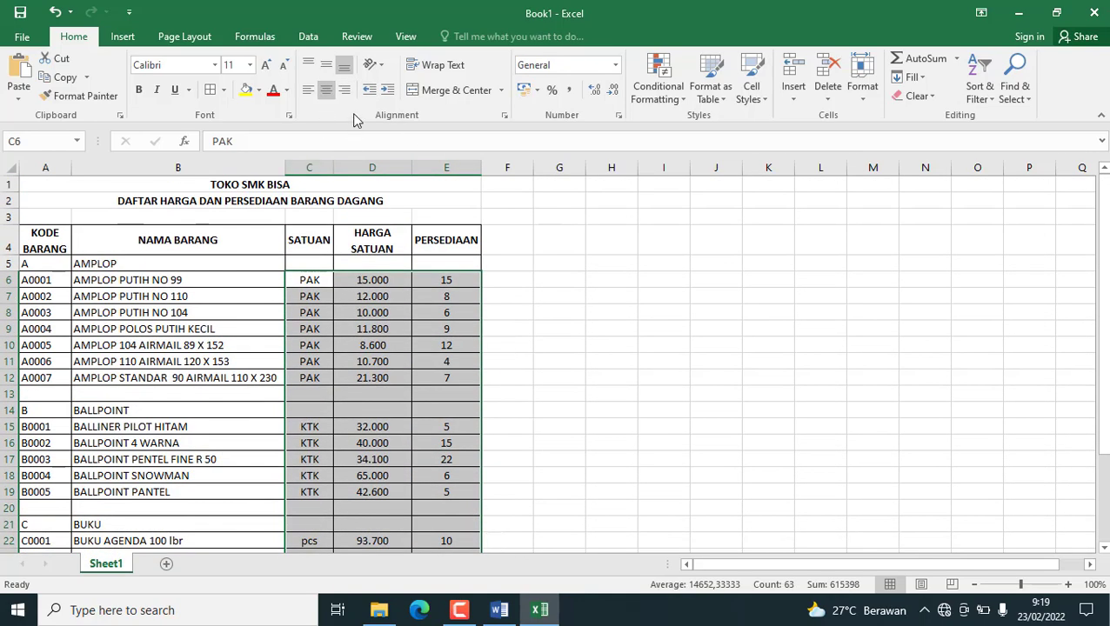
Right-align the HARGA SATUAN prices in D6:D30 and give them the Accounting number format.
left_click_drag(365, 280, 397, 519)
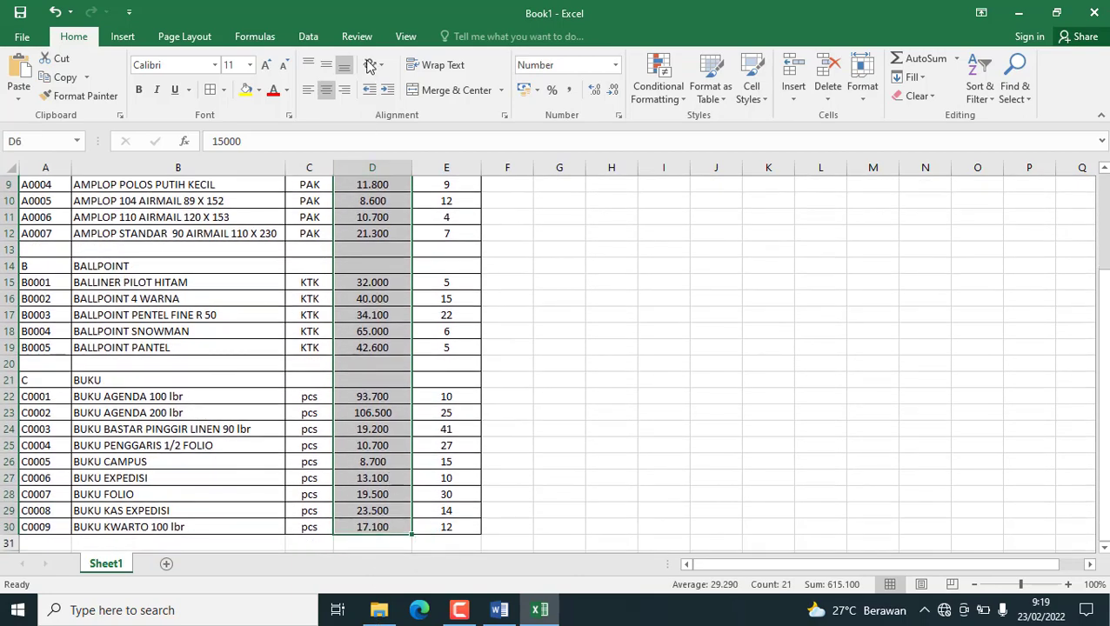
scroll(452, 261, "up", 3)
left_click(615, 65)
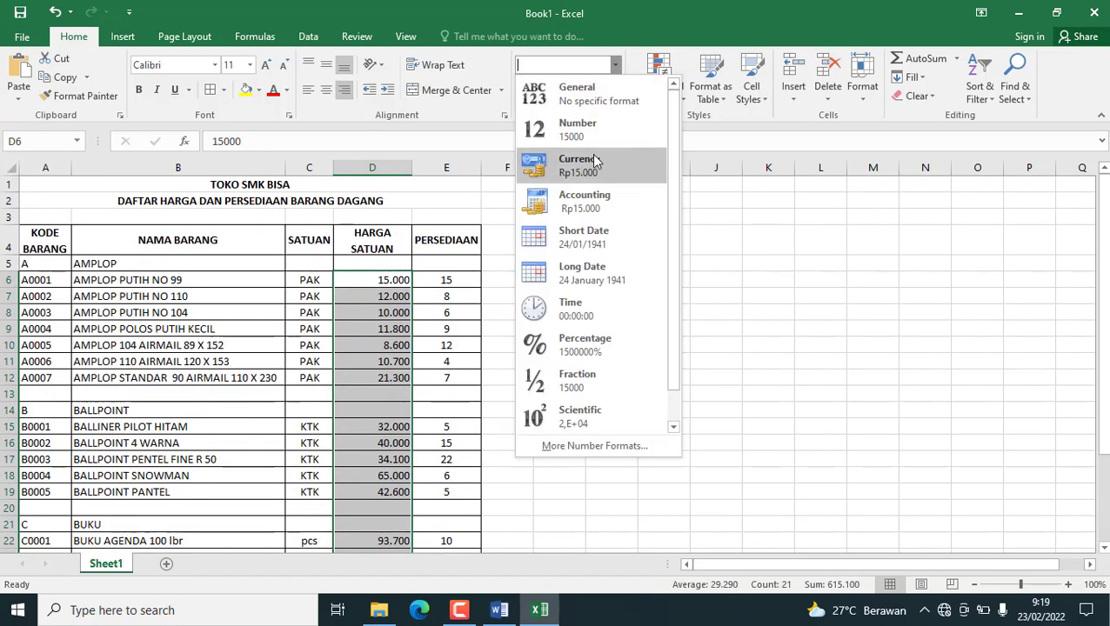
left_click(585, 202)
scroll(431, 435, "down", 2)
scroll(418, 380, "up", 2)
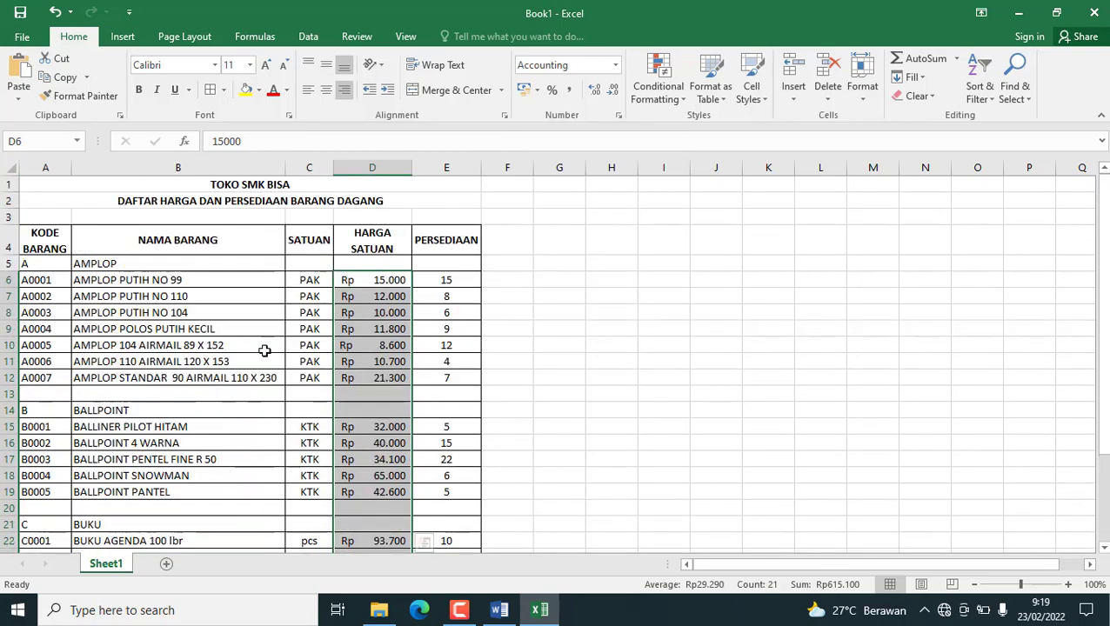
left_click(215, 313)
scroll(466, 334, "down", 7)
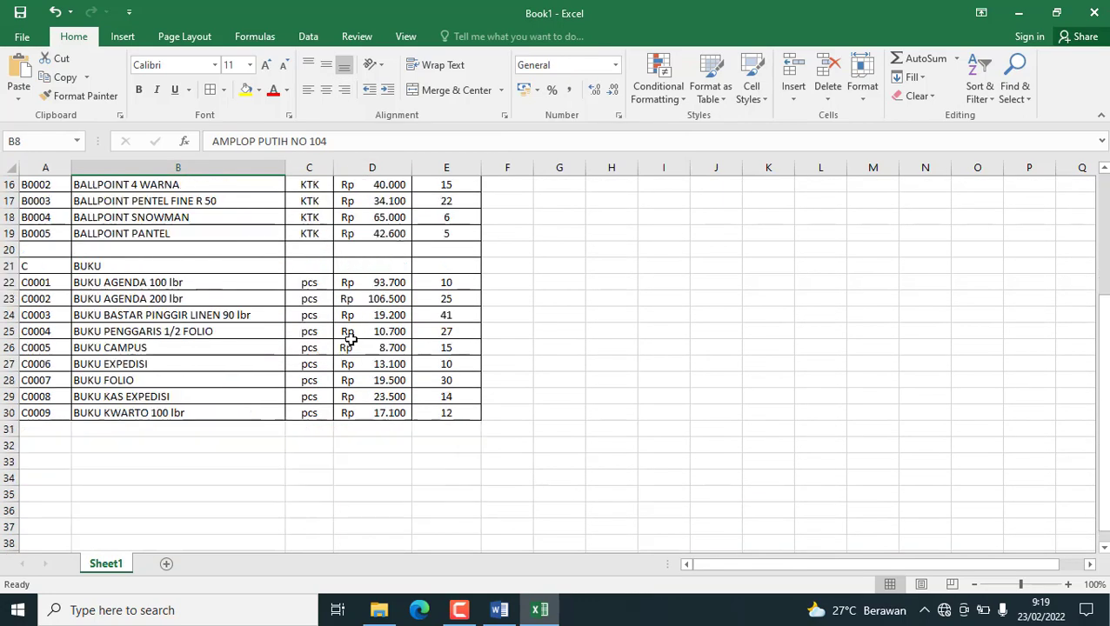
scroll(269, 360, "up", 7)
left_click(138, 553)
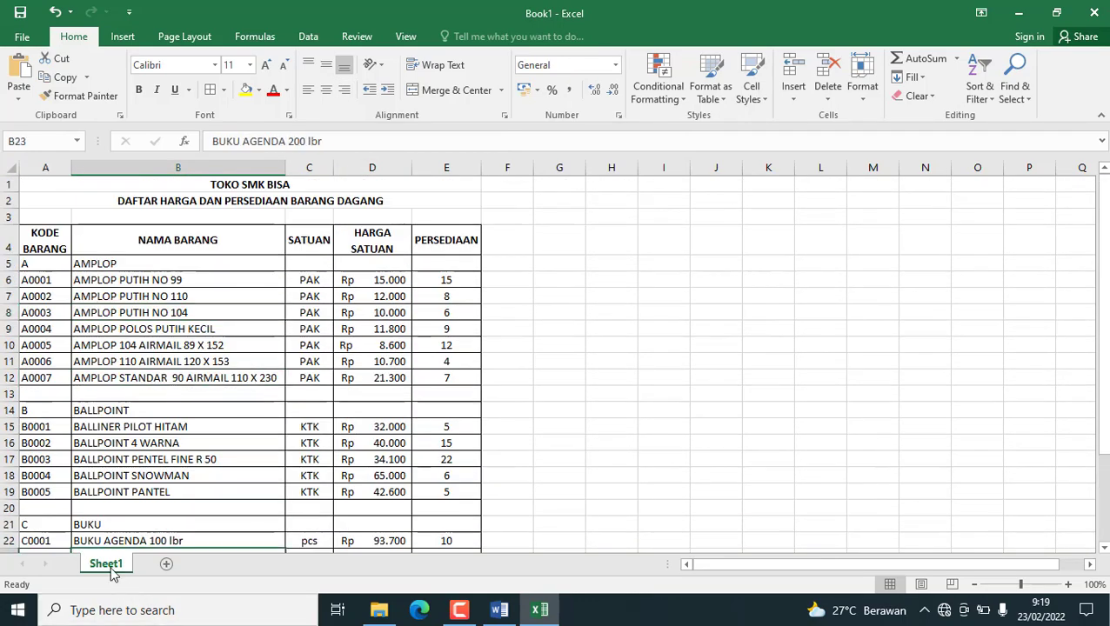
Rename the price and stock sheet to "Tabel bantu" and add a new worksheet after it.
double_click(121, 566)
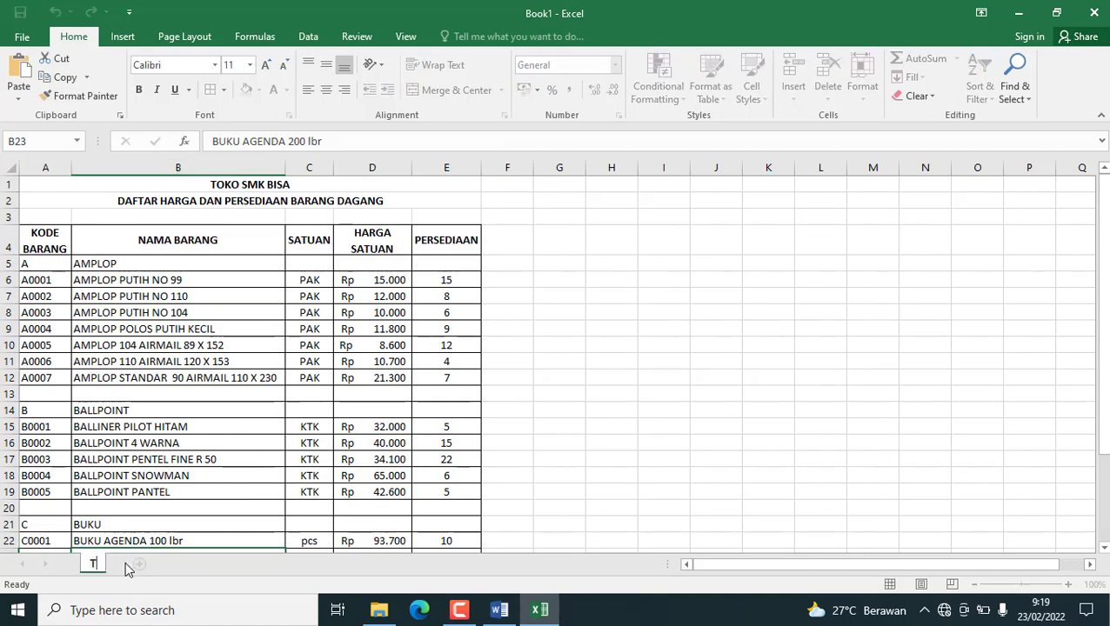
type("Tabel bantu")
left_click(174, 475)
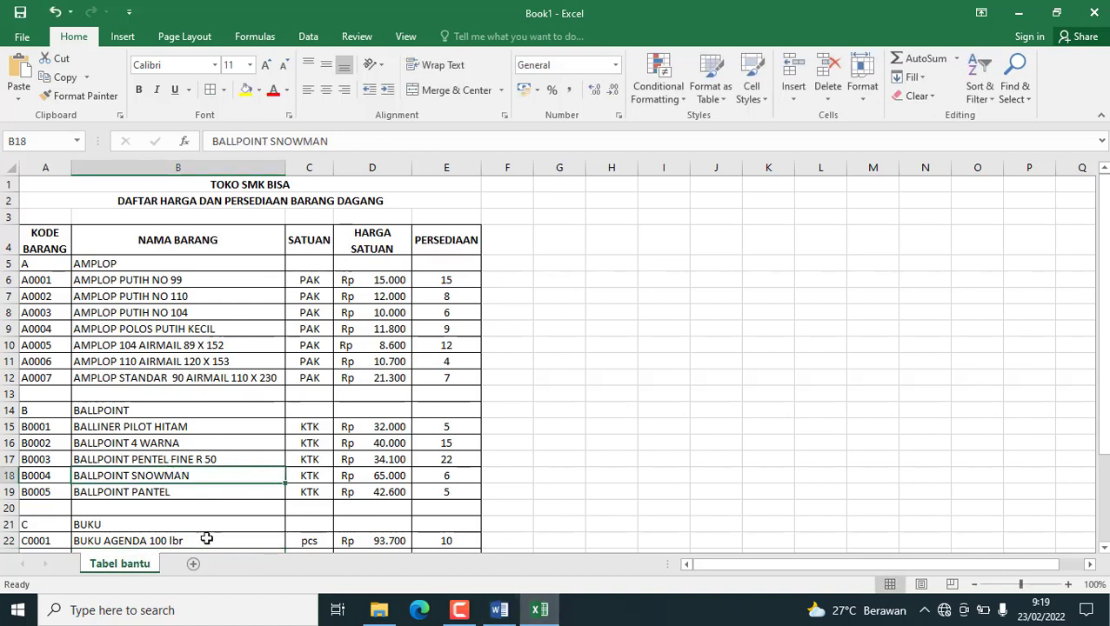
left_click(194, 564)
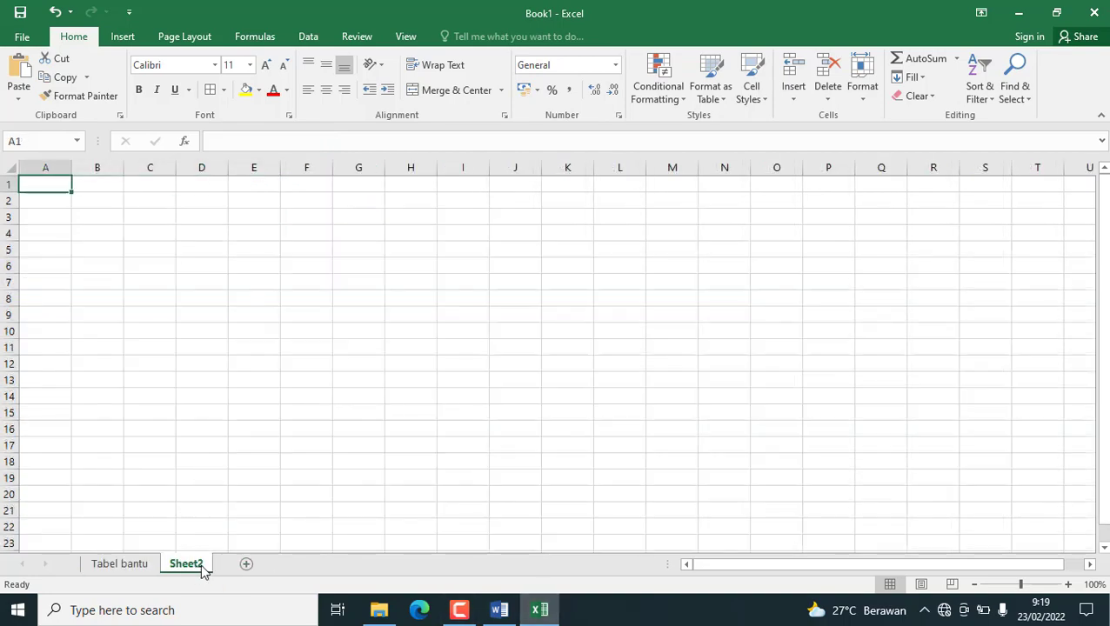
Switch to the Word document and copy the whole Soal 1 table, DAFTAR PENJUALAN BARANG DAGANG.
left_click(501, 608)
scroll(492, 336, "down", 10)
scroll(495, 335, "down", 5)
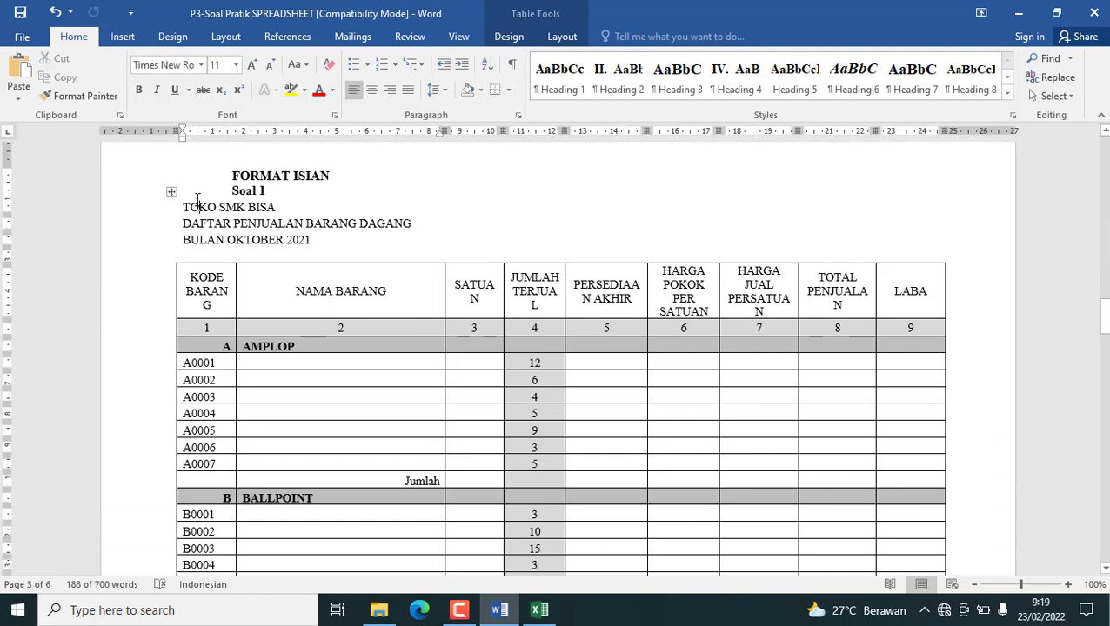
left_click(172, 193)
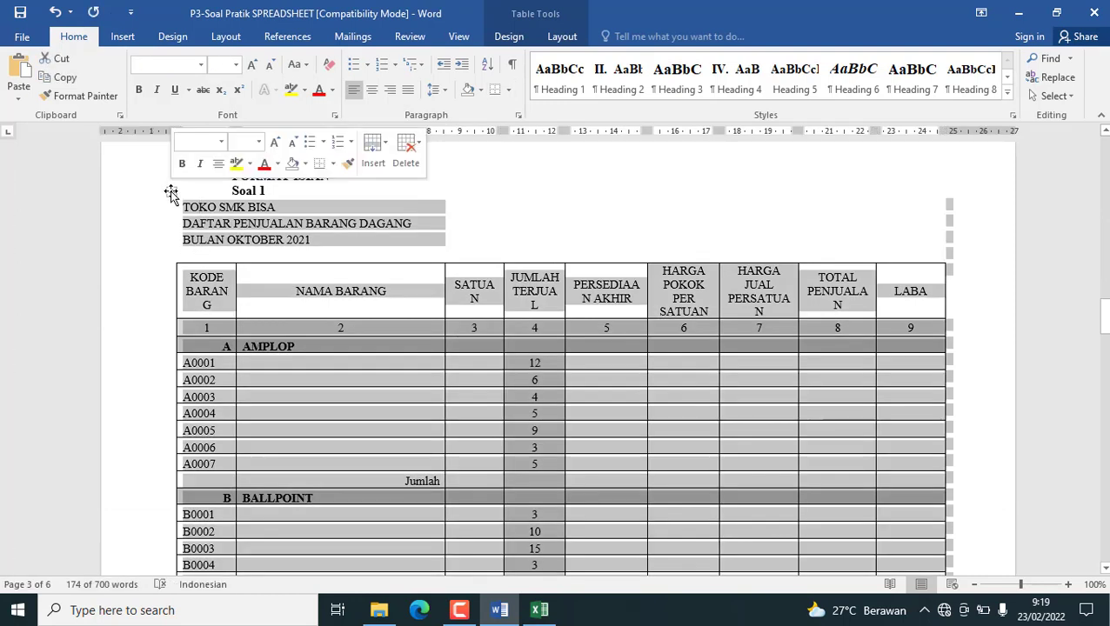
scroll(443, 294, "down", 3)
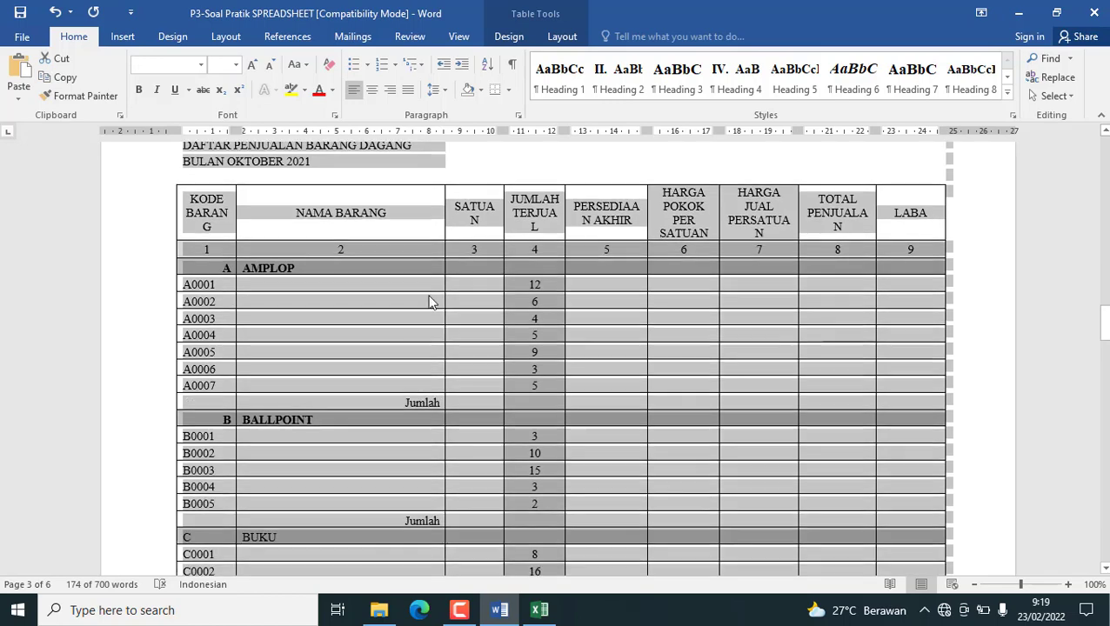
scroll(279, 208, "up", 4)
left_click(64, 78)
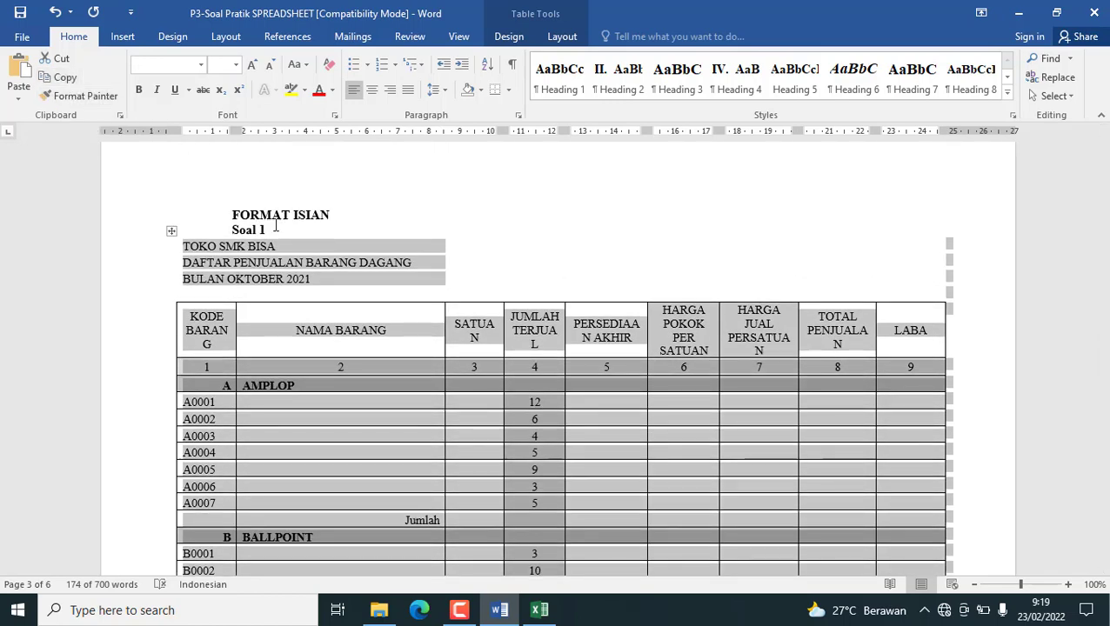
scroll(326, 287, "down", 10)
scroll(334, 296, "down", 1)
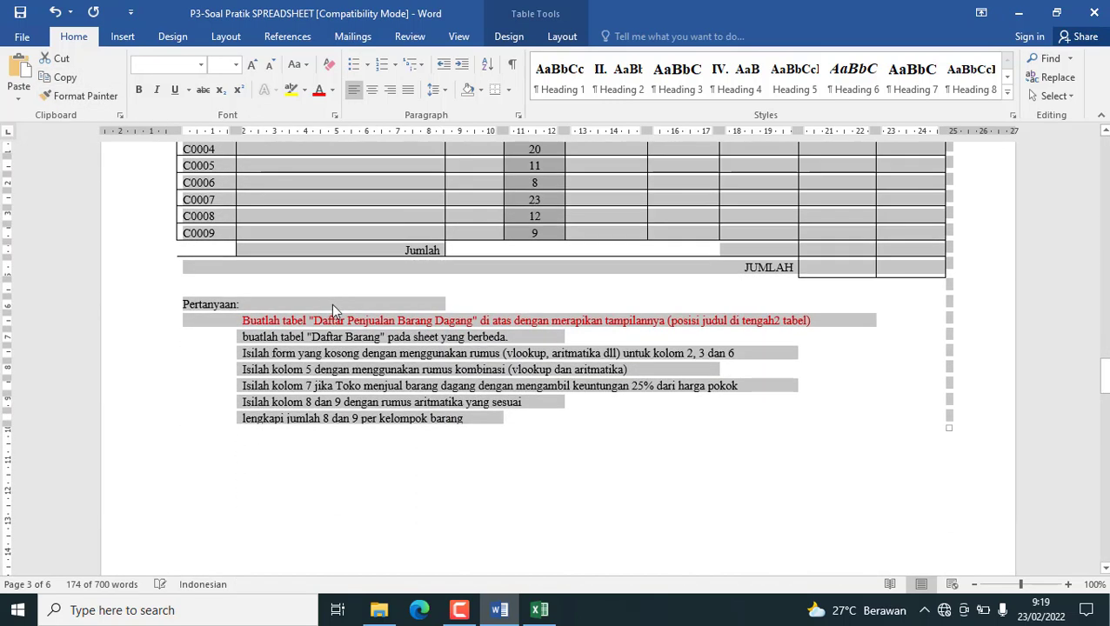
Switch back to Excel and paste the copied sales table at A1 of Sheet2 without its Word formatting.
left_click(539, 610)
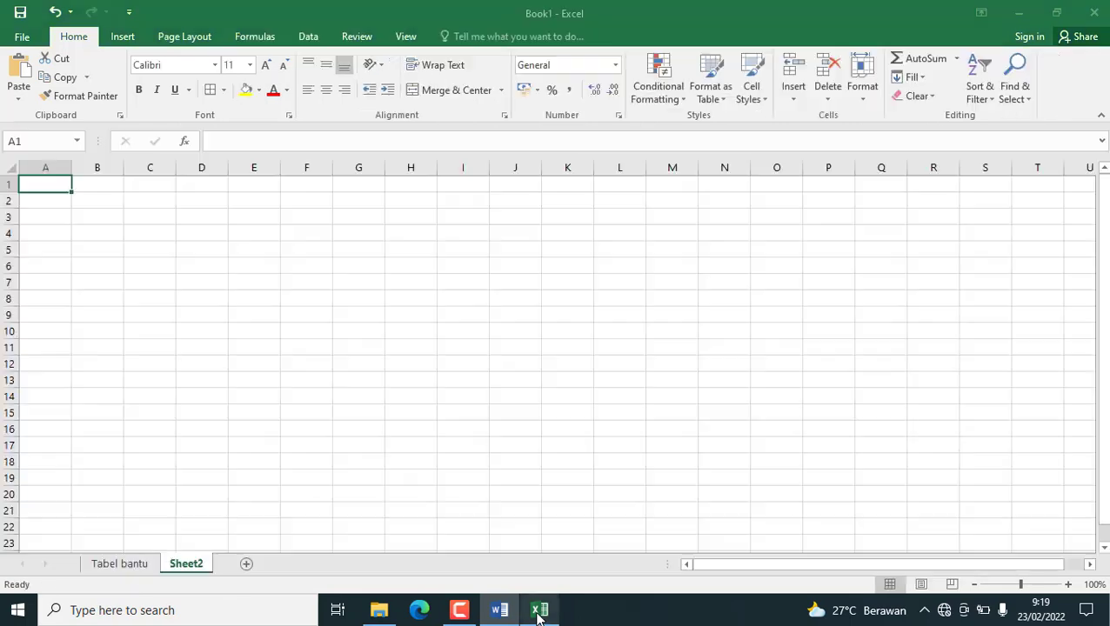
left_click(18, 94)
left_click(38, 136)
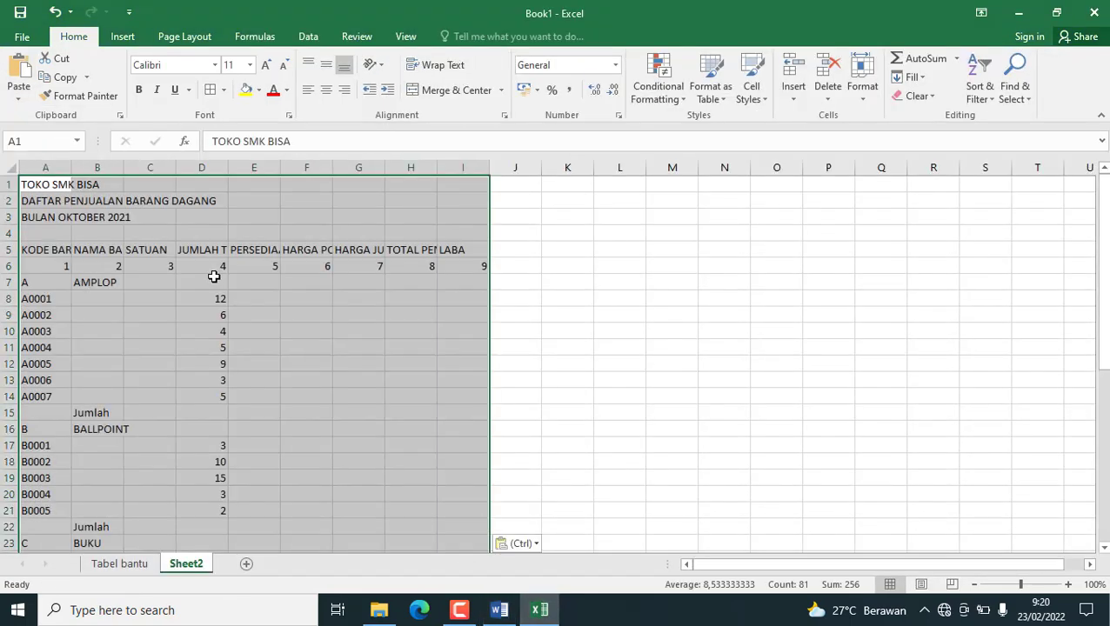
left_click(83, 219)
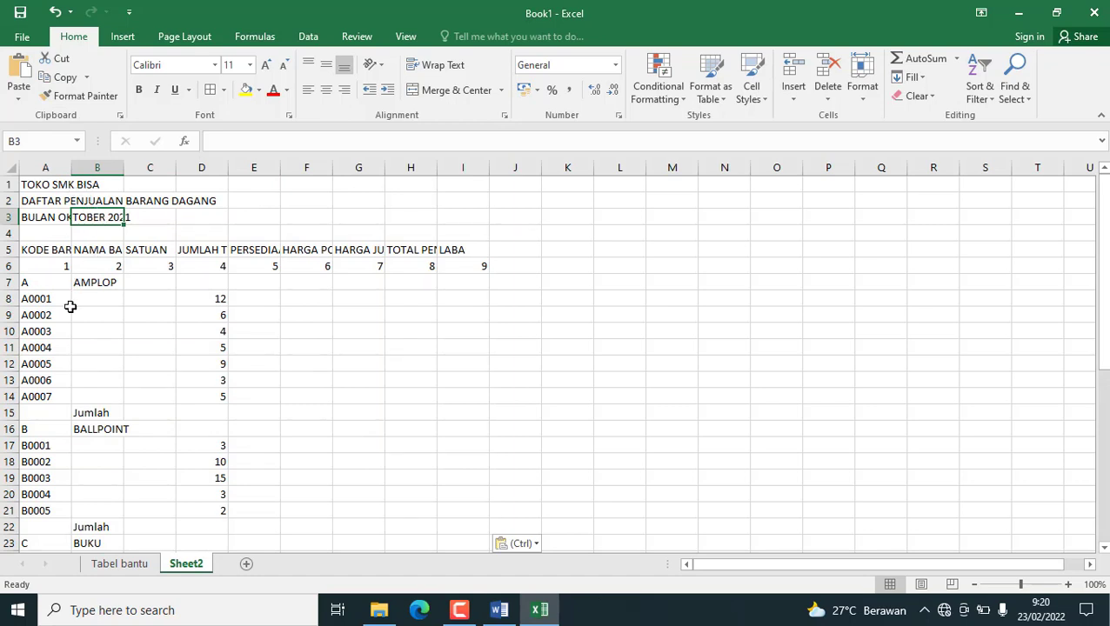
Centre the header rows A5:I6 horizontally and vertically, make them bold and wrap their text.
left_click_drag(16, 258, 470, 268)
left_click(325, 90)
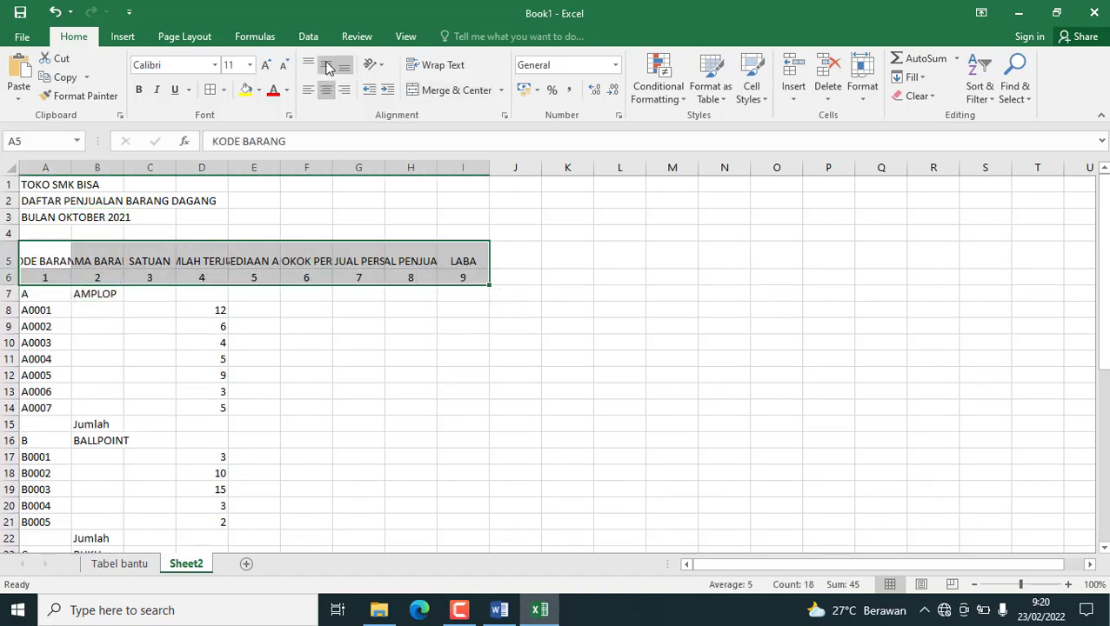
left_click(328, 66)
left_click(139, 91)
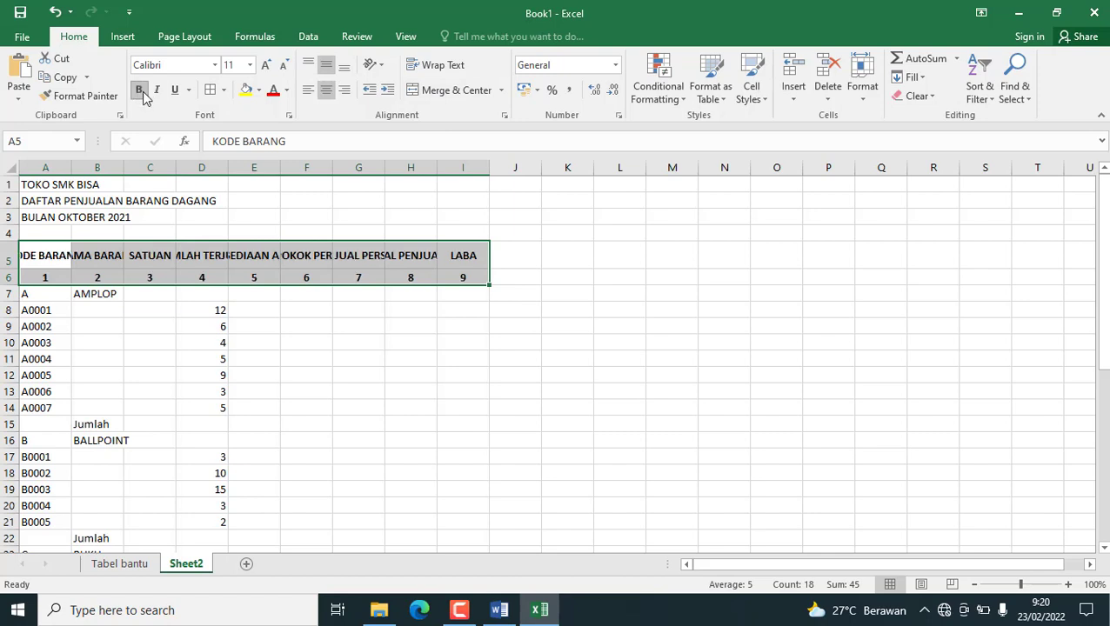
left_click(432, 65)
Widen the table's columns so the wrapped headers fit on two lines, with extra width for NAMA BARANG.
left_click_drag(70, 167, 299, 166)
left_click_drag(233, 165, 262, 173)
left_click_drag(383, 167, 586, 171)
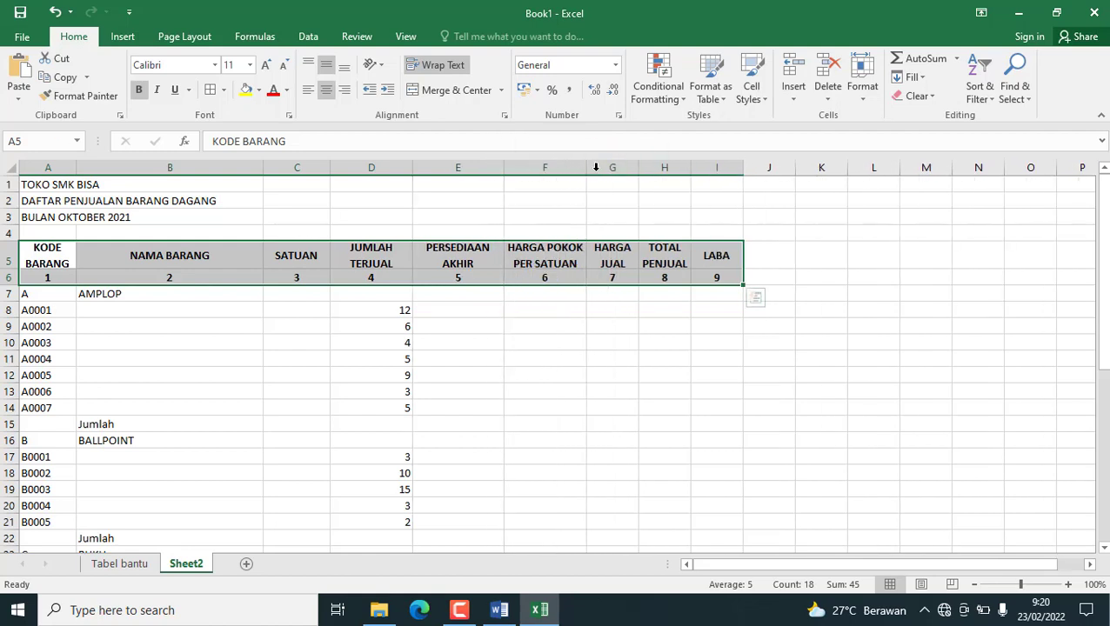
left_click_drag(637, 173, 803, 171)
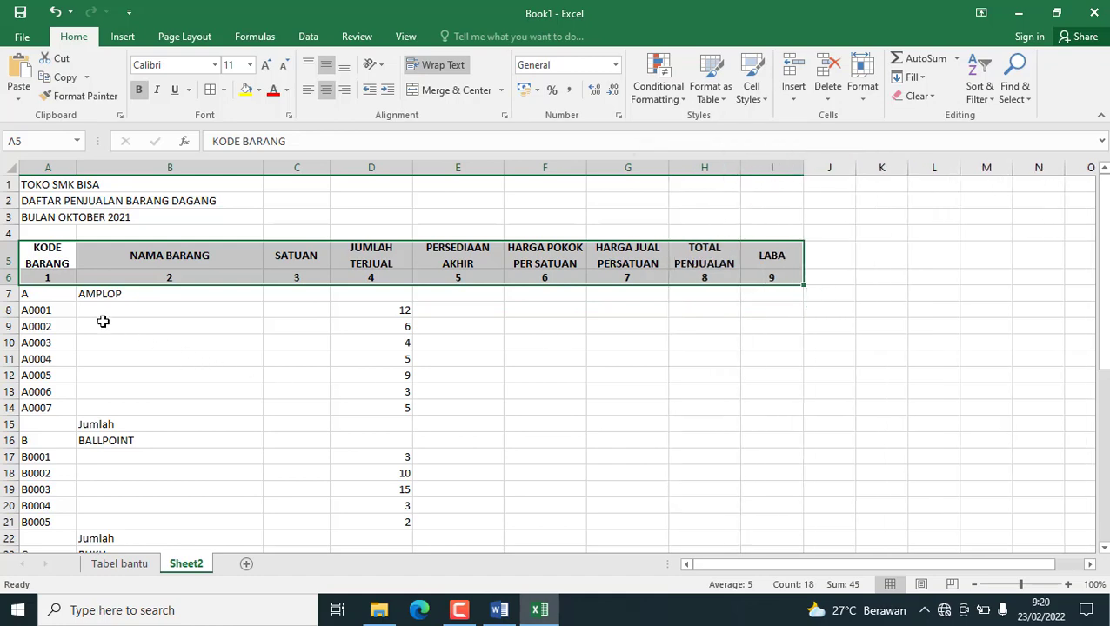
Apply all borders to the sales table A5:I33 and surround it with a thick outside border.
scroll(102, 322, "down", 1)
scroll(45, 220, "up", 1)
left_click_drag(45, 246, 747, 474)
scroll(693, 416, "up", 5)
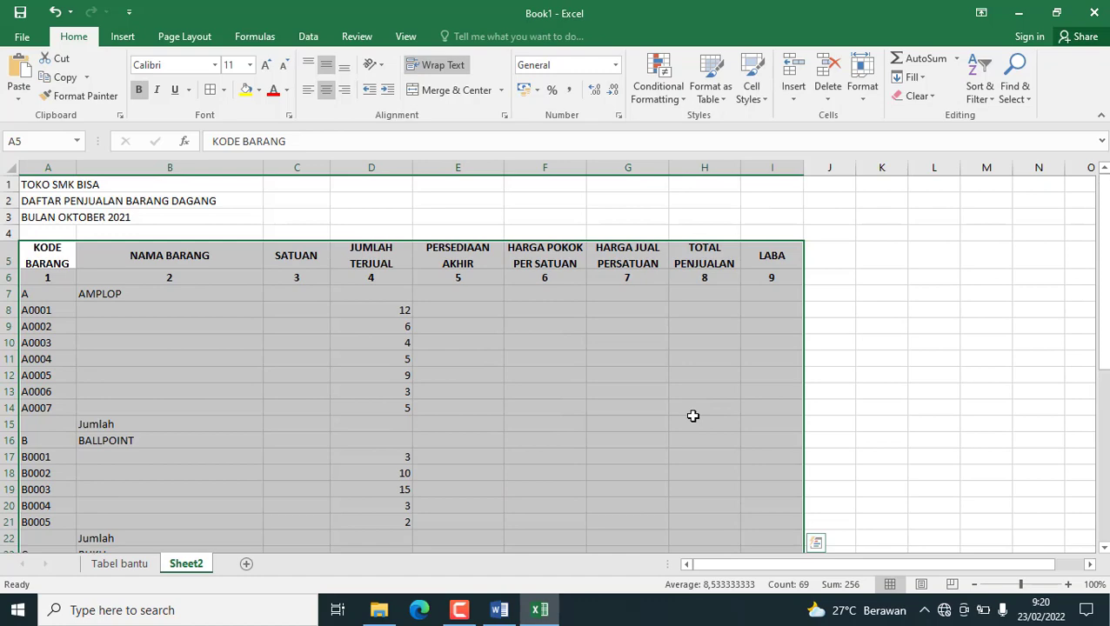
left_click(209, 92)
left_click(226, 93)
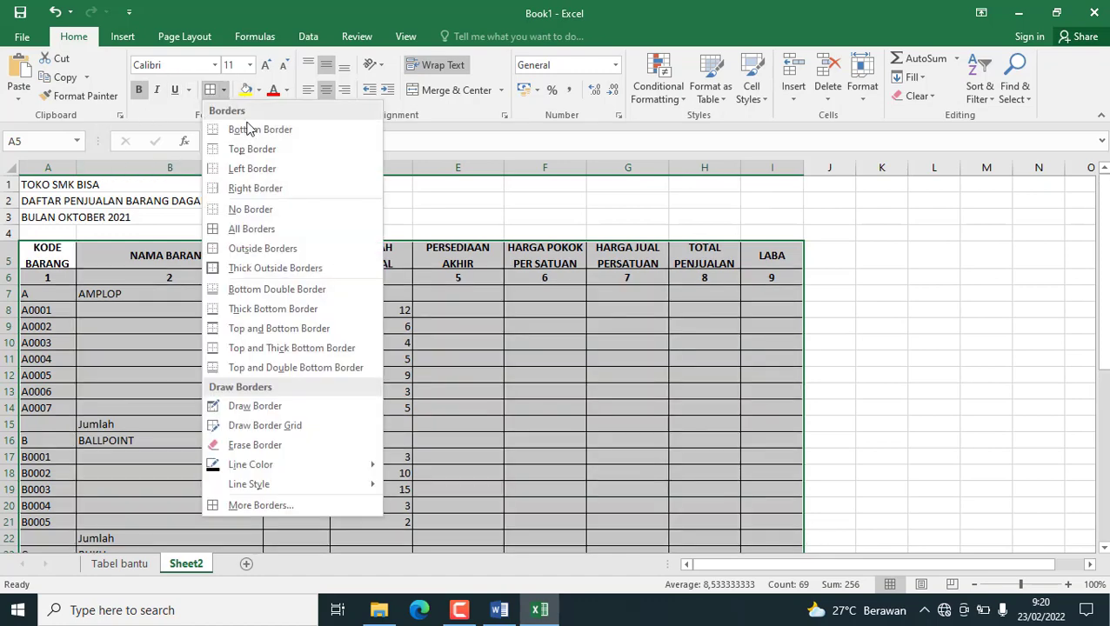
left_click(275, 268)
scroll(535, 304, "down", 2)
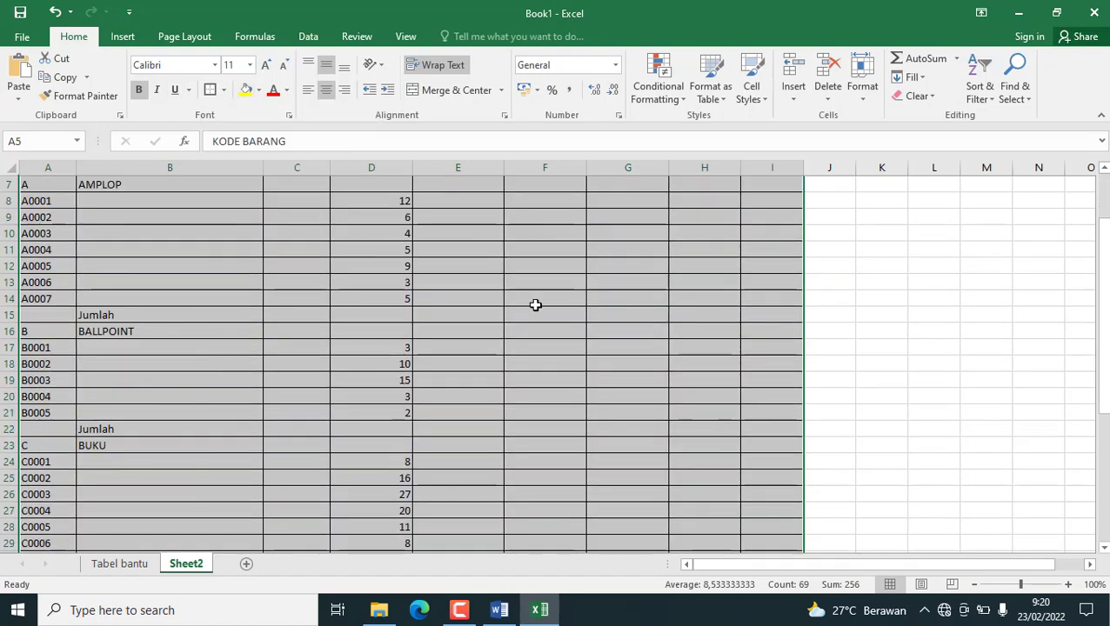
scroll(237, 342, "up", 2)
left_click(226, 344)
Add thick outside borders around the header block A5:I6 and around the header row A5:I5.
left_click(43, 259)
left_click_drag(44, 260, 792, 272)
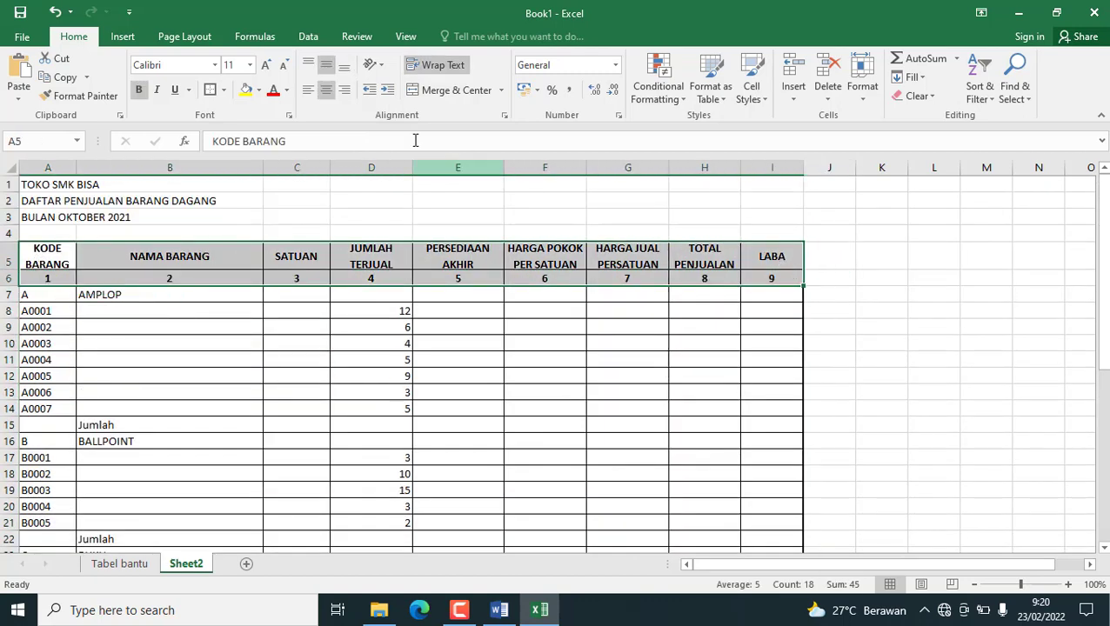
left_click(211, 90)
left_click(451, 362)
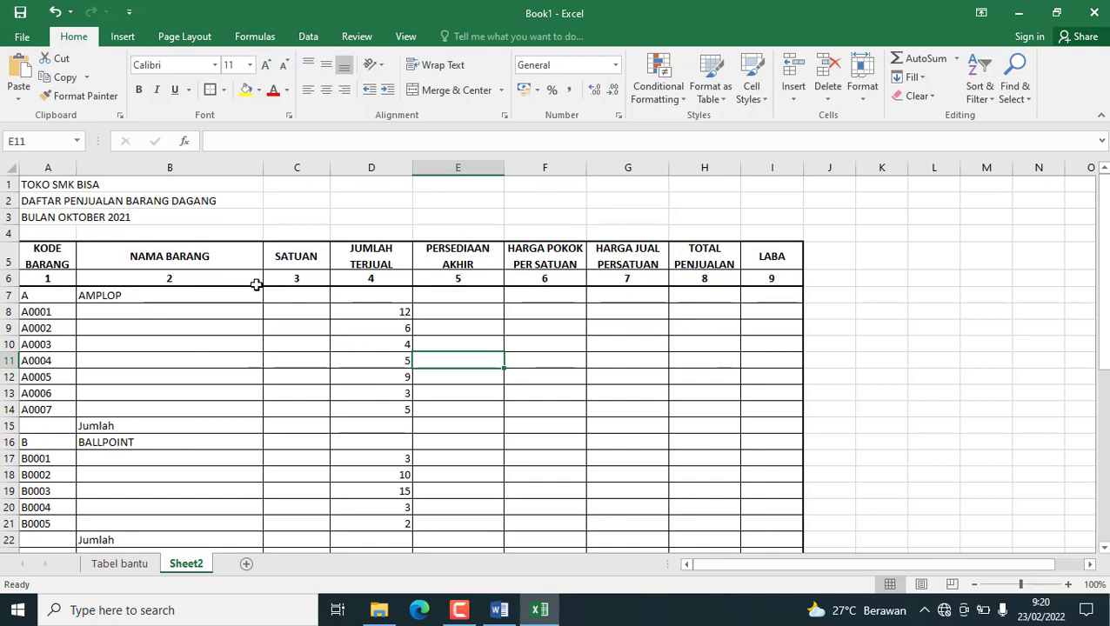
left_click_drag(52, 258, 744, 253)
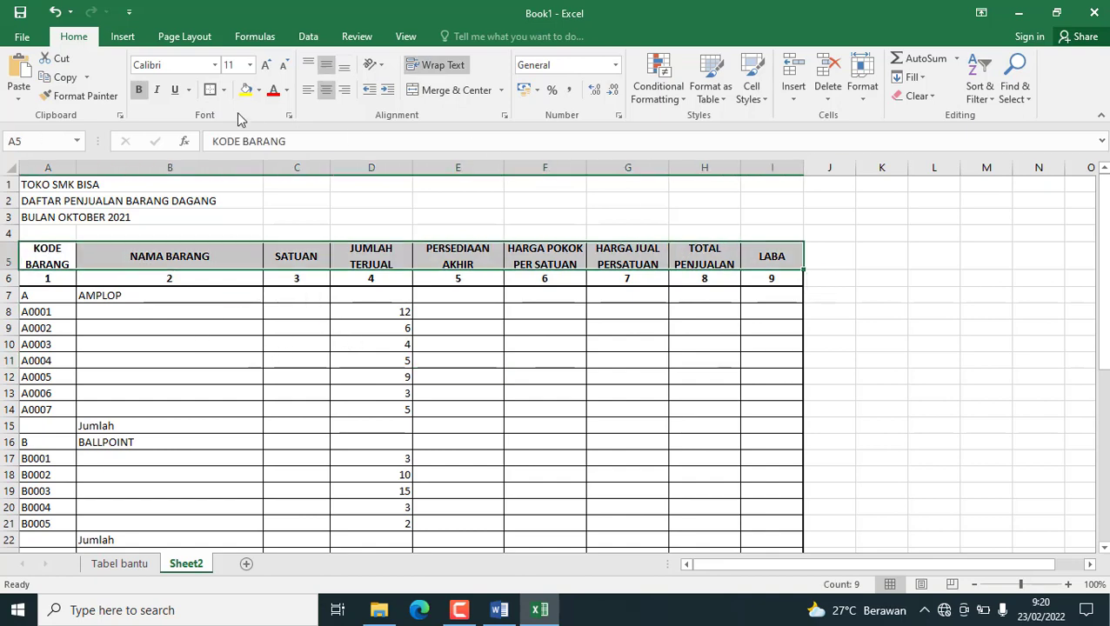
left_click(209, 92)
left_click(543, 407)
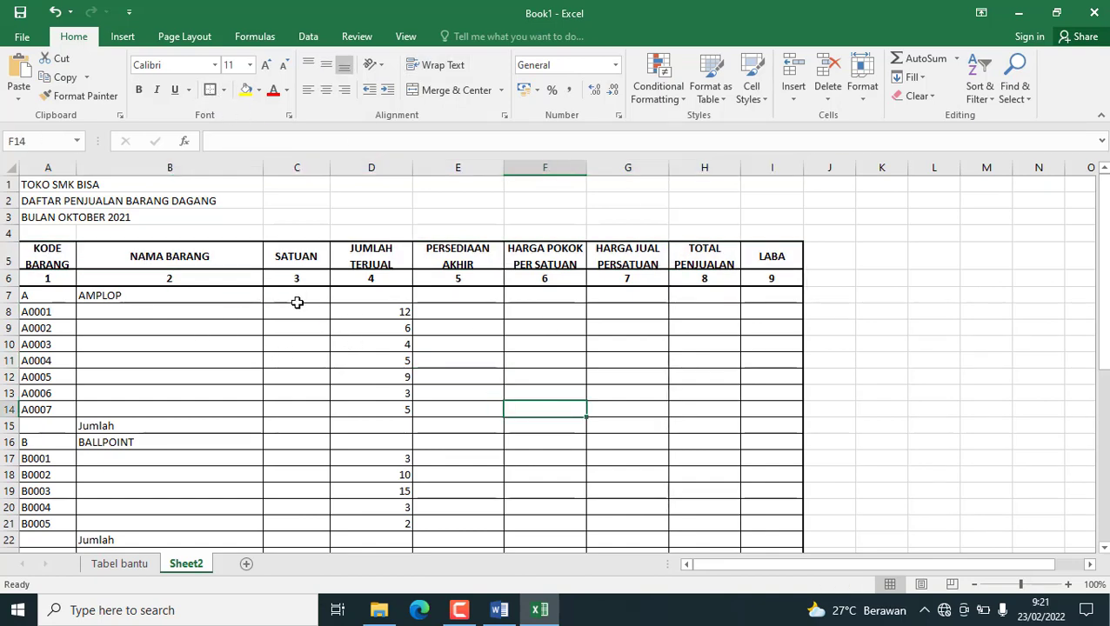
left_click(60, 254)
left_click(535, 437)
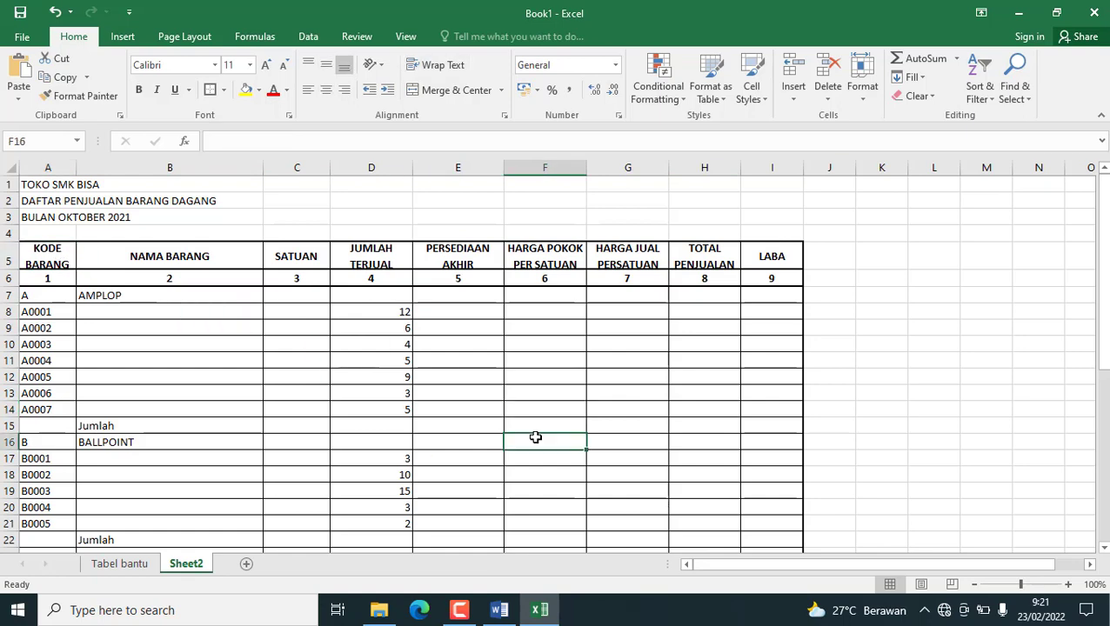
scroll(552, 385, "down", 1)
scroll(471, 354, "up", 1)
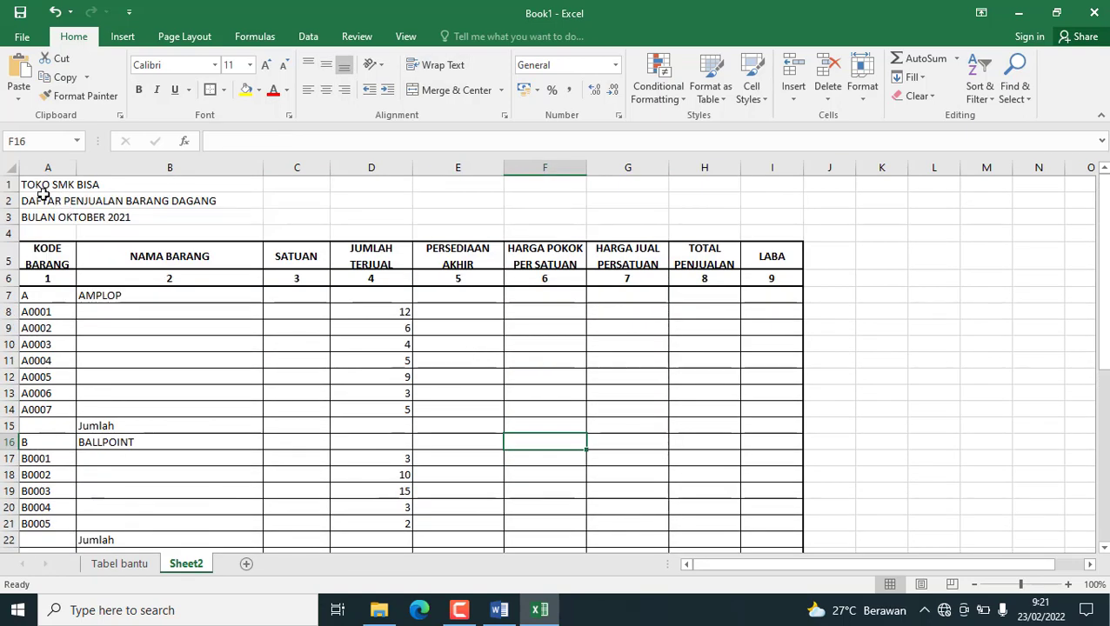
Merge and centre each of the three title rows, rows 1 to 3, across columns A to I.
left_click_drag(27, 184, 769, 184)
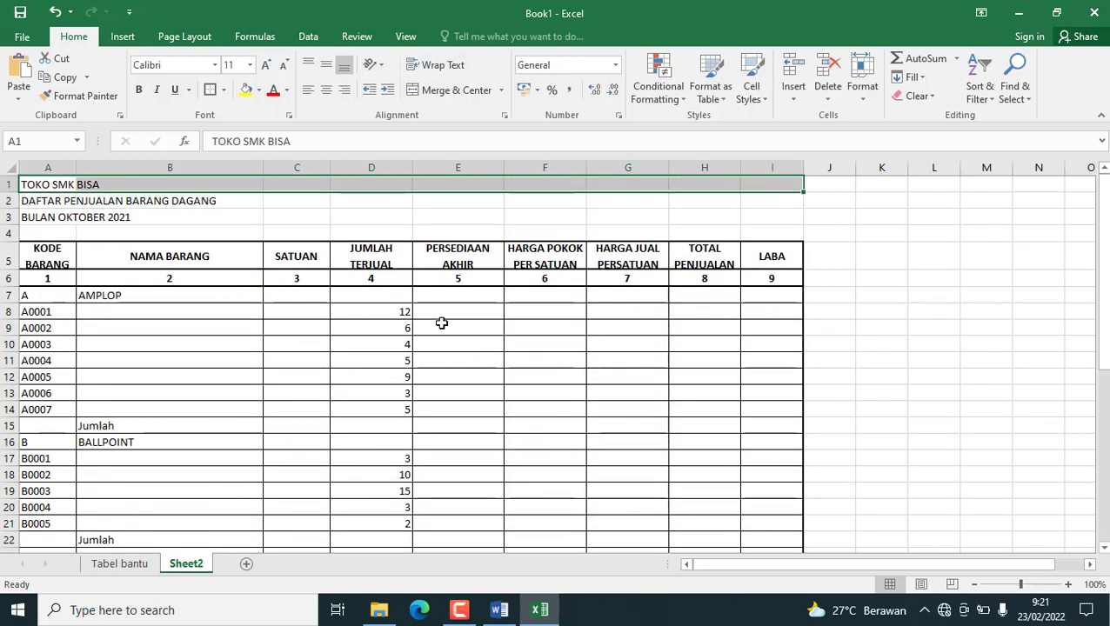
left_click(433, 90)
scroll(302, 349, "down", 10)
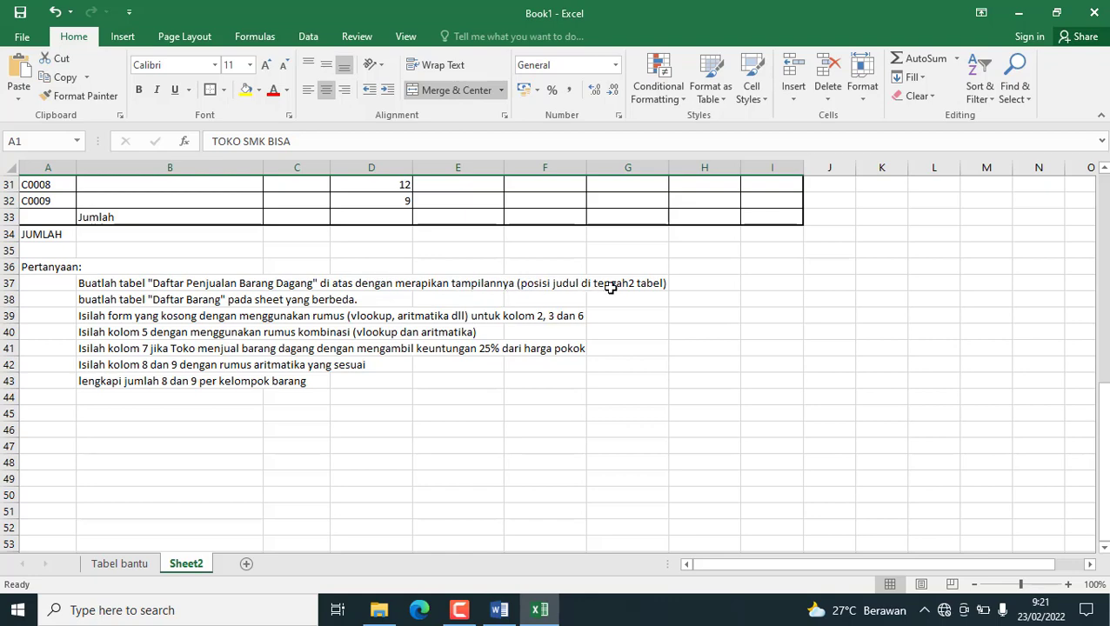
scroll(376, 379, "up", 10)
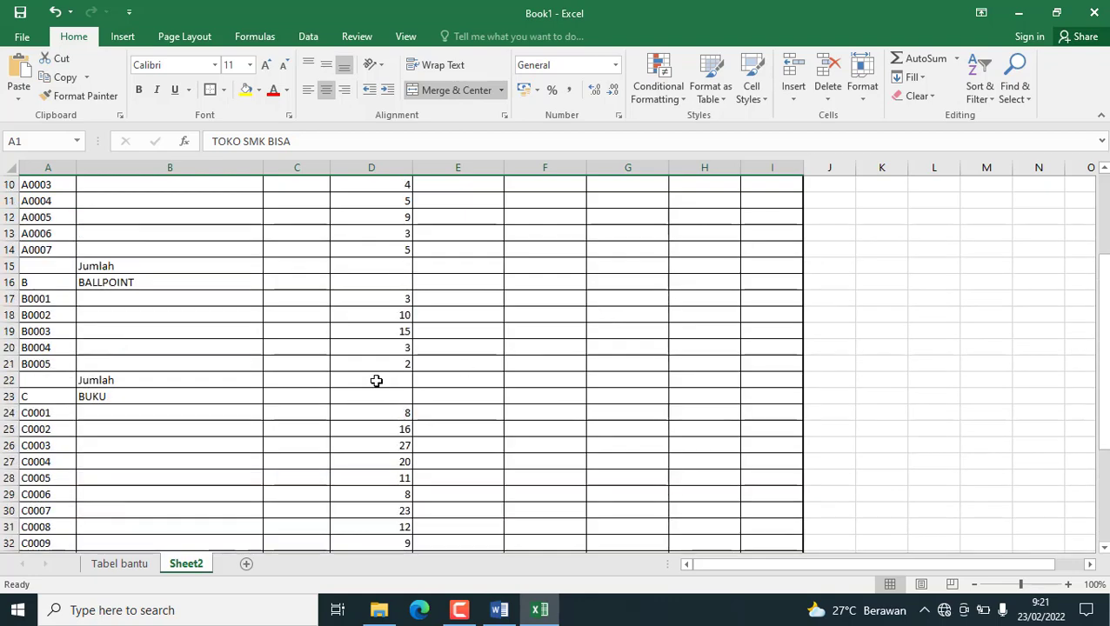
left_click_drag(31, 205, 746, 199)
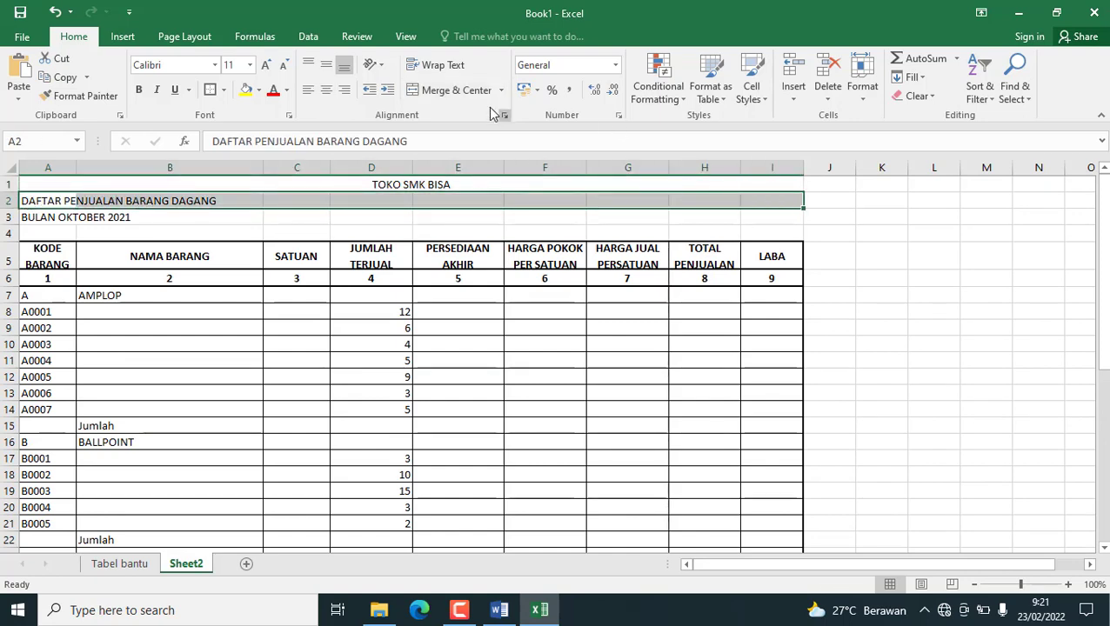
left_click(452, 90)
left_click_drag(32, 219, 765, 218)
left_click(457, 90)
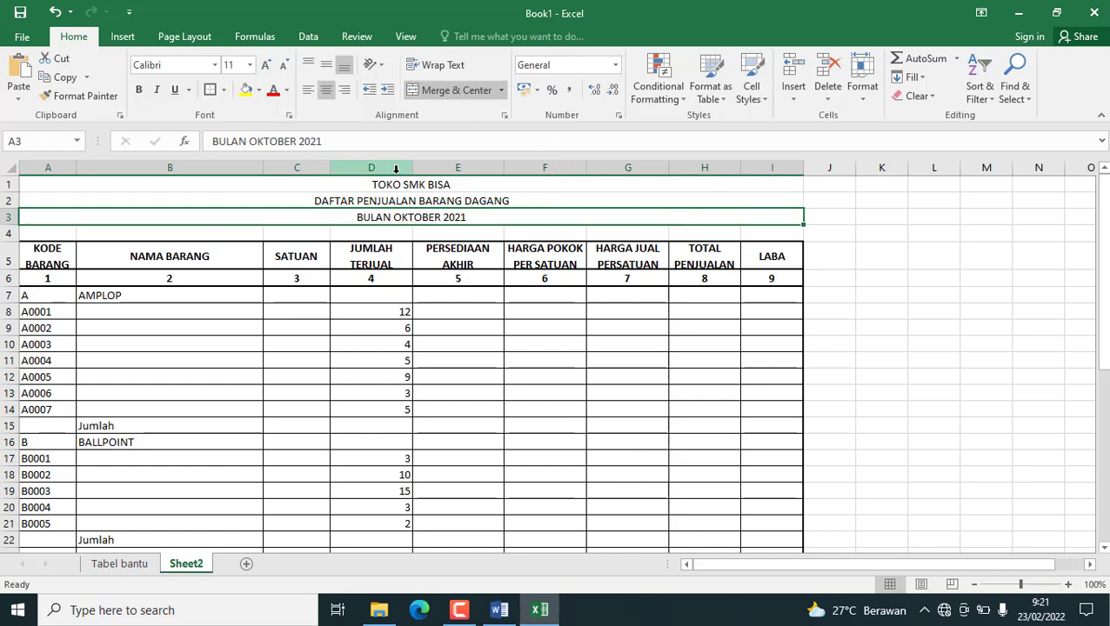
Make the three merged title lines above the sales table bold.
left_click_drag(392, 185, 396, 213)
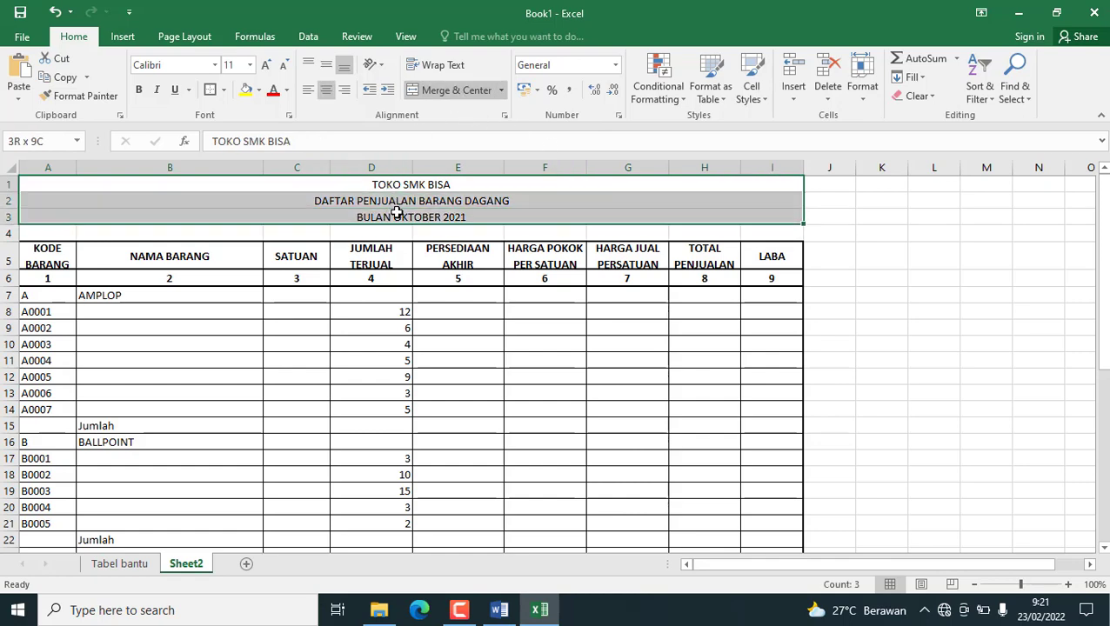
left_click(139, 90)
left_click(372, 398)
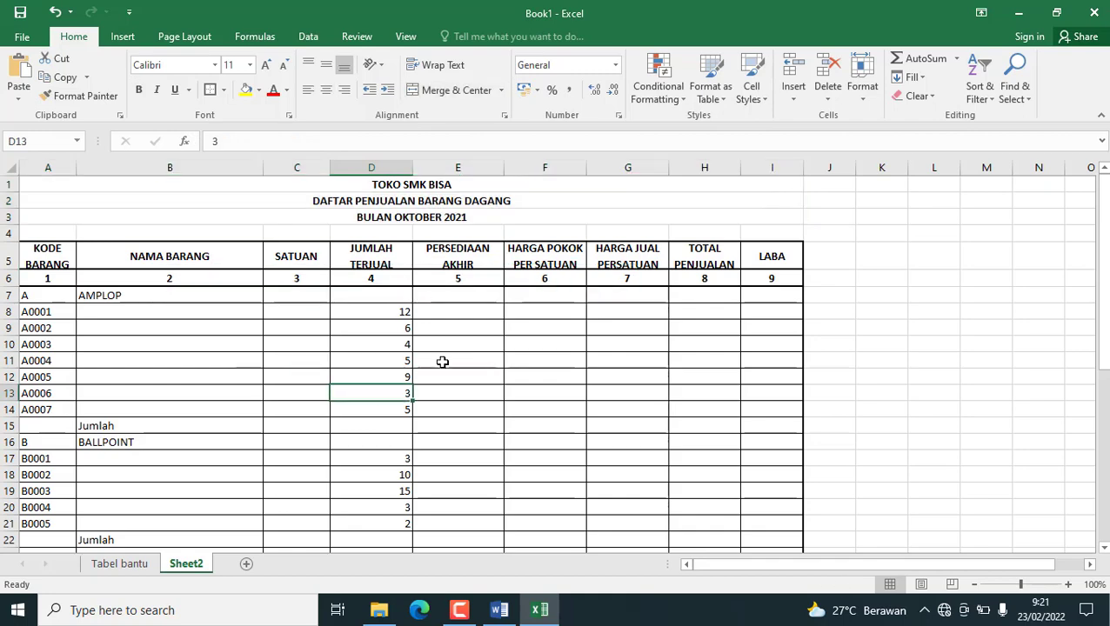
Compare the pasted sales table and its Jumlah rows with the original table in the Word document.
scroll(441, 362, "down", 2)
scroll(149, 294, "down", 7)
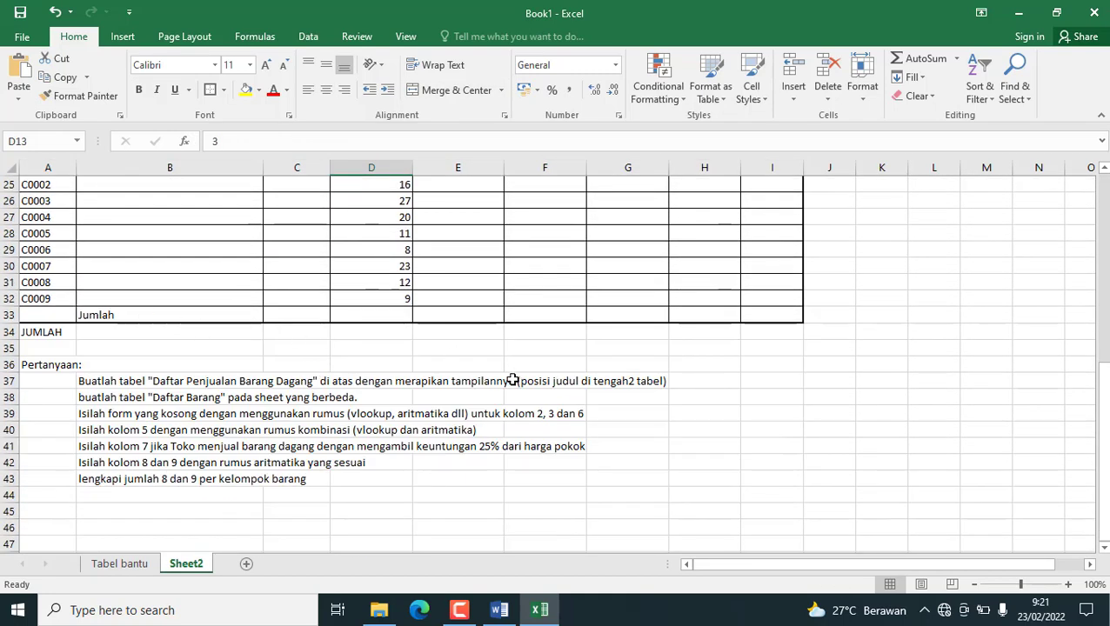
left_click(499, 609)
scroll(540, 347, "up", 5)
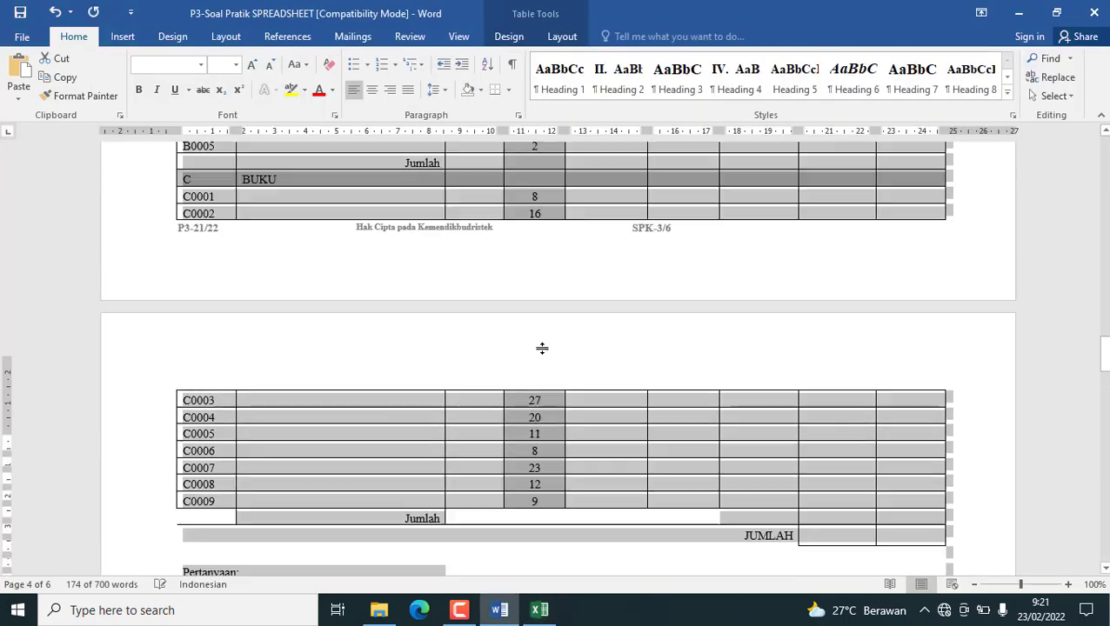
scroll(752, 347, "up", 6)
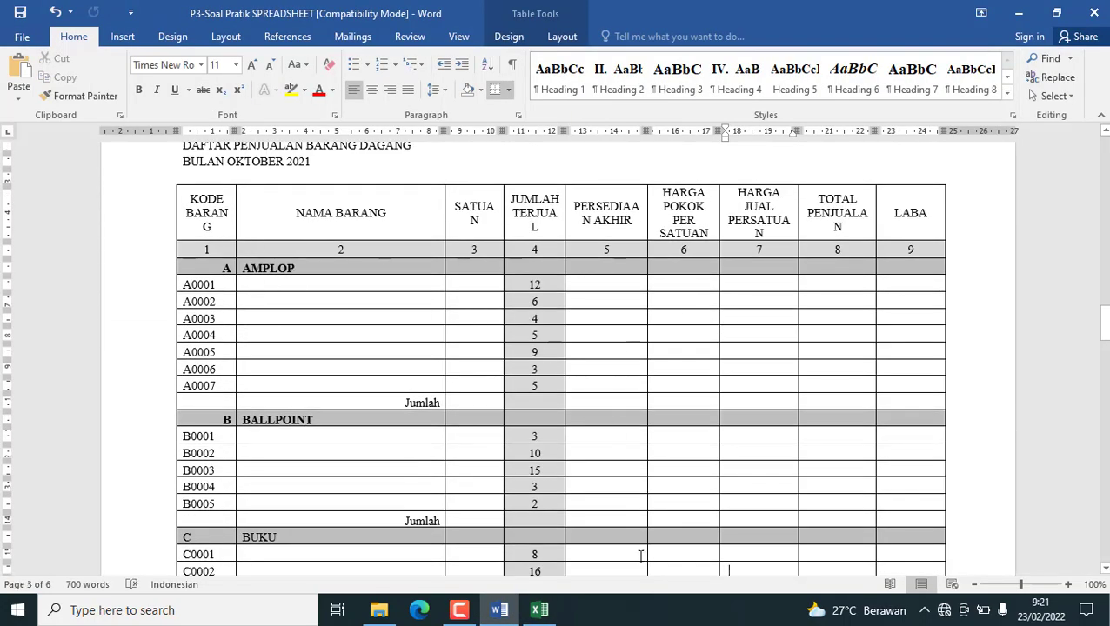
left_click(539, 610)
scroll(161, 352, "up", 4)
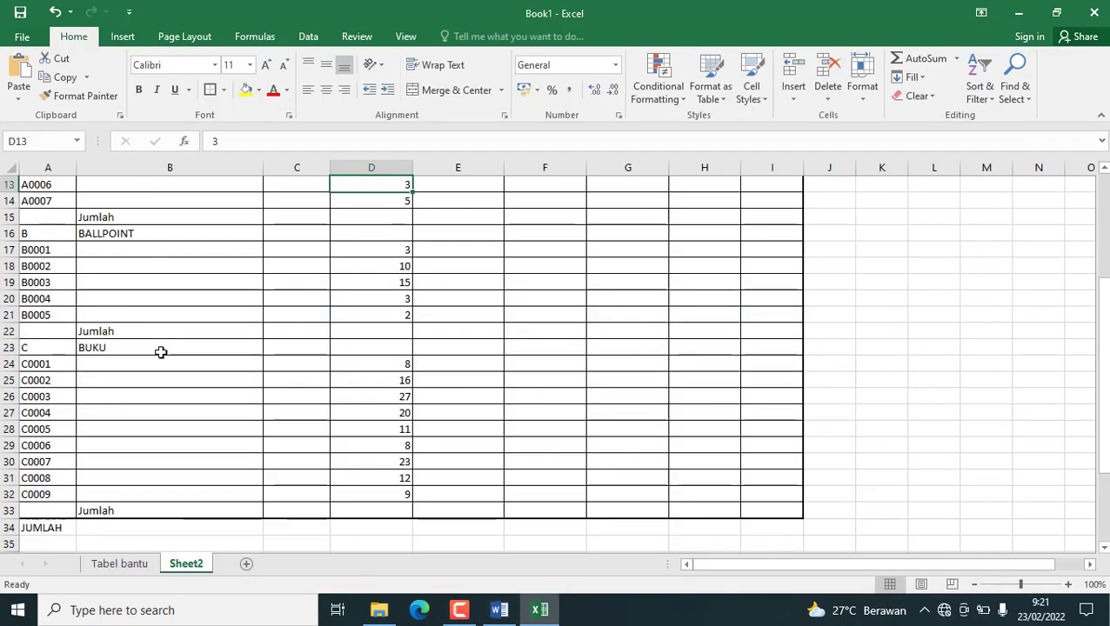
Bold the AMPLOP category row in A7:B7, right-aligning code A and left-aligning AMPLOP to match the table in the Word document.
scroll(161, 351, "up", 4)
left_click_drag(29, 294, 163, 295)
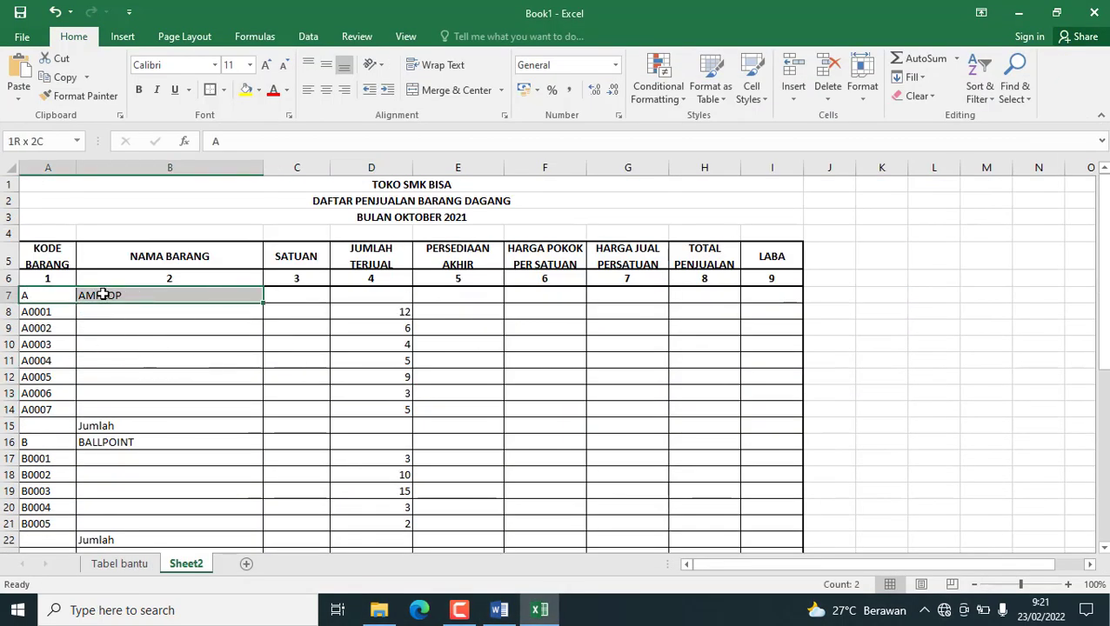
left_click(138, 91)
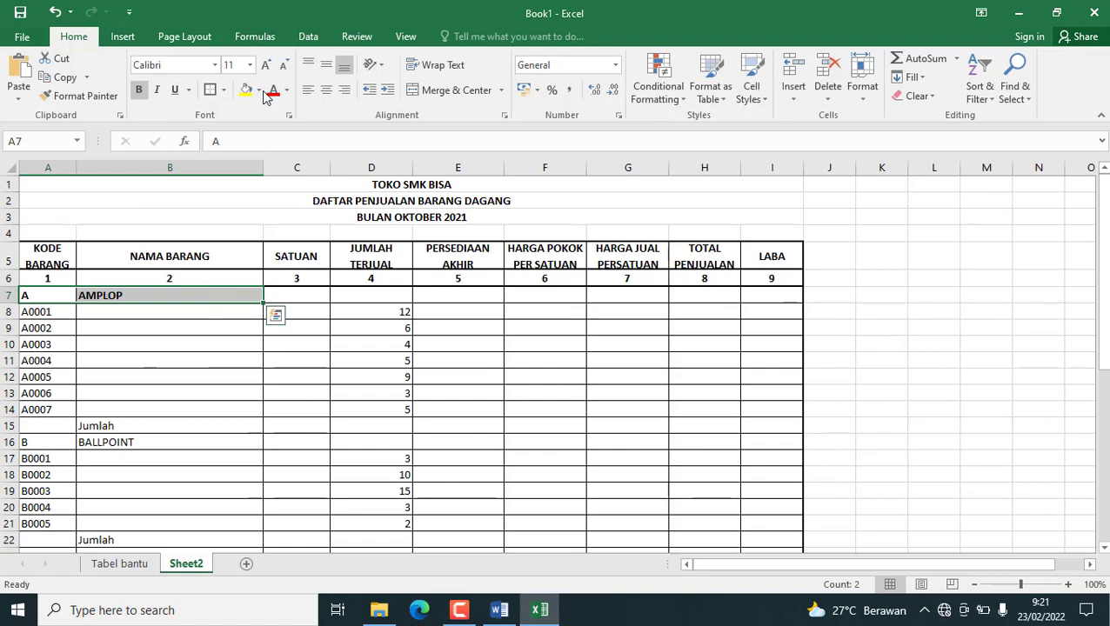
left_click(344, 90)
left_click(508, 611)
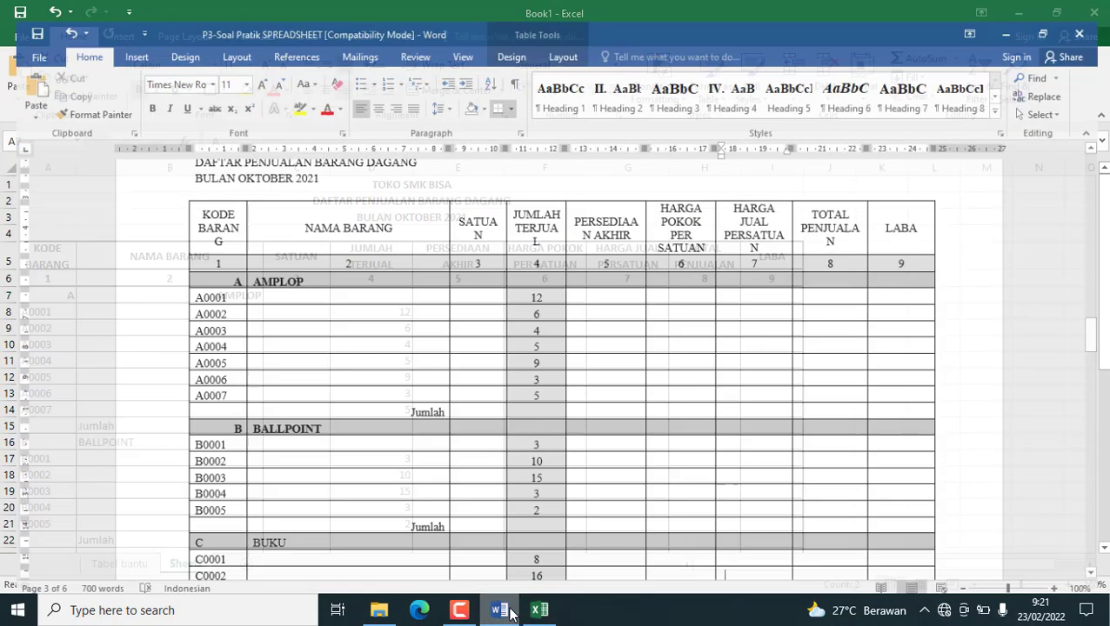
left_click(508, 611)
left_click(205, 296)
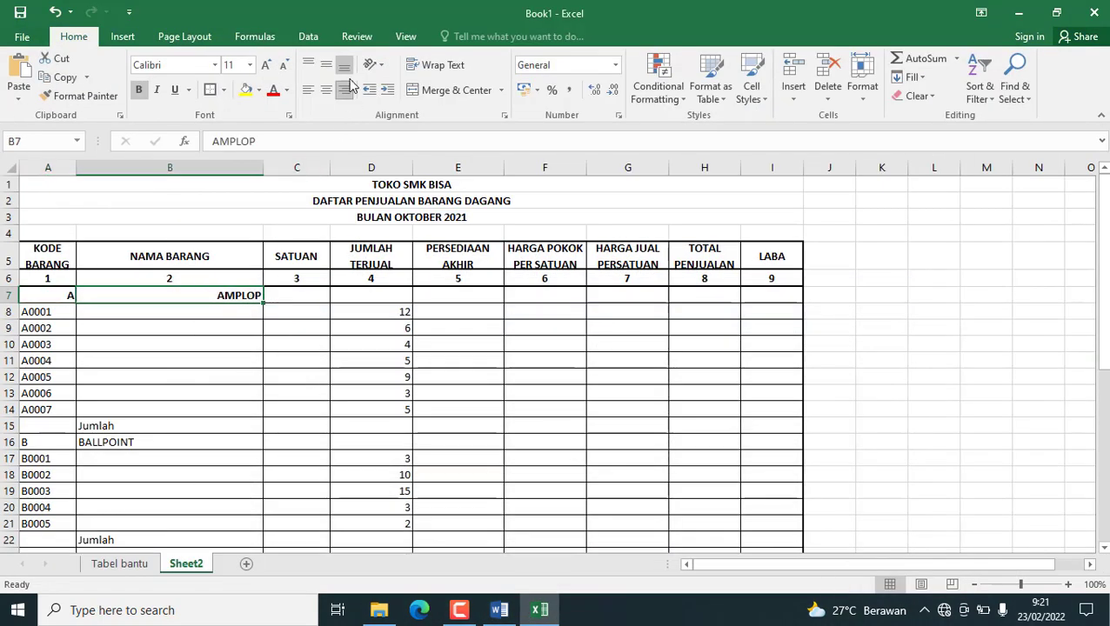
left_click(312, 90)
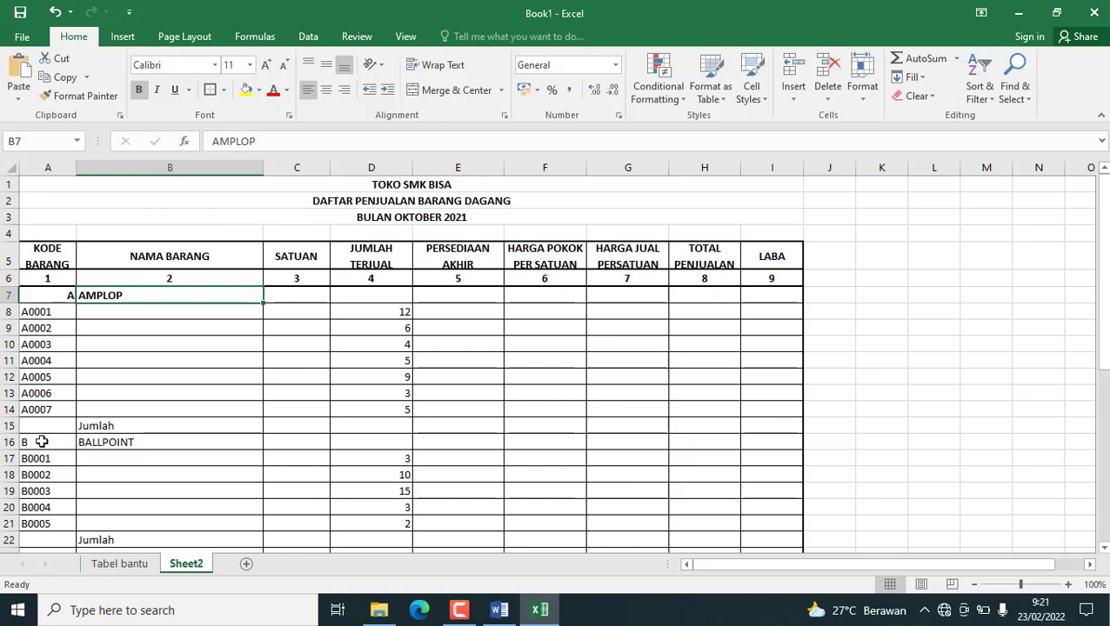
Bold the Jumlah row 15 and the BALLPOINT row 16, and right-align code B in A16.
left_click_drag(49, 429, 96, 426)
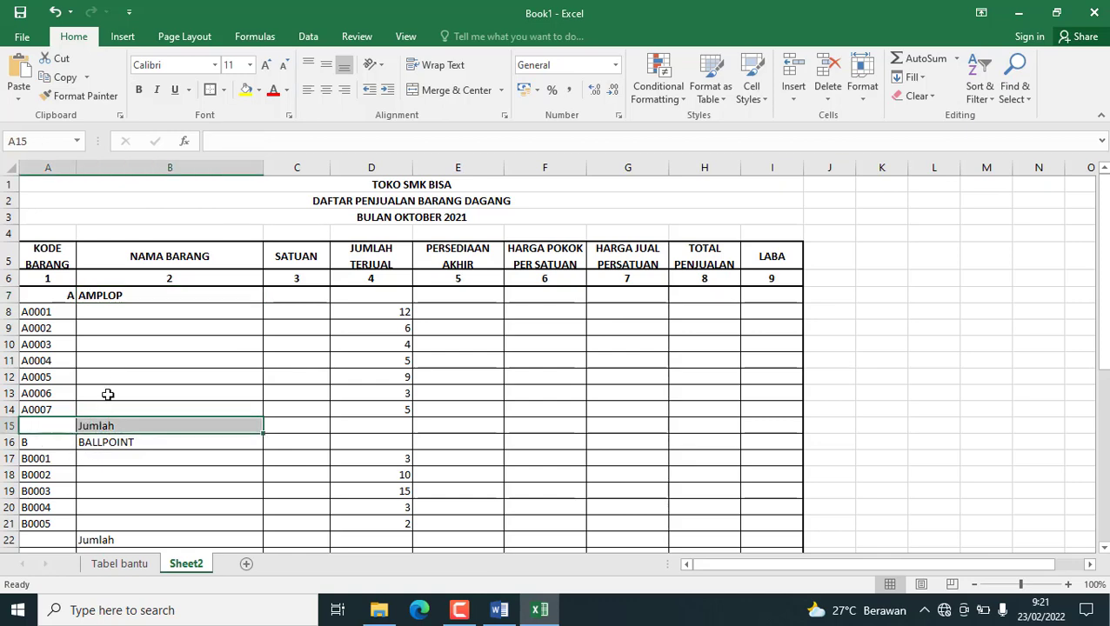
left_click(50, 447)
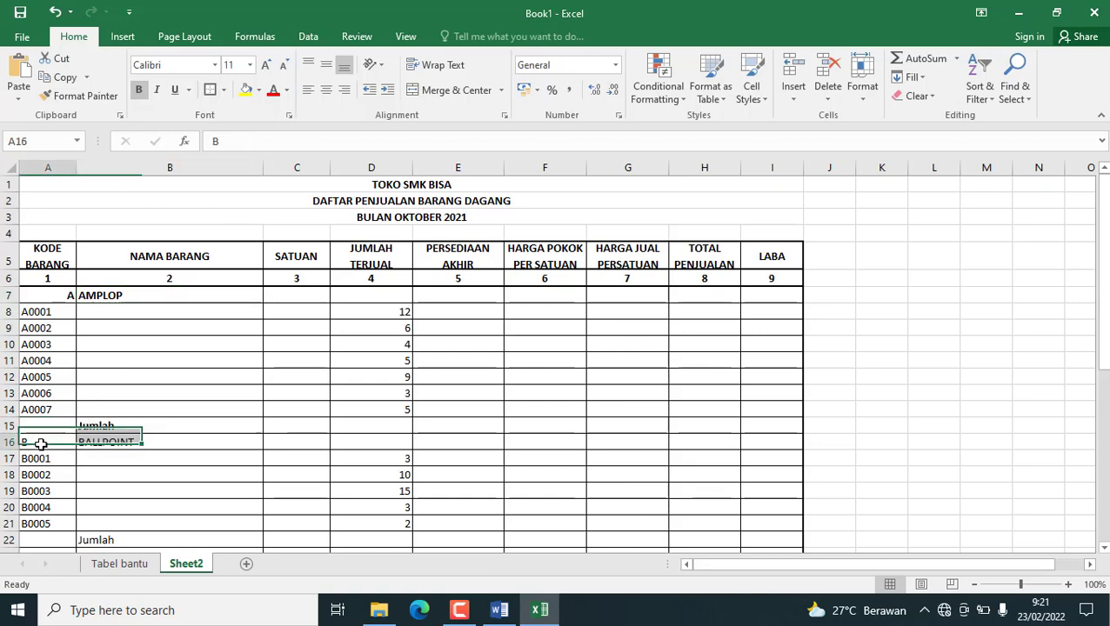
left_click(345, 91)
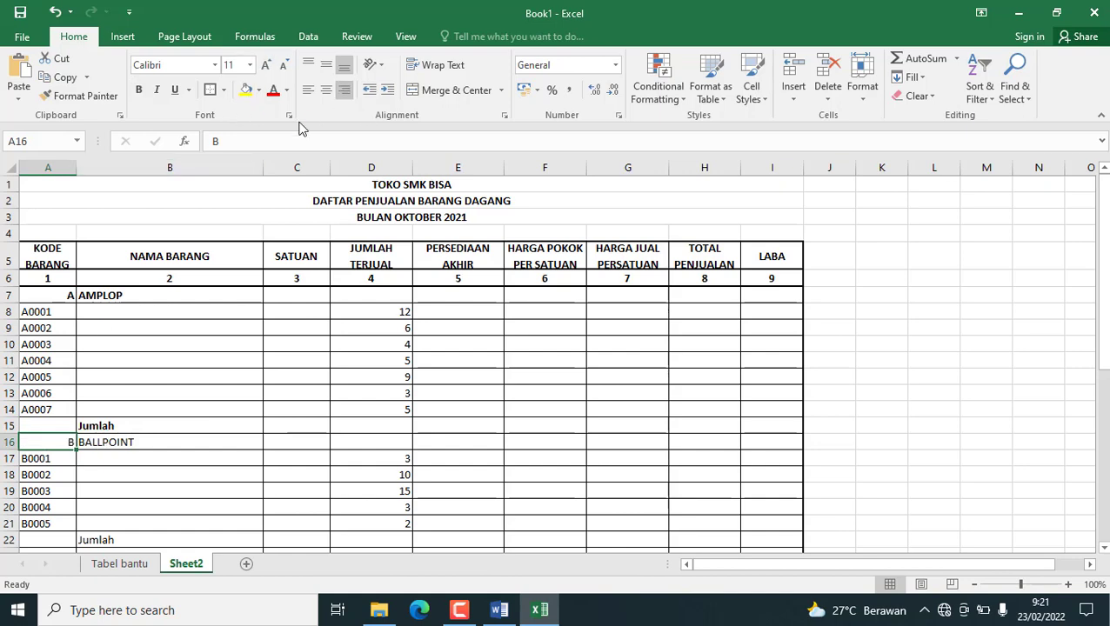
left_click_drag(69, 438, 96, 441)
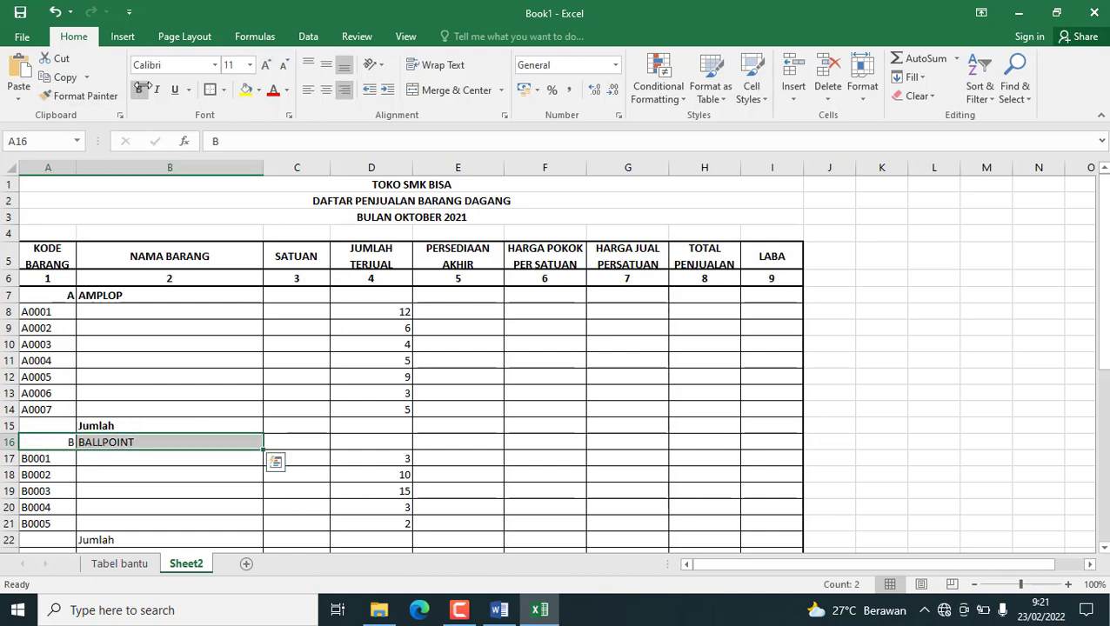
Bold the Jumlah and BUKU labels in A22:B23 and right-align code C in A23.
scroll(116, 371, "down", 3)
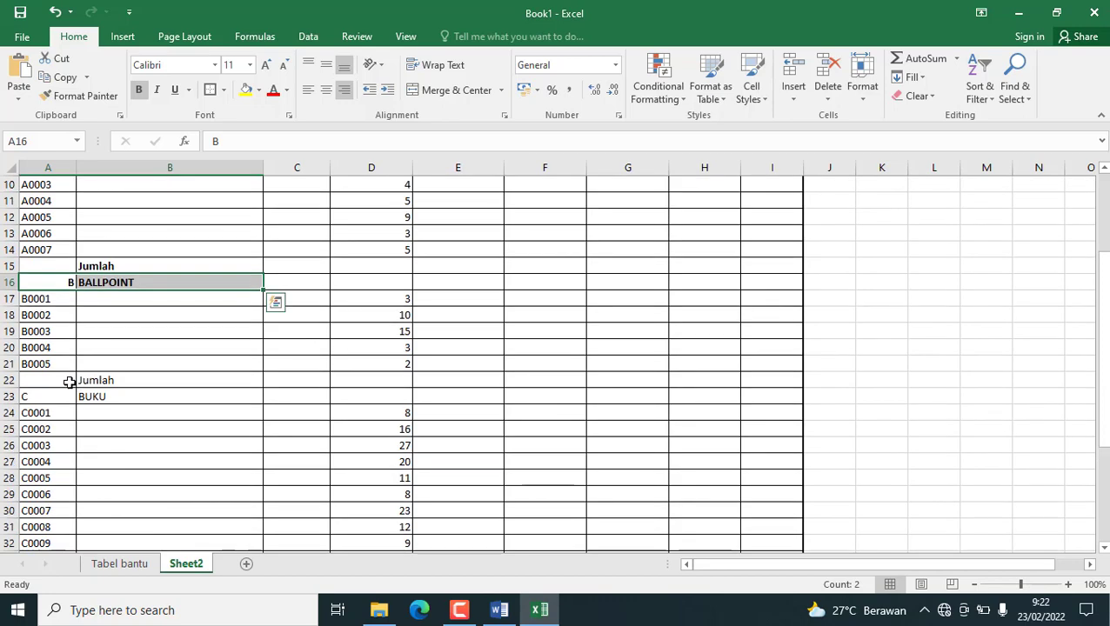
left_click(73, 383)
left_click_drag(80, 386, 174, 398)
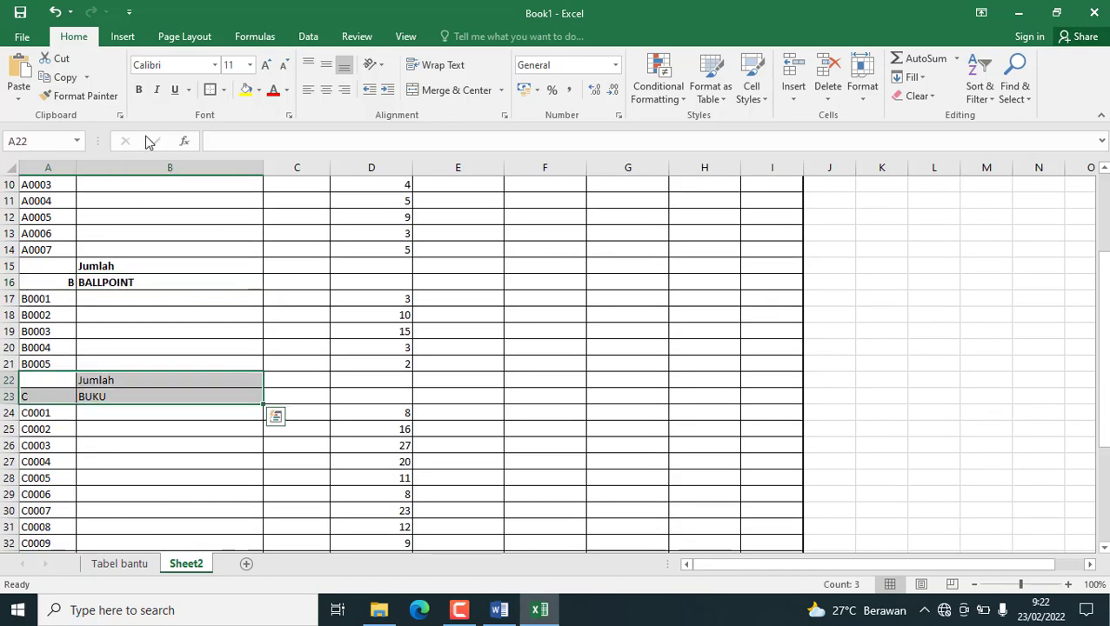
left_click(55, 400)
left_click(345, 89)
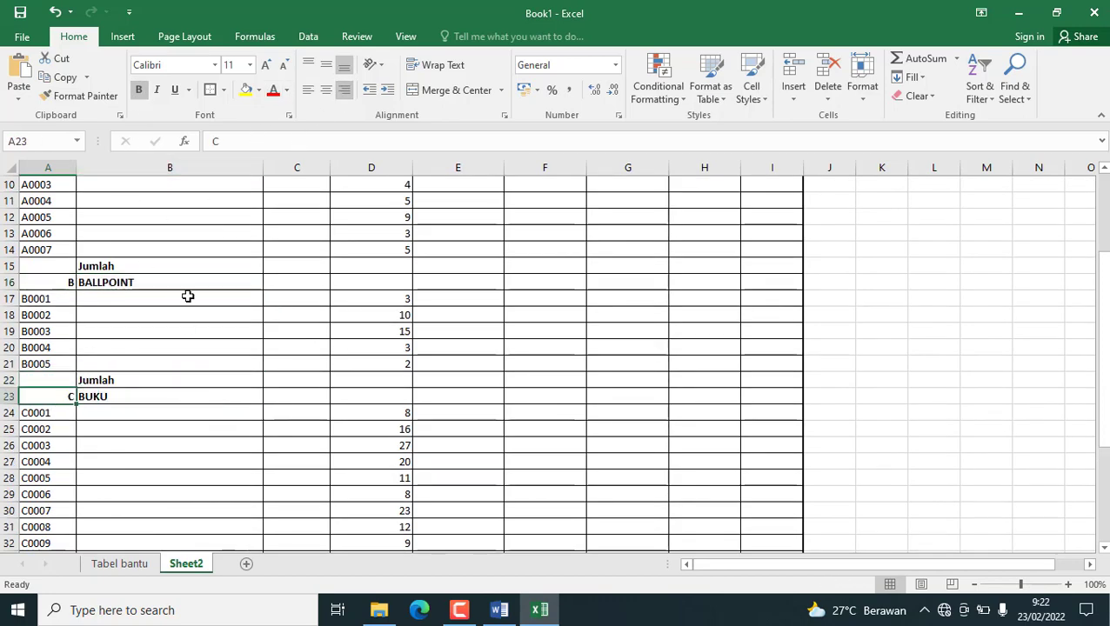
Bold the last Jumlah row below the BUKU items in A33:B33.
scroll(186, 316, "down", 2)
scroll(185, 316, "down", 1)
left_click_drag(67, 414, 82, 413)
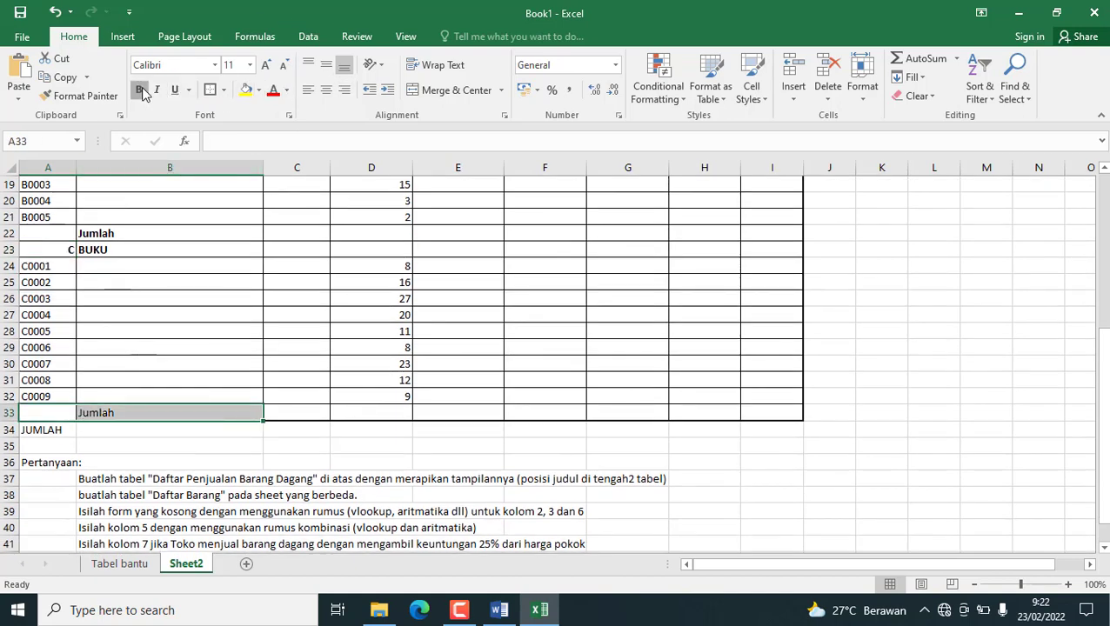
Move the JUMLAH label from A34 to G34.
left_click(41, 430)
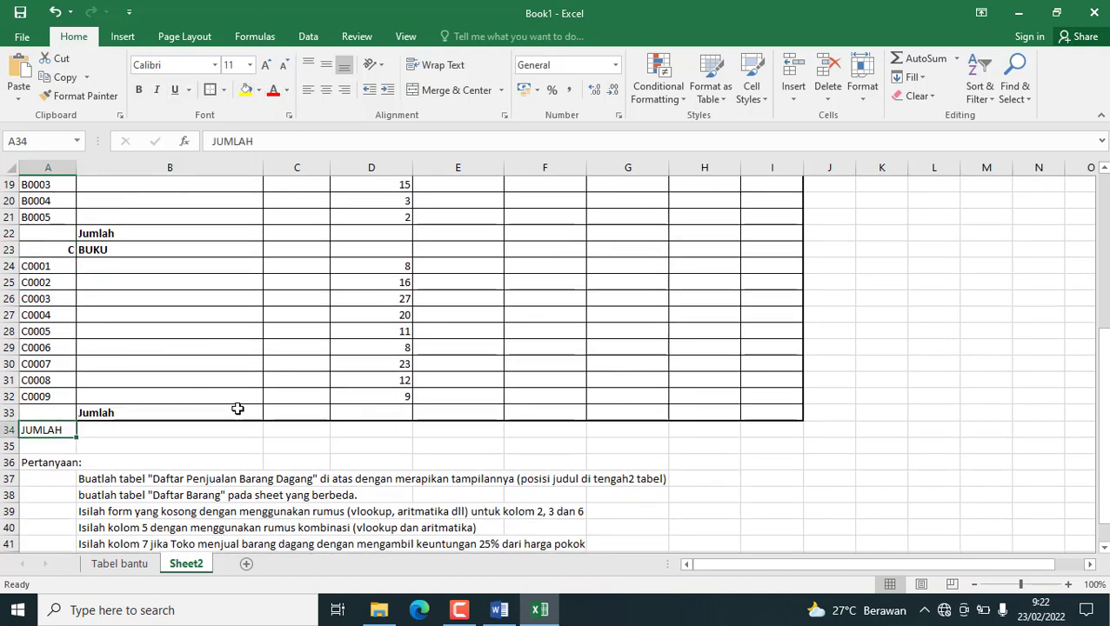
key("ctrl+x")
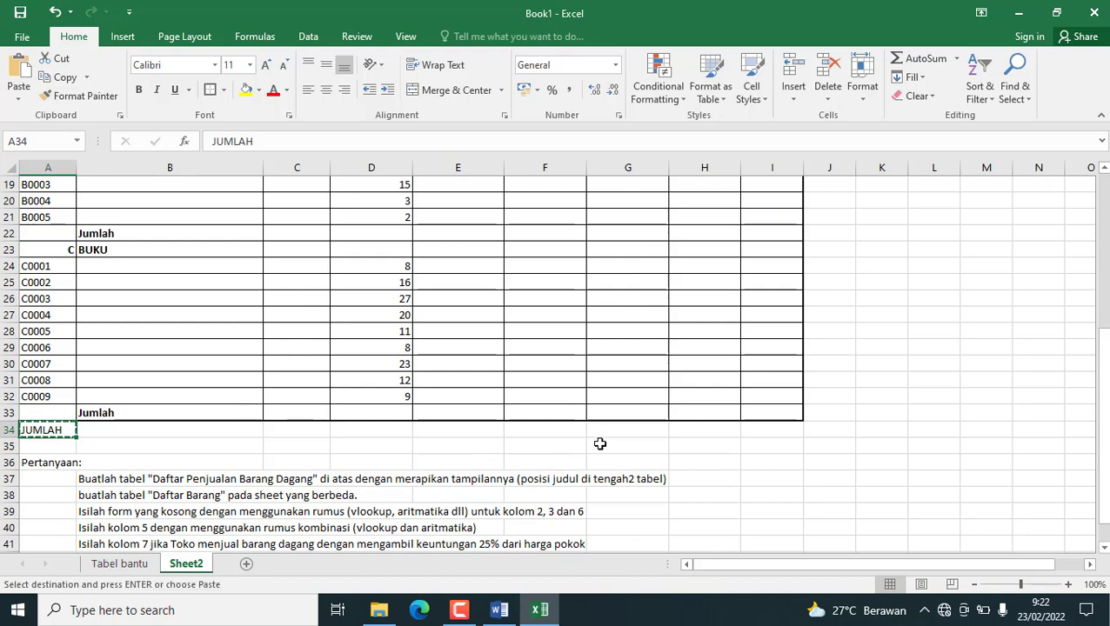
left_click(631, 429)
key("ctrl+v")
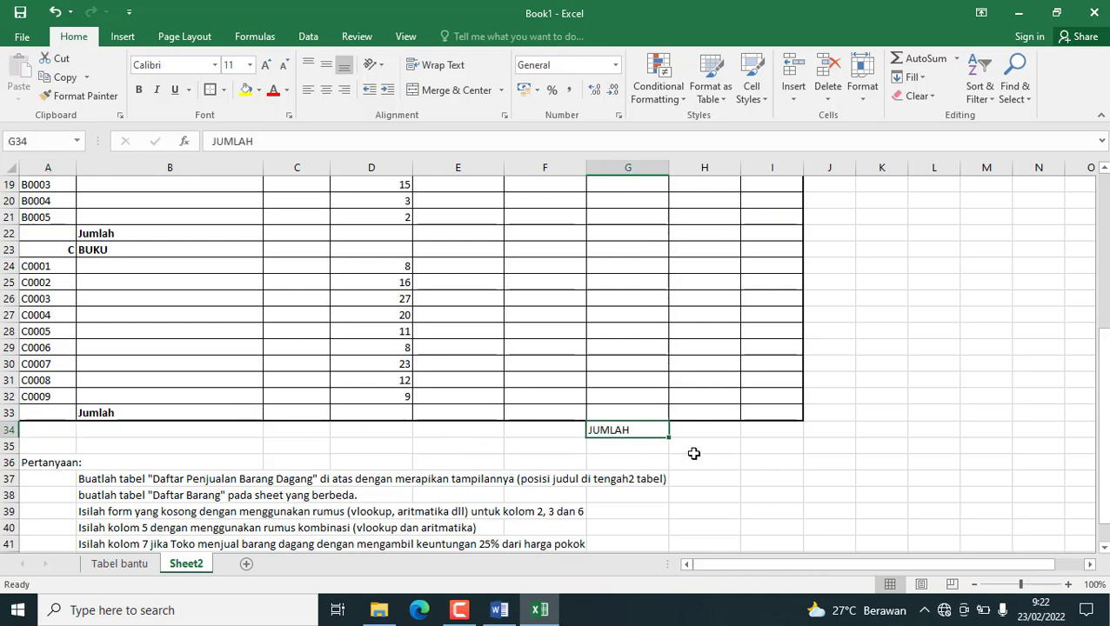
Apply all borders to the grand total cells H34:I34.
left_click(673, 448)
left_click_drag(684, 430, 747, 426)
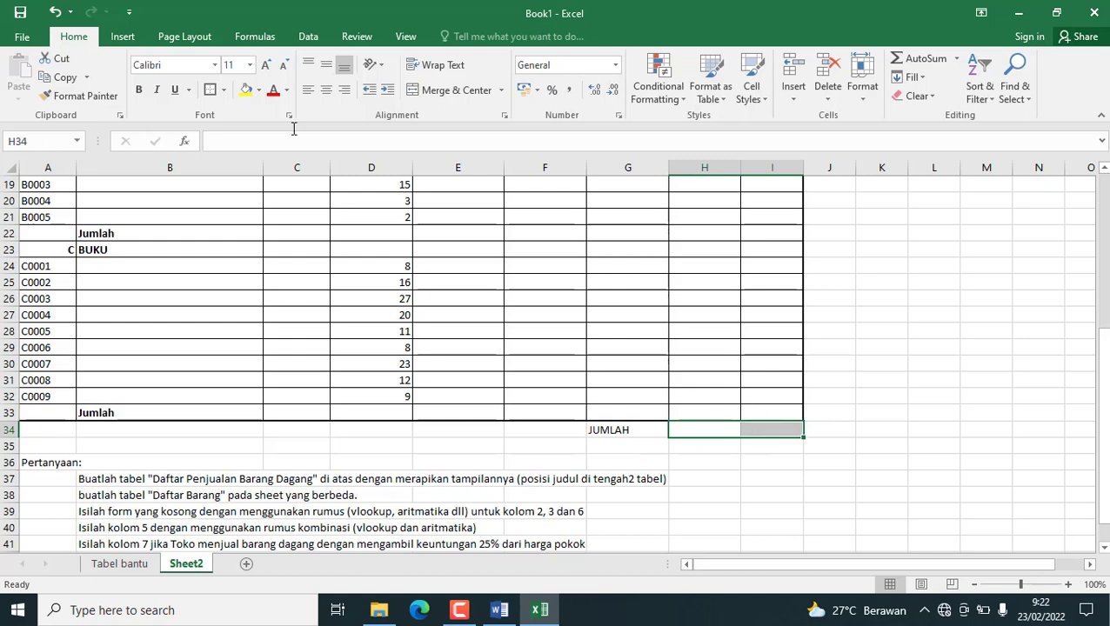
left_click(223, 90)
left_click(222, 226)
left_click(454, 298)
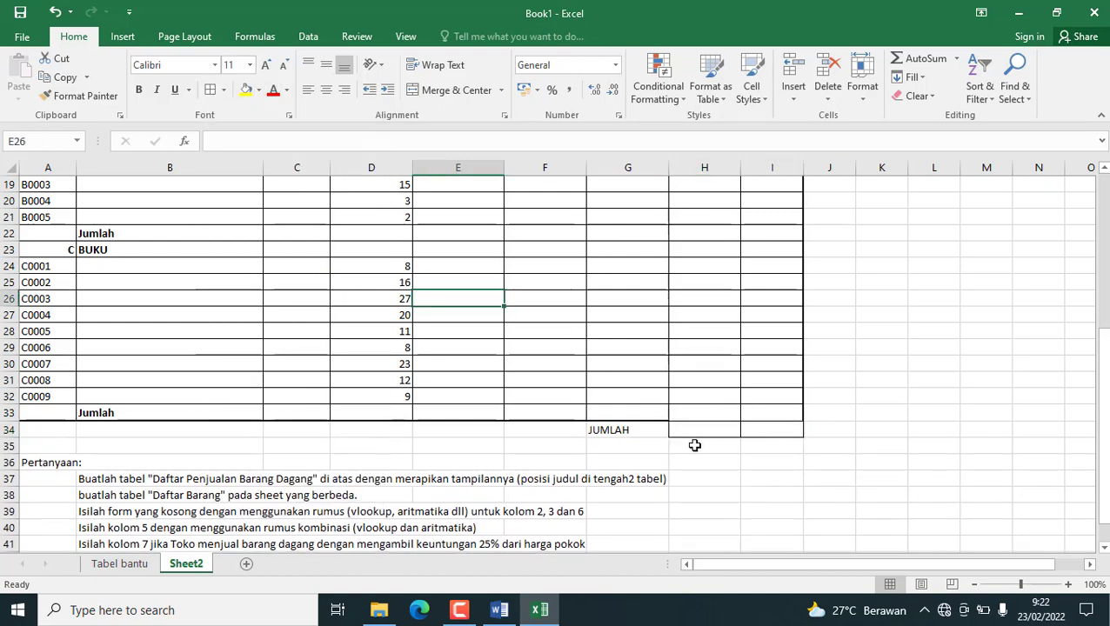
Add a thick outside border around H34:I34 and bold the JUMLAH label in G34.
left_click(644, 430)
left_click_drag(687, 428, 768, 429)
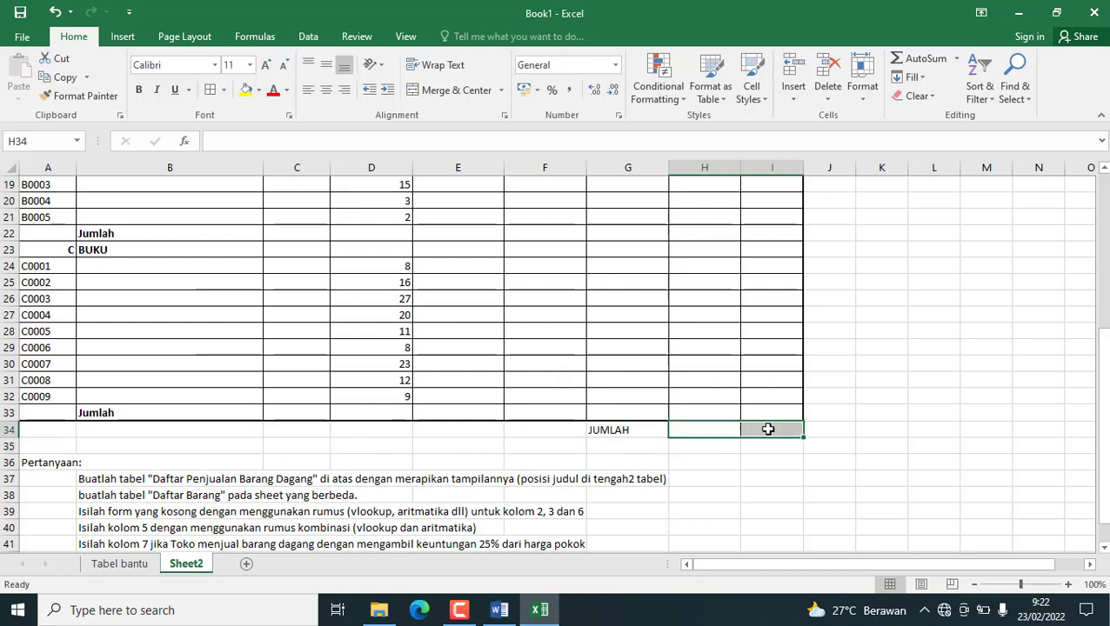
left_click(223, 91)
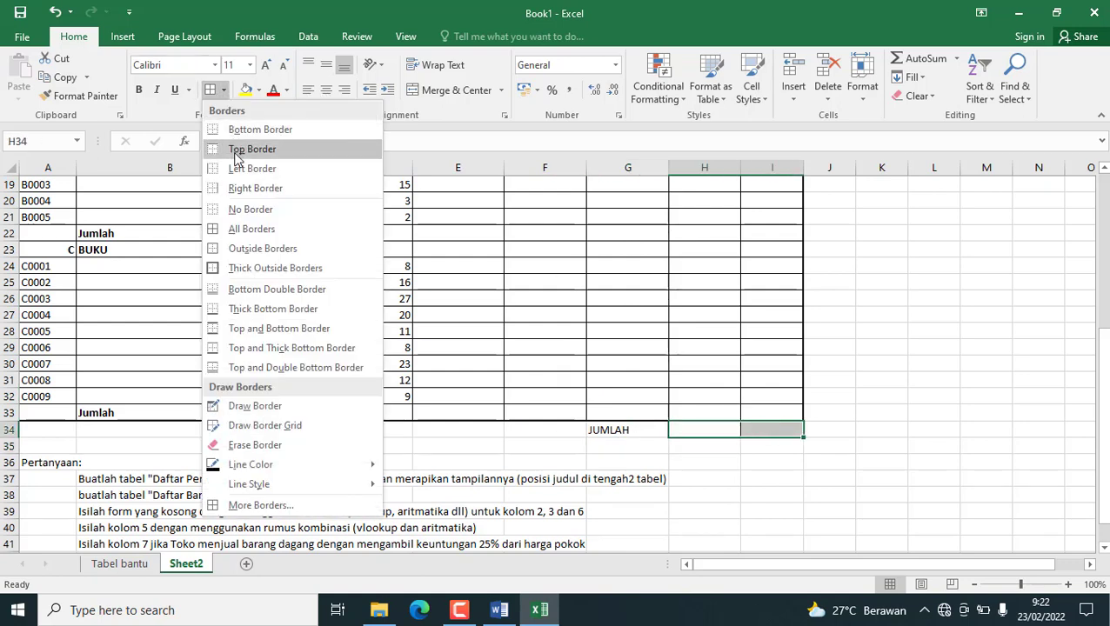
left_click(248, 266)
left_click(458, 284)
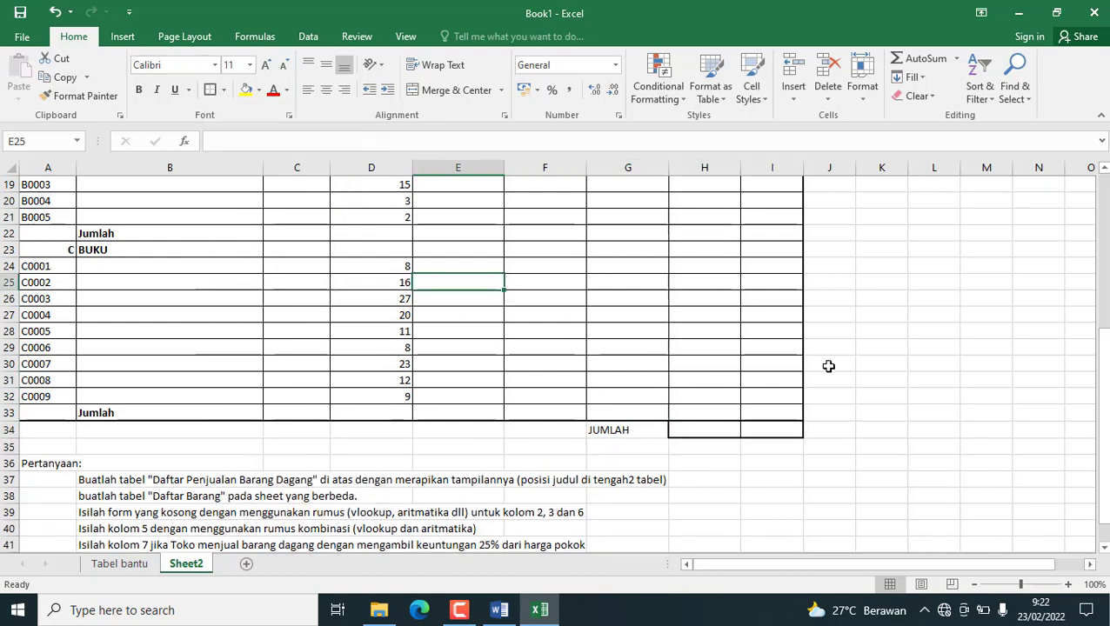
left_click(618, 429)
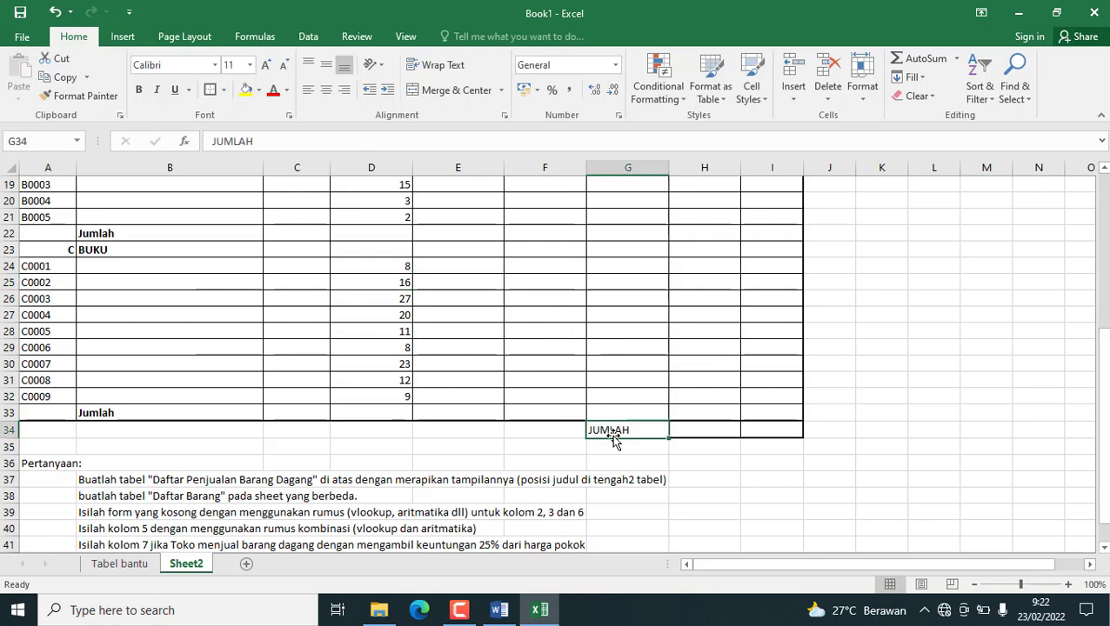
left_click(138, 90)
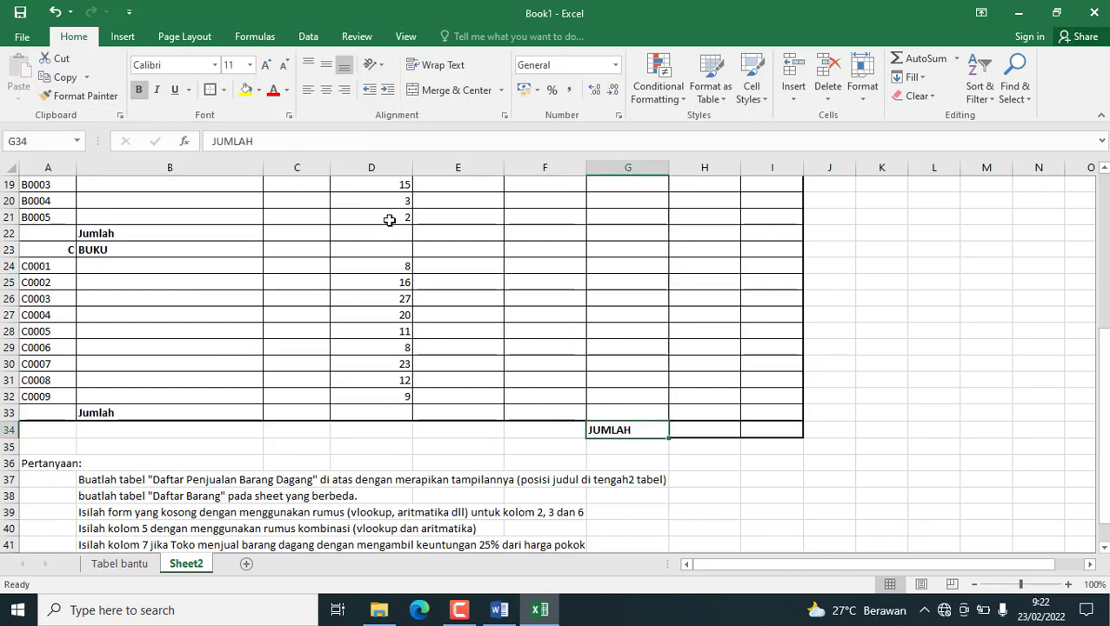
Fill the column number row A6:I6 with light grey.
scroll(374, 231, "up", 6)
left_click_drag(49, 276, 797, 278)
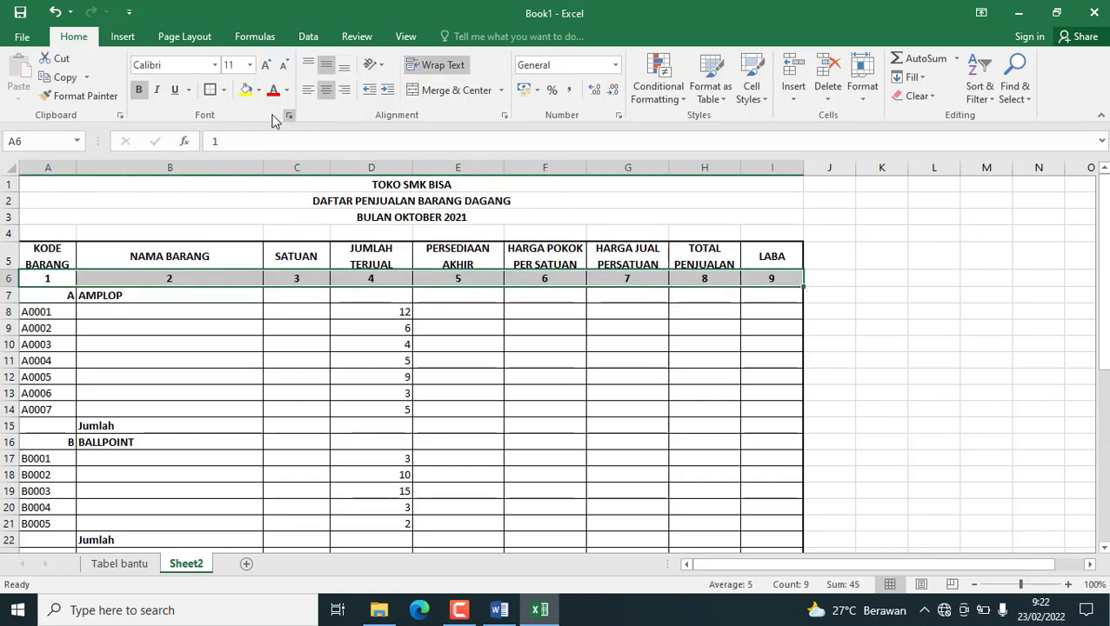
left_click(258, 90)
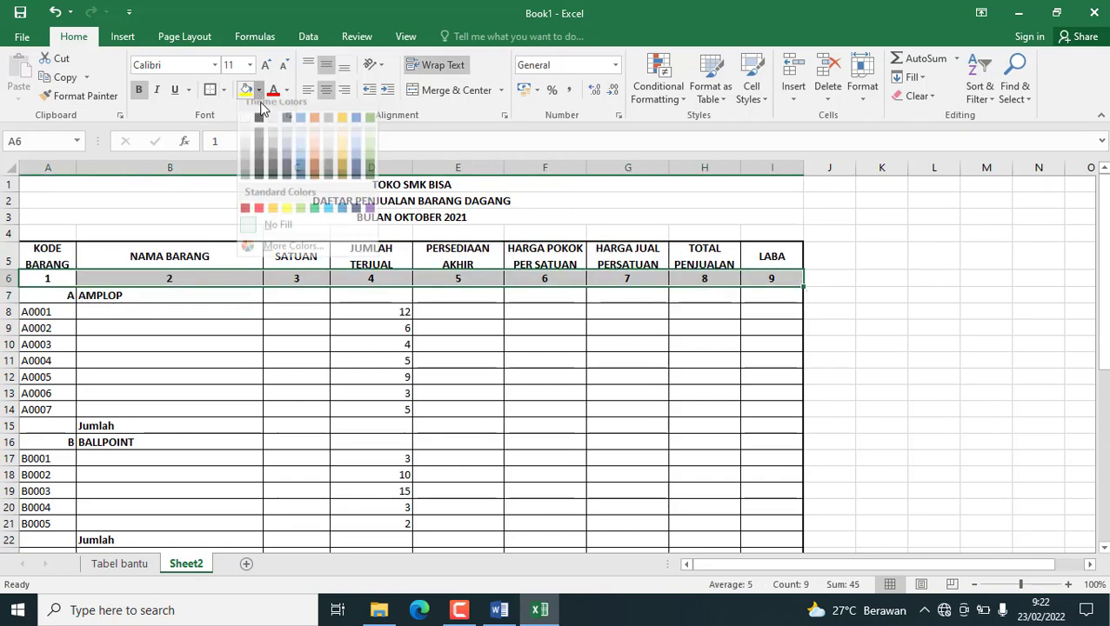
left_click(246, 157)
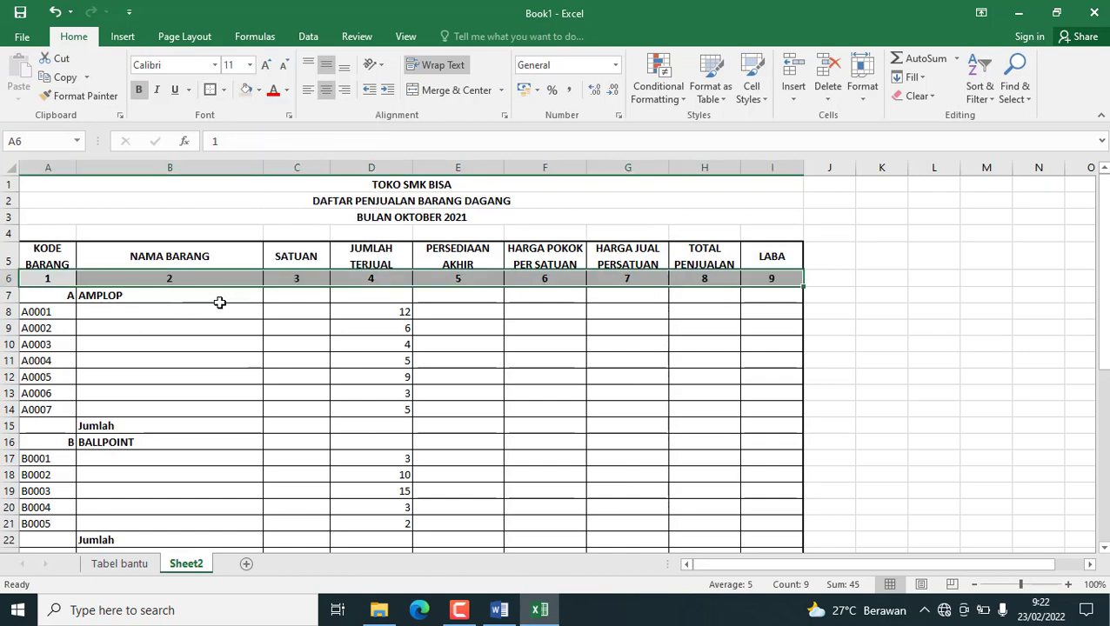
Check the row shading in the Word document's table and fill the AMPLOP category row A7:I7 with a darker grey.
scroll(237, 295, "down", 1)
scroll(222, 292, "up", 1)
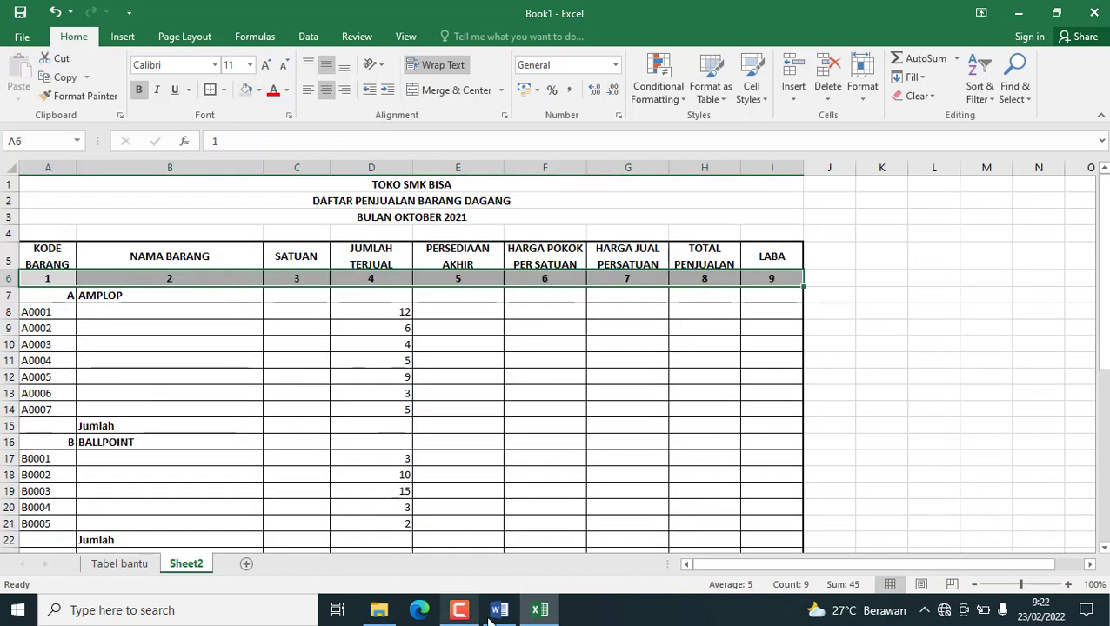
left_click(498, 610)
scroll(502, 327, "up", 3)
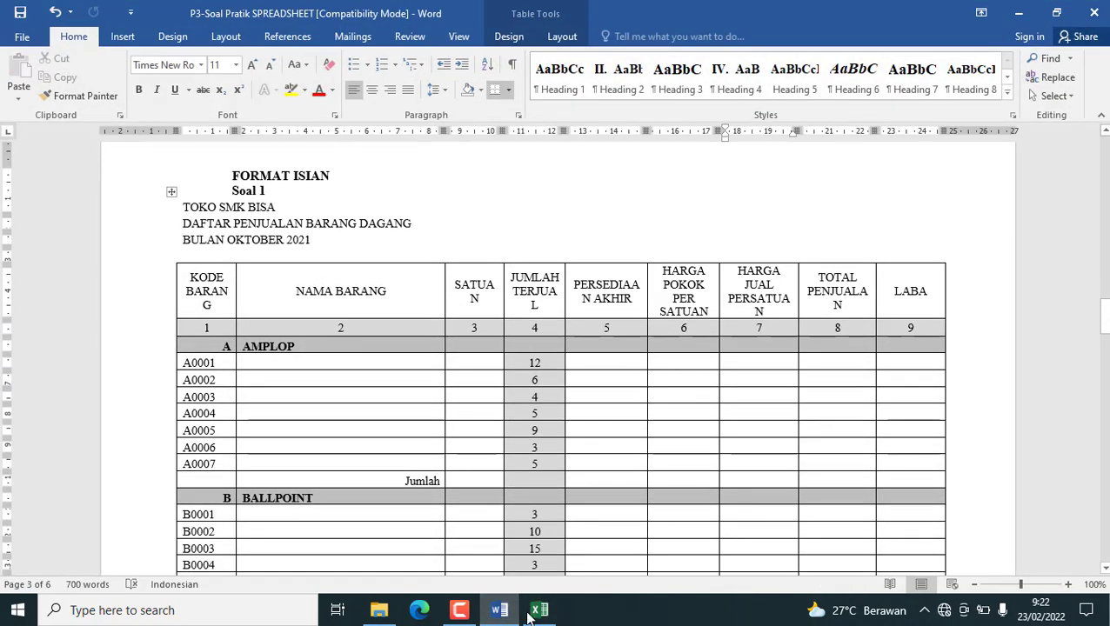
left_click(497, 617)
left_click(41, 298)
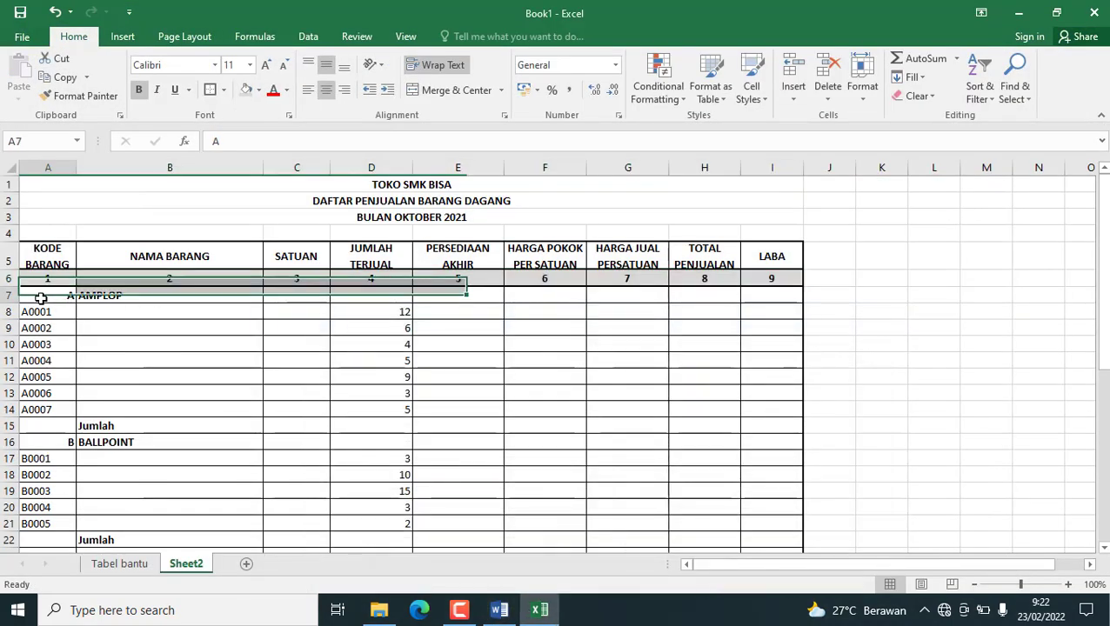
left_click_drag(41, 299, 762, 295)
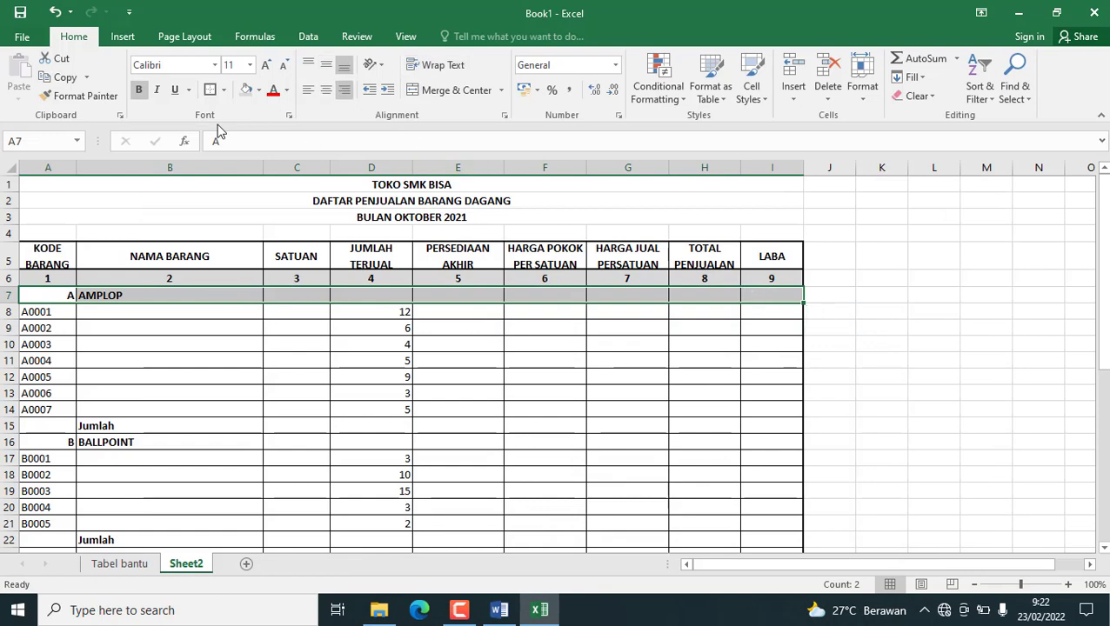
left_click(258, 89)
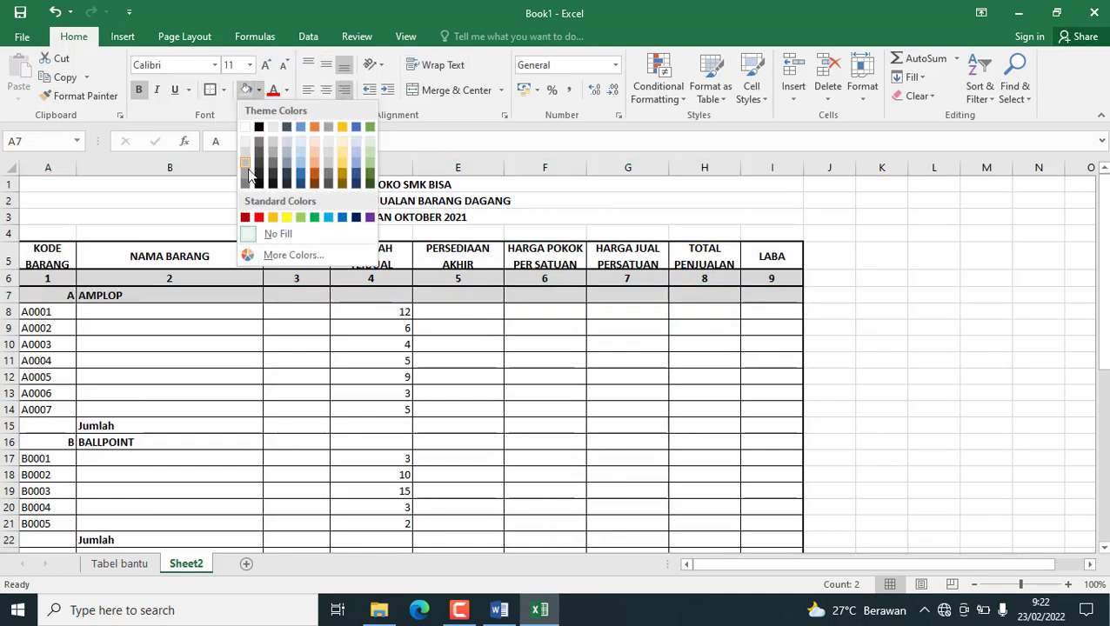
left_click(249, 178)
left_click(416, 347)
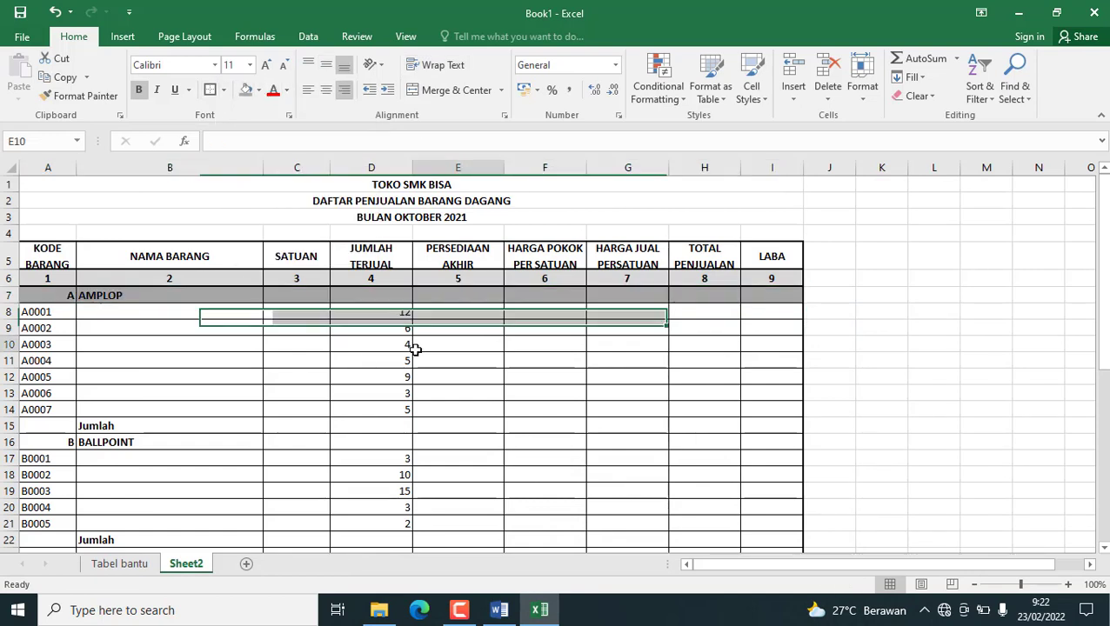
Fill the BALLPOINT row A16:I16 and the BUKU row A23:I23 with the same darker grey as the AMPLOP row.
left_click_drag(36, 441, 787, 444)
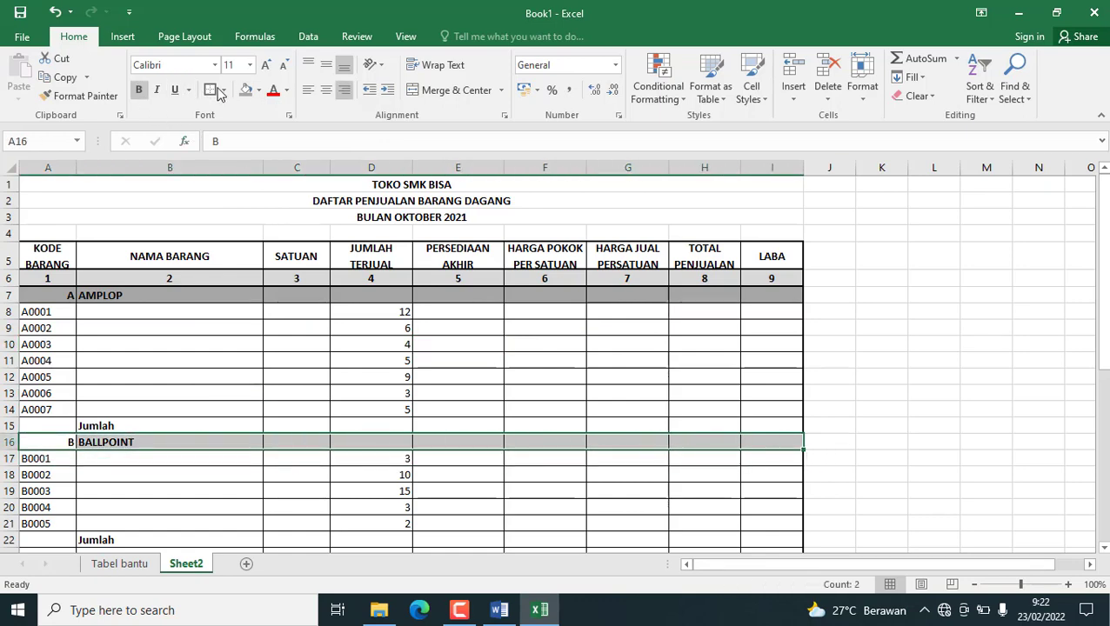
left_click(246, 90)
scroll(167, 359, "down", 4)
left_click(40, 348)
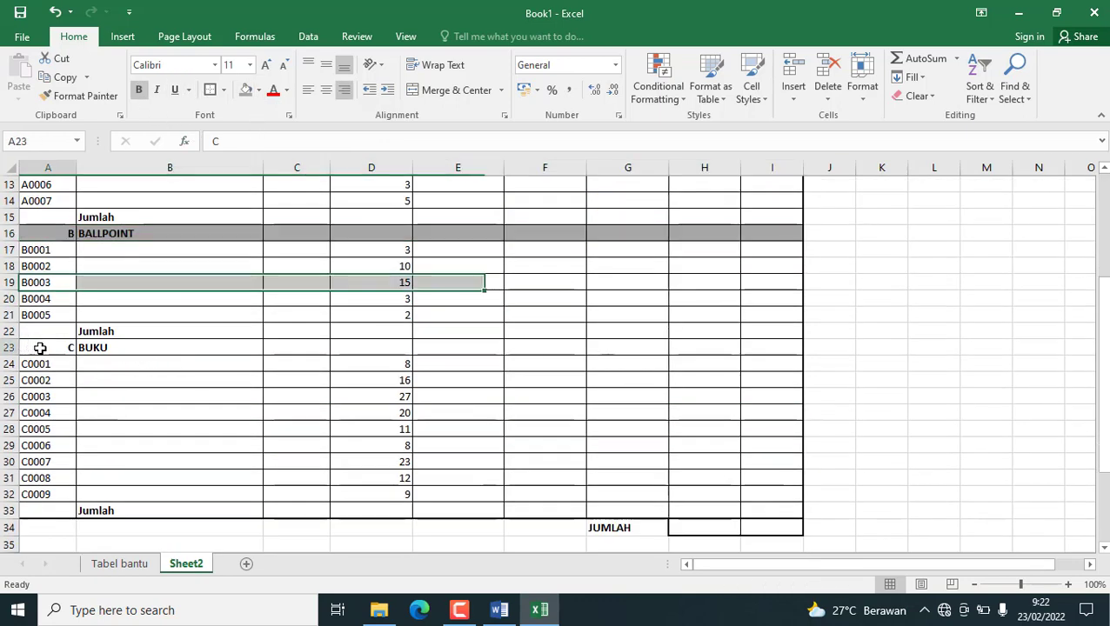
left_click_drag(40, 348, 783, 342)
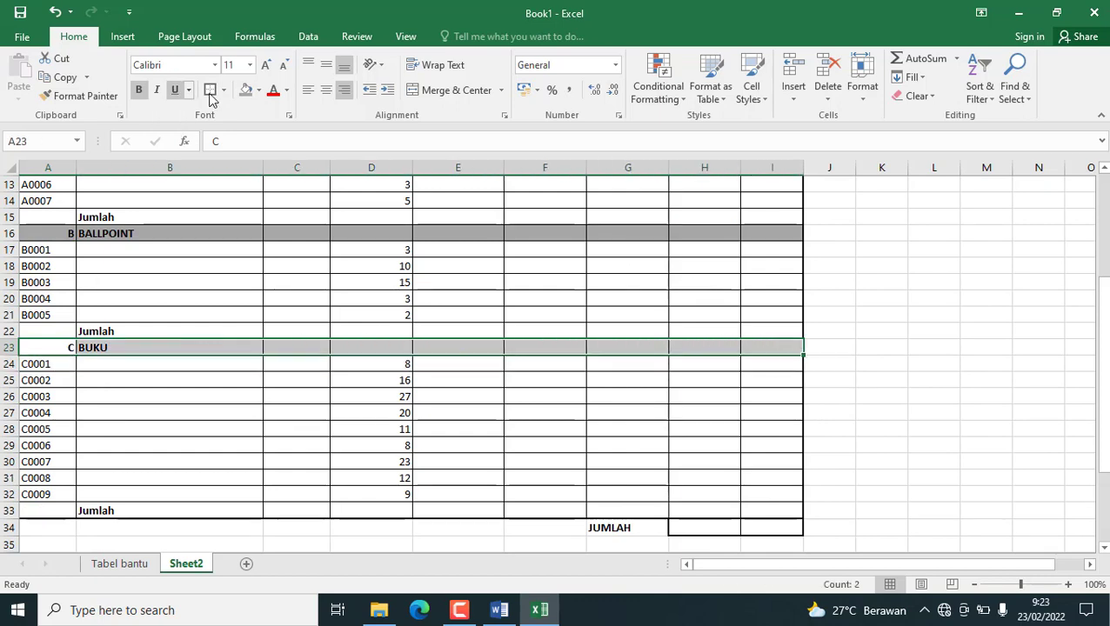
left_click(246, 89)
scroll(311, 285, "up", 4)
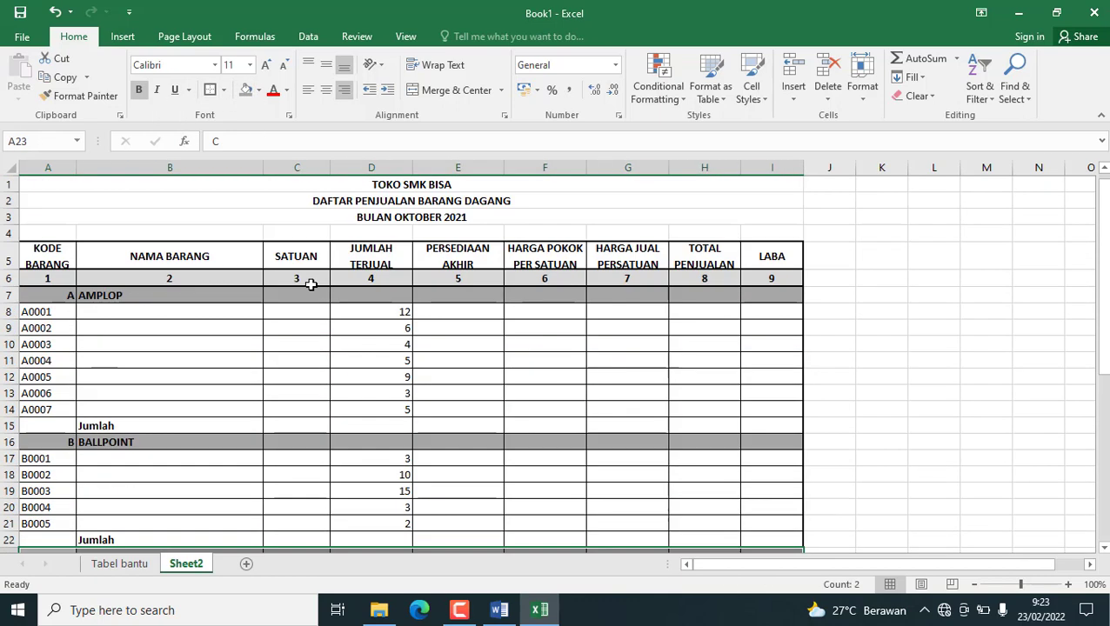
Check the JUMLAH TERJUAL column's shading in the Word document and fill D8:D32 with light grey.
left_click(390, 315)
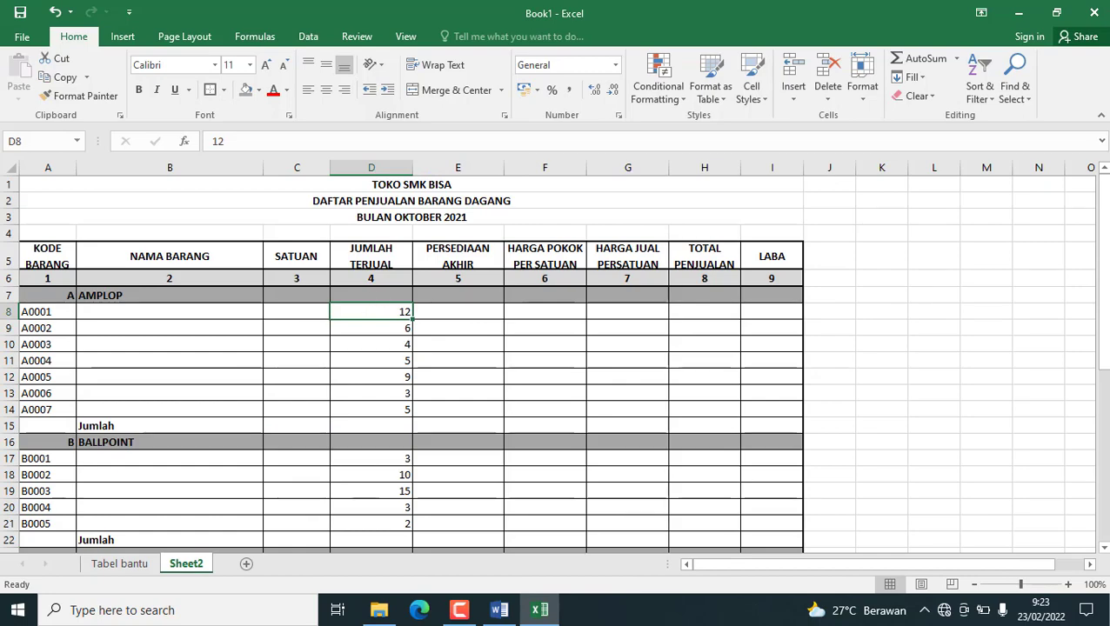
left_click(492, 614)
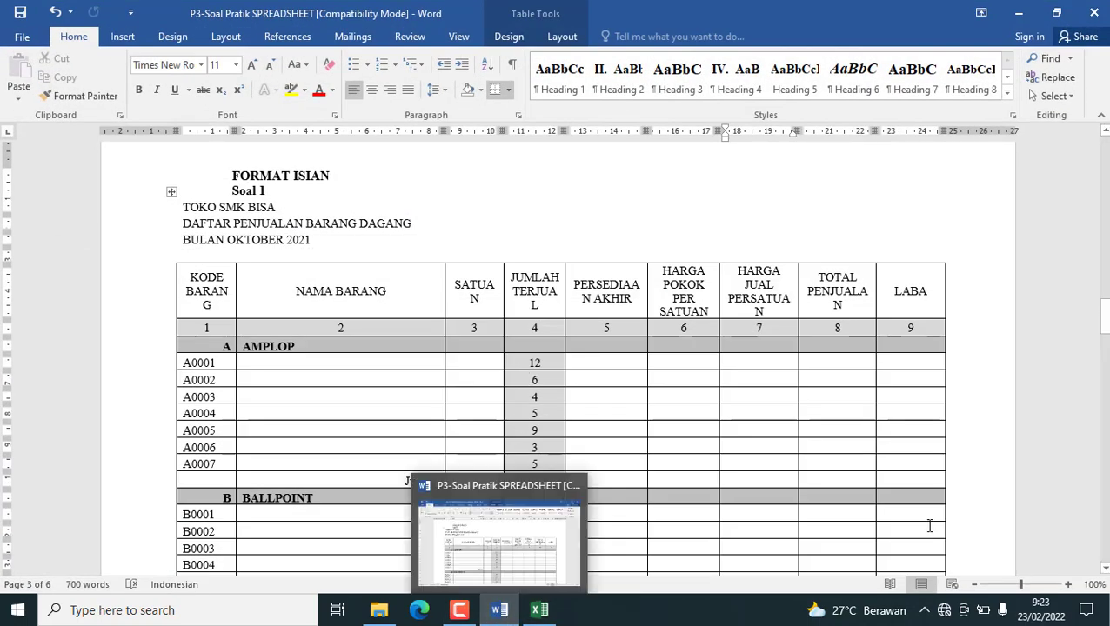
left_click(541, 612)
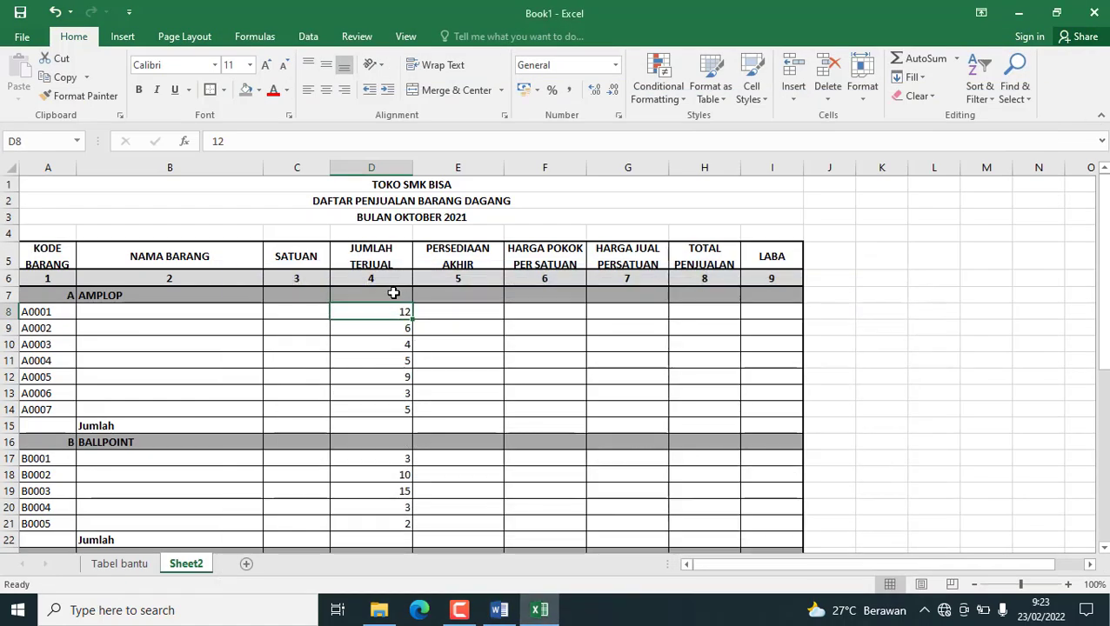
left_click_drag(368, 310, 396, 420)
scroll(351, 294, "up", 3)
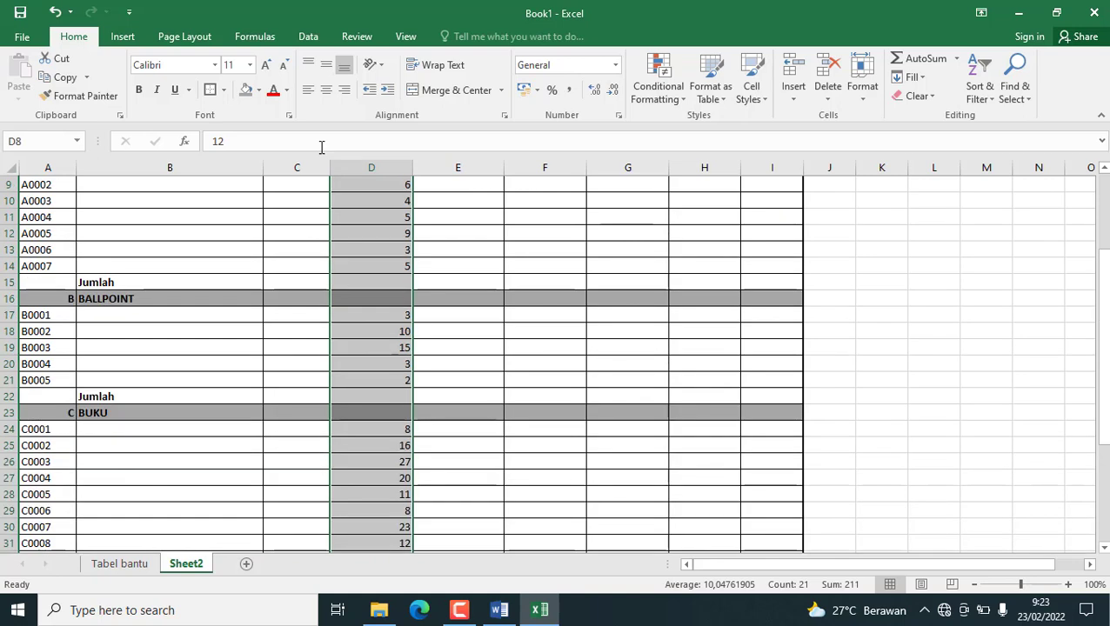
left_click(258, 90)
key("Escape")
scroll(379, 311, "up", 3)
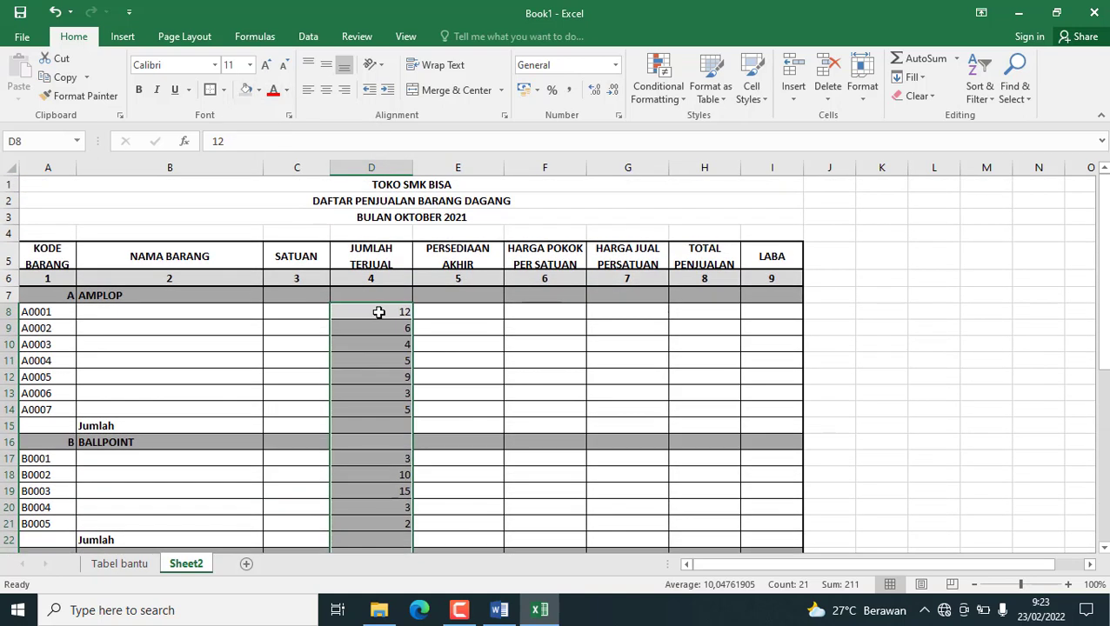
left_click(441, 426)
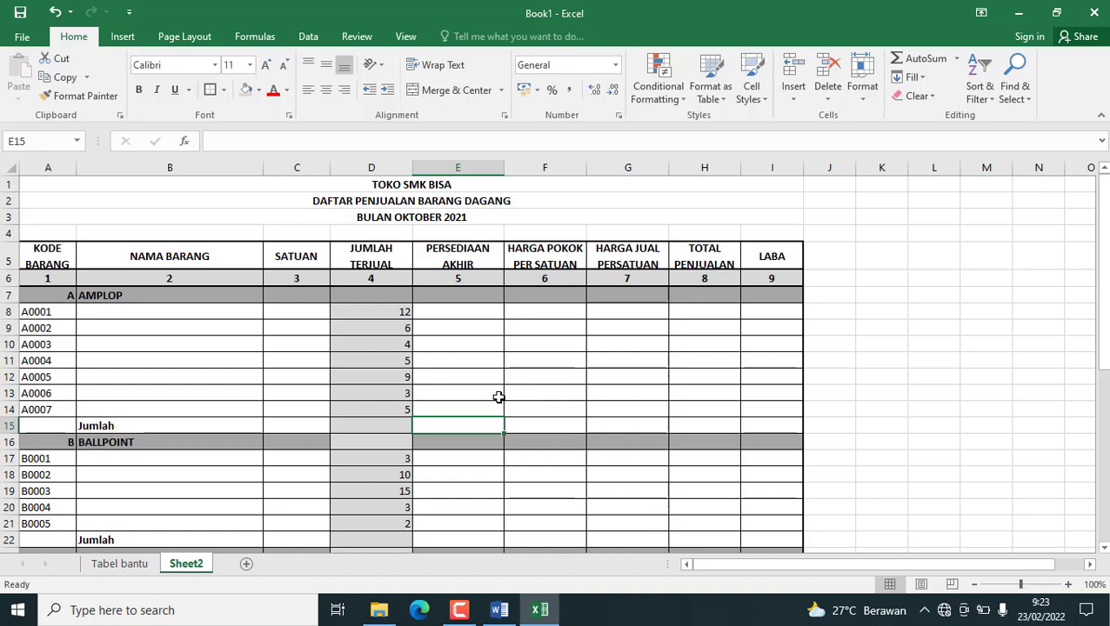
Restore the darker grey fill in the category row cells D16 and D23 of the JUMLAH TERJUAL column.
left_click(355, 446)
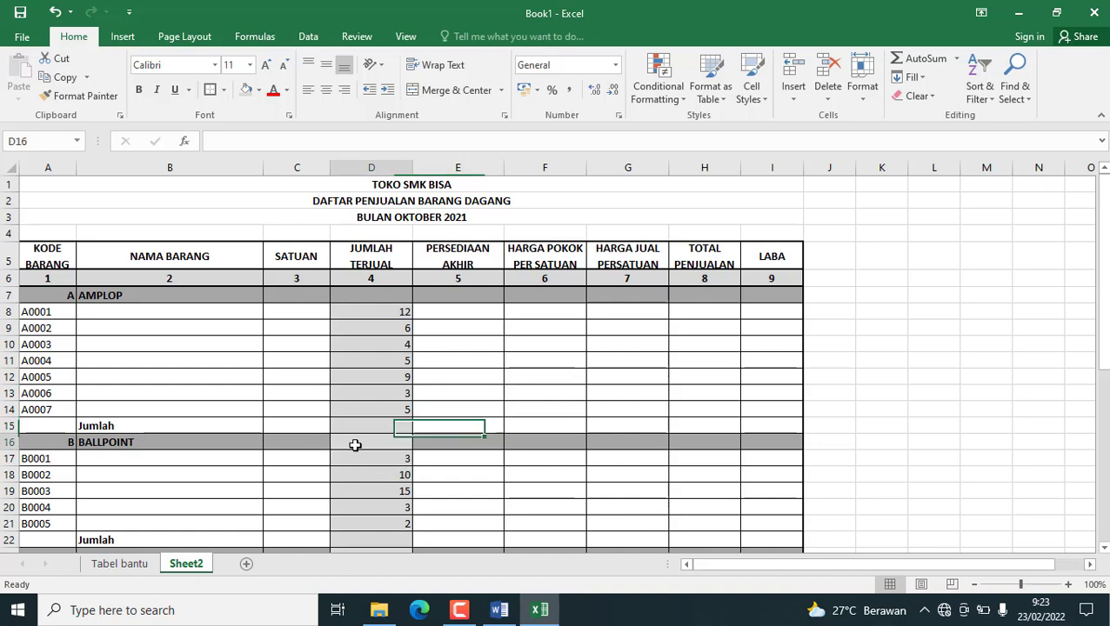
left_click(259, 91)
key("Escape")
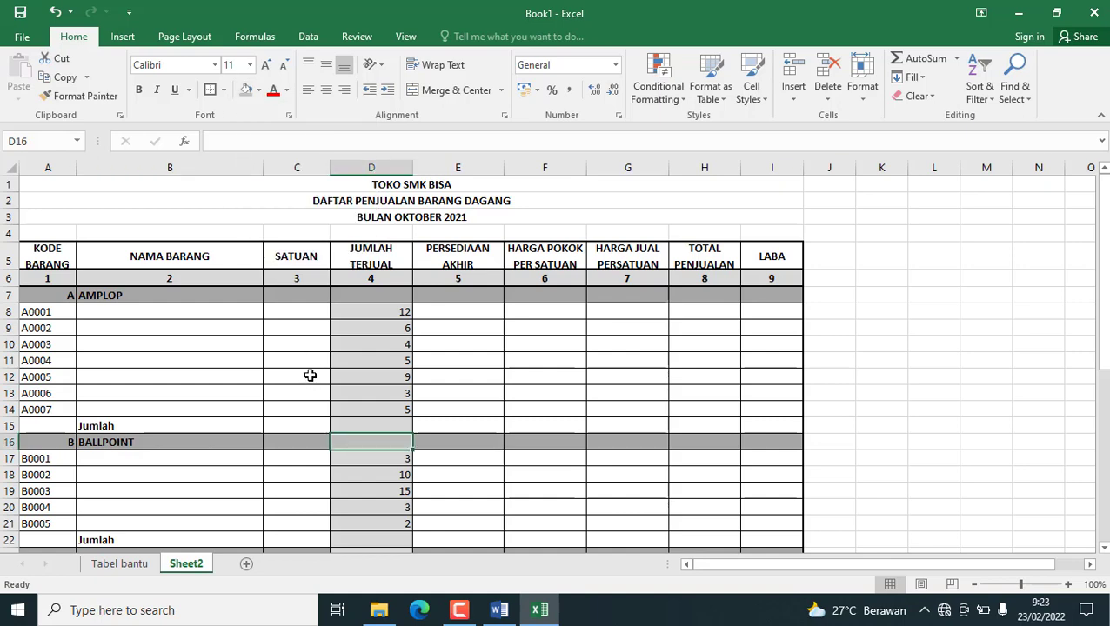
left_click(258, 90)
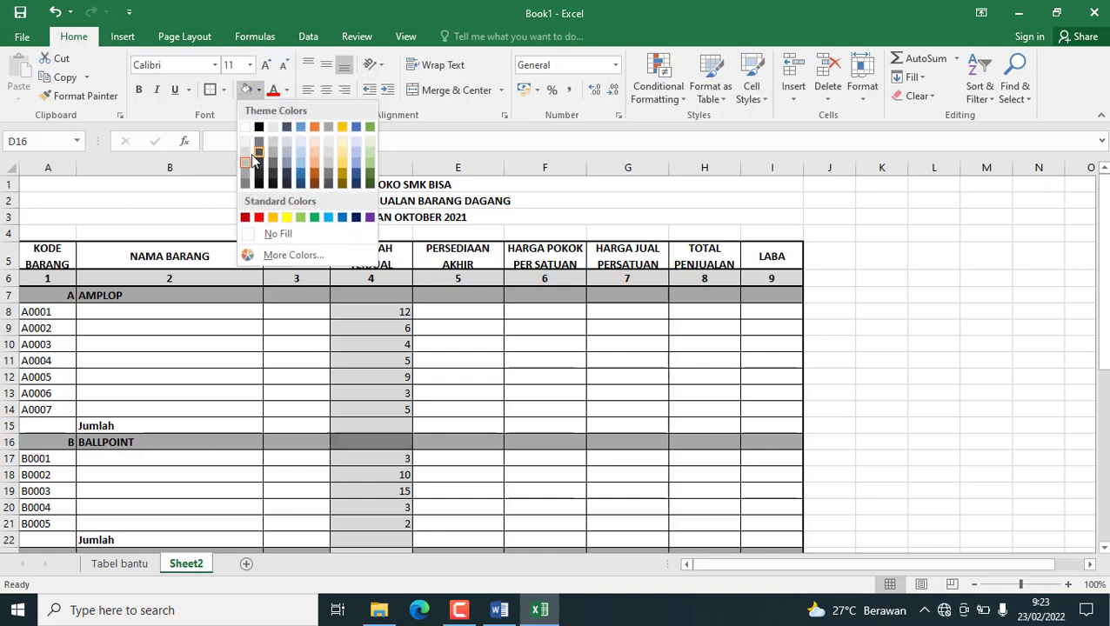
key("Escape")
left_click(424, 411)
scroll(497, 413, "down", 3)
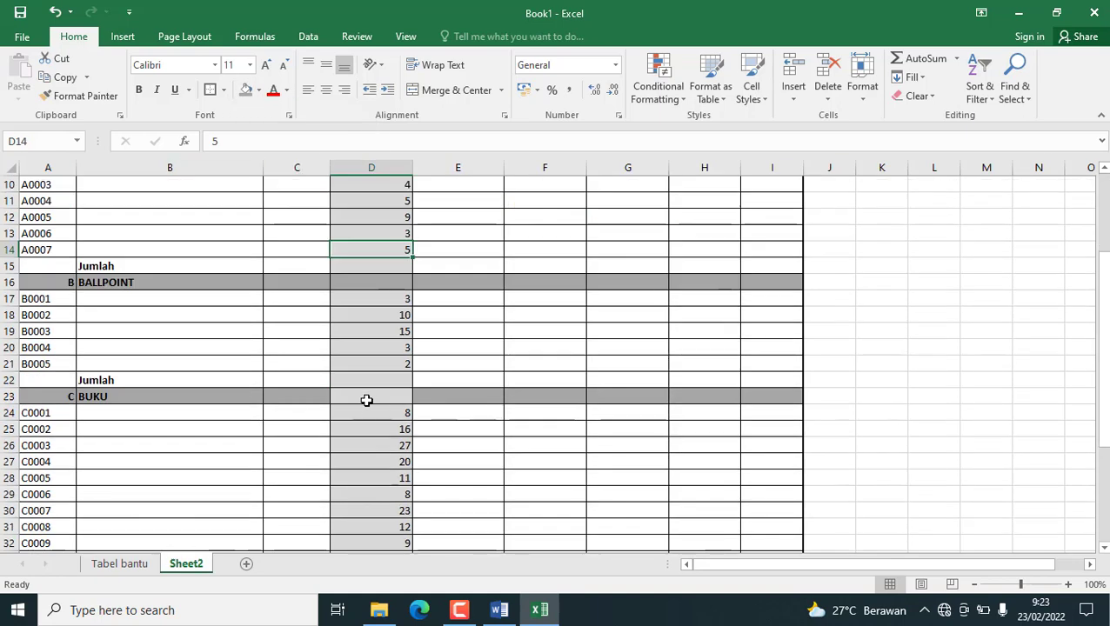
left_click(366, 399)
left_click(246, 90)
left_click(637, 412)
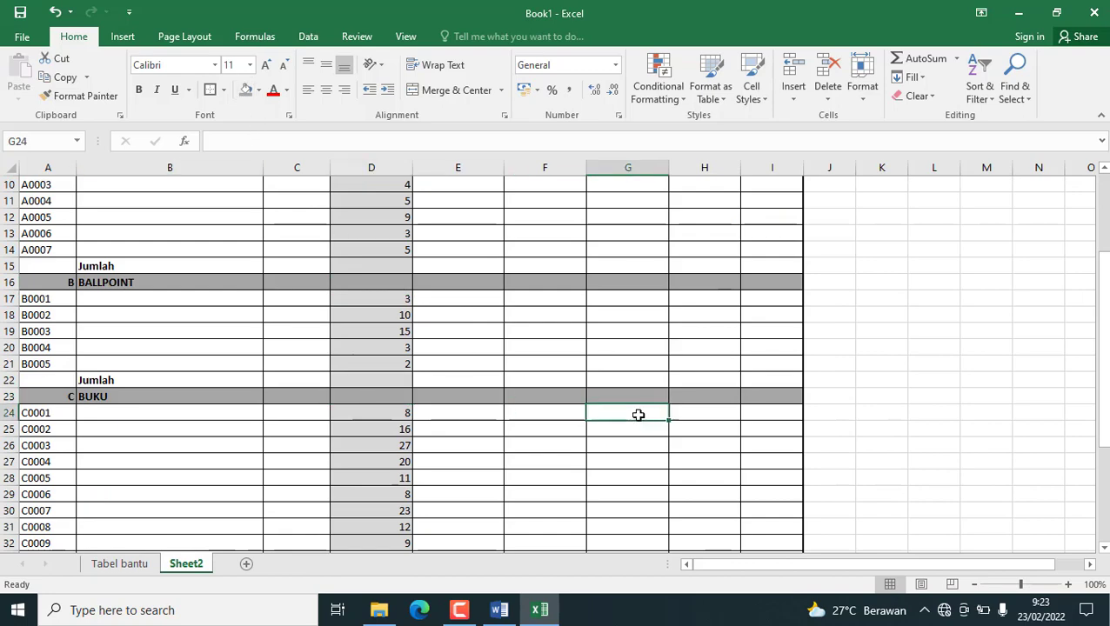
Center the JUMLAH TERJUAL values in D7:D32 horizontally.
scroll(512, 432, "up", 3)
left_click_drag(379, 302, 389, 514)
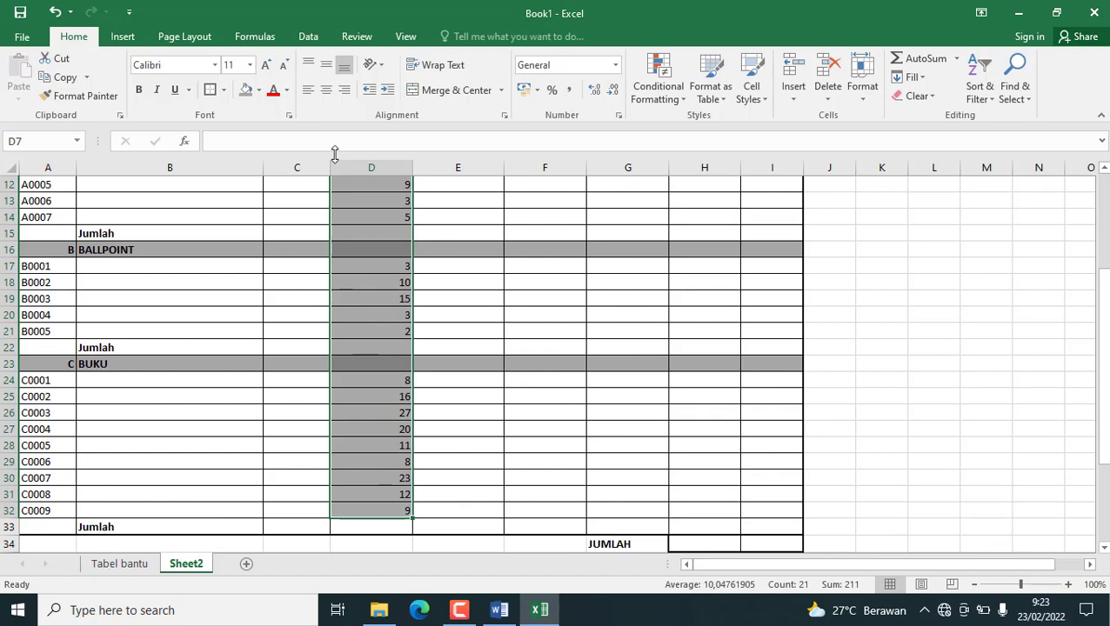
left_click(324, 91)
scroll(452, 392, "up", 4)
left_click(487, 461)
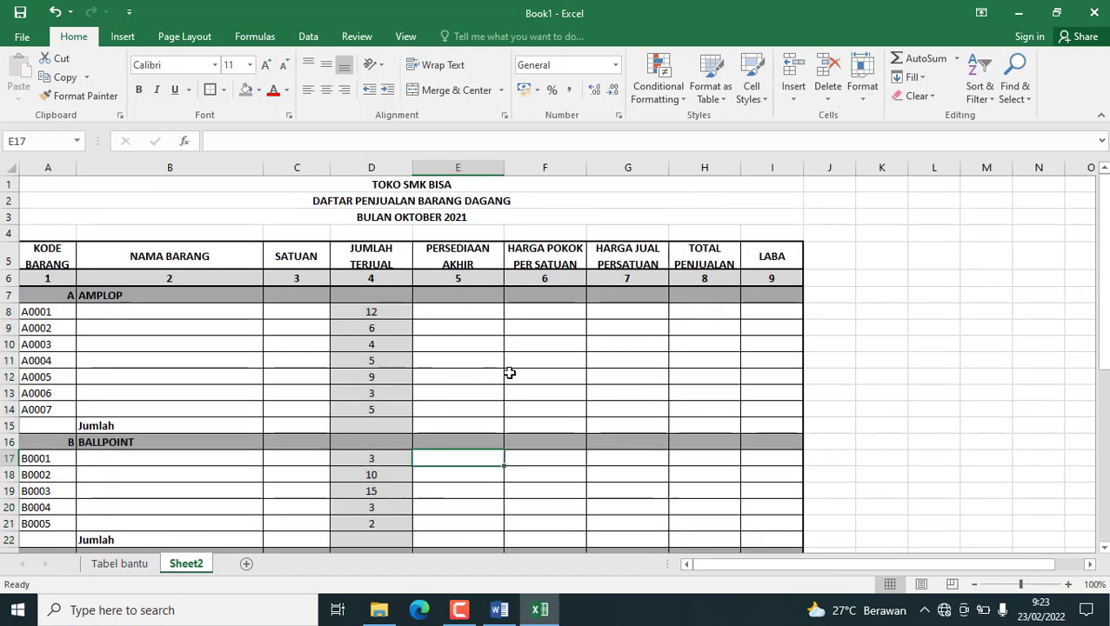
Examine the sales table's layout, alignment and shading in the Word document, including its continuation on the following page.
left_click(498, 610)
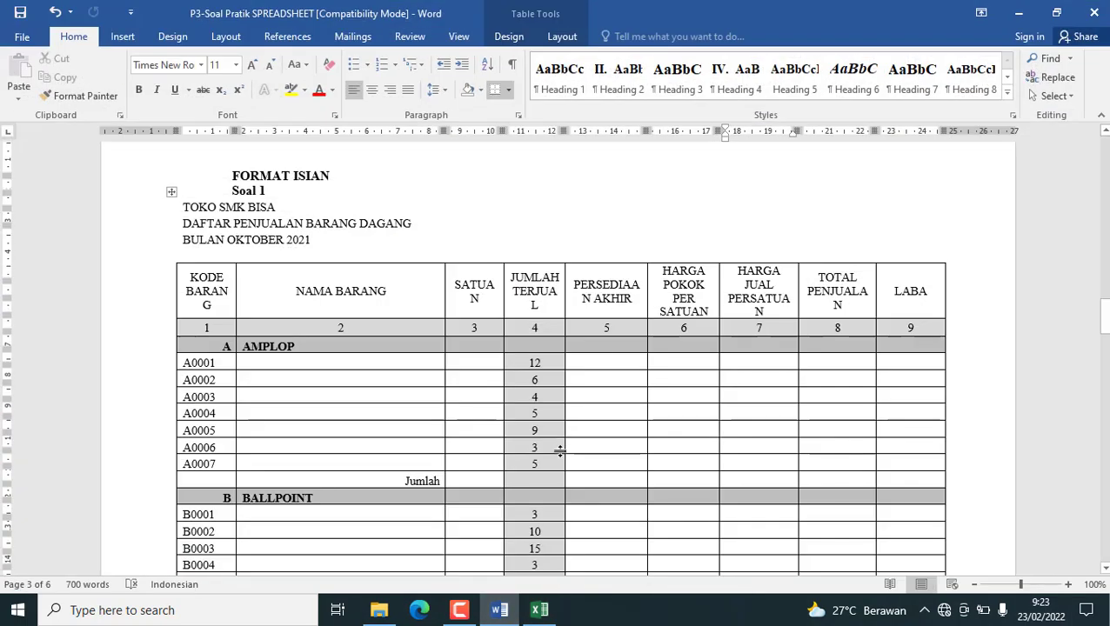
scroll(557, 443, "down", 2)
scroll(533, 442, "up", 1)
scroll(533, 431, "down", 5)
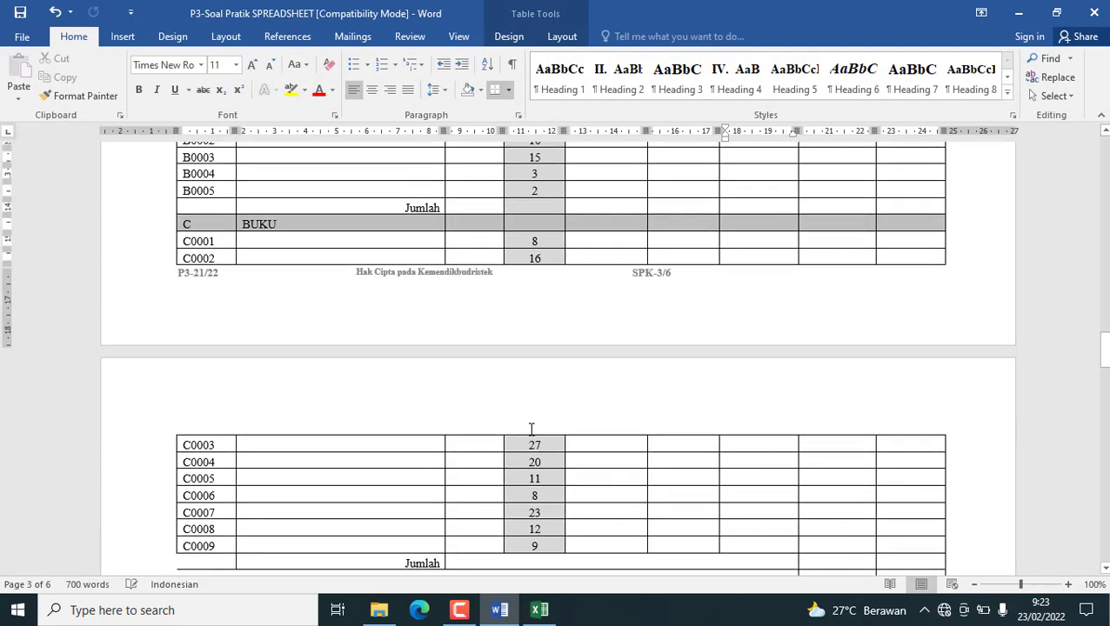
scroll(533, 428, "up", 5)
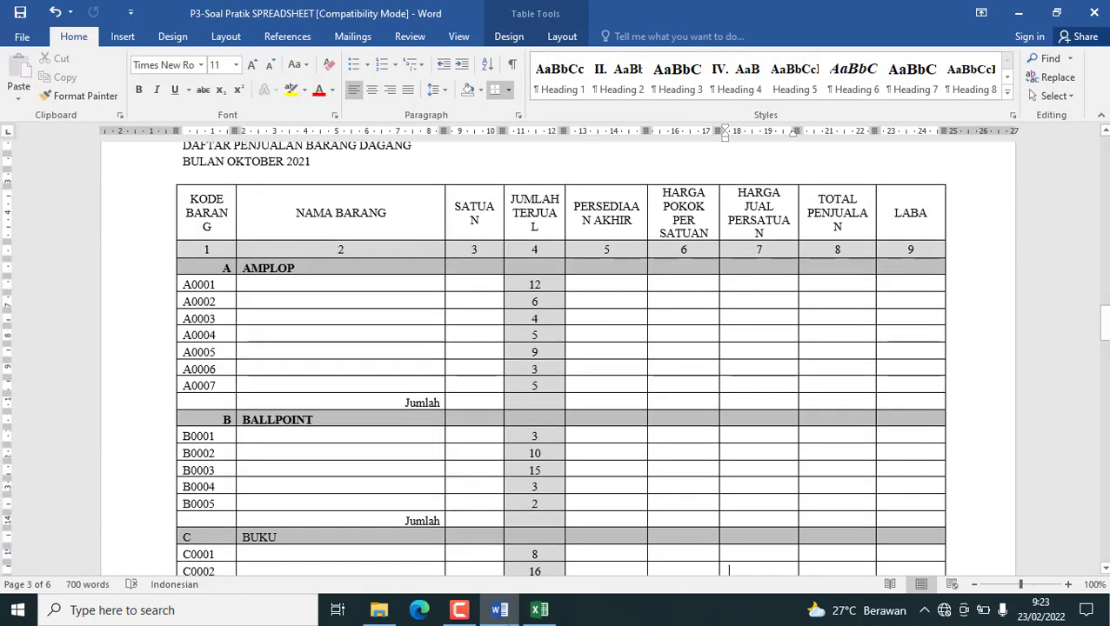
left_click(501, 613)
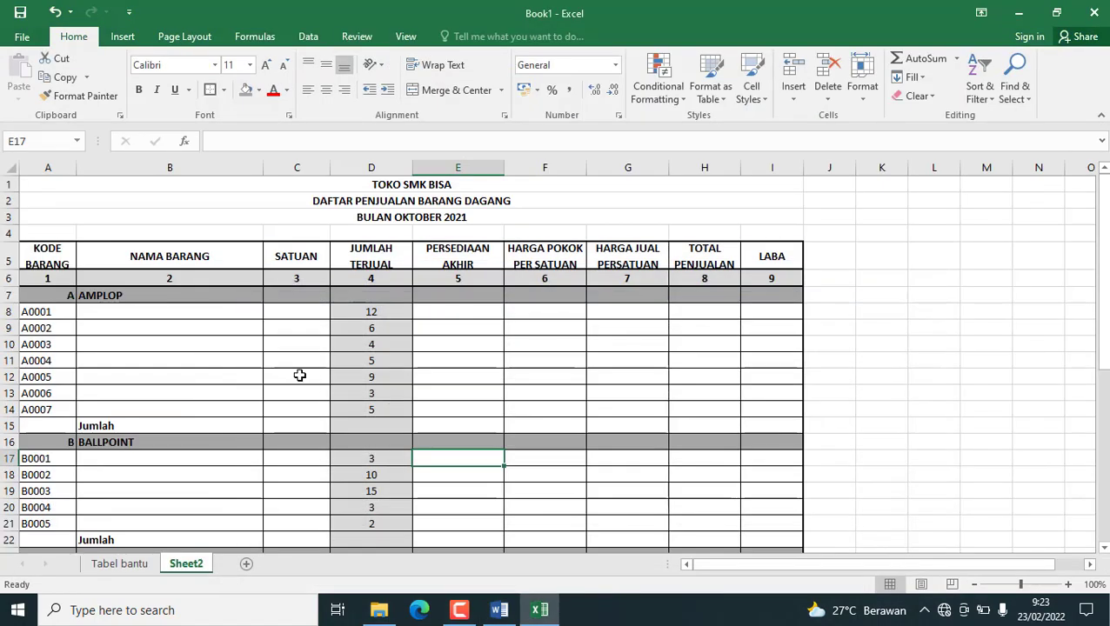
Review the Pertanyaan task list below the sales table and rename Sheet2 as "Soal 1".
left_click(105, 311)
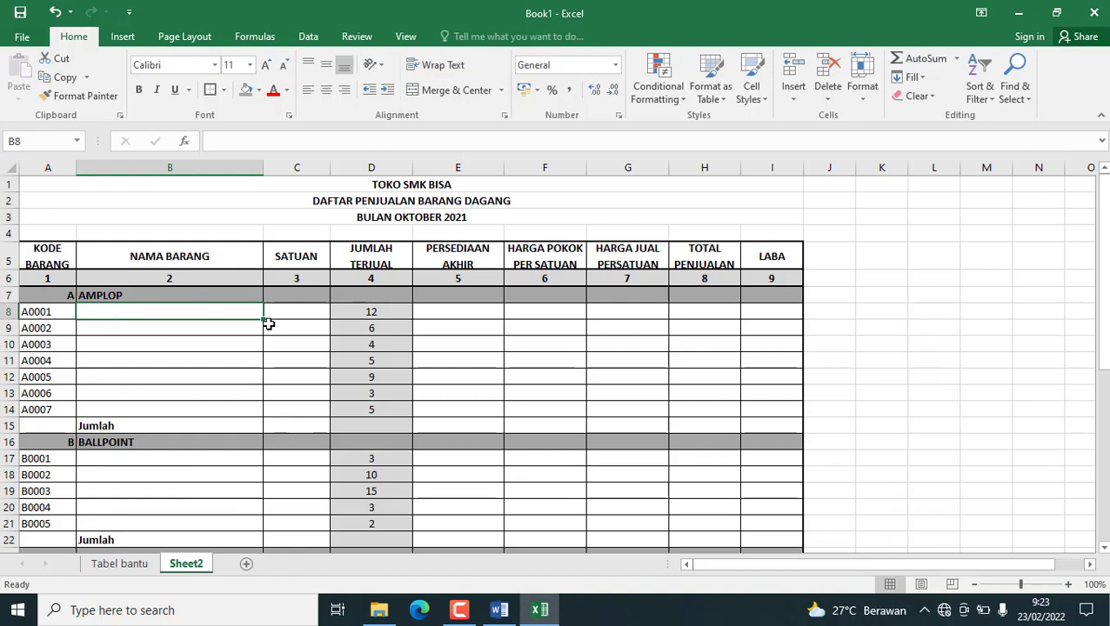
scroll(188, 417, "down", 7)
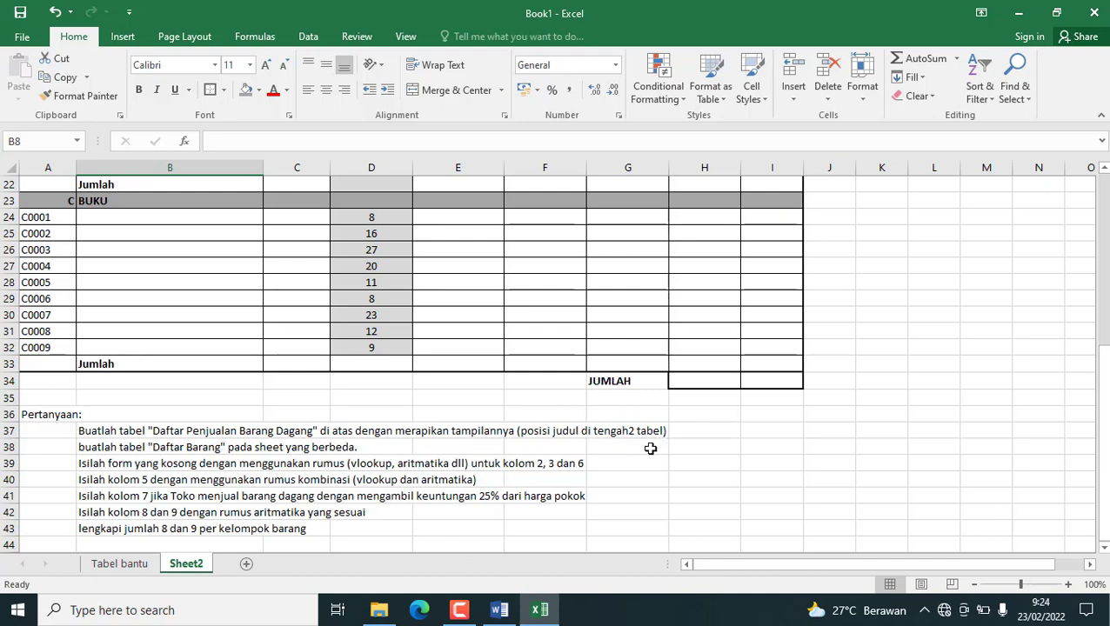
left_click(83, 448)
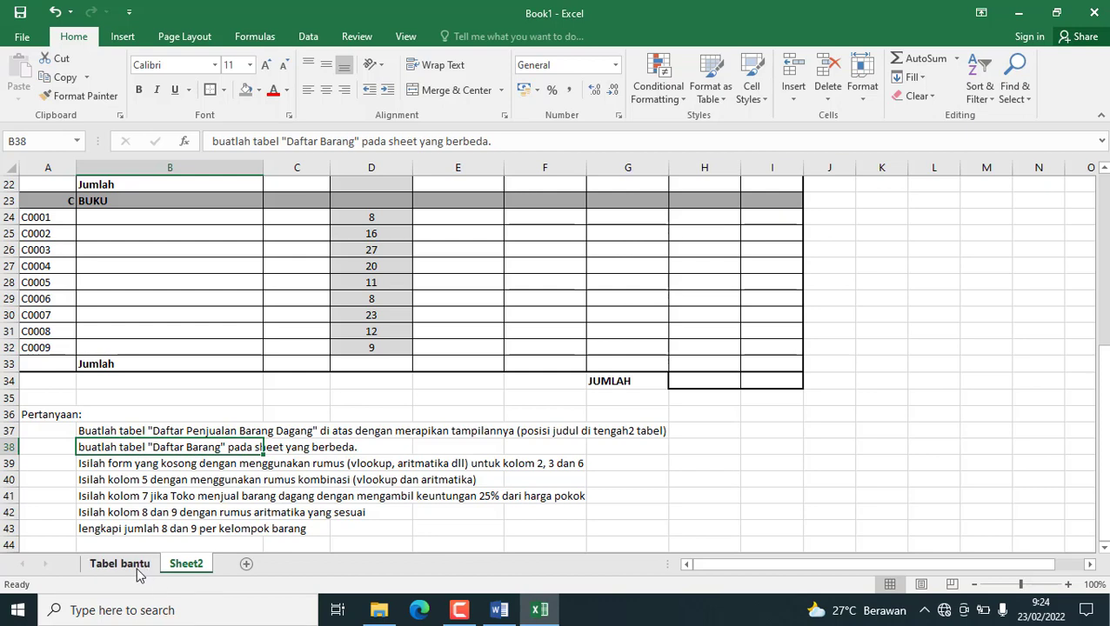
double_click(191, 565)
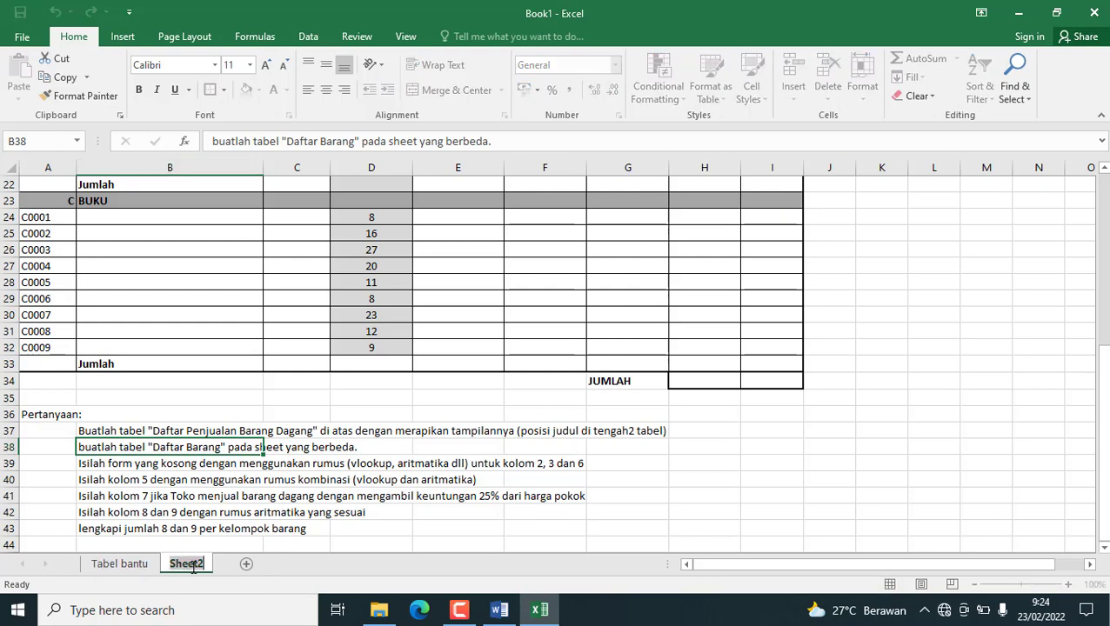
type("Soal")
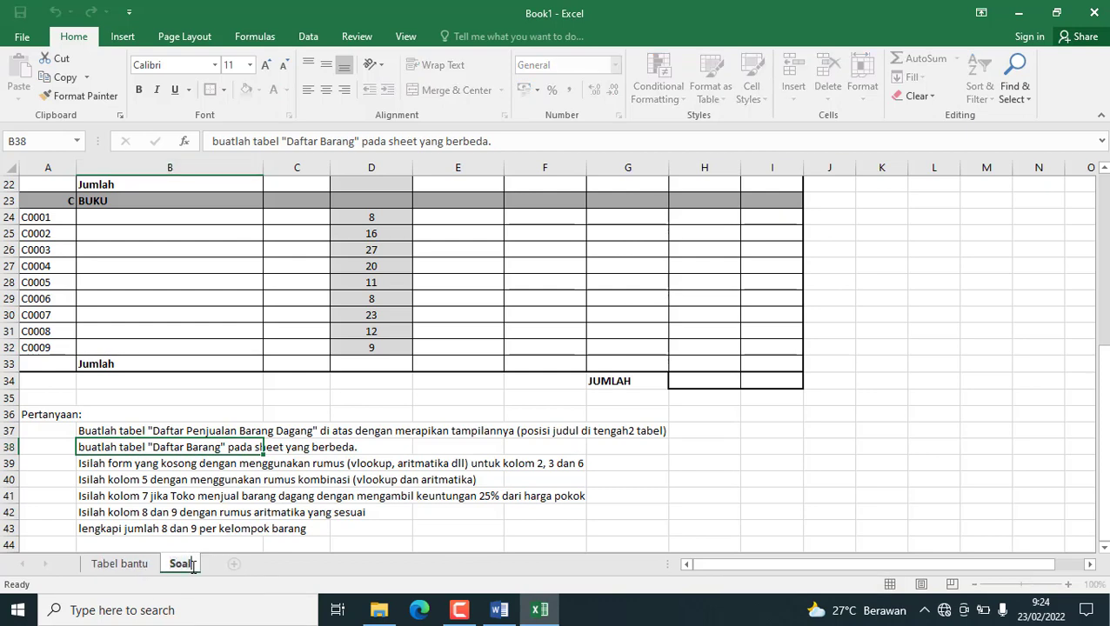
type(" 1")
left_click(287, 416)
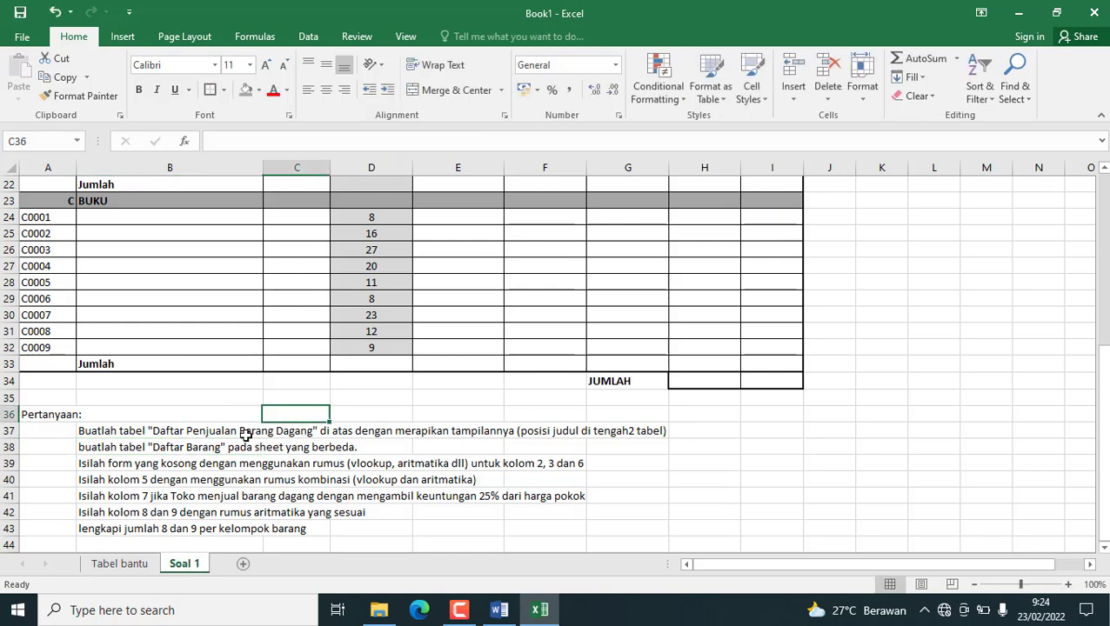
Read the lookup formula task in B39 and locate columns 2, 3 and 6 in the first AMPLOP item row.
left_click(97, 463)
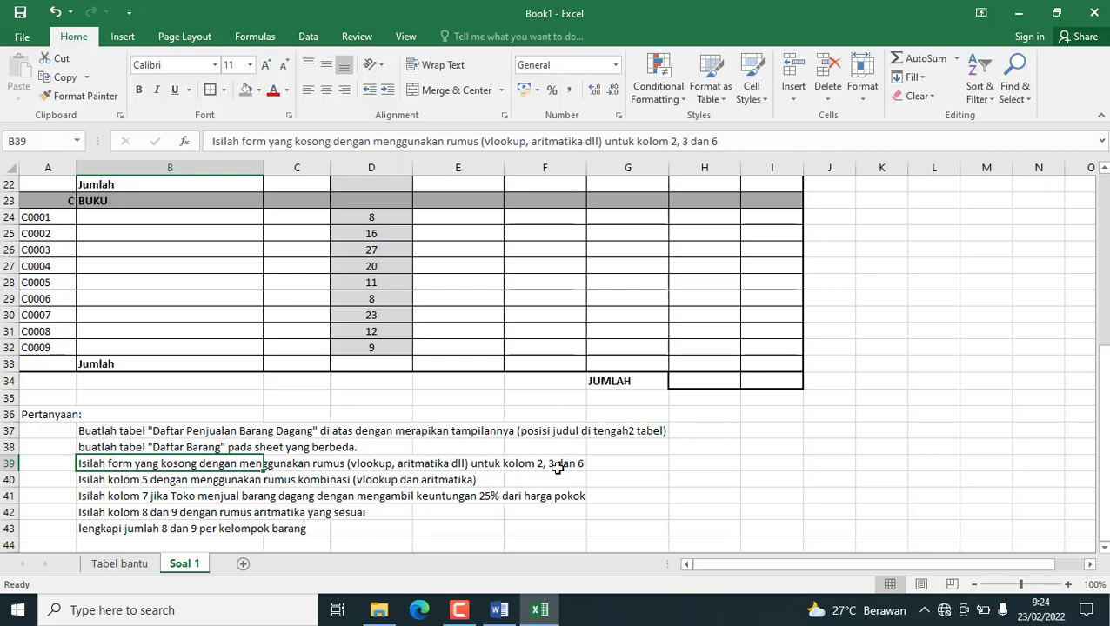
scroll(498, 447, "up", 7)
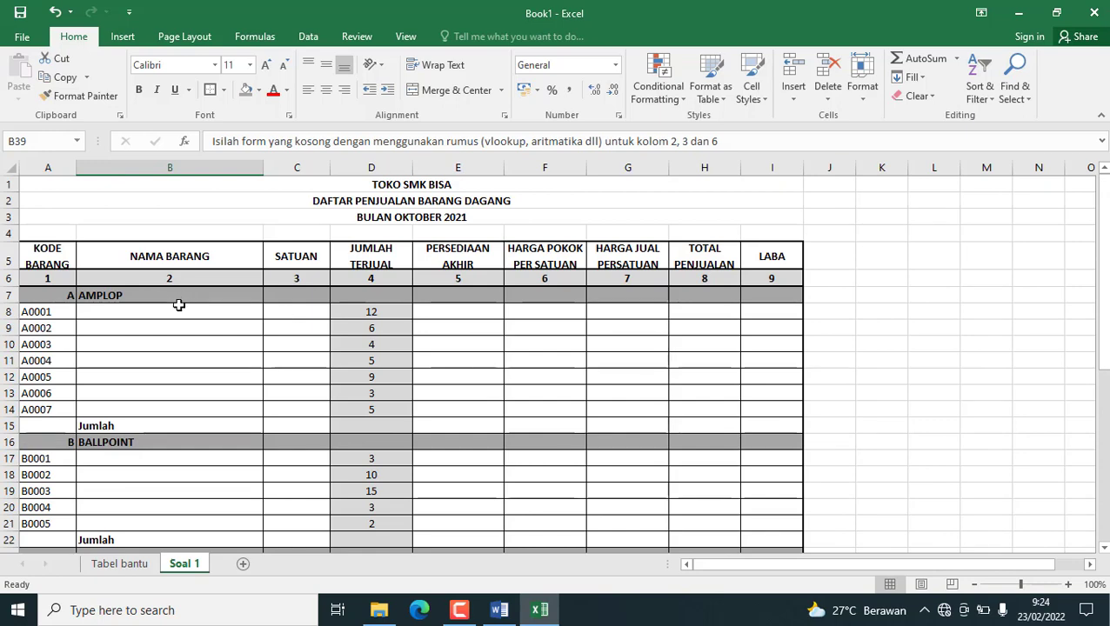
left_click(167, 310)
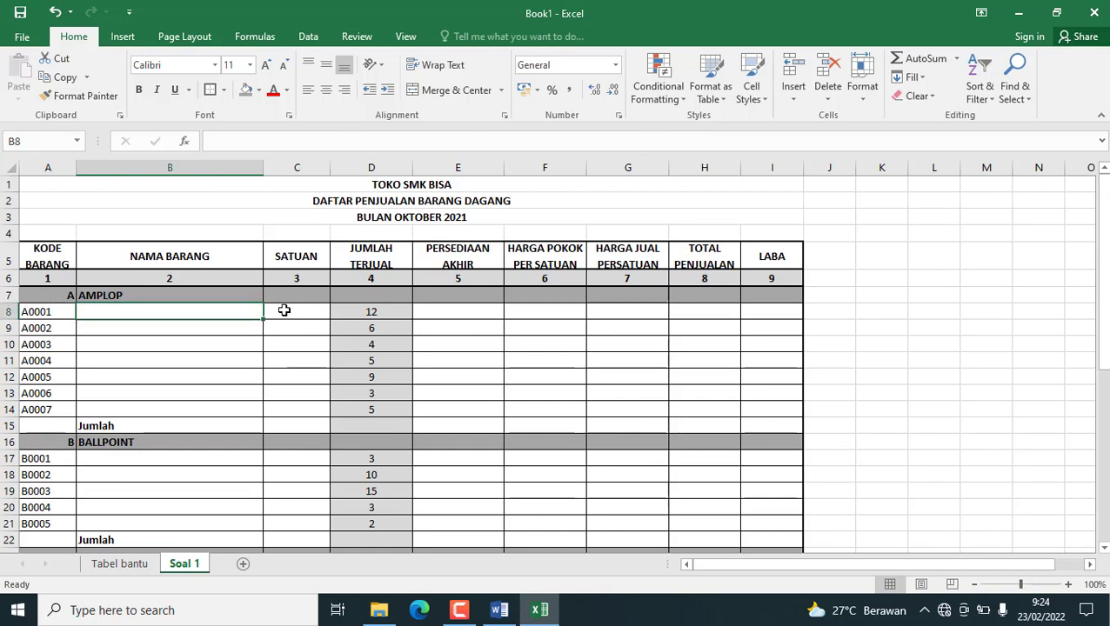
left_click(543, 311)
left_click(153, 311)
Name the Tabel bantu item range "tabel", starting at A5 and covering all item rows across the KODE BARANG to PERSEDIAAN columns.
left_click(119, 565)
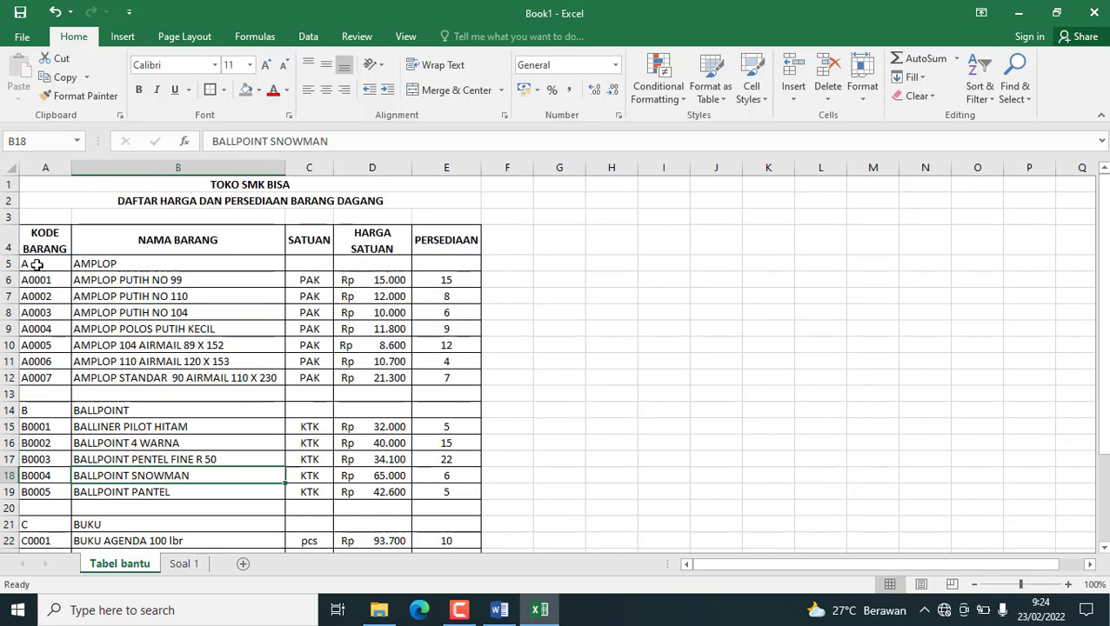
left_click_drag(28, 263, 436, 528)
scroll(71, 420, "up", 3)
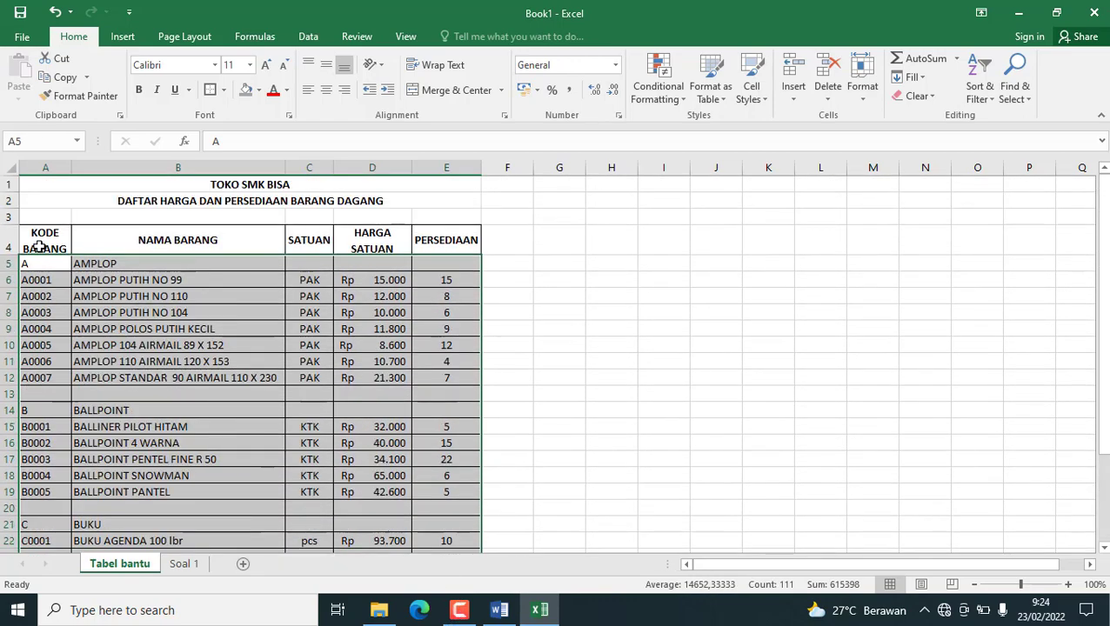
scroll(335, 357, "down", 5)
scroll(186, 278, "up", 5)
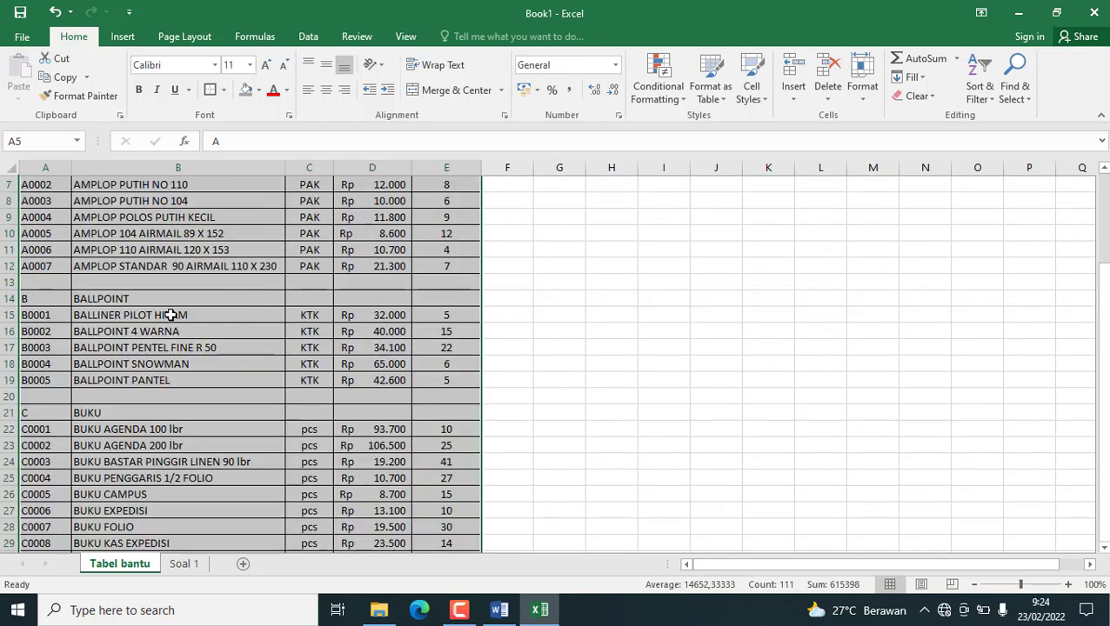
left_click(41, 141)
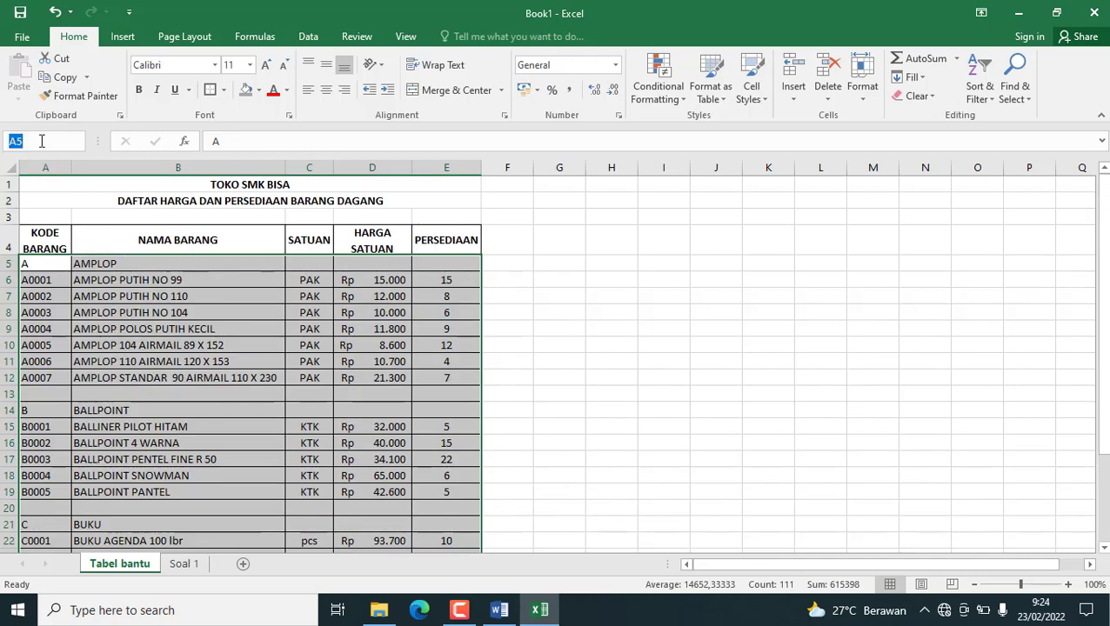
type("tabel")
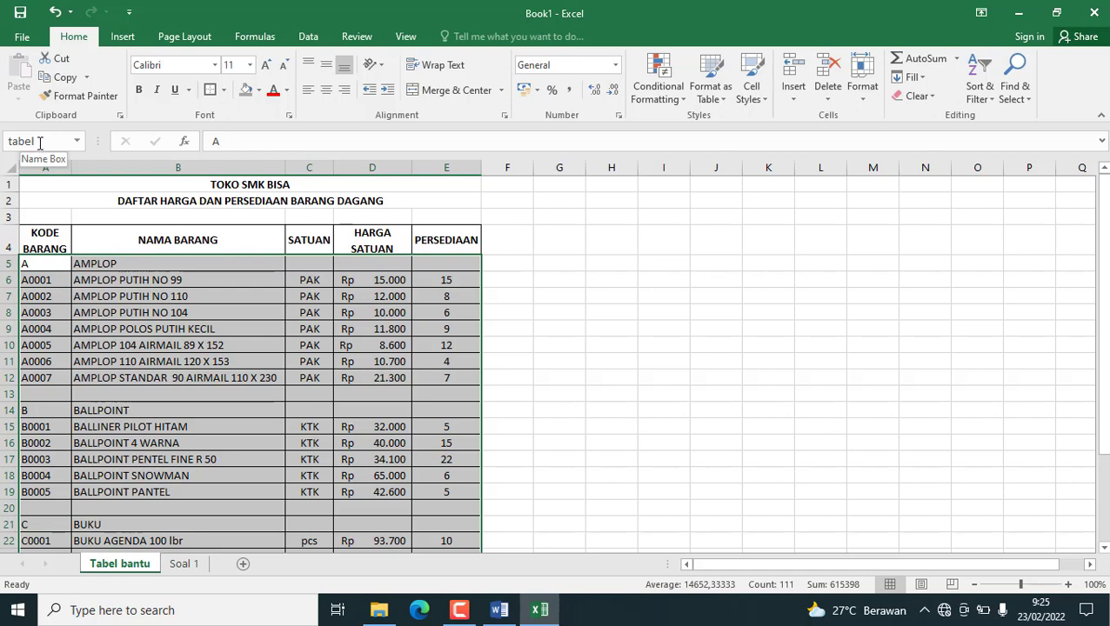
left_click(39, 143)
left_click(39, 143)
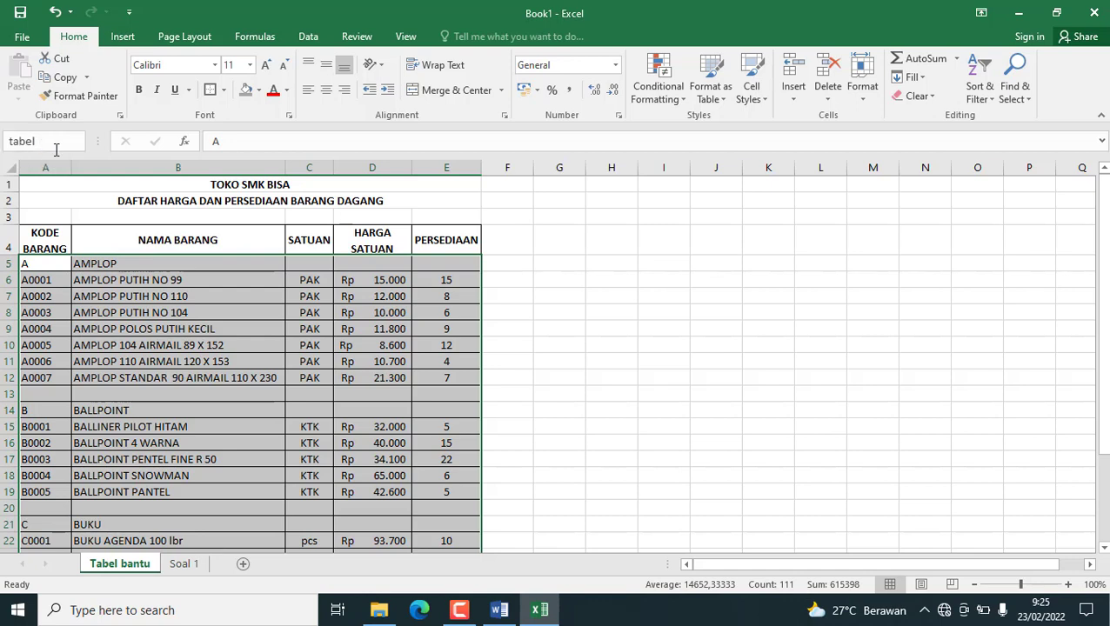
key("Return")
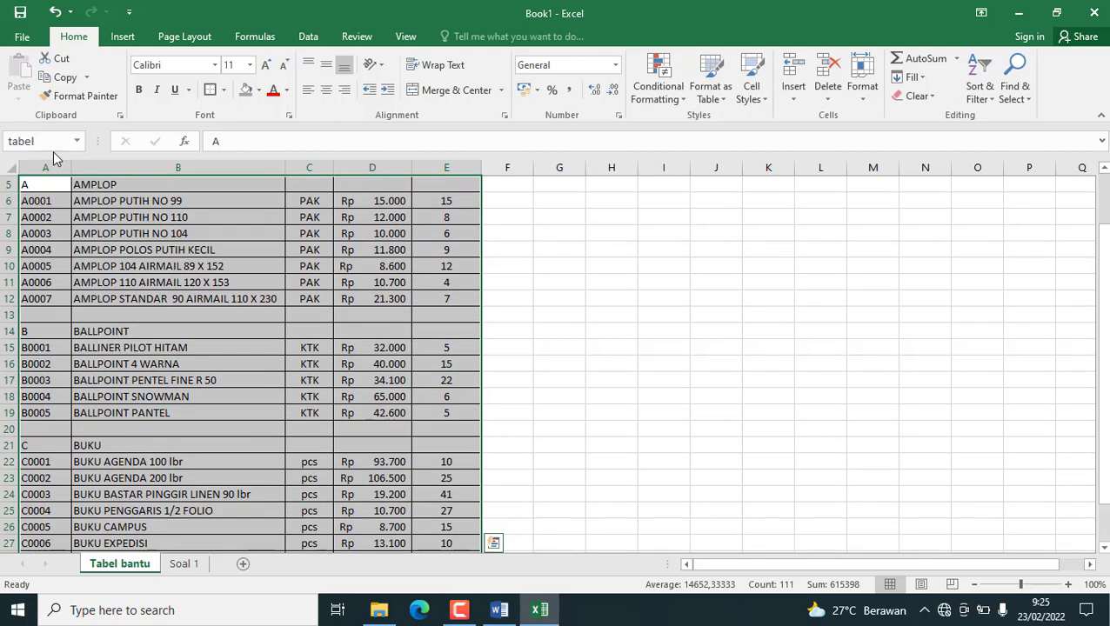
scroll(61, 165, "up", 2)
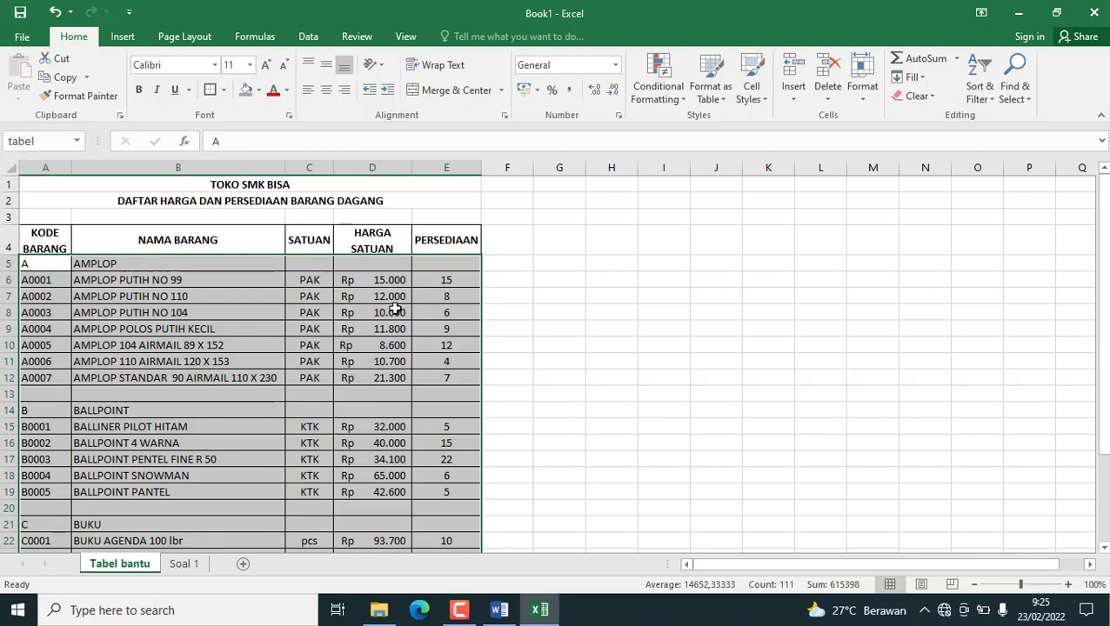
left_click(197, 266)
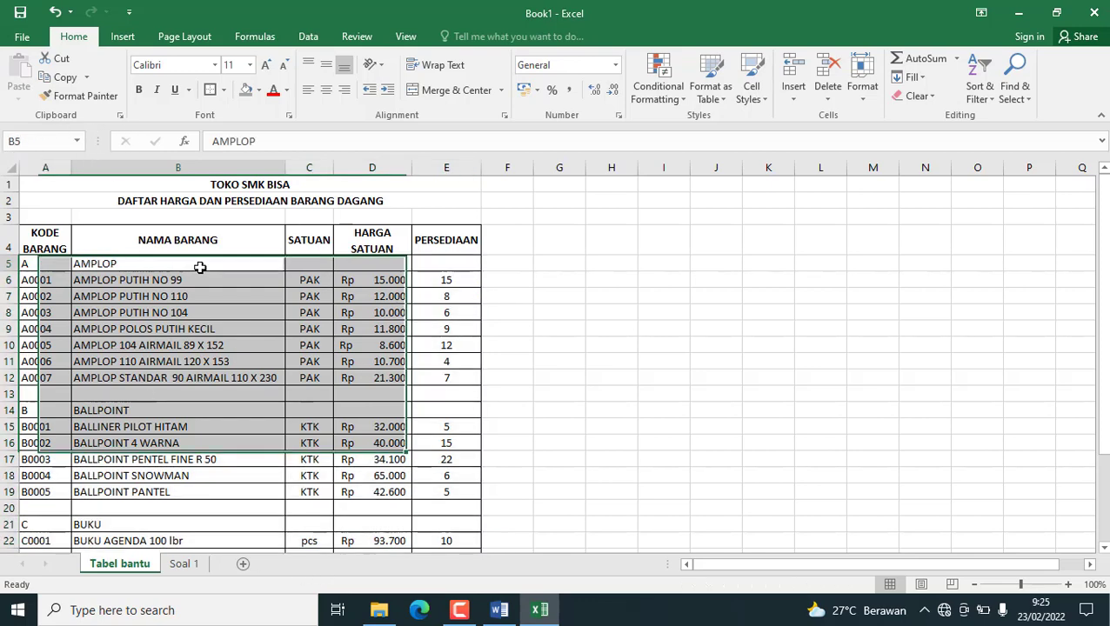
Enter =VLOOKUP(A8;tabel;2;FALSE) in B8 of the Soal 1 sheet to look up the first AMPLOP item's name.
left_click(184, 564)
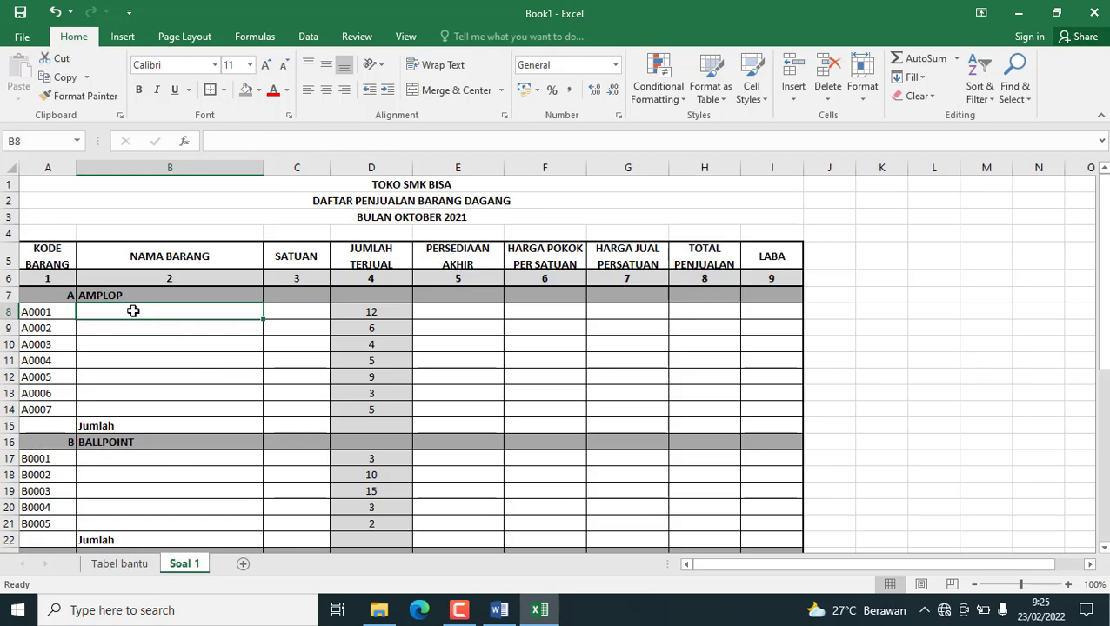
type("=")
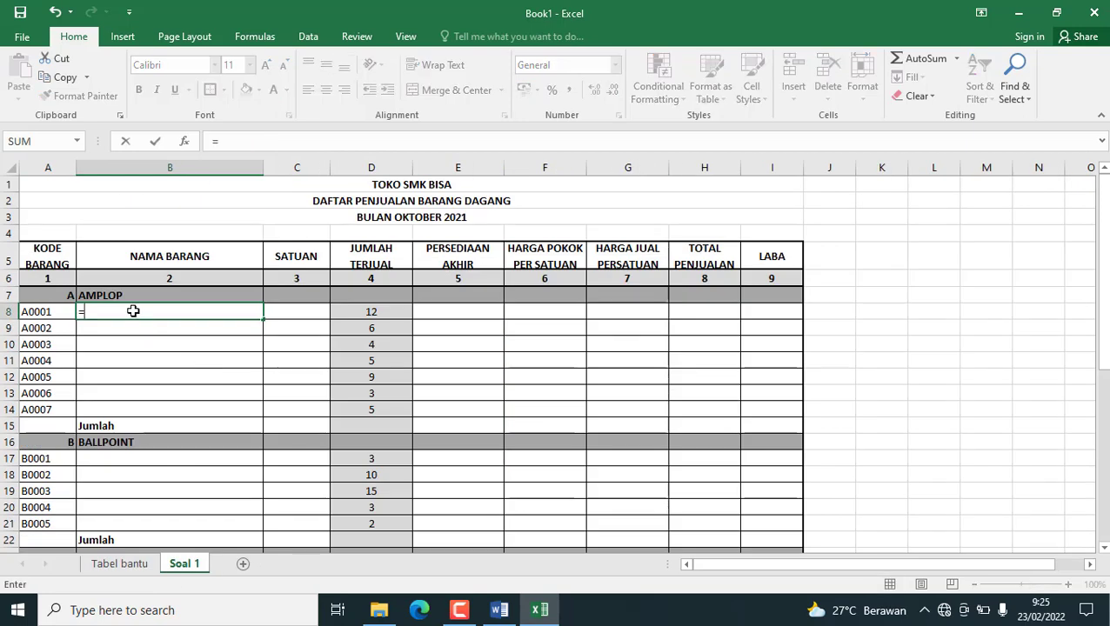
type("vl")
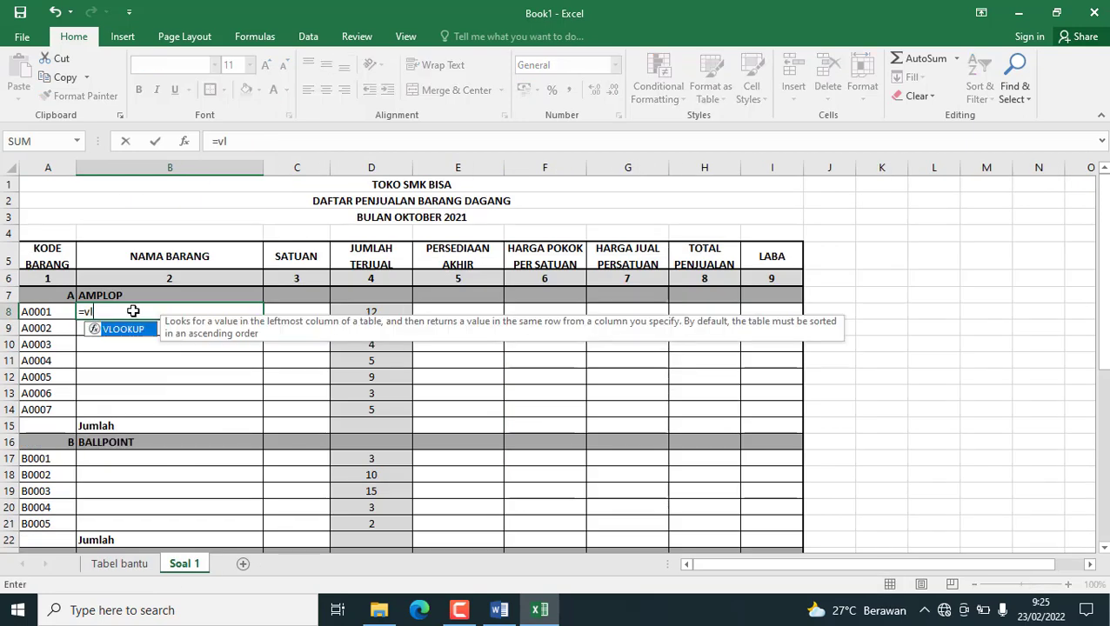
double_click(123, 330)
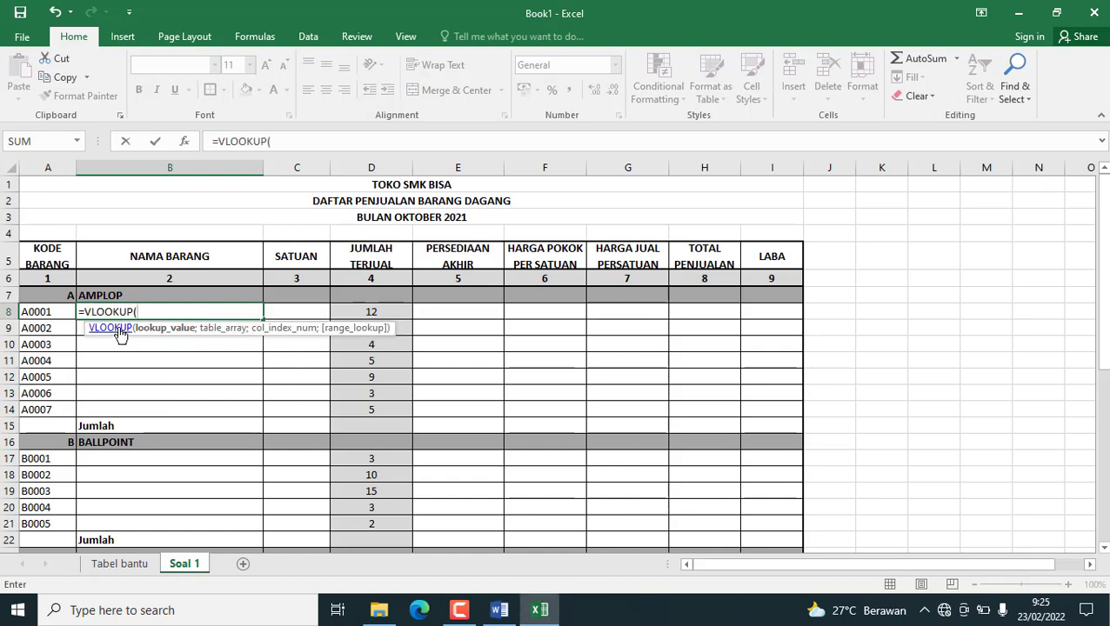
left_click(43, 310)
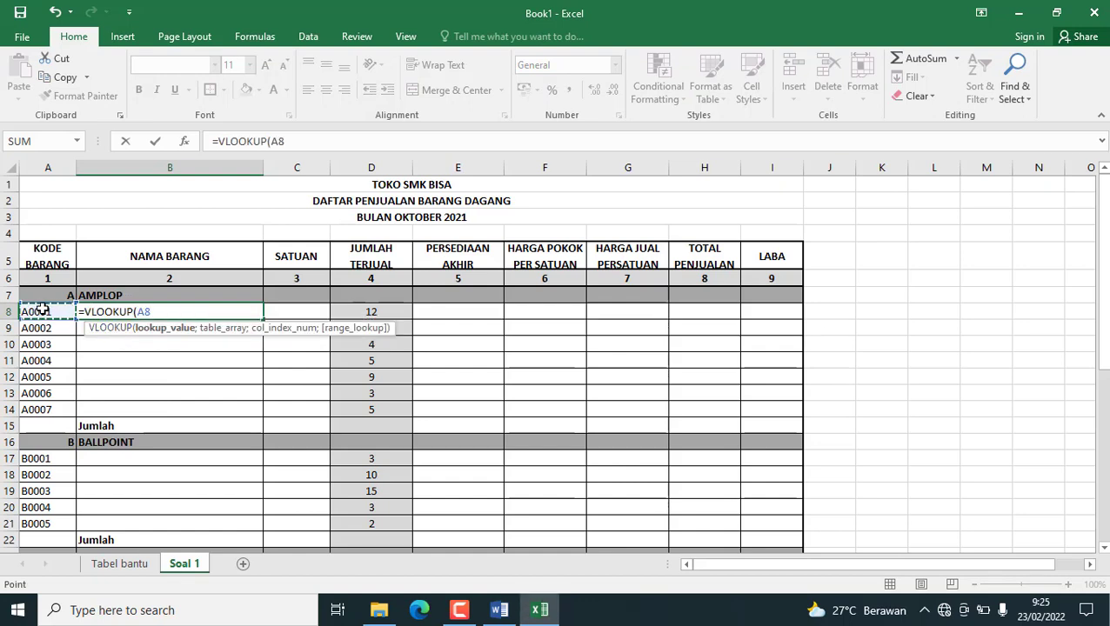
type(";")
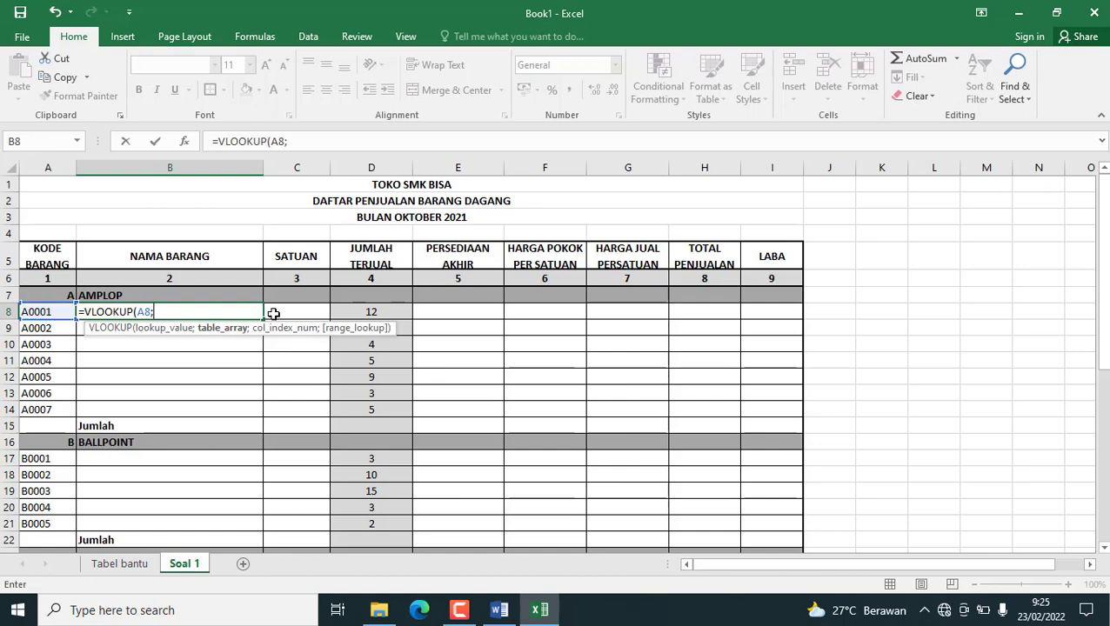
type("ta")
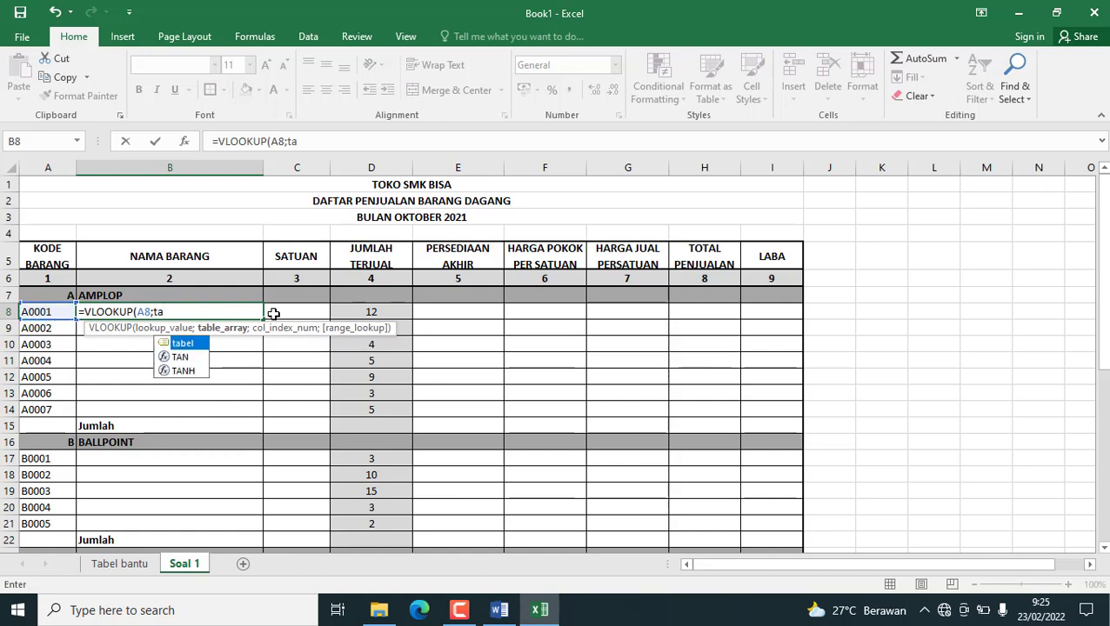
double_click(181, 343)
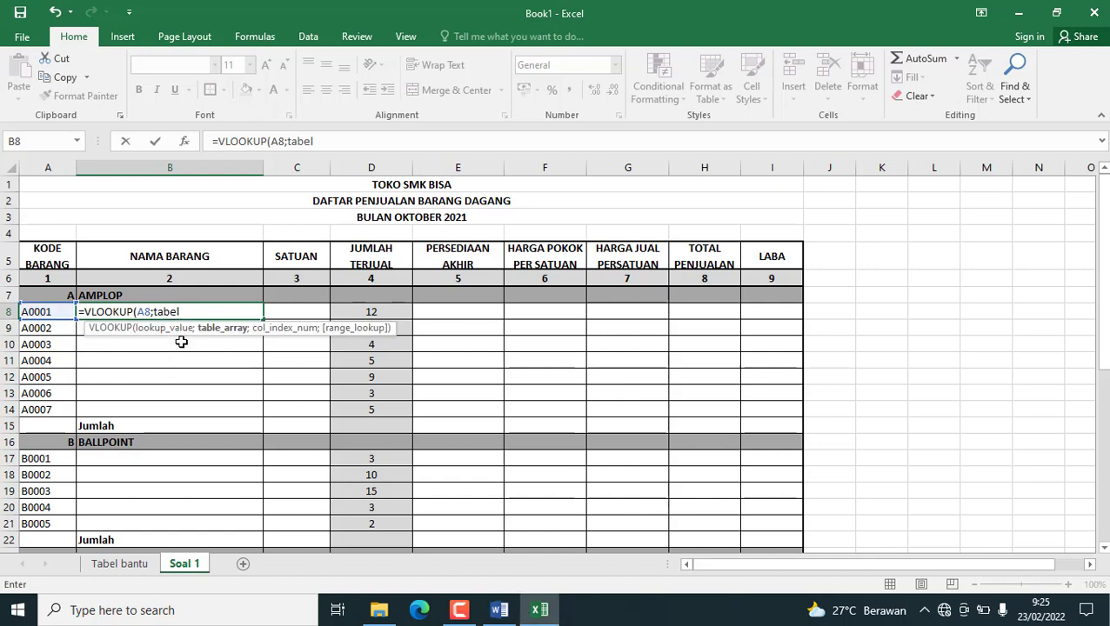
type(";2")
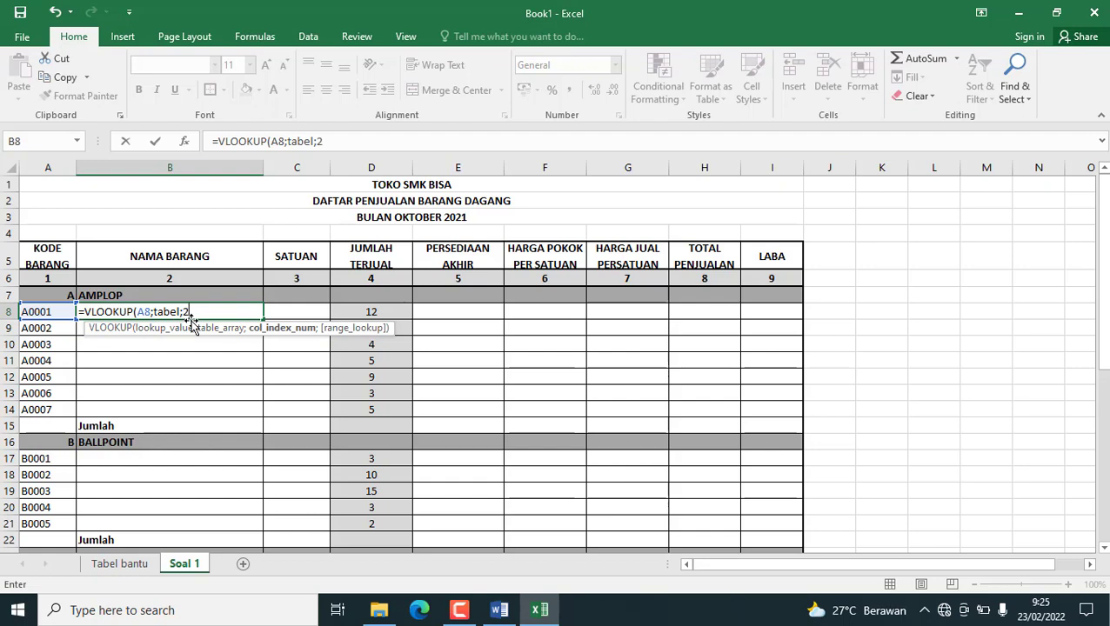
type(";f")
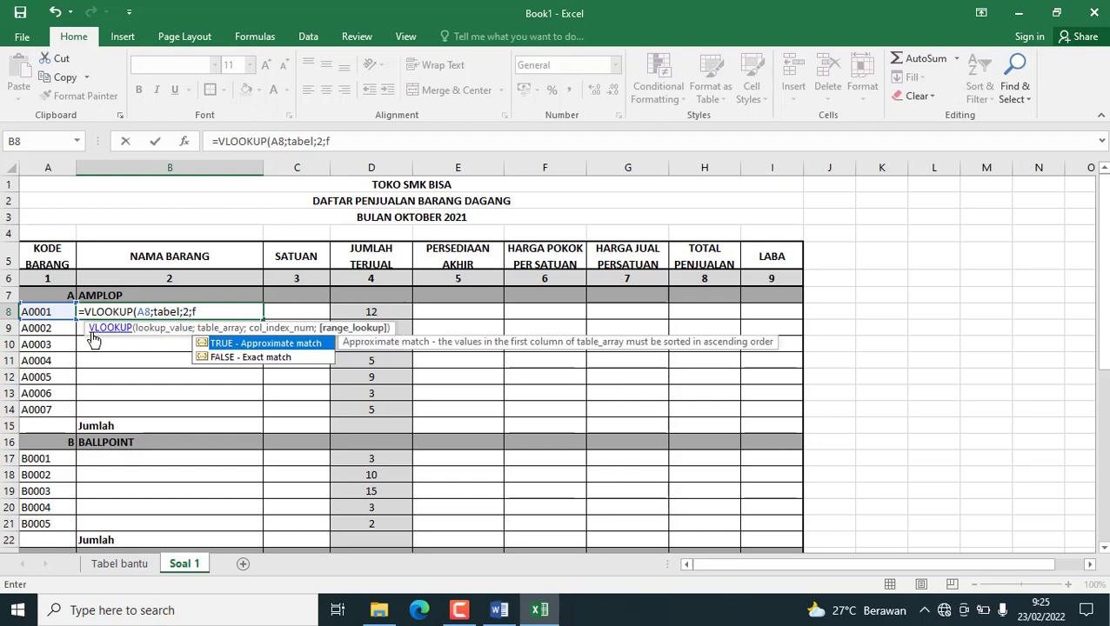
double_click(216, 356)
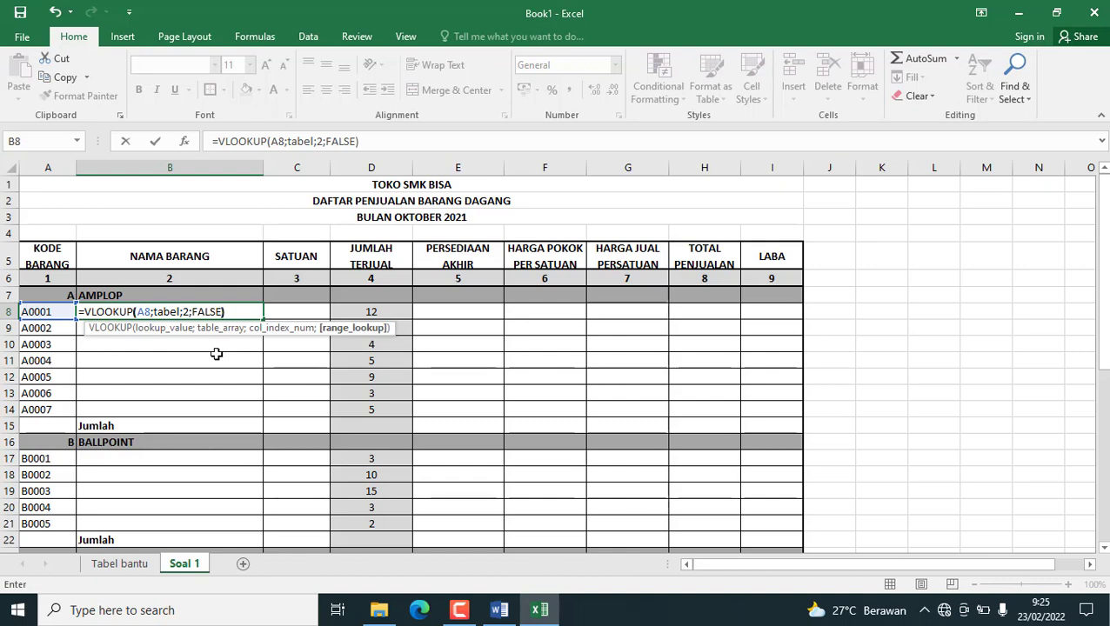
type(")")
key("Return")
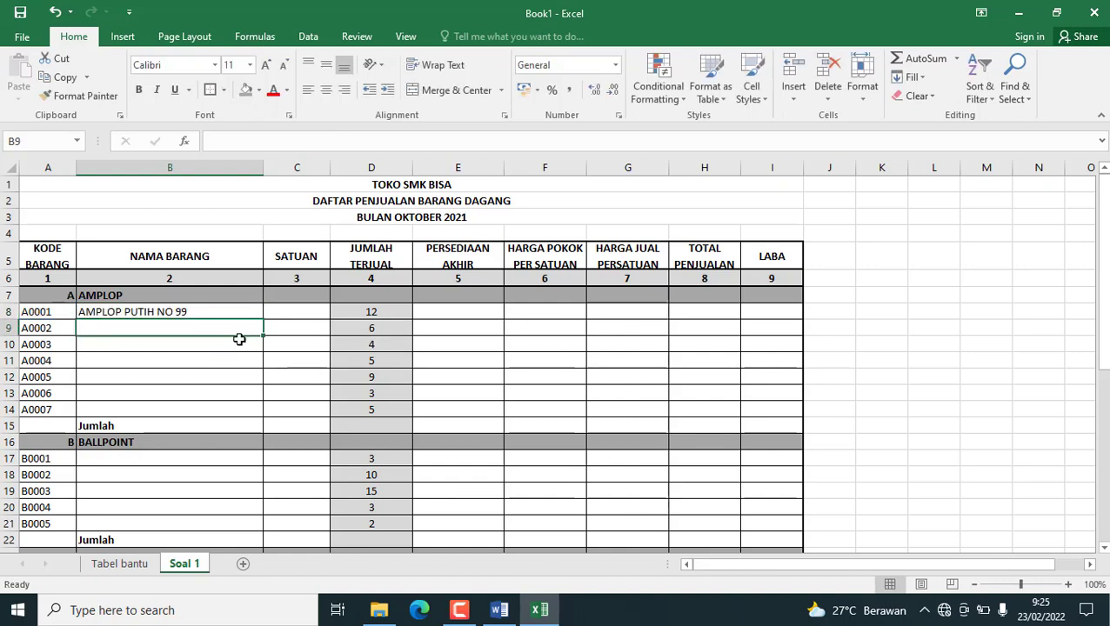
Examine the NAMA BARANG, SATUAN, HARGA SATUAN and PERSEDIAAN columns of the AMPLOP rows in Tabel bantu as lookup column positions.
left_click(156, 311)
left_click(109, 564)
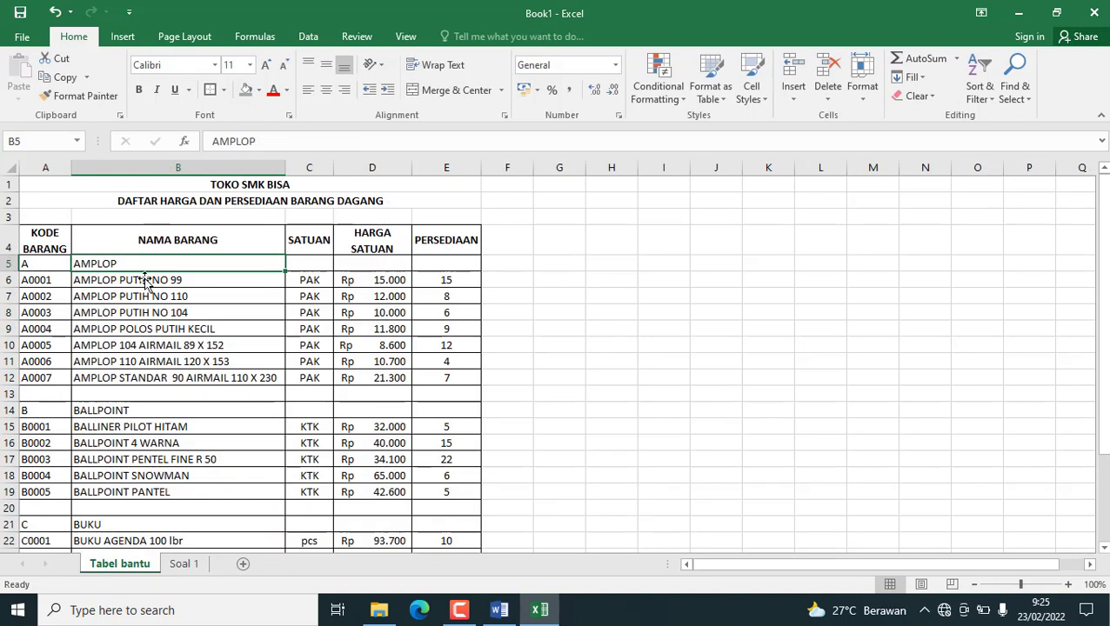
left_click_drag(142, 278, 148, 375)
left_click_drag(300, 265, 304, 376)
left_click_drag(345, 278, 366, 313)
left_click_drag(444, 264, 445, 374)
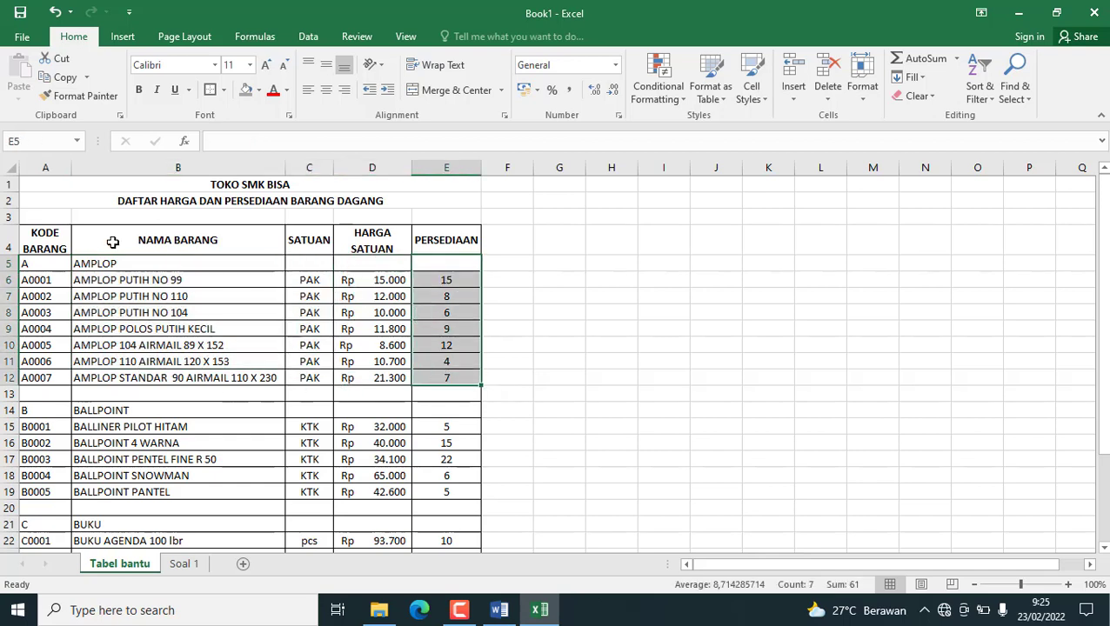
Fill the B8 name lookup down through B14 in Soal 1 and widen column B to fit the longest item name.
left_click(183, 564)
left_click(153, 311)
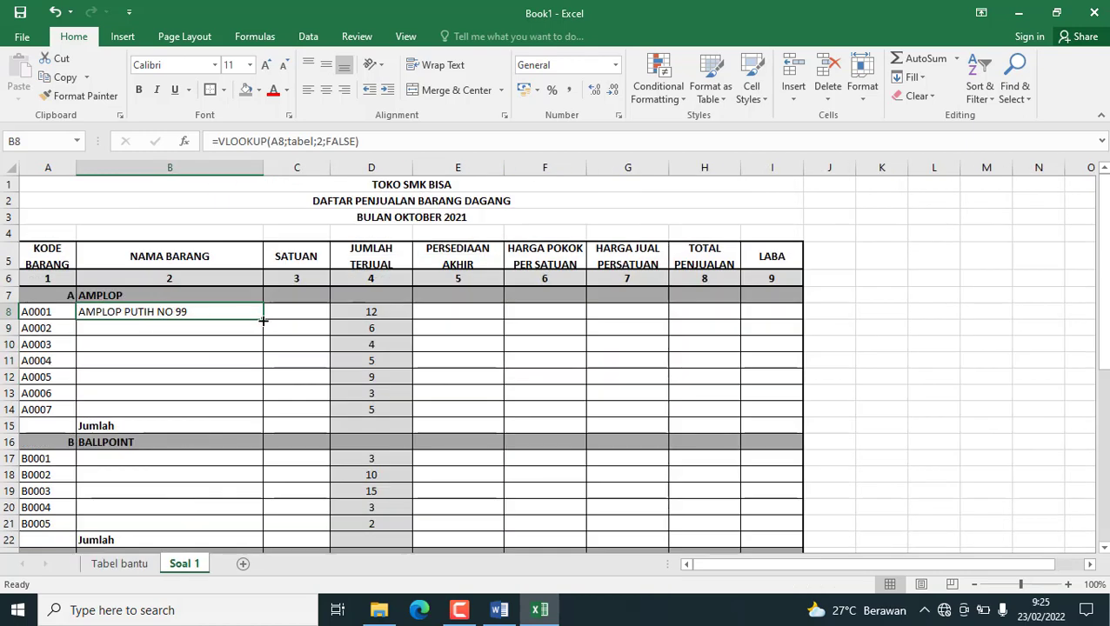
left_click_drag(263, 320, 265, 416)
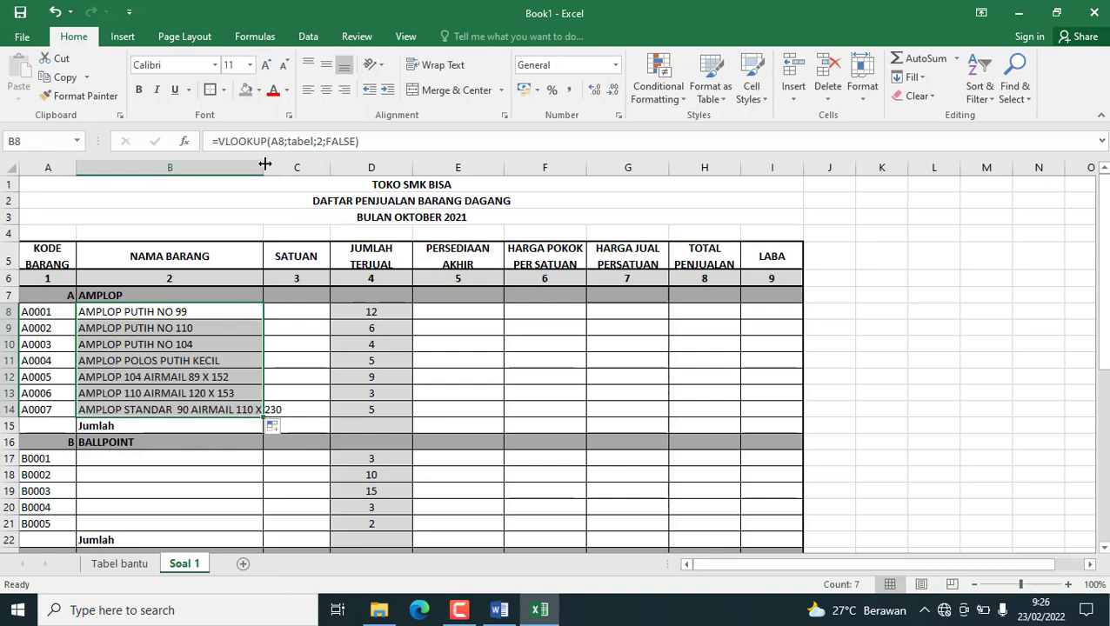
left_click_drag(265, 164, 294, 165)
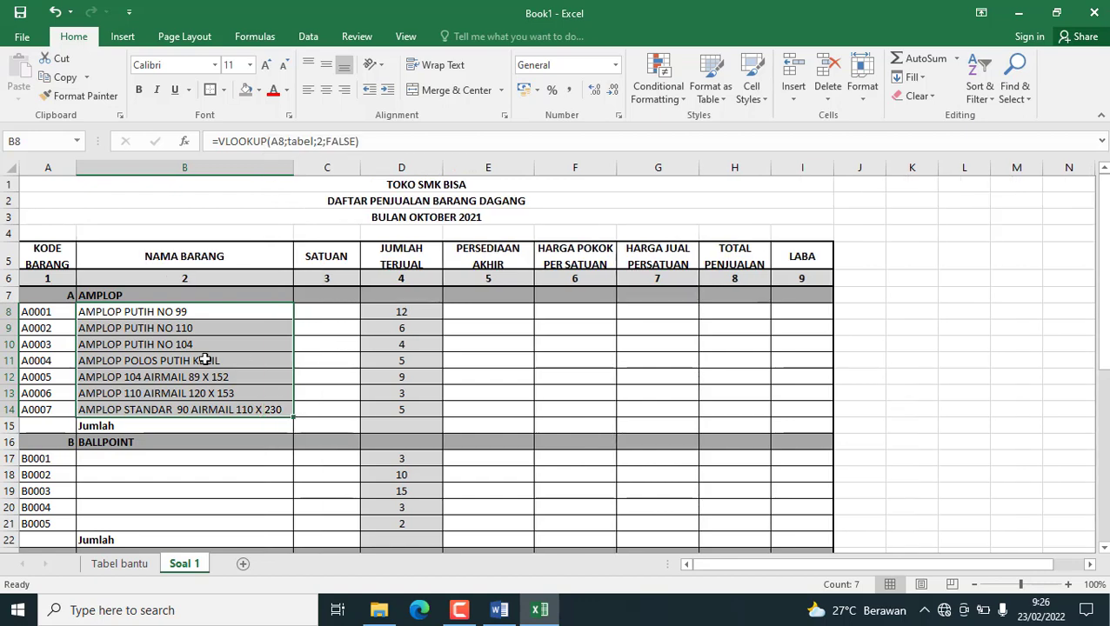
Copy the name lookup formula from B8 into the BALLPOINT rows B17:B21 and the BUKU rows B24:B32.
left_click(152, 312)
key("ctrl+c")
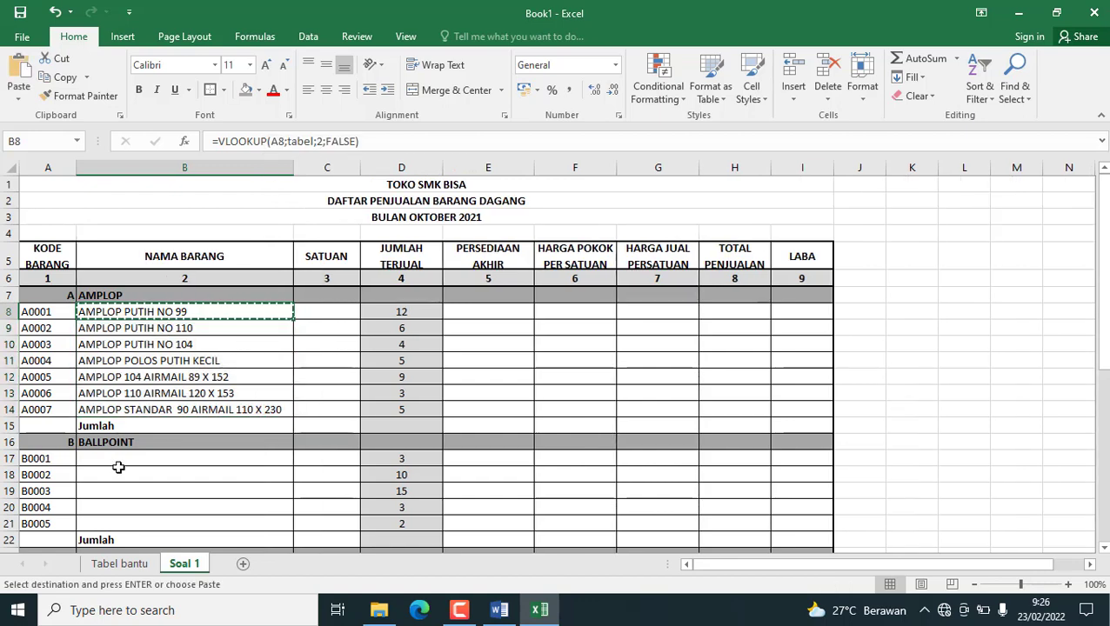
left_click_drag(106, 456, 119, 523)
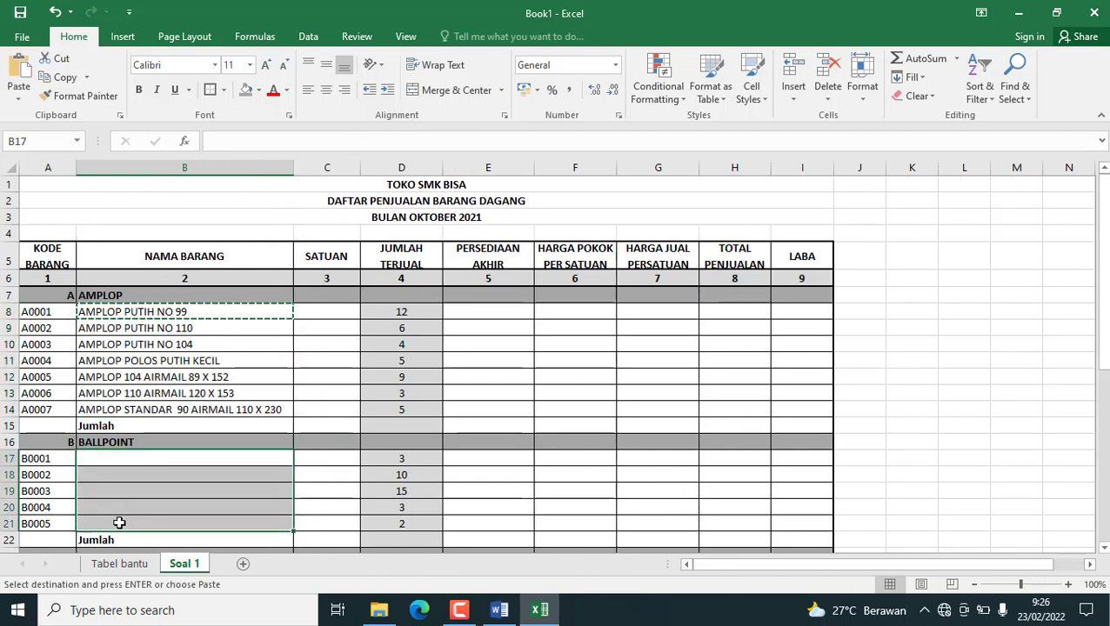
key("ctrl+v")
scroll(144, 525, "down", 3)
left_click_drag(117, 414, 137, 495)
key("ctrl+v")
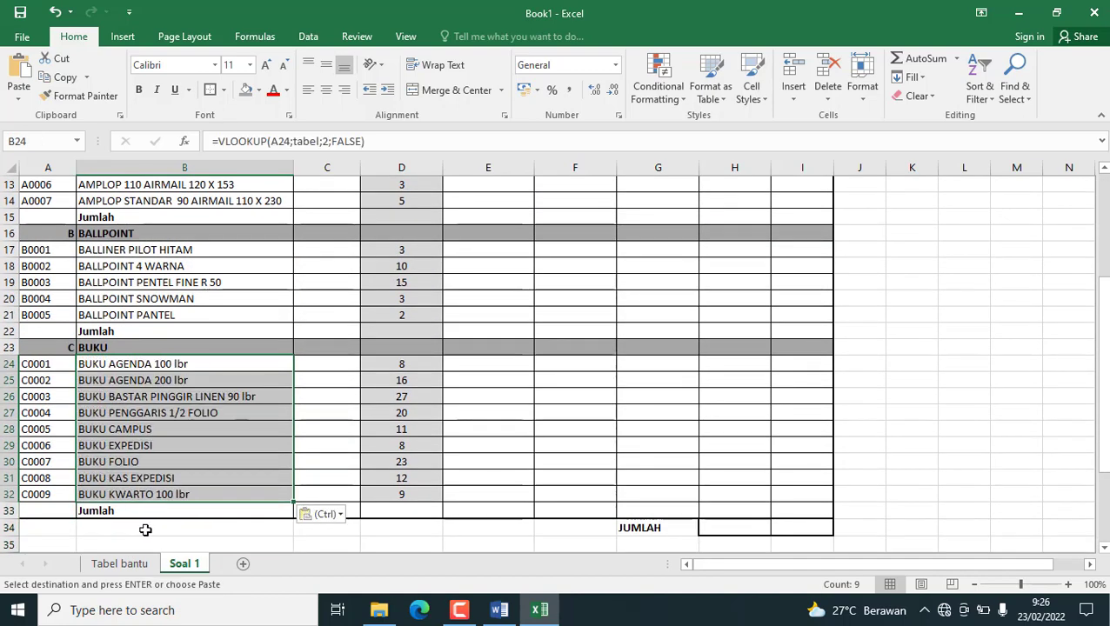
scroll(198, 464, "up", 4)
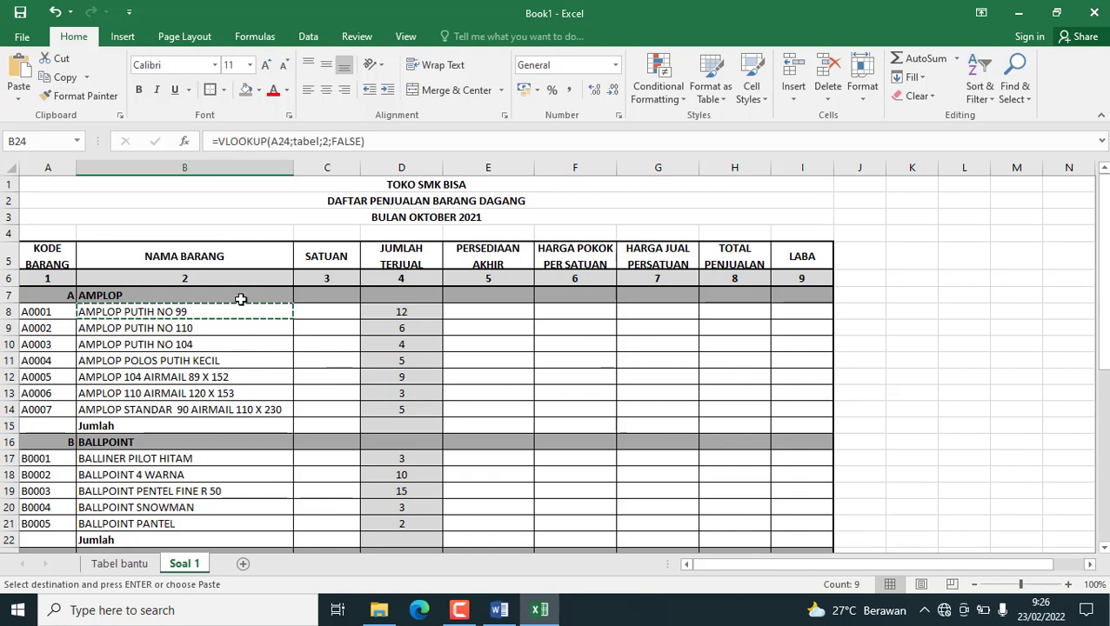
double_click(218, 309)
left_click(319, 372)
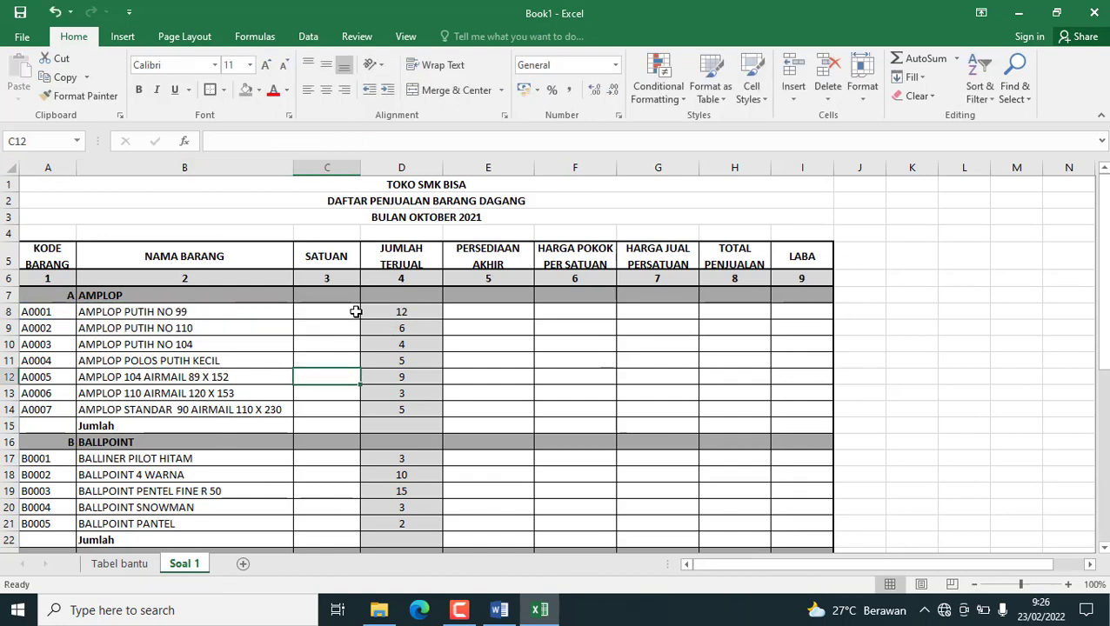
Enter =VLOOKUP(A8;tabel;3;FALSE) in C8 of Soal 1 to look up the first AMPLOP item's unit.
left_click(325, 313)
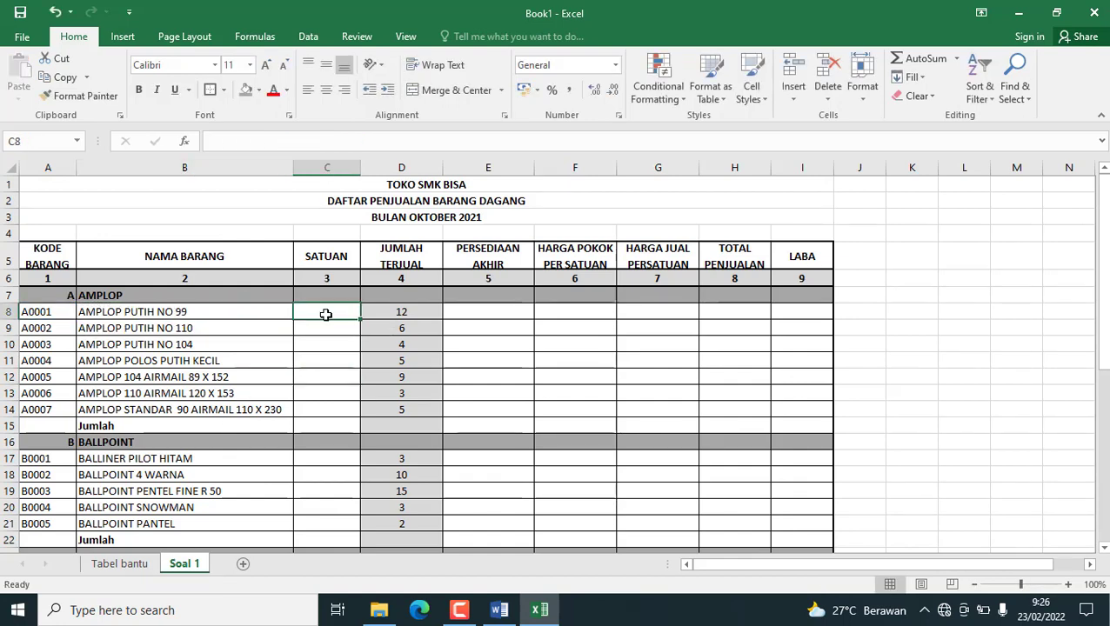
type("=v")
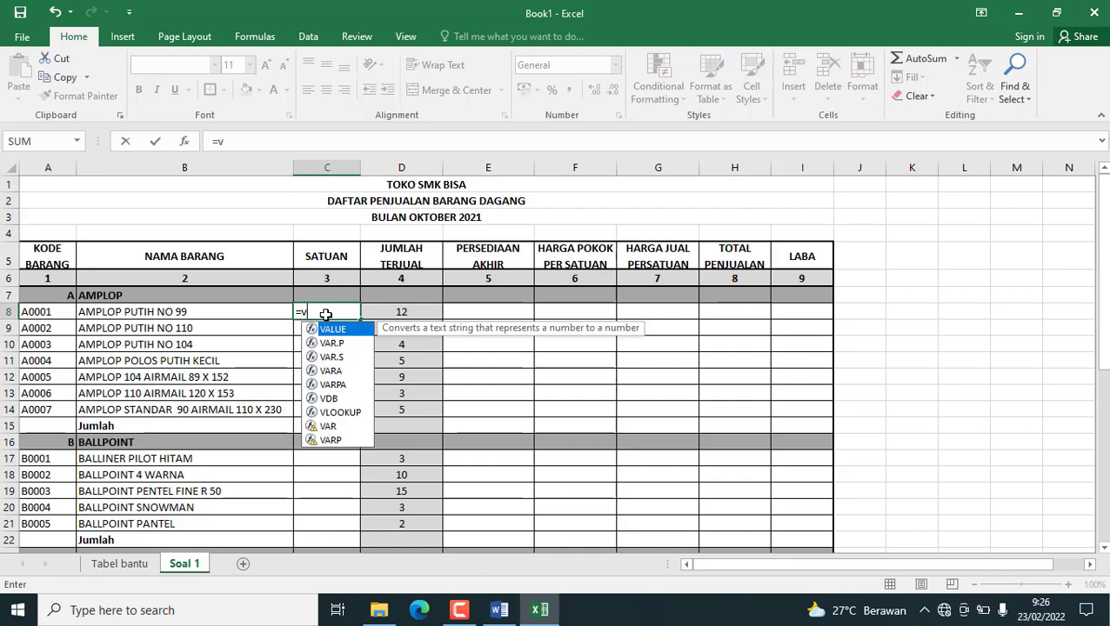
type("e")
key("BackSpace")
type("lo")
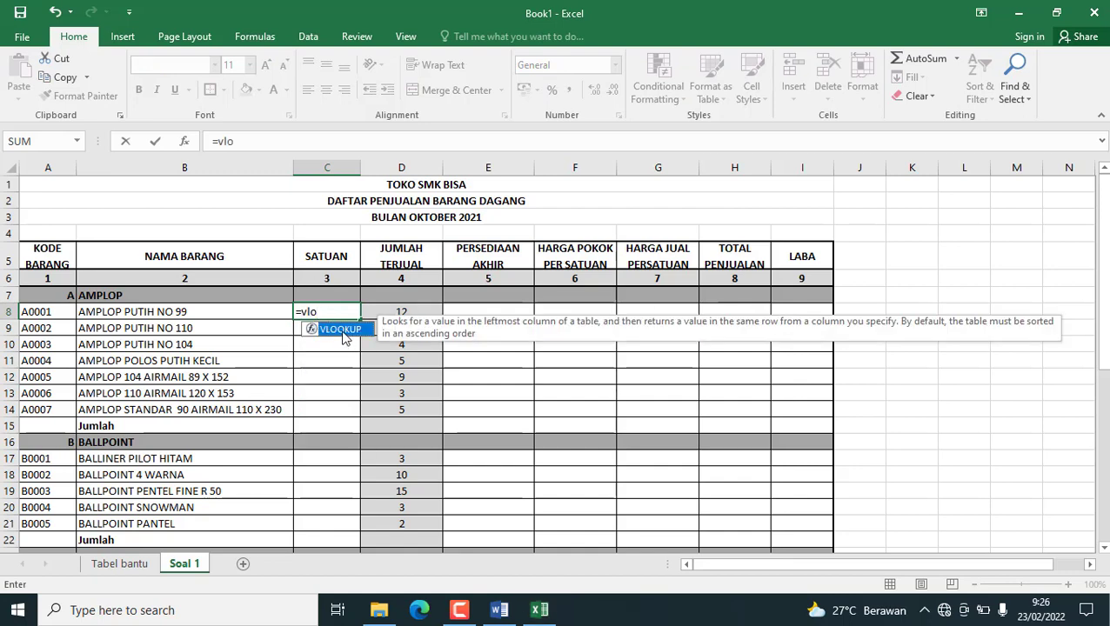
double_click(343, 331)
left_click(26, 316)
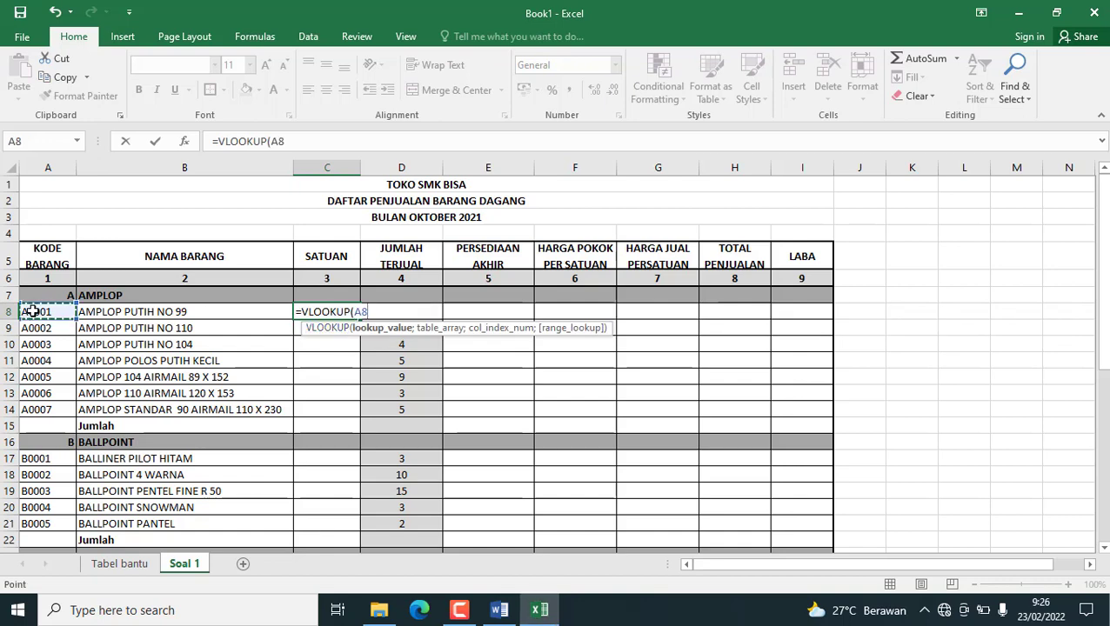
type(";tab")
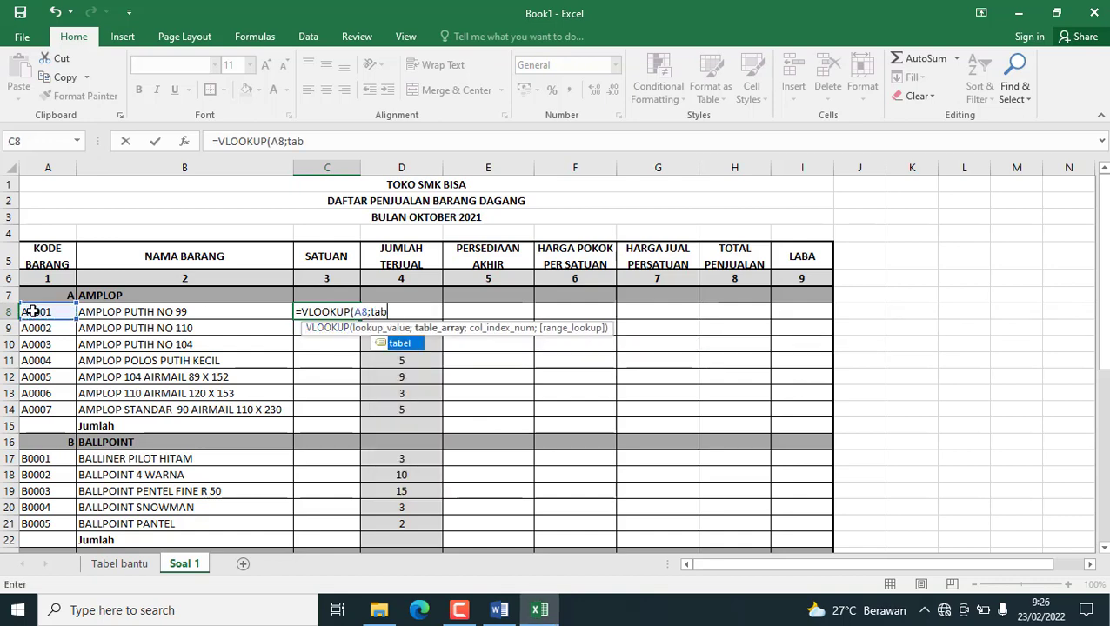
type("e")
double_click(395, 344)
type(";")
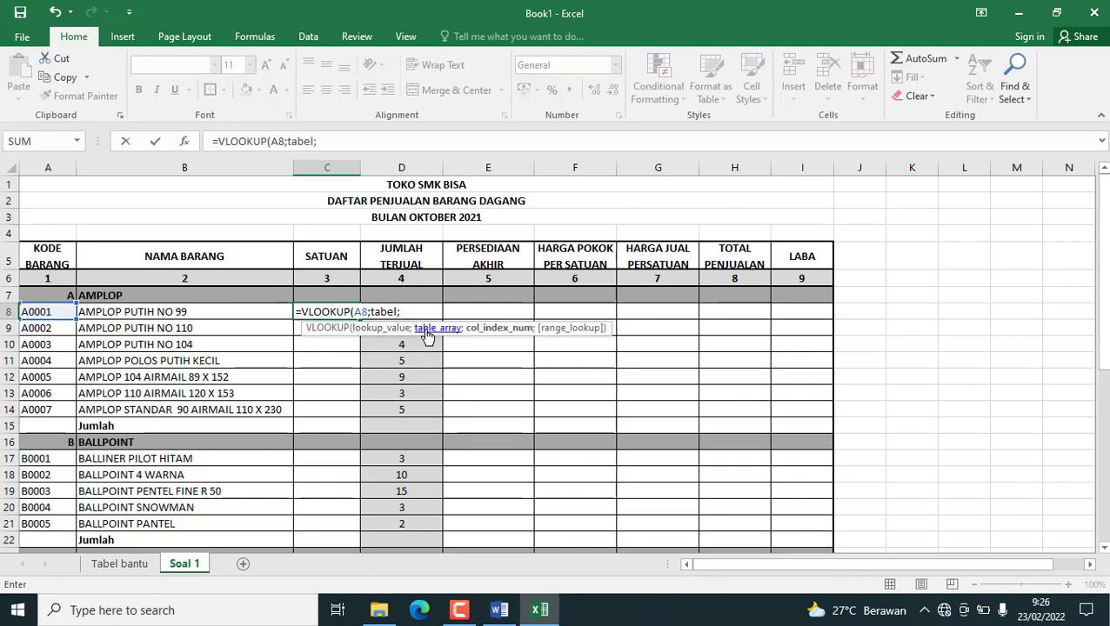
type("3;")
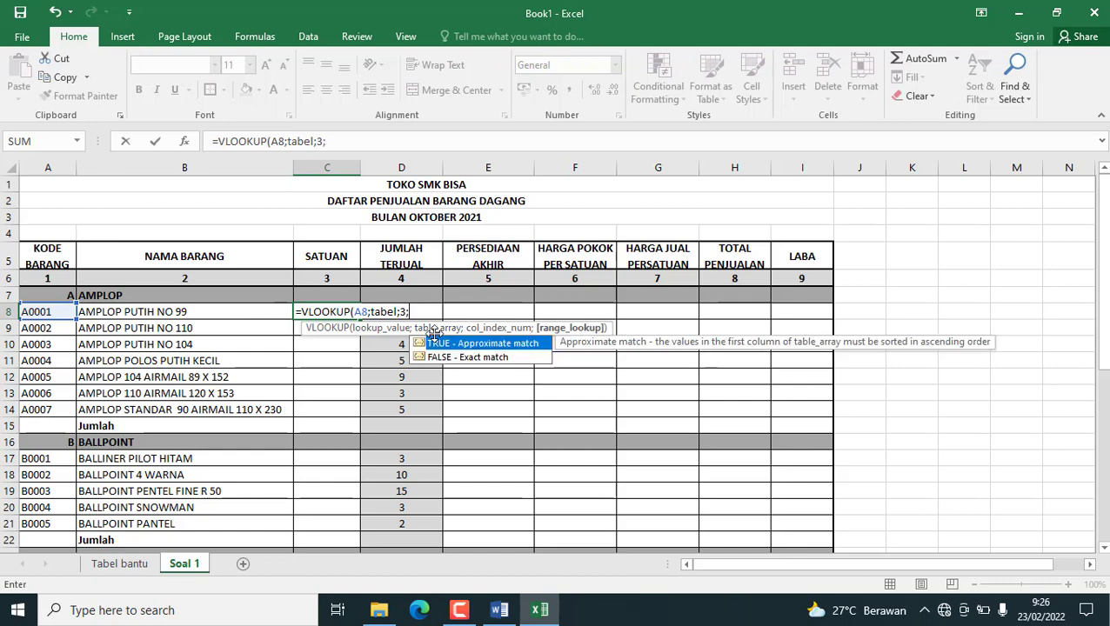
double_click(441, 358)
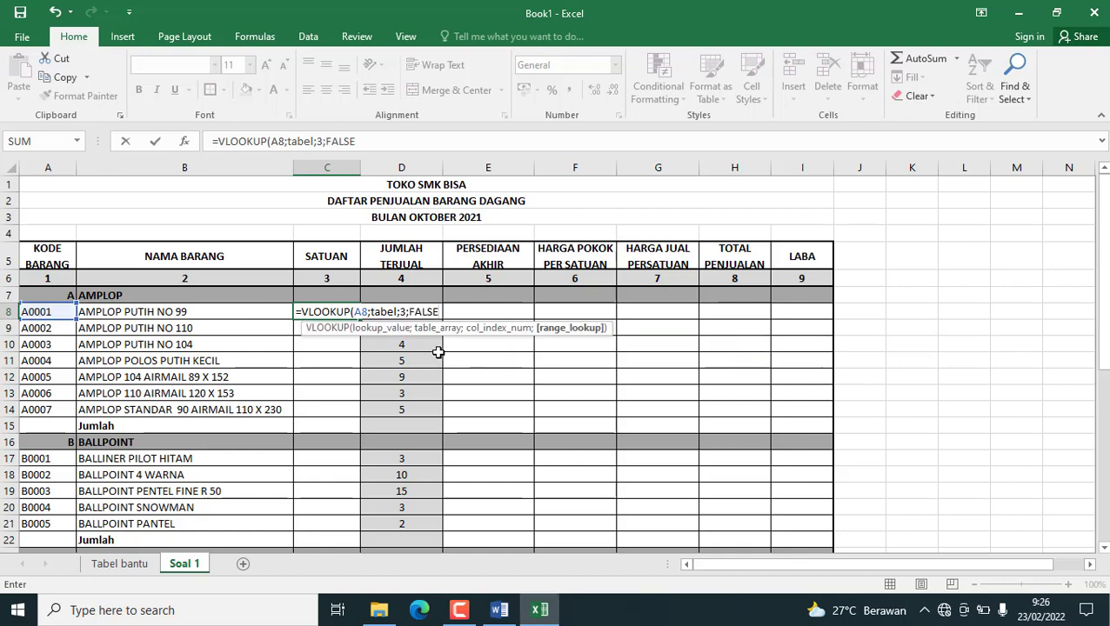
type(")")
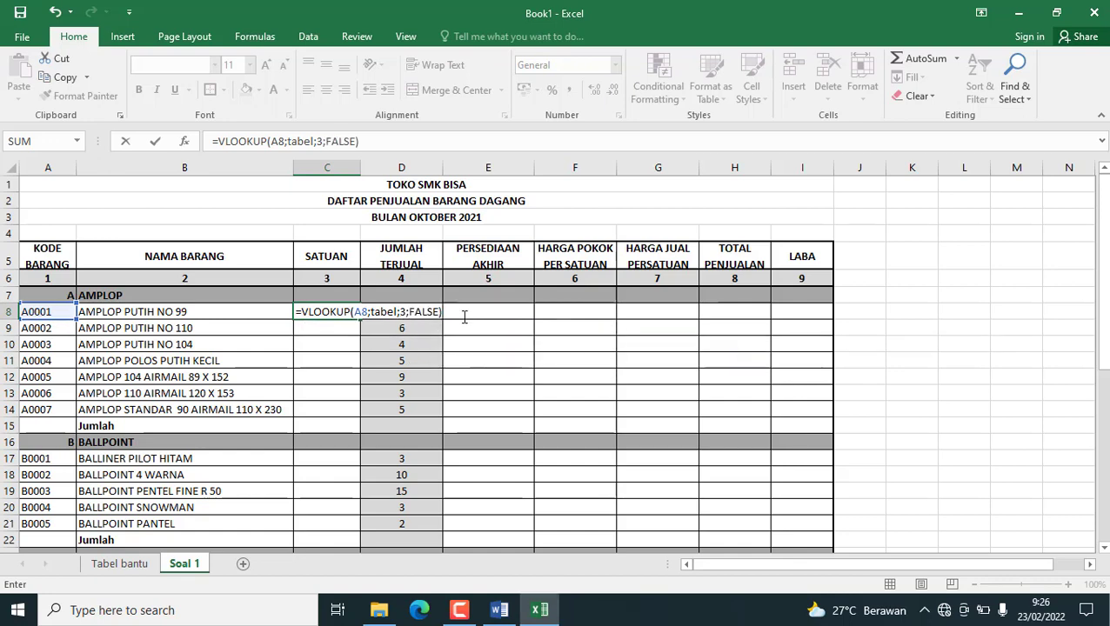
key("Return")
Compare the C8 lookup with the SATUAN column in Tabel bantu, from its header through the BUKU rows.
left_click(322, 313)
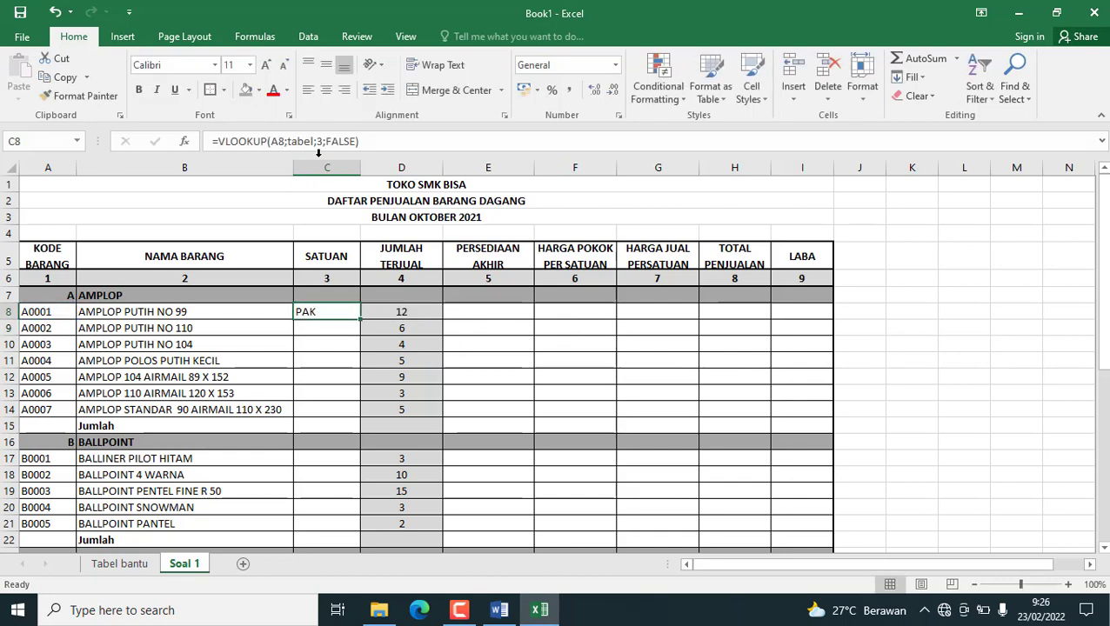
left_click(119, 564)
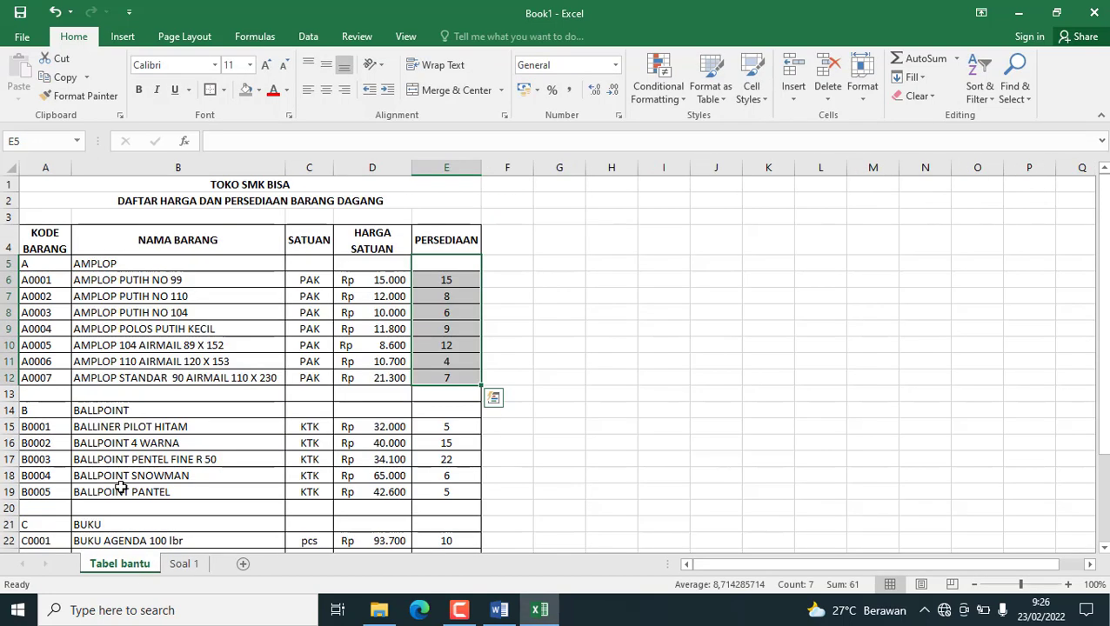
left_click_drag(309, 234, 315, 547)
left_click_drag(309, 192, 324, 562)
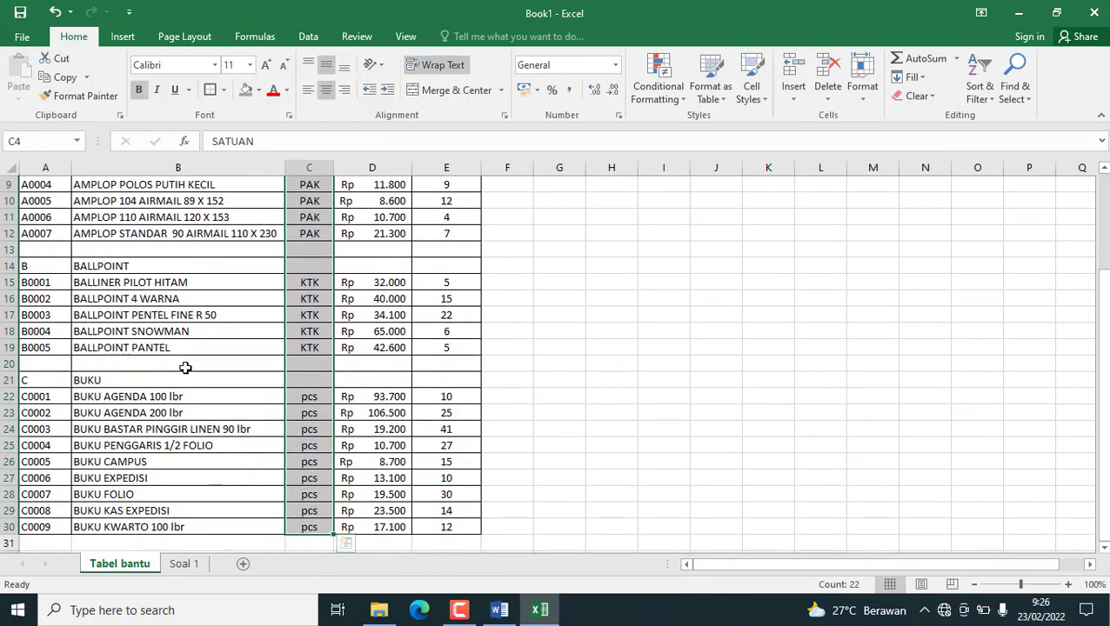
scroll(185, 366, "up", 3)
left_click(184, 563)
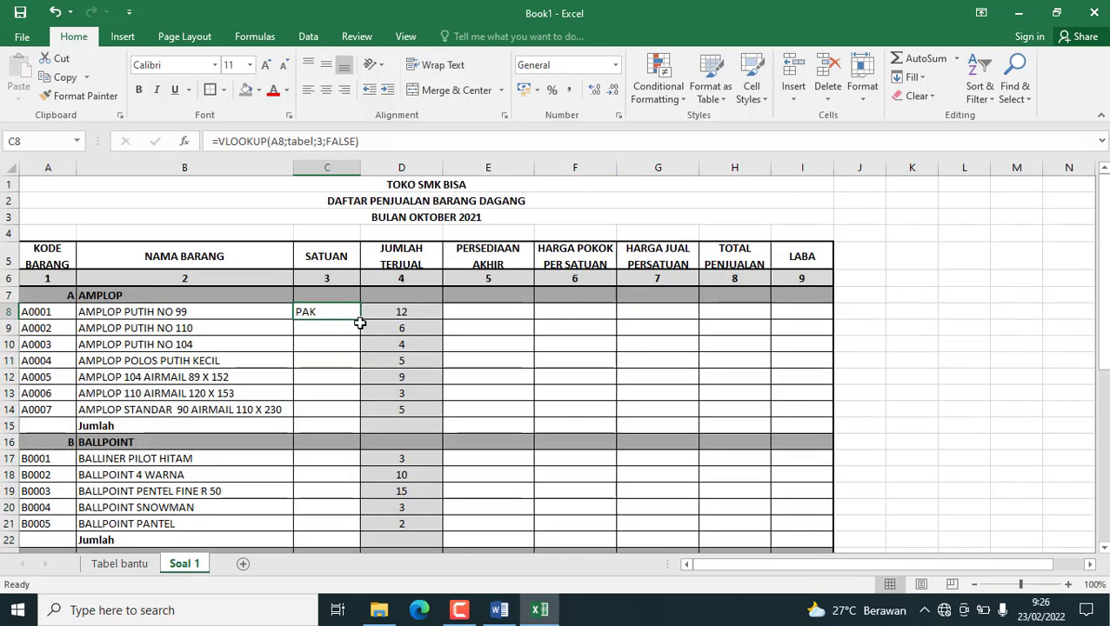
Fill the C8 unit lookup down through C14 in Soal 1 and center the results horizontally.
left_click_drag(360, 322, 364, 424)
left_click(325, 89)
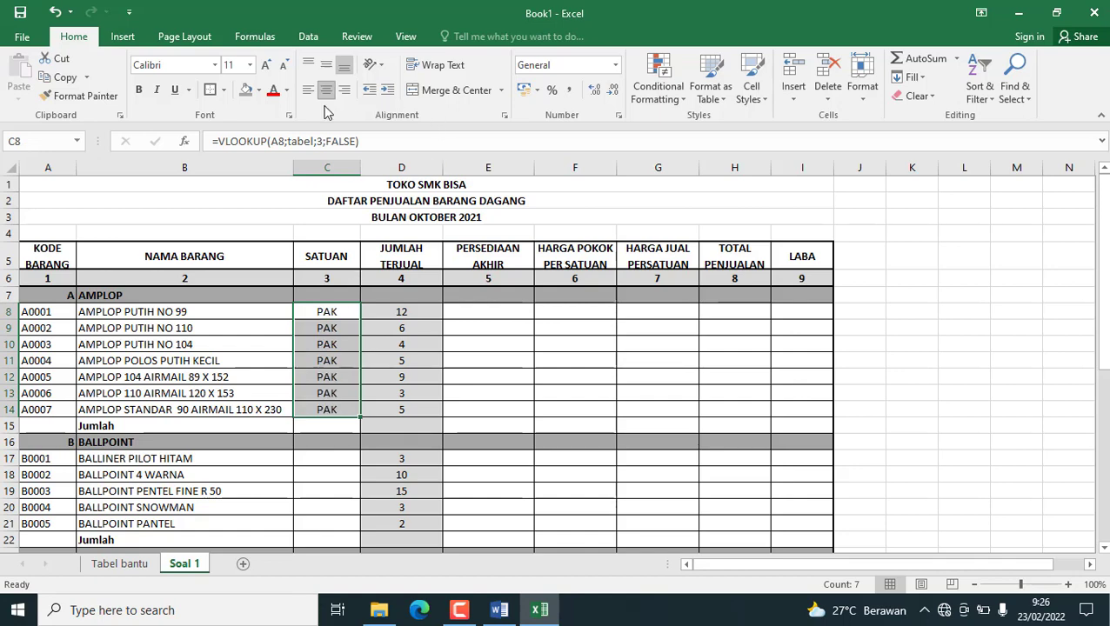
key("shift+Up")
key("shift+Up")
Copy the centered unit lookup from C8 into the BALLPOINT rows C17:C21 and the BUKU rows C24:C32.
left_click(312, 317)
key("ctrl+c")
scroll(311, 391, "down", 1)
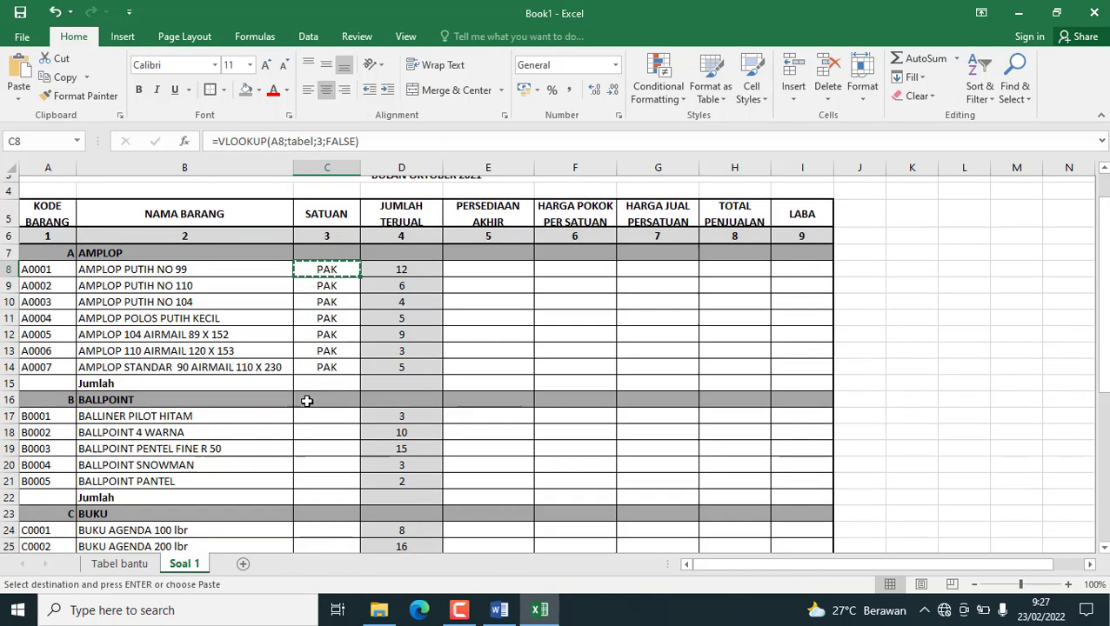
left_click_drag(325, 407, 329, 470)
key("ctrl+v")
scroll(329, 470, "down", 2)
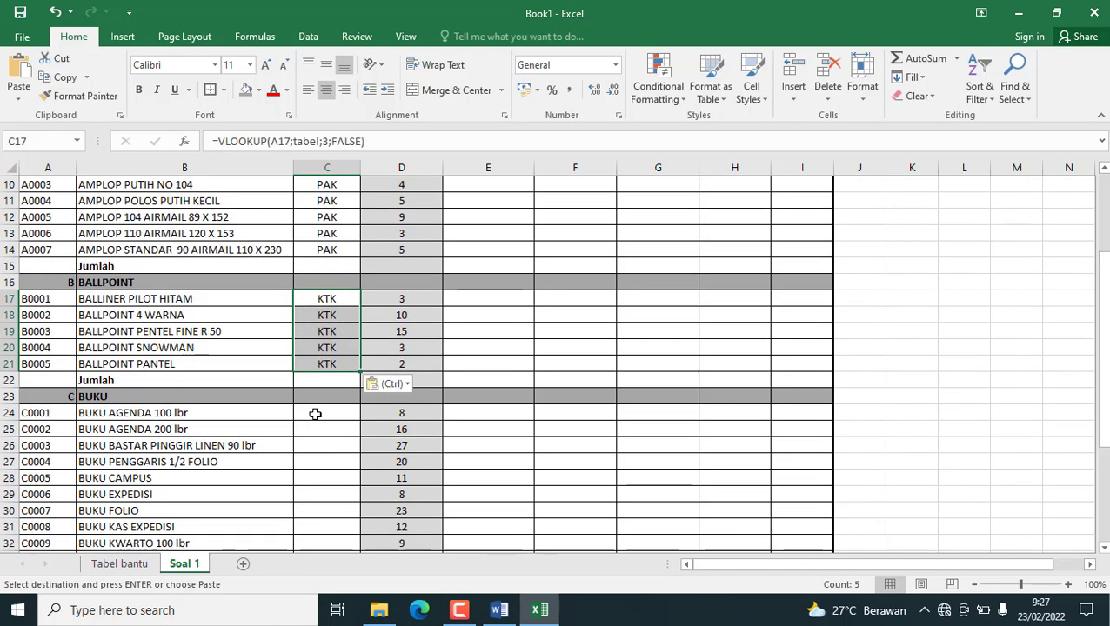
left_click_drag(317, 413, 334, 498)
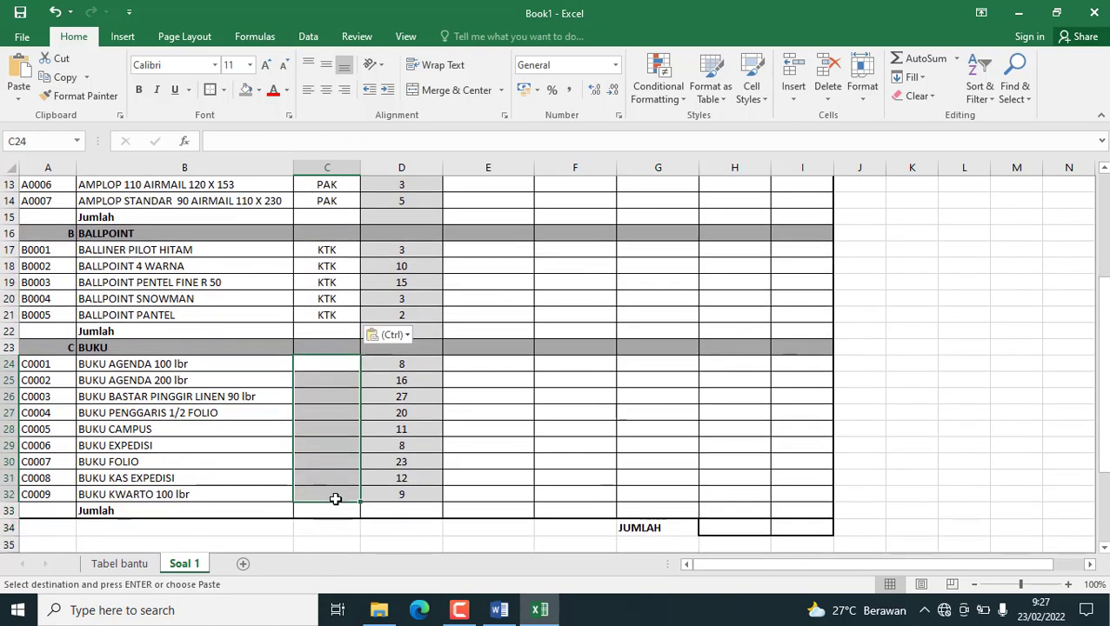
key("ctrl+v")
Review the arguments of the unit lookup formula in C8 without changing it.
scroll(366, 391, "up", 4)
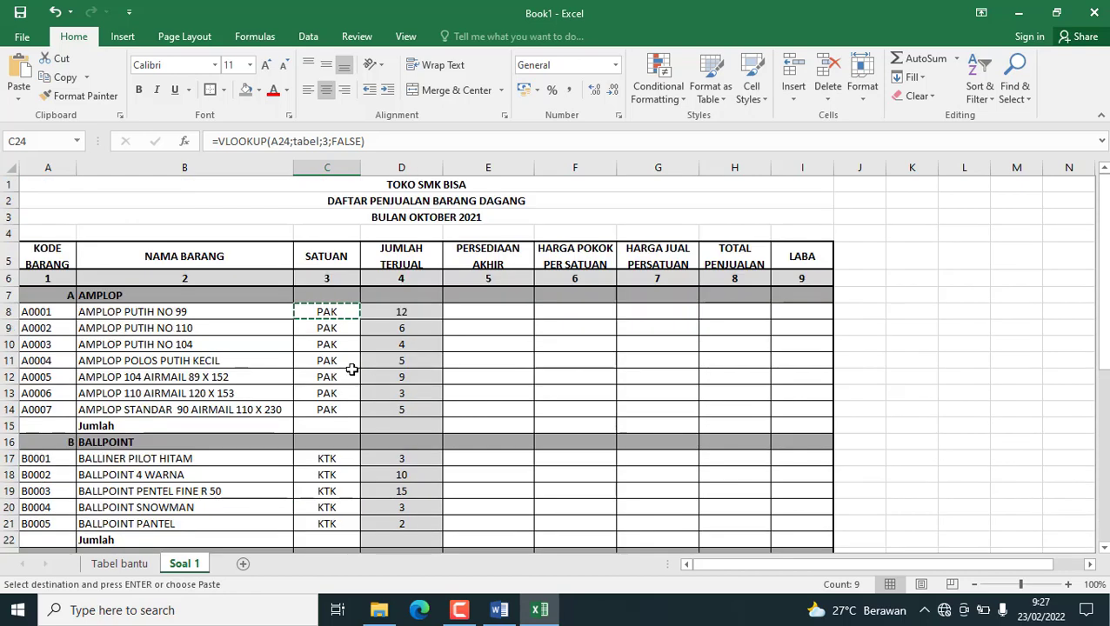
left_click(338, 312)
double_click(337, 311)
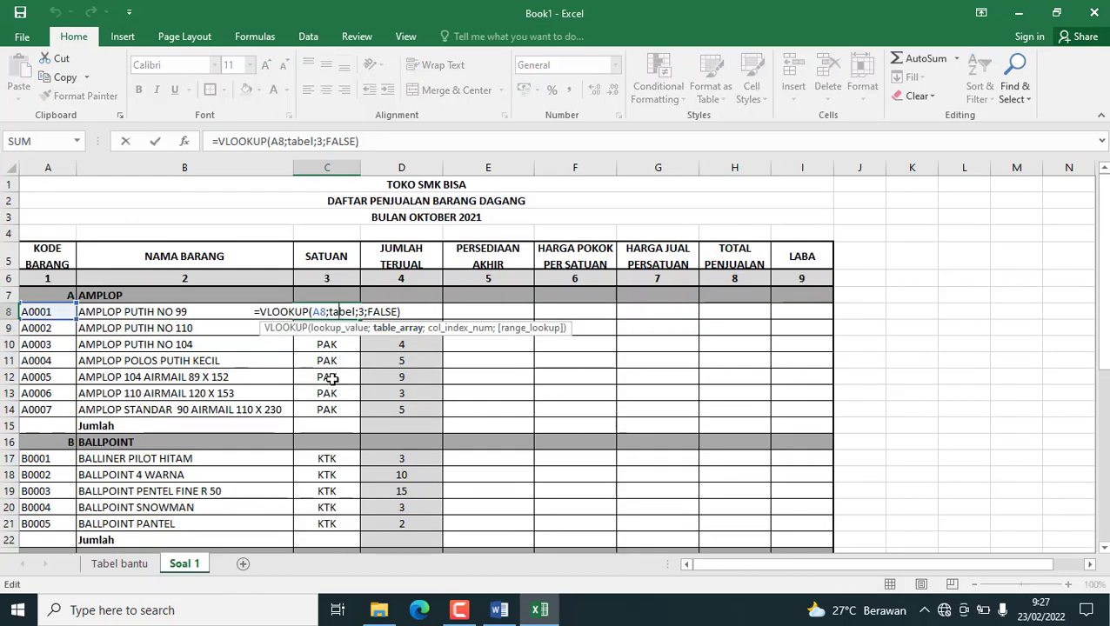
key("Return")
Begin a VLOOKUP formula in F8 under HARGA POKOK PER SATUAN with A8 as lookup value and tabel as table array.
left_click(559, 314)
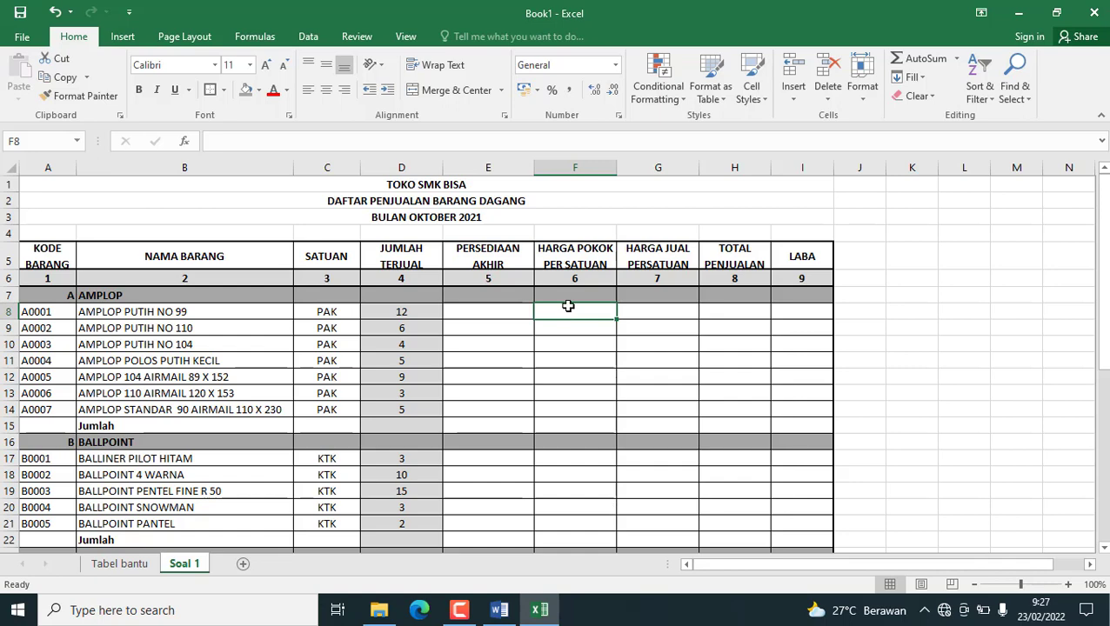
type("=")
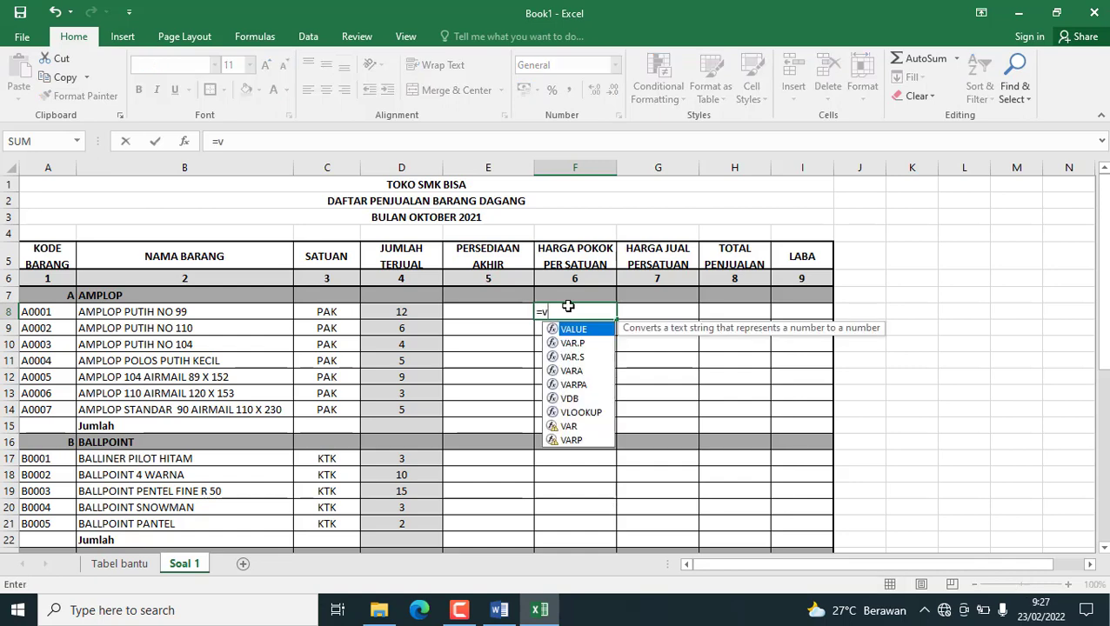
type("vl")
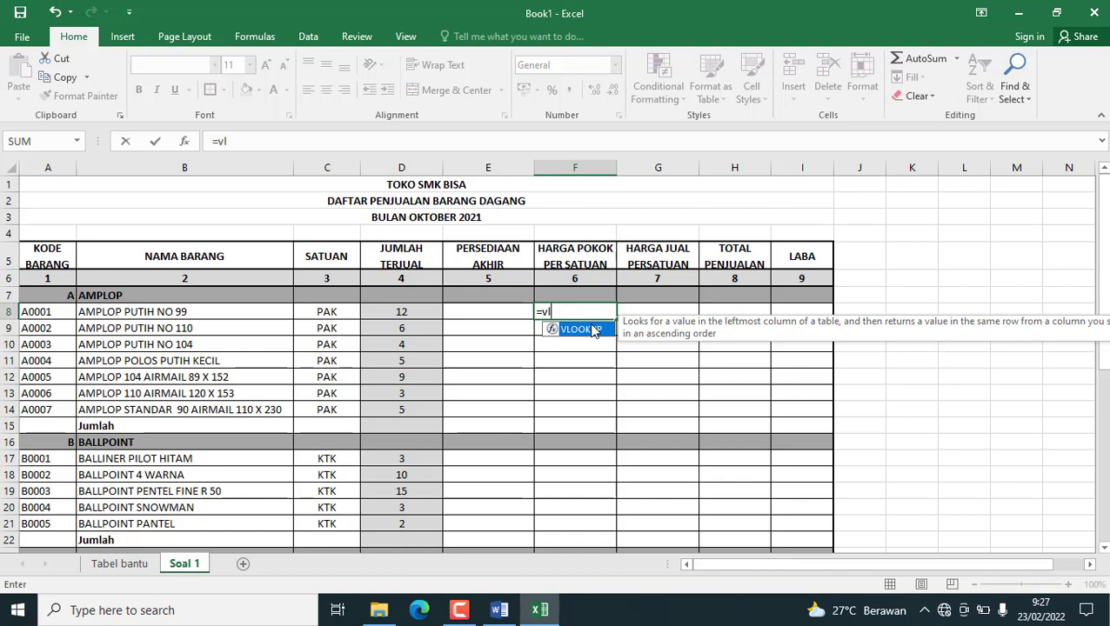
double_click(581, 328)
left_click(24, 311)
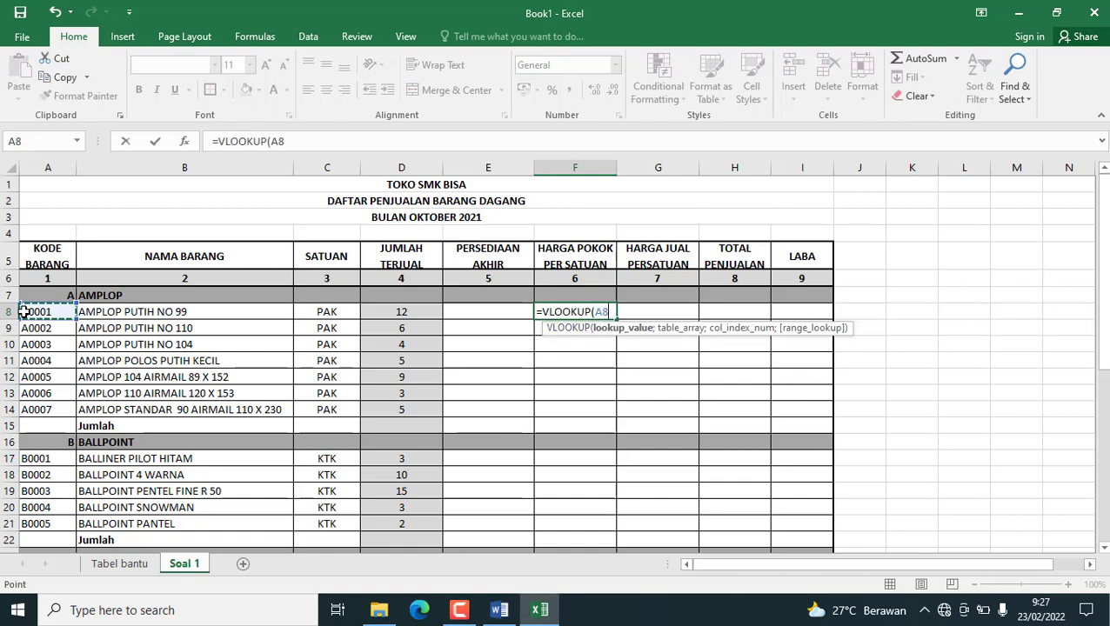
type(";")
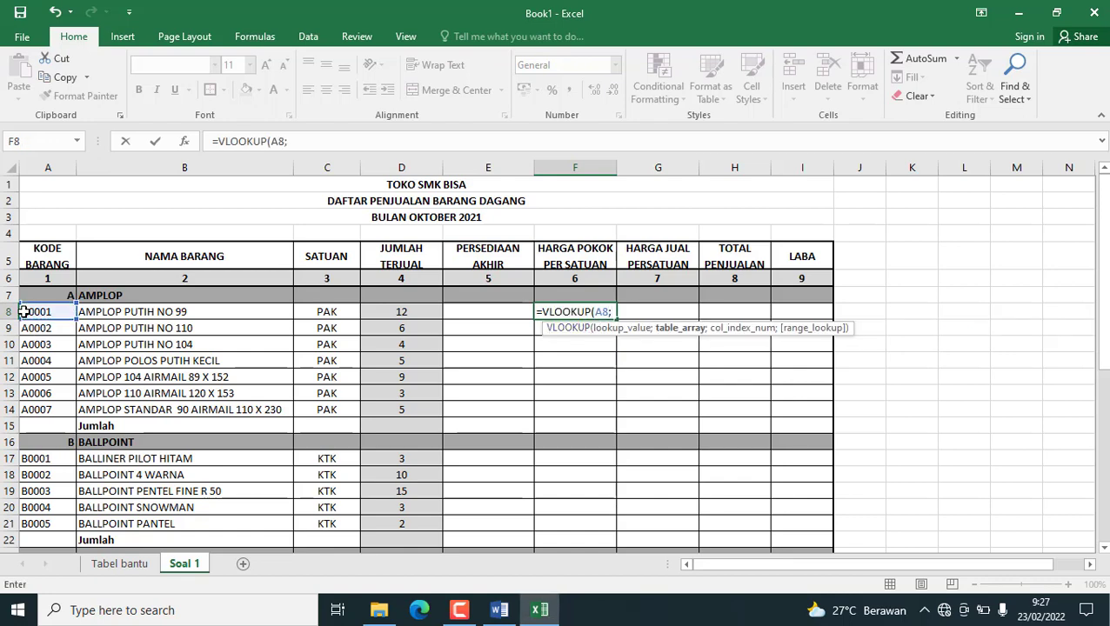
type("tabel")
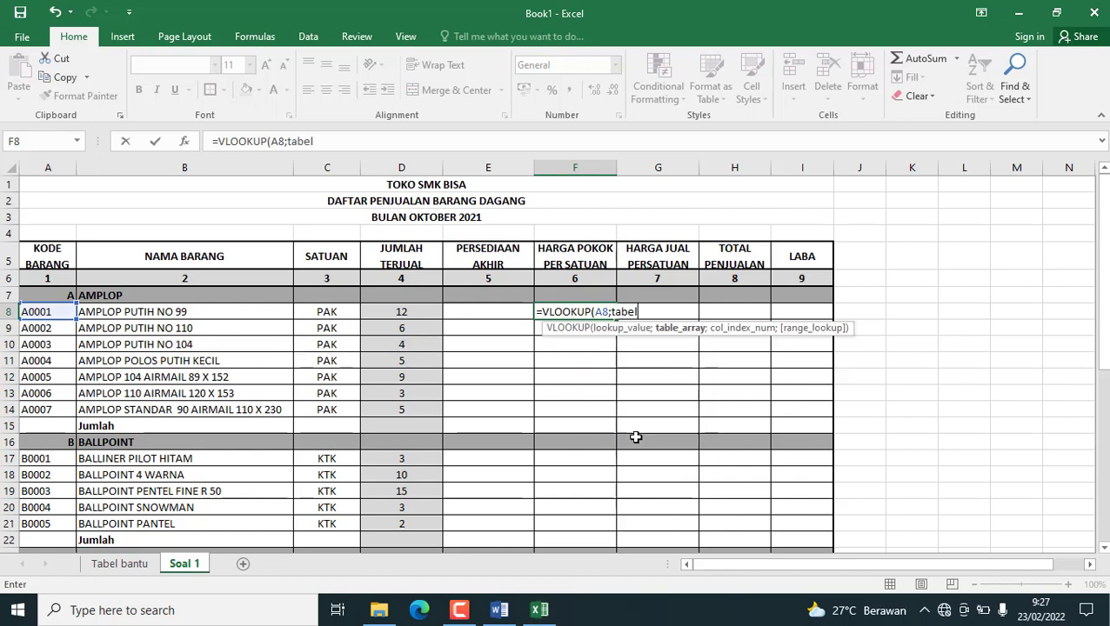
type(";")
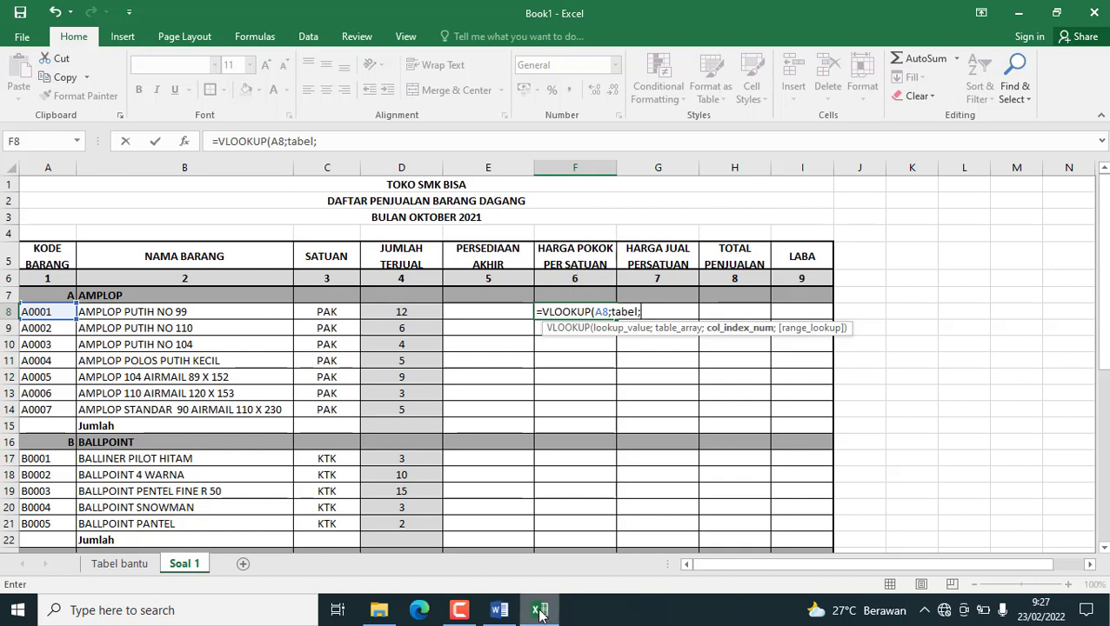
left_click(99, 564)
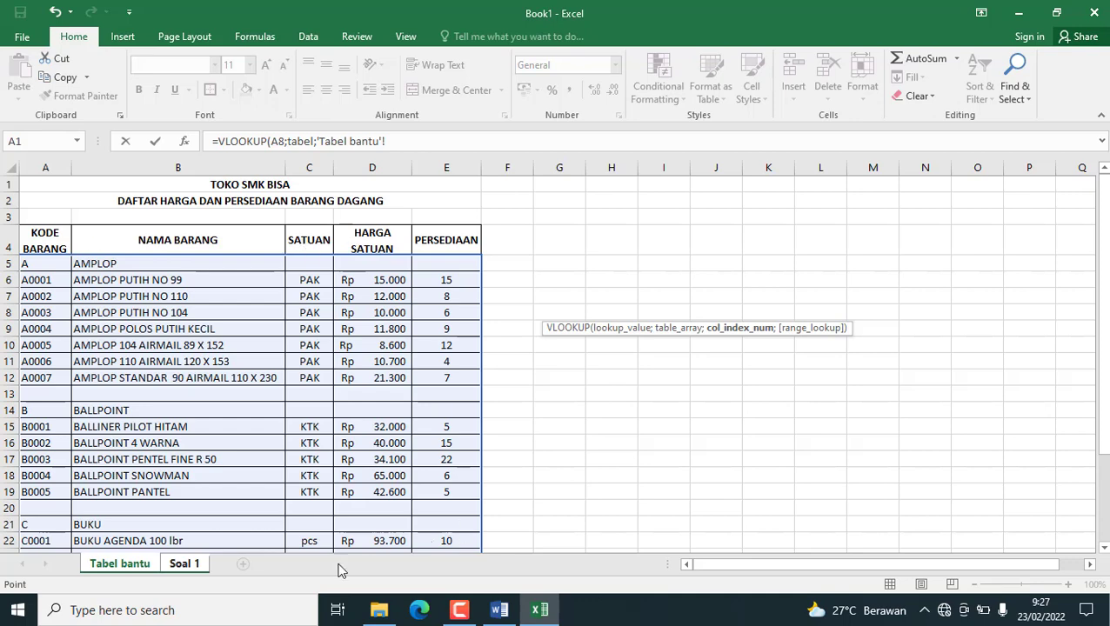
left_click(193, 563)
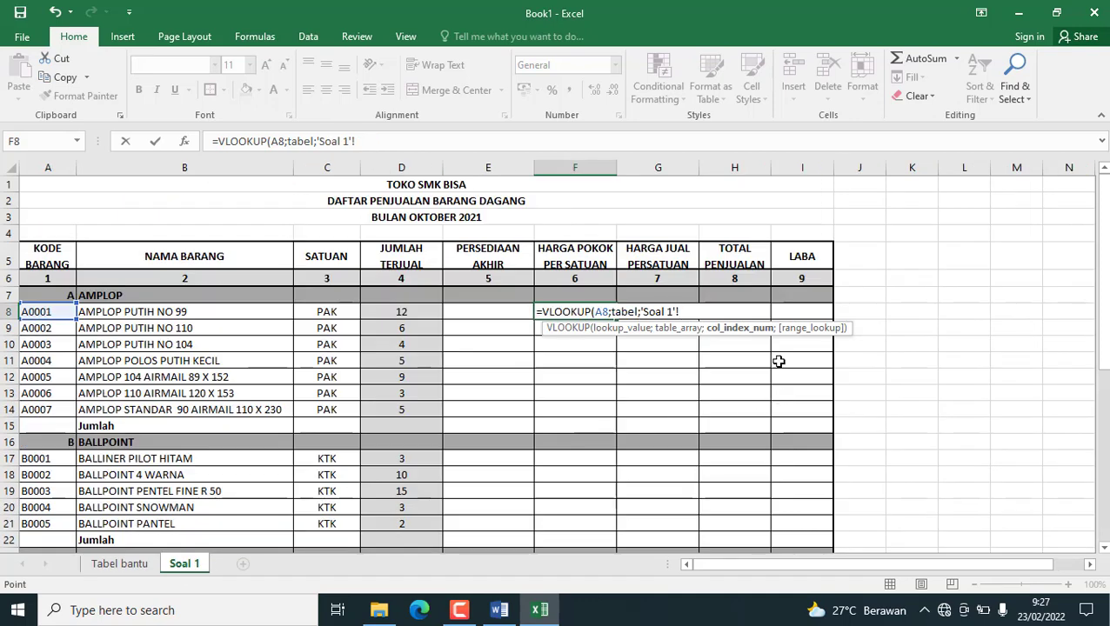
key("BackSpace")
key("BackSpace")
key("BackSpace")
key("BackSpace")
key("BackSpace")
key("BackSpace")
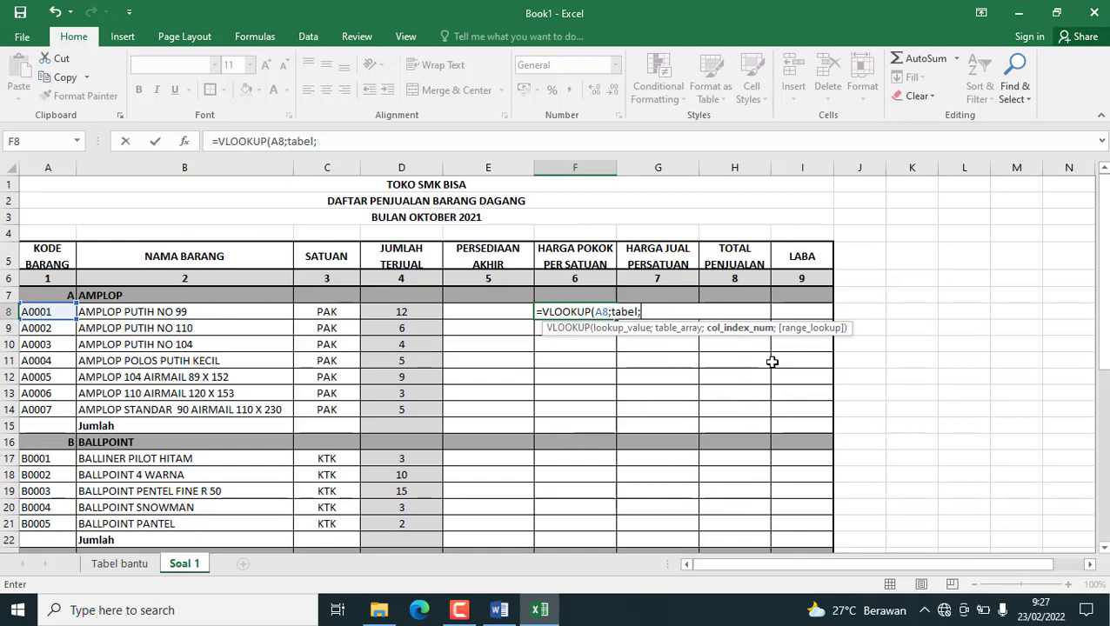
Complete the F8 cost price lookup with column index 4 and exact match, giving =VLOOKUP(A8;tabel;4;FALSE).
type("4;")
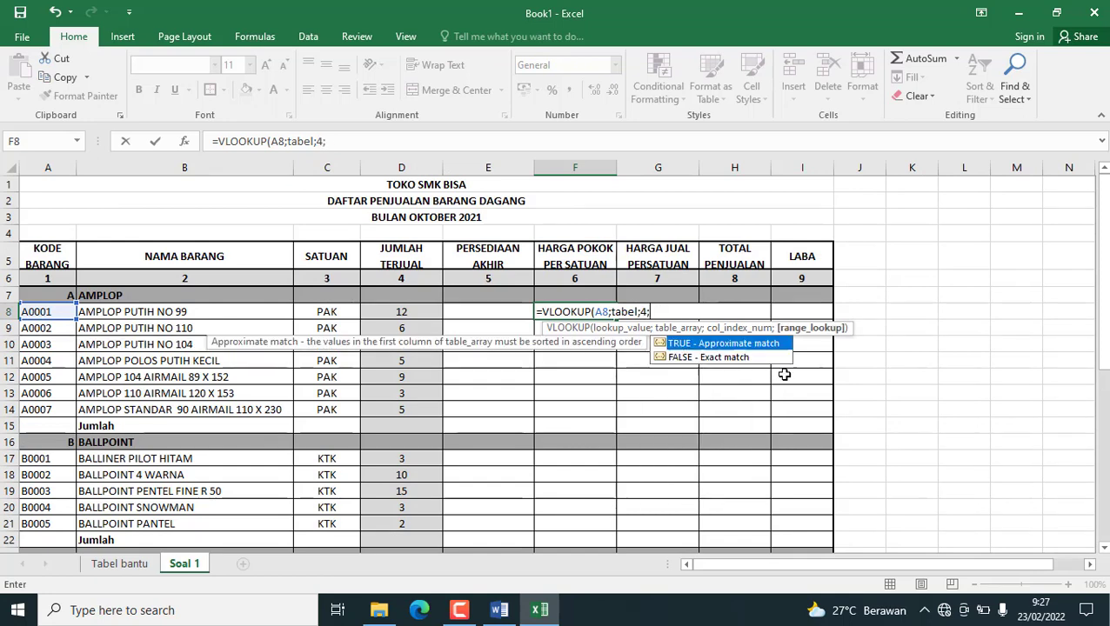
double_click(683, 359)
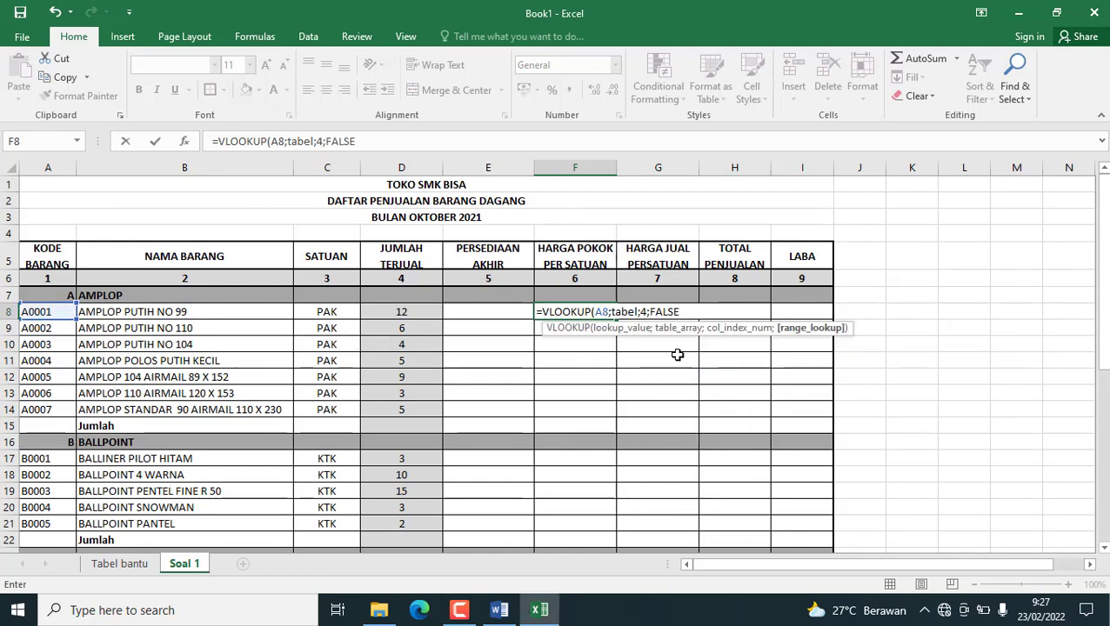
type(")")
key("Return")
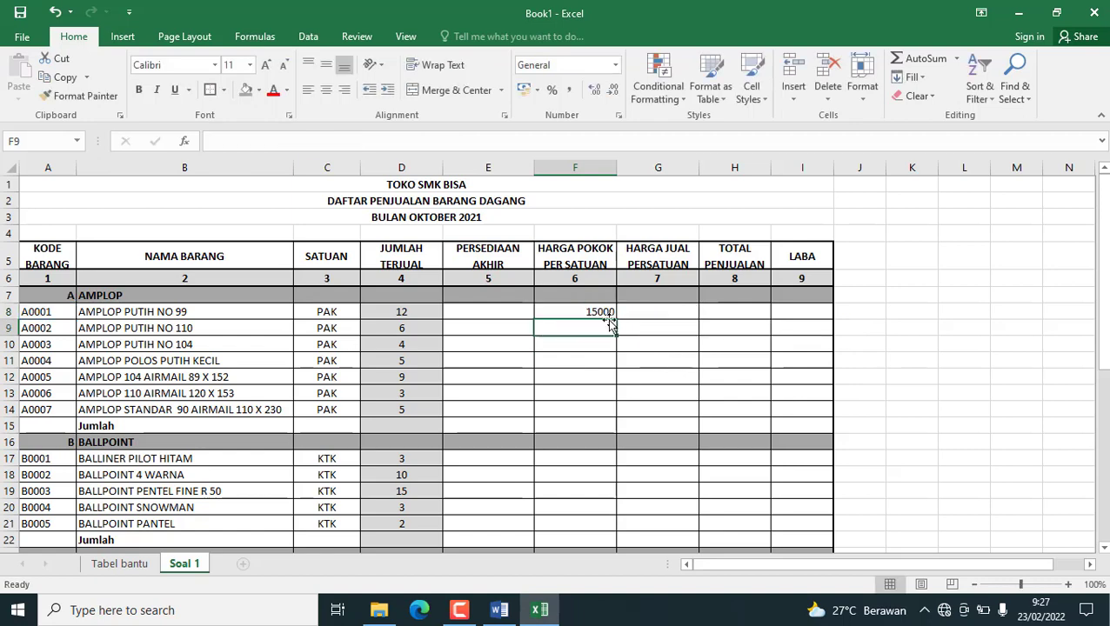
Fill the F8 cost price lookup down through F14 and select the AMPLOP prices F8:F14.
left_click(592, 310)
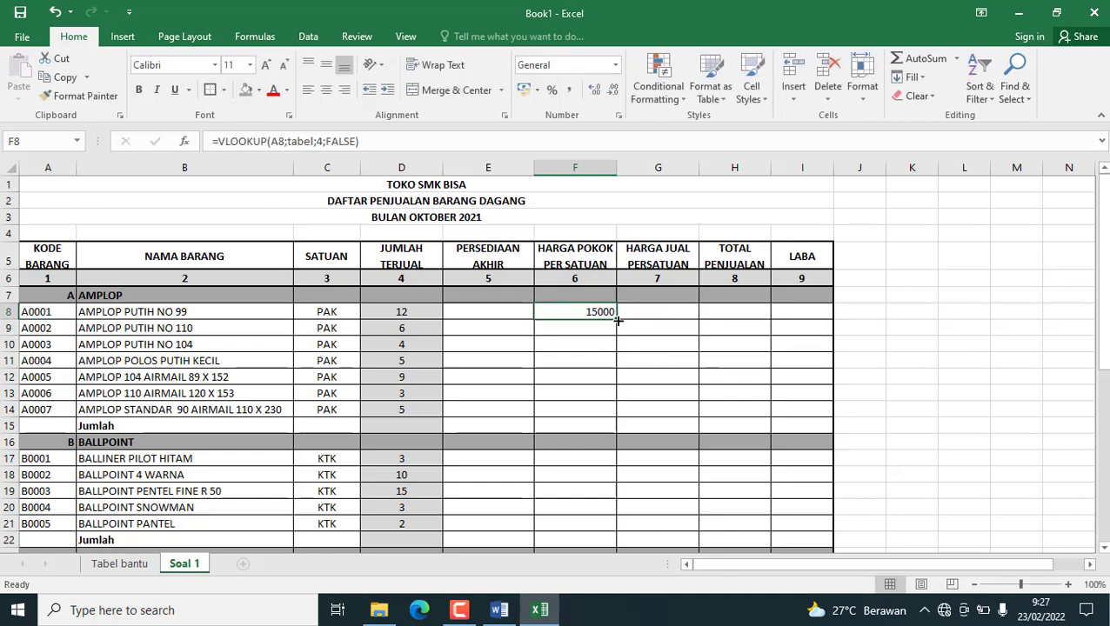
left_click_drag(618, 320, 615, 412)
left_click(602, 410)
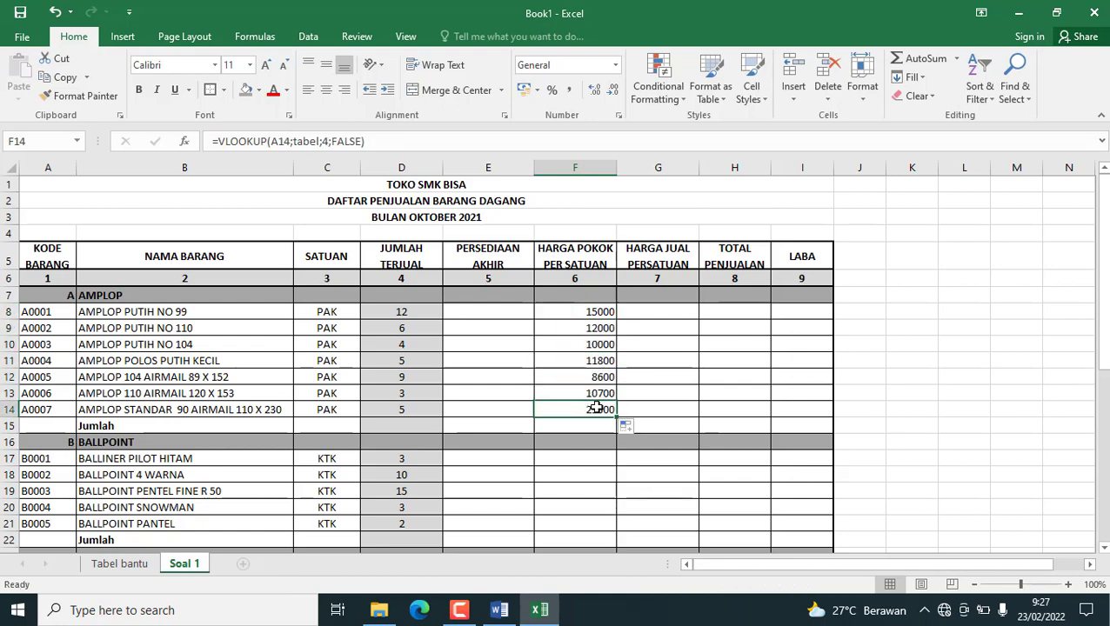
key("ctrl+c")
left_click_drag(596, 300, 596, 408)
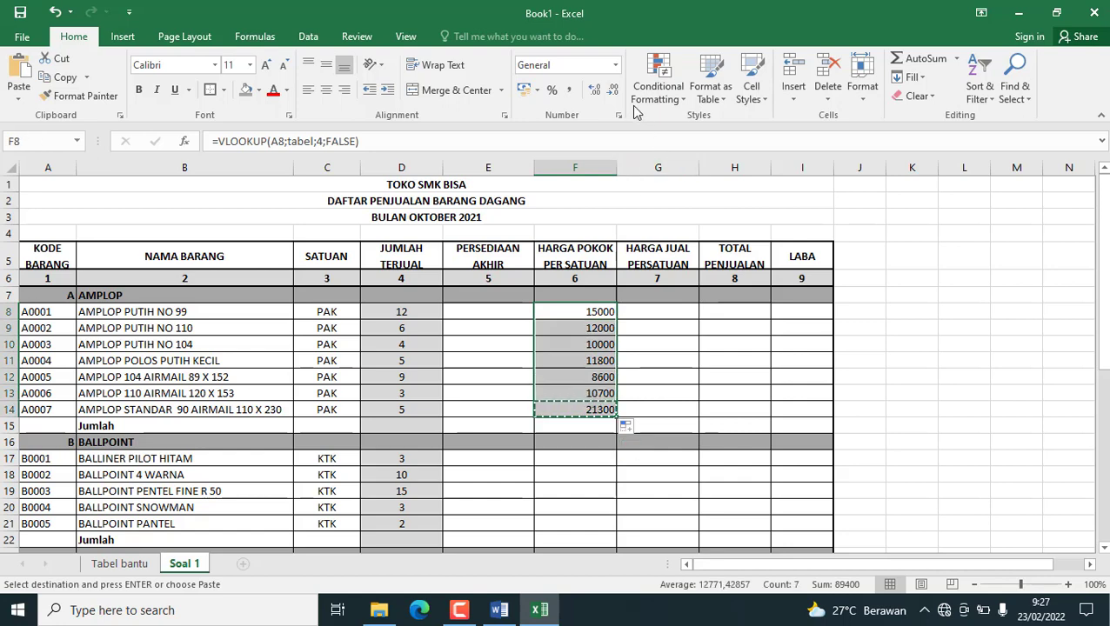
Format the cost prices F8:F14 as Accounting and copy the F8 lookup formula into F17:F21 and F24:F32.
left_click(616, 64)
left_click(591, 194)
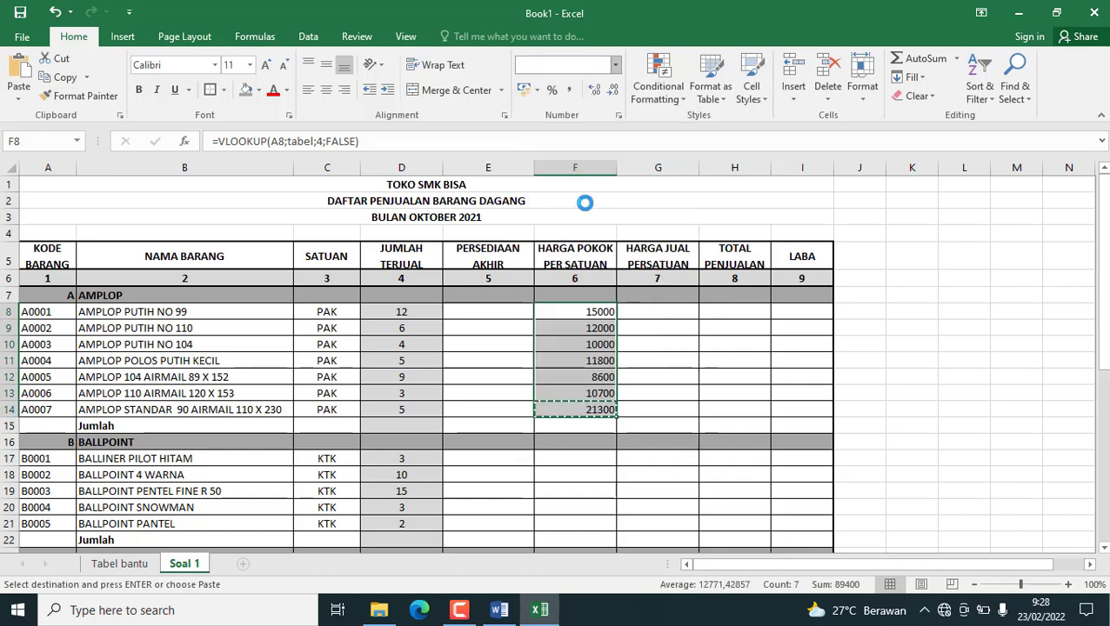
left_click(592, 318)
key("ctrl+c")
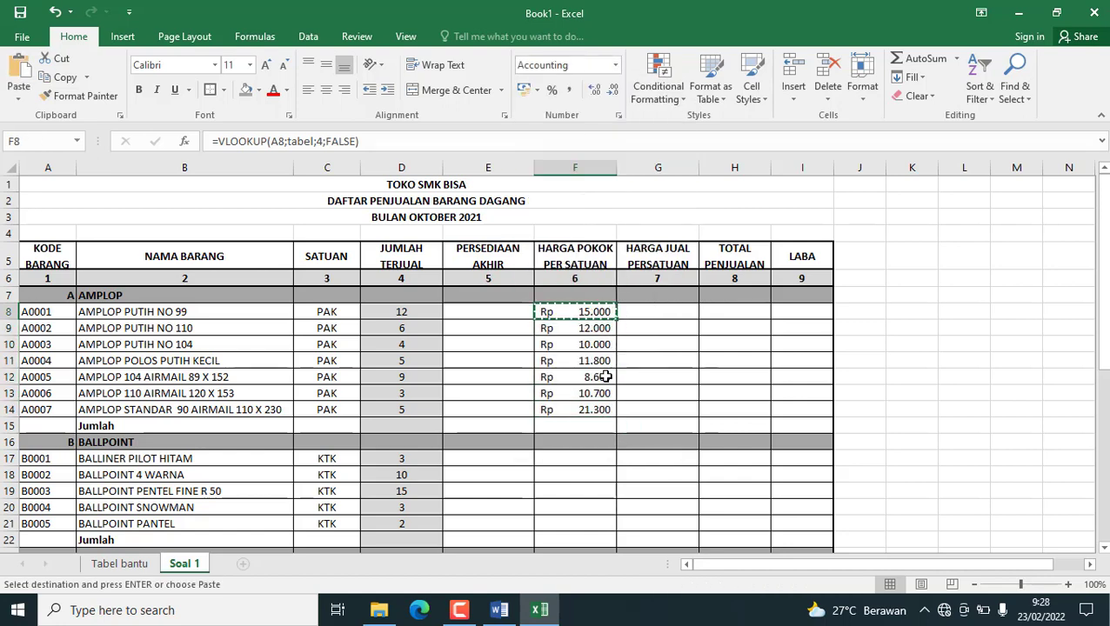
scroll(574, 348, "down", 2)
left_click_drag(567, 349, 580, 507)
key("ctrl+v")
scroll(579, 435, "down", 1)
key("ctrl+v")
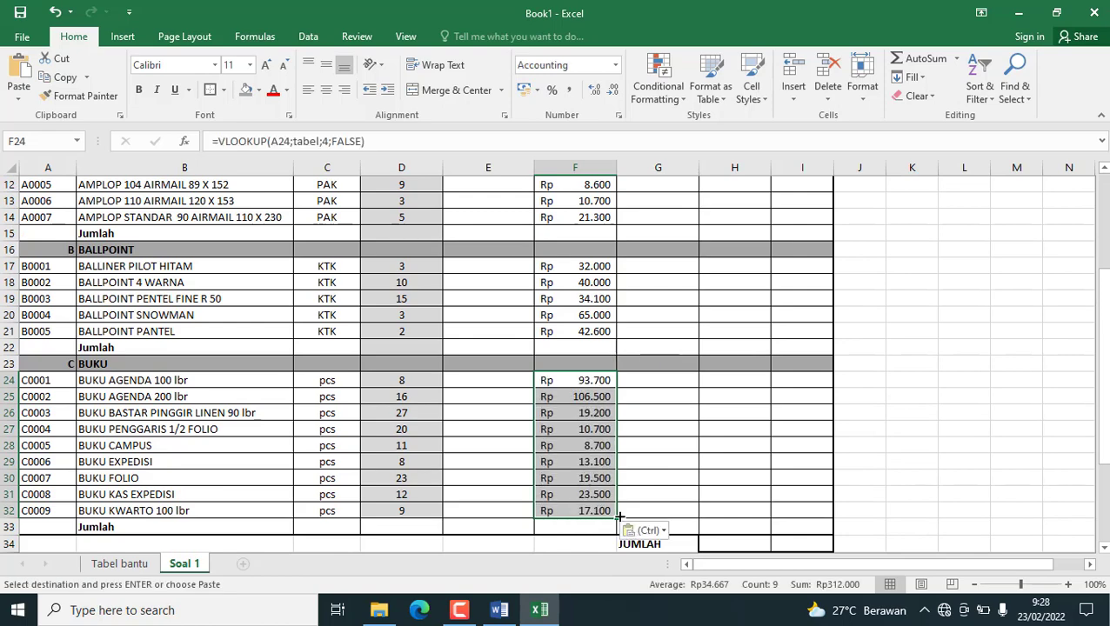
Read the task instruction for filling column 5 in the Pertanyaan list below the sales table.
scroll(627, 439, "up", 4)
left_click(641, 307)
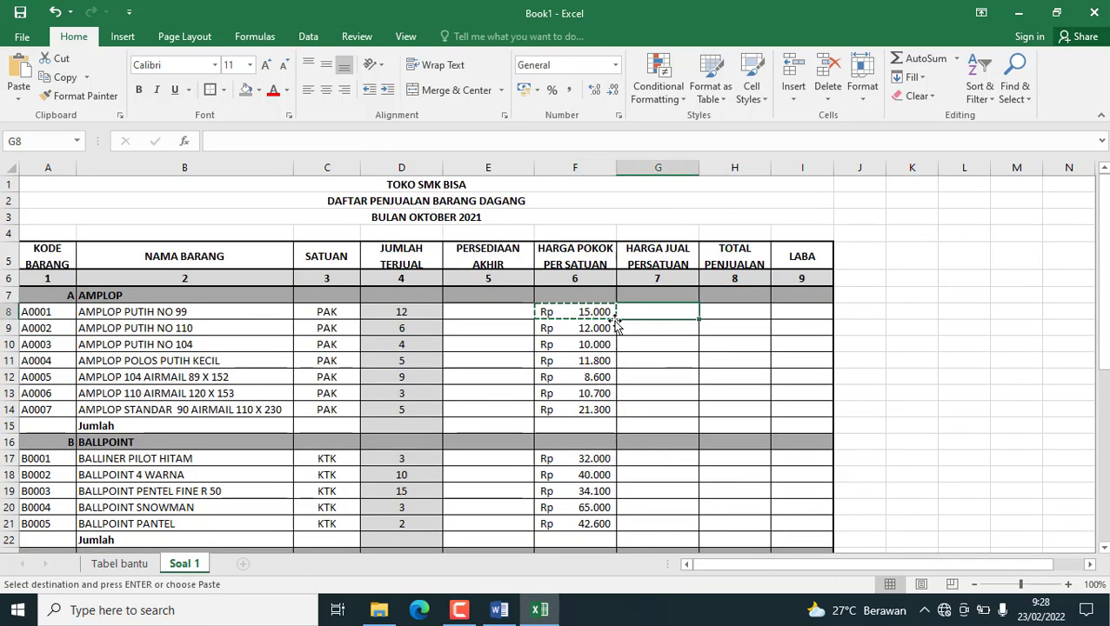
left_click(609, 315)
left_click(646, 307)
double_click(646, 308)
scroll(542, 409, "down", 8)
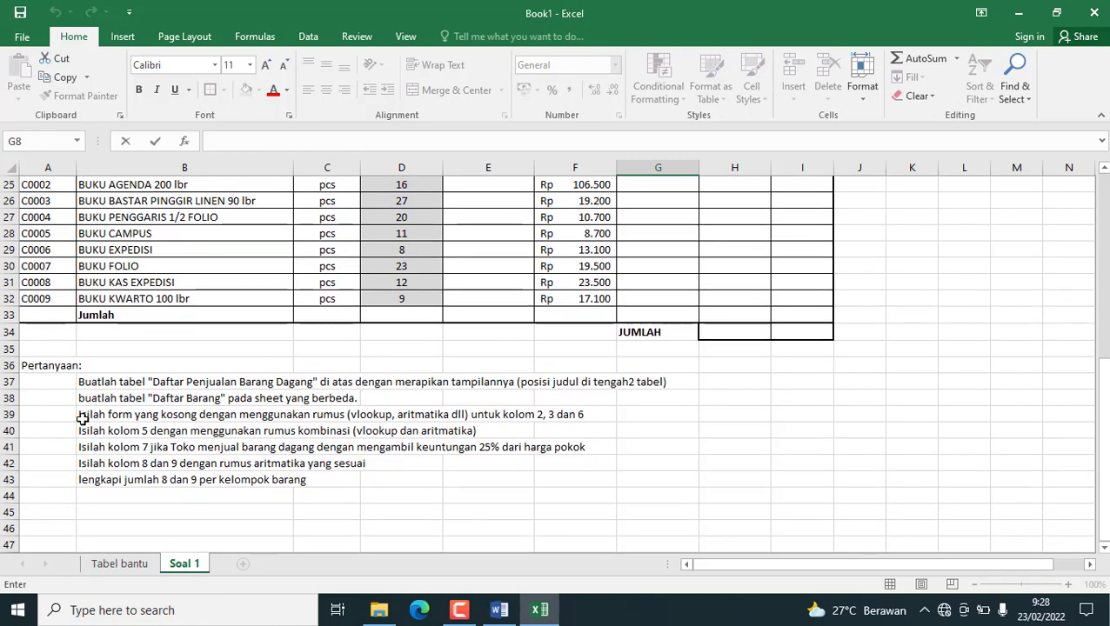
left_click(81, 416)
left_click(90, 432)
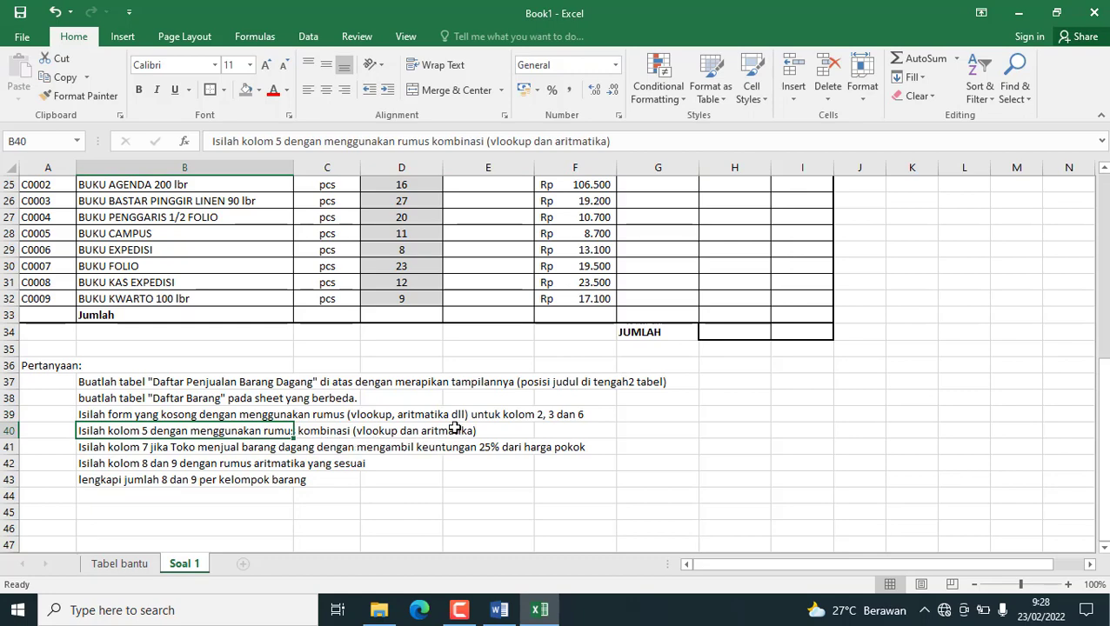
scroll(454, 430, "up", 8)
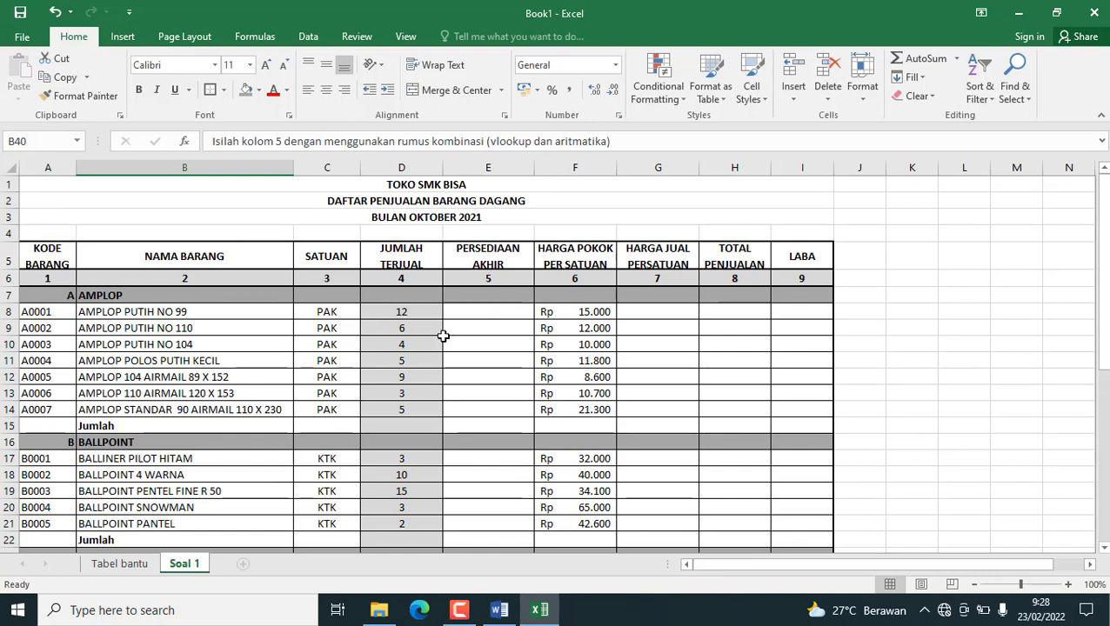
Compare the PERSEDIAAN entry in E6 of Tabel bantu with the JUMLAH TERJUAL entry in D8 of Soal 1.
left_click(482, 323)
left_click(481, 309)
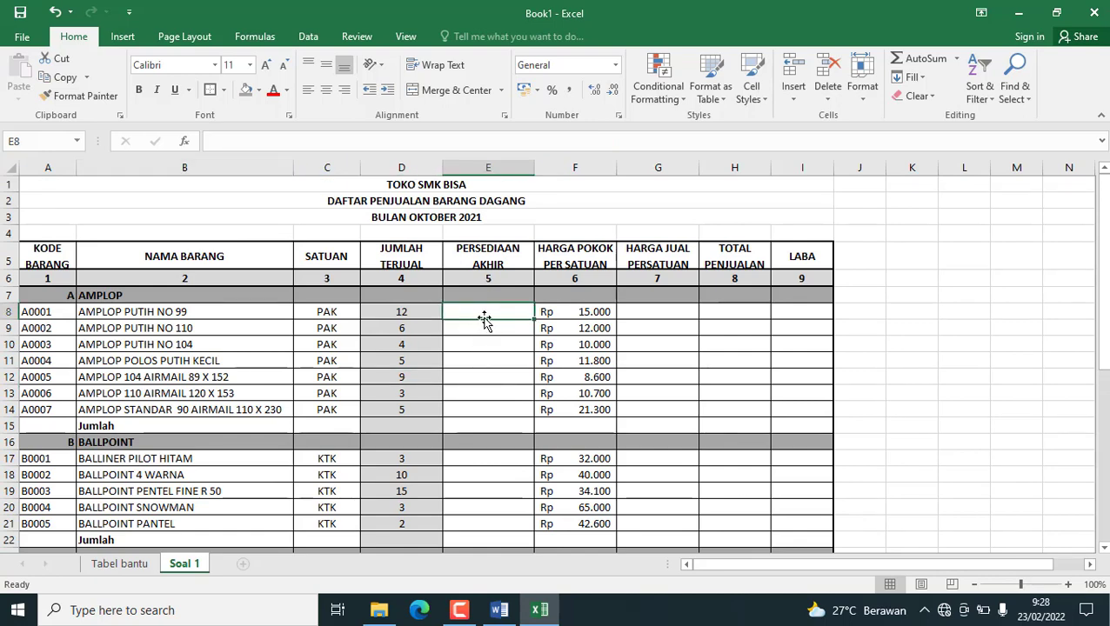
left_click(126, 564)
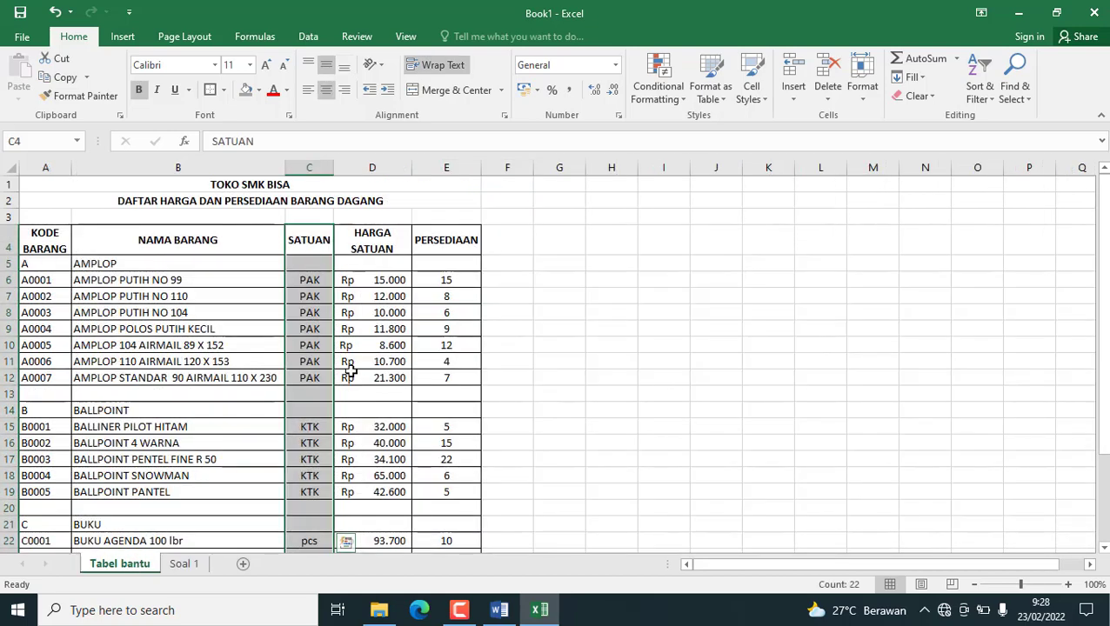
left_click(439, 279)
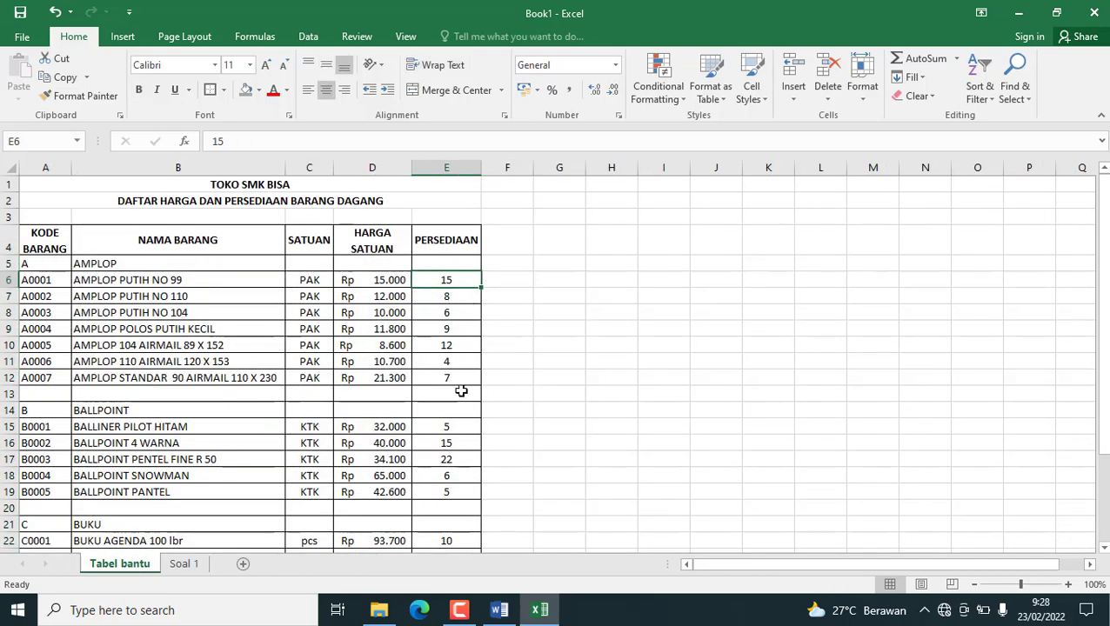
left_click(184, 563)
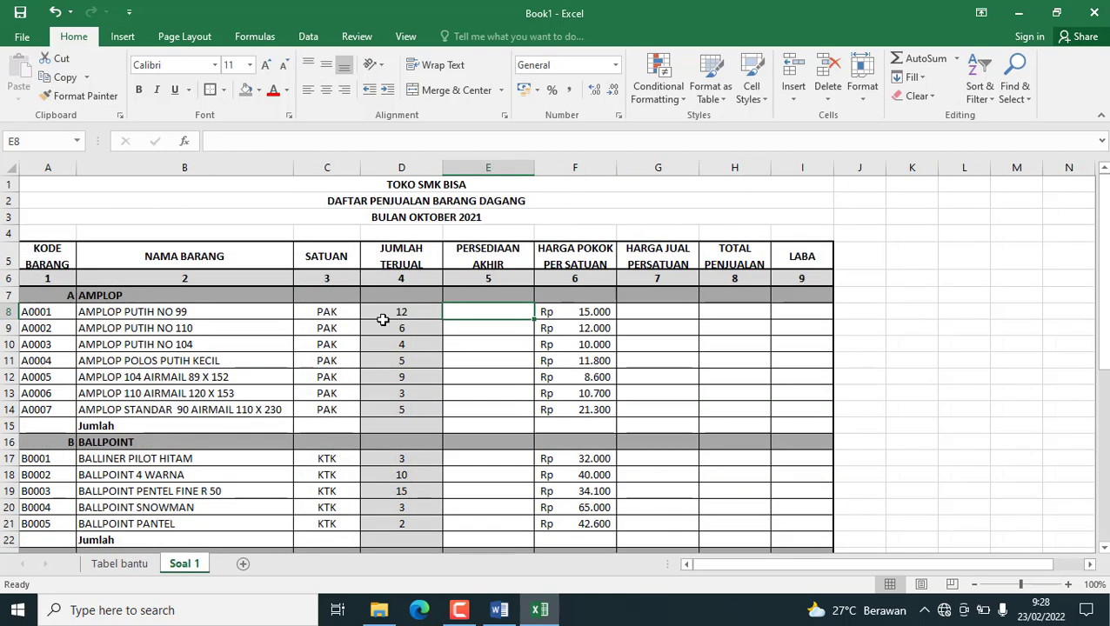
left_click(399, 319)
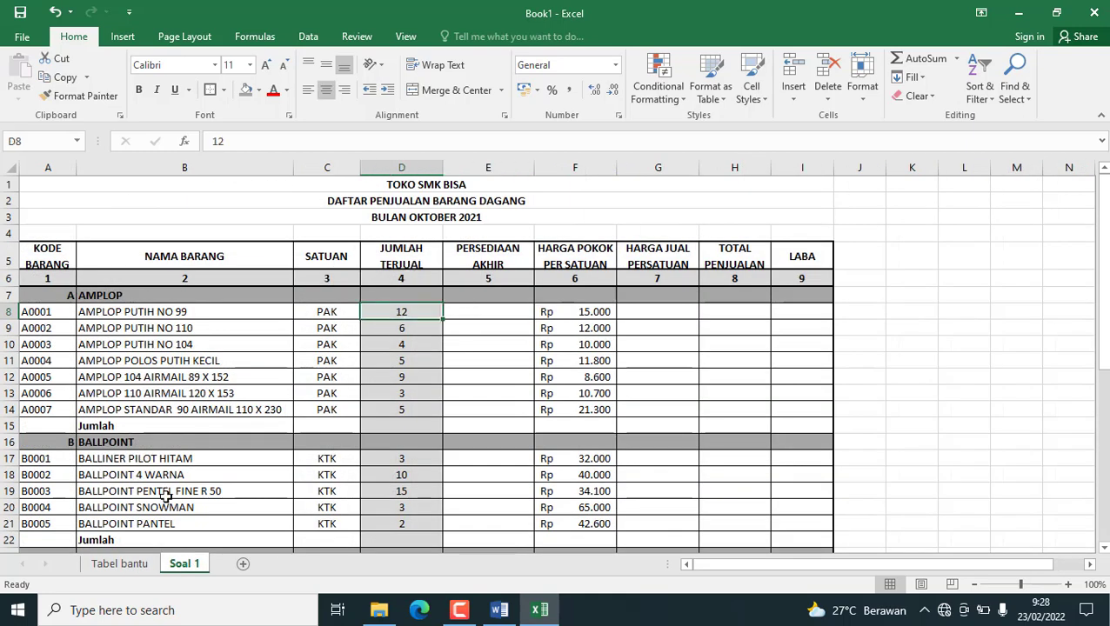
left_click(119, 564)
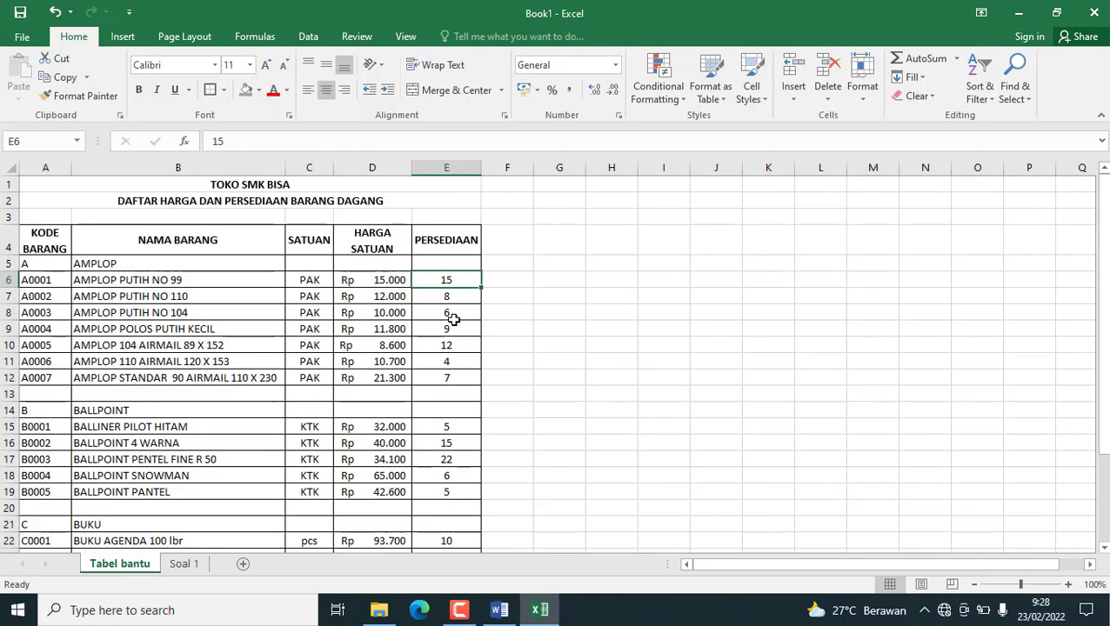
left_click(183, 563)
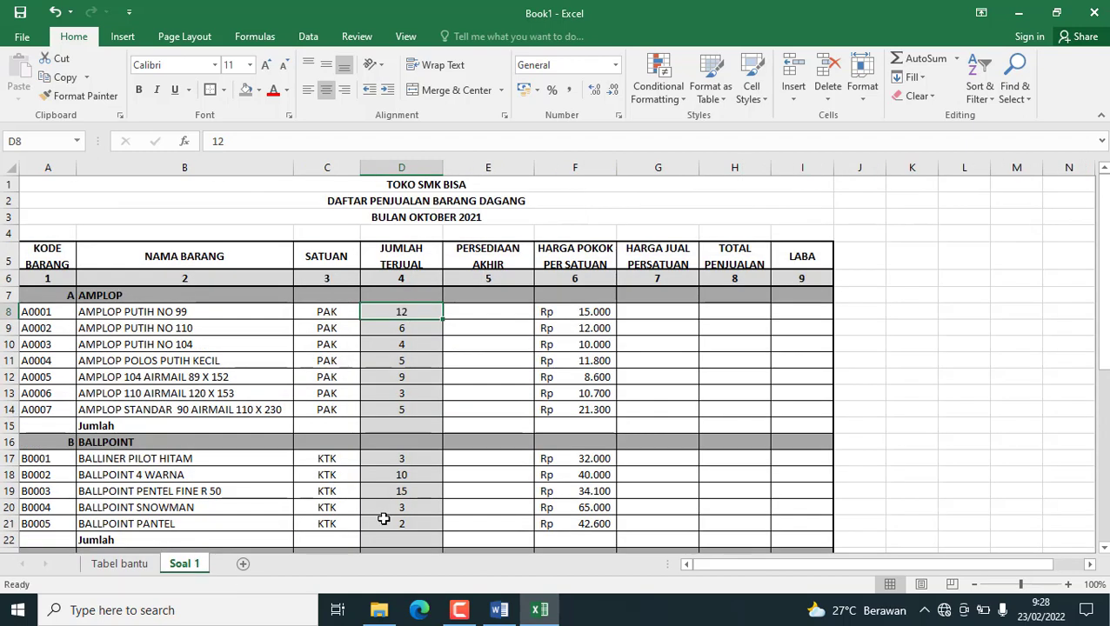
Enter 3 in E8 as the ending stock of AMPLOP PUTIH NO 99.
left_click(516, 316)
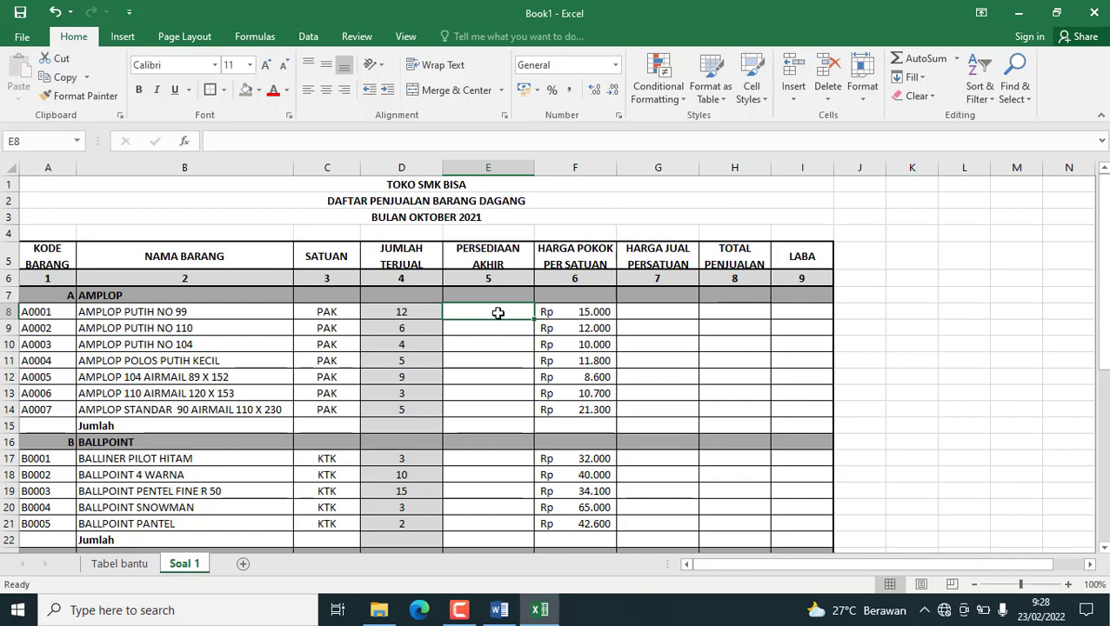
type("3")
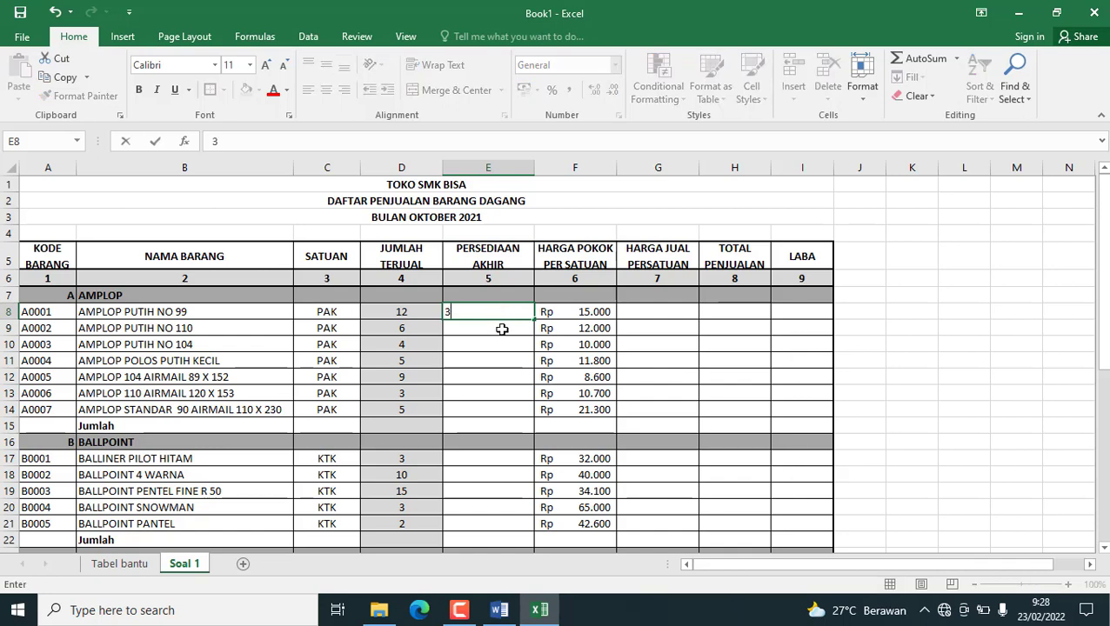
key("Return")
Begin a VLOOKUP formula in E8 under PERSEDIAAN AKHIR with A8 as lookup value and tabel as table array.
left_click(481, 314)
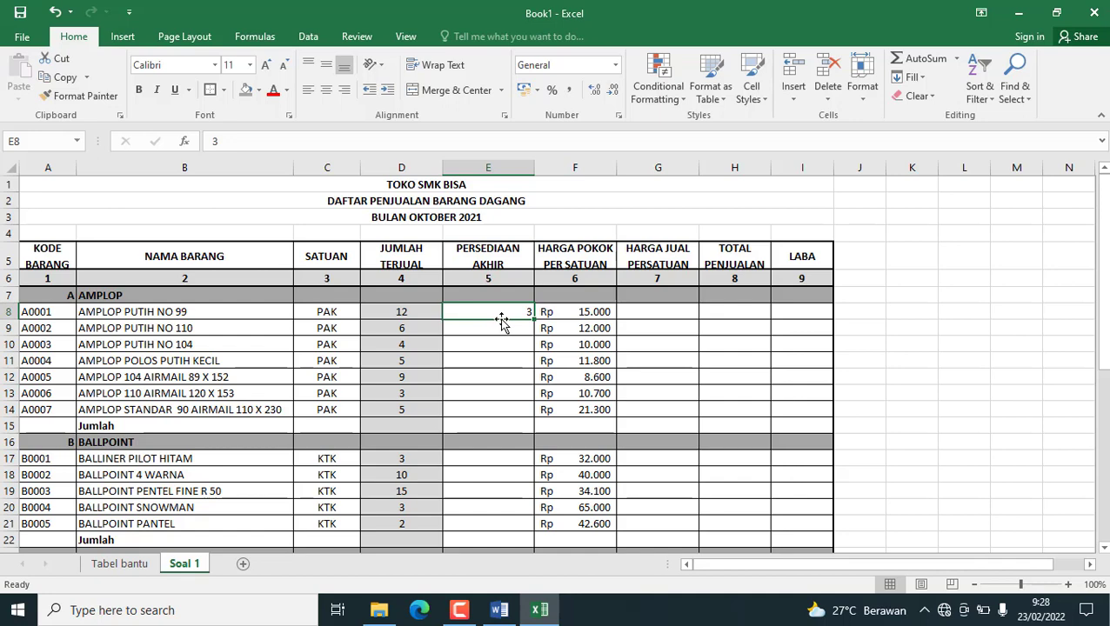
type("=vlok")
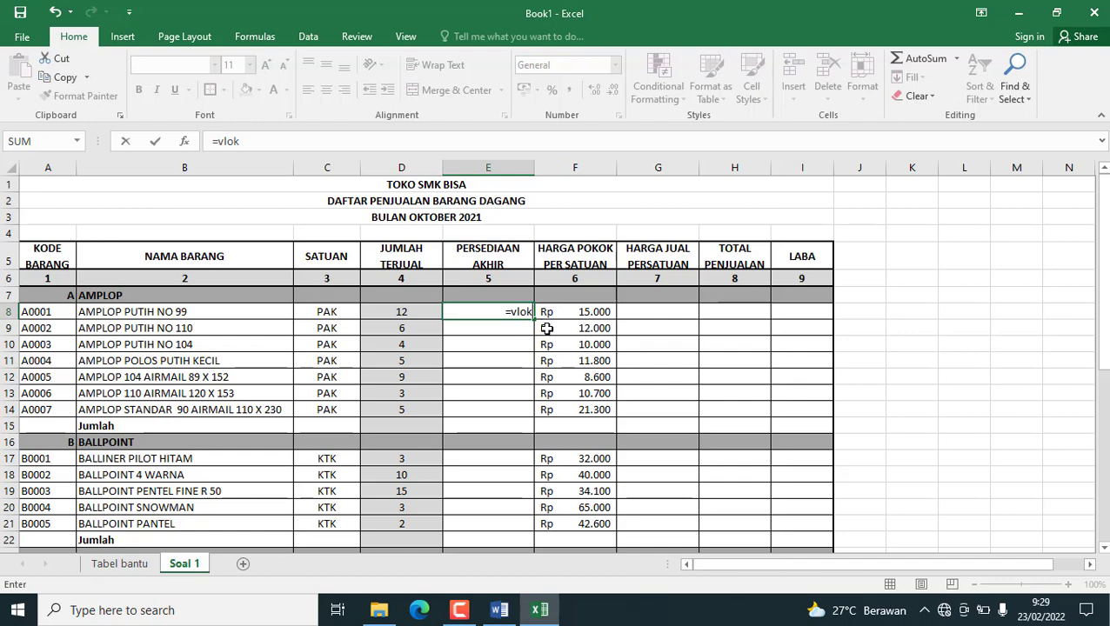
key("BackSpace")
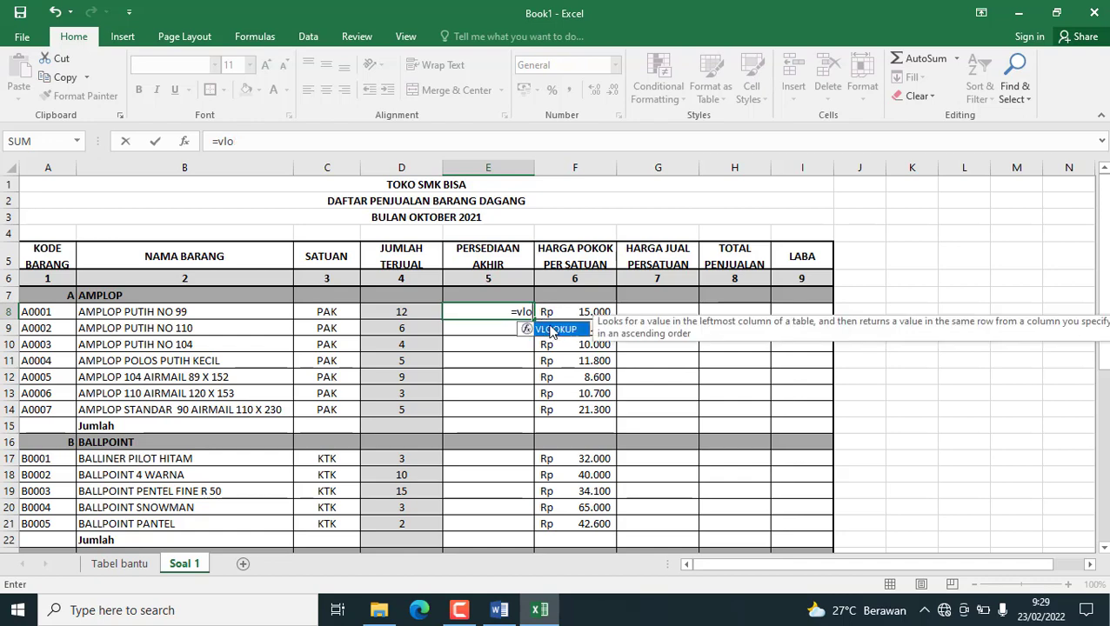
key("Tab")
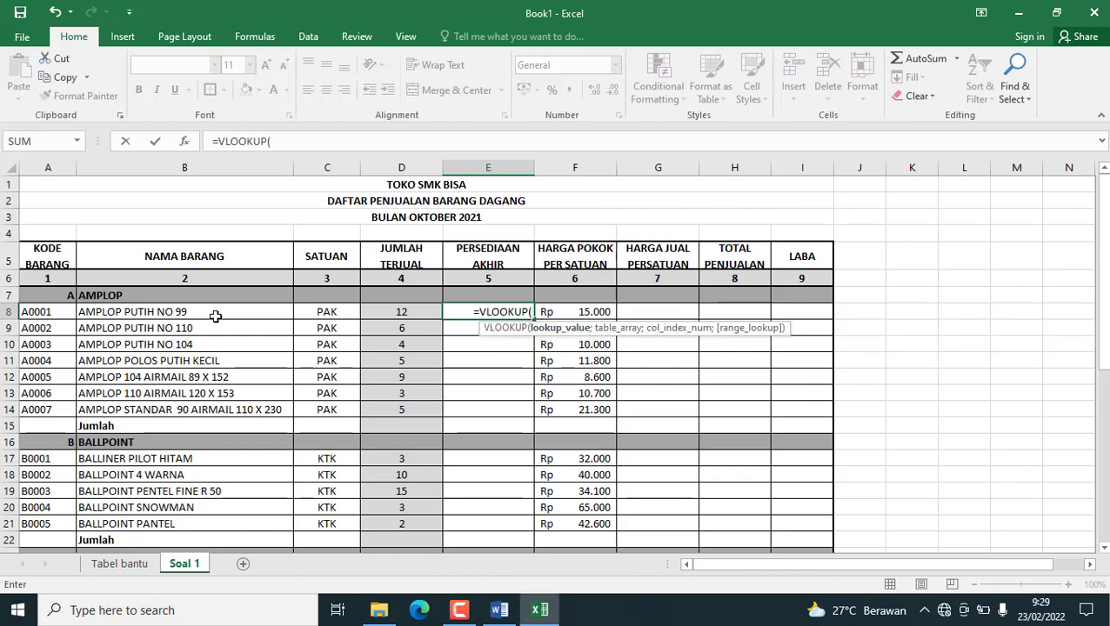
left_click(39, 313)
type(";")
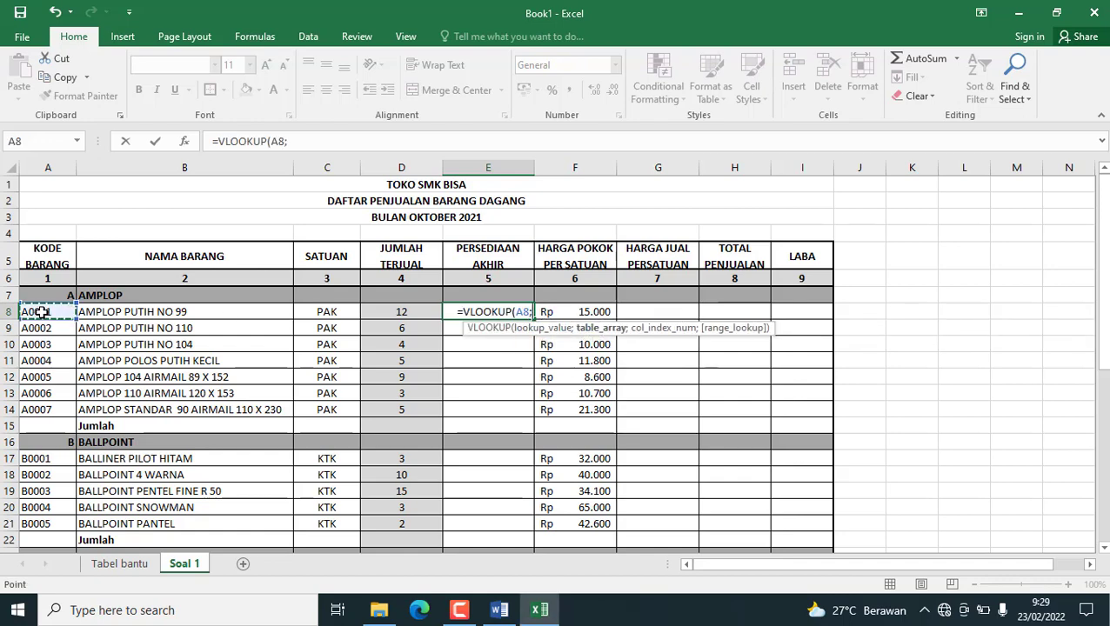
type("tab")
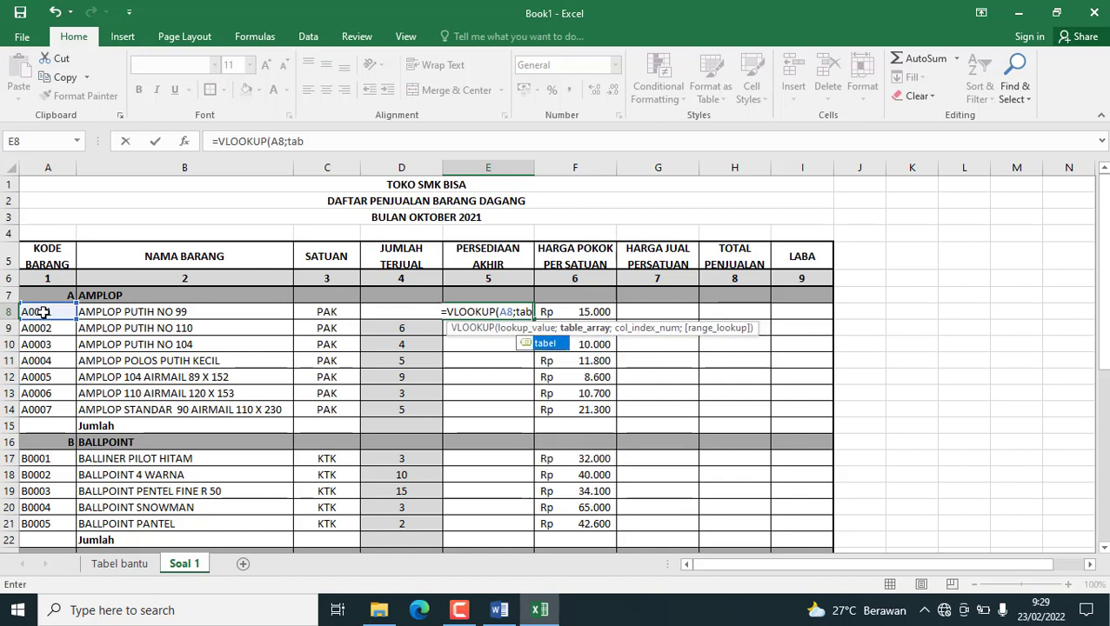
double_click(546, 344)
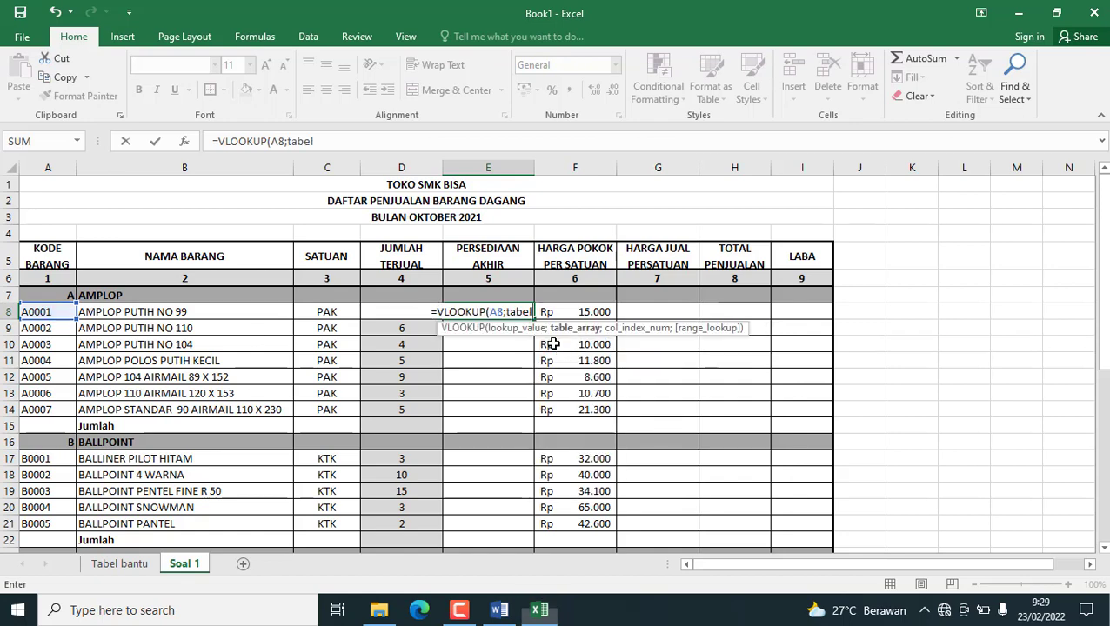
Give the E8 lookup column index 5 and exact match FALSE, and close its parenthesis.
type(";")
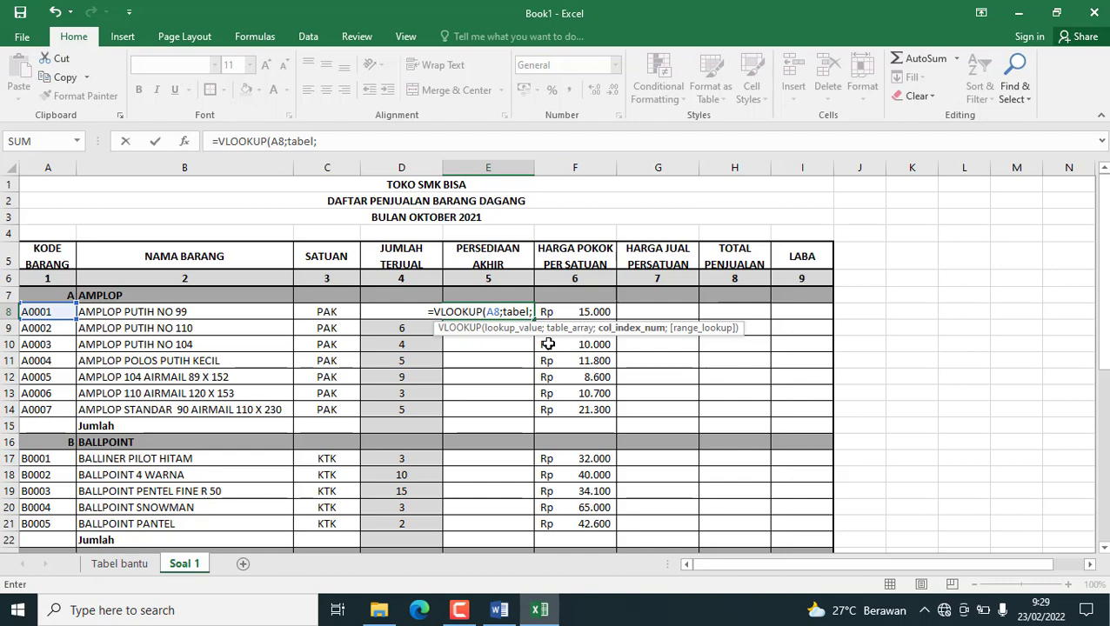
type("5;")
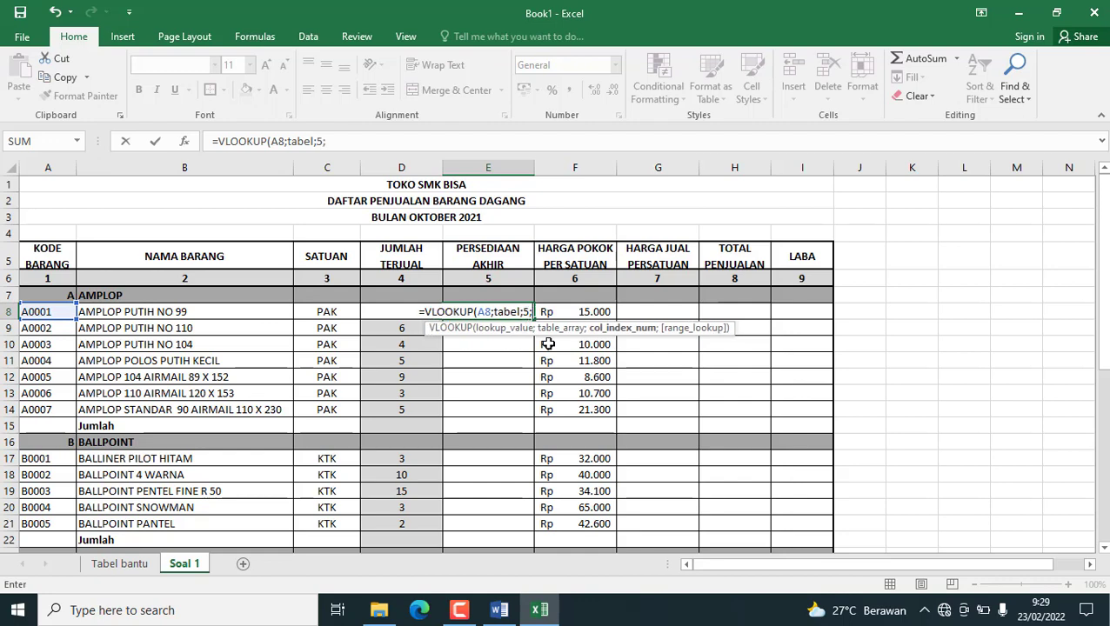
double_click(581, 357)
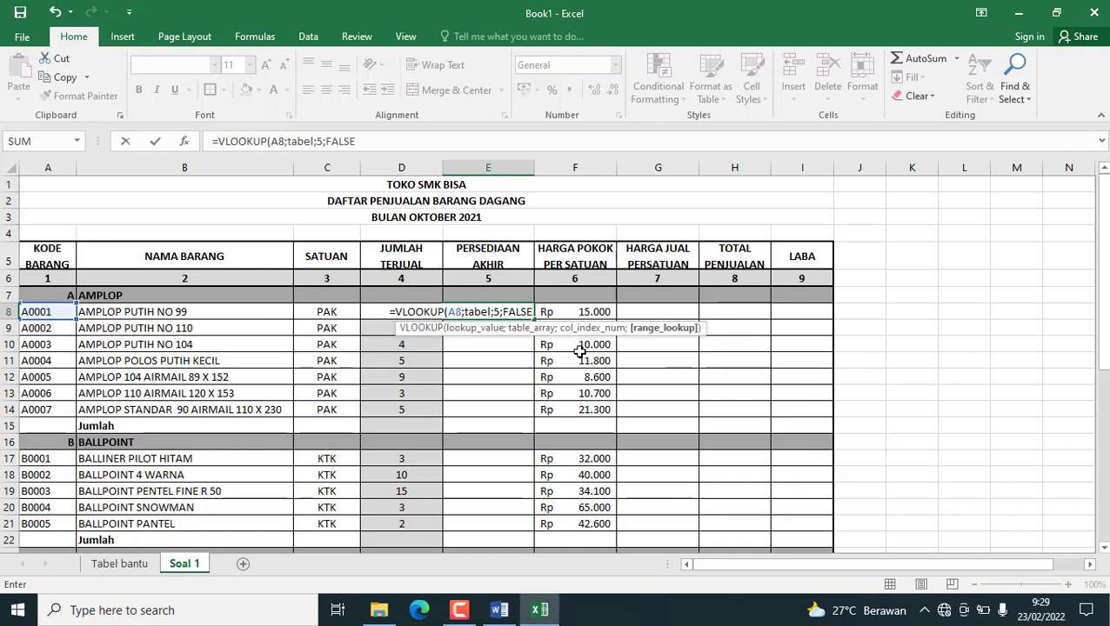
type(")")
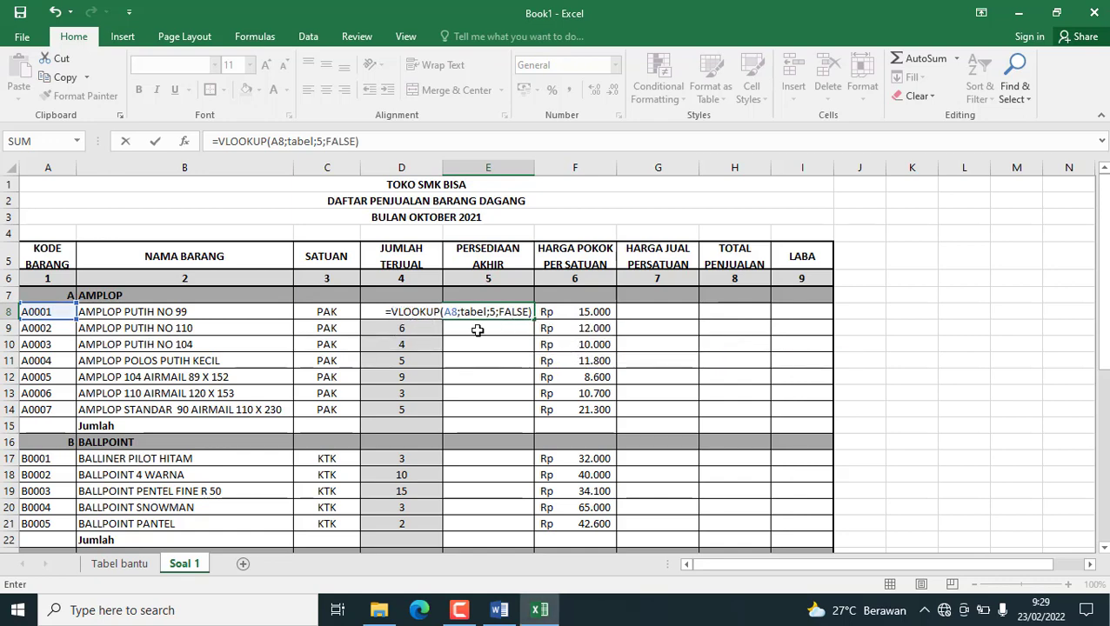
type("-")
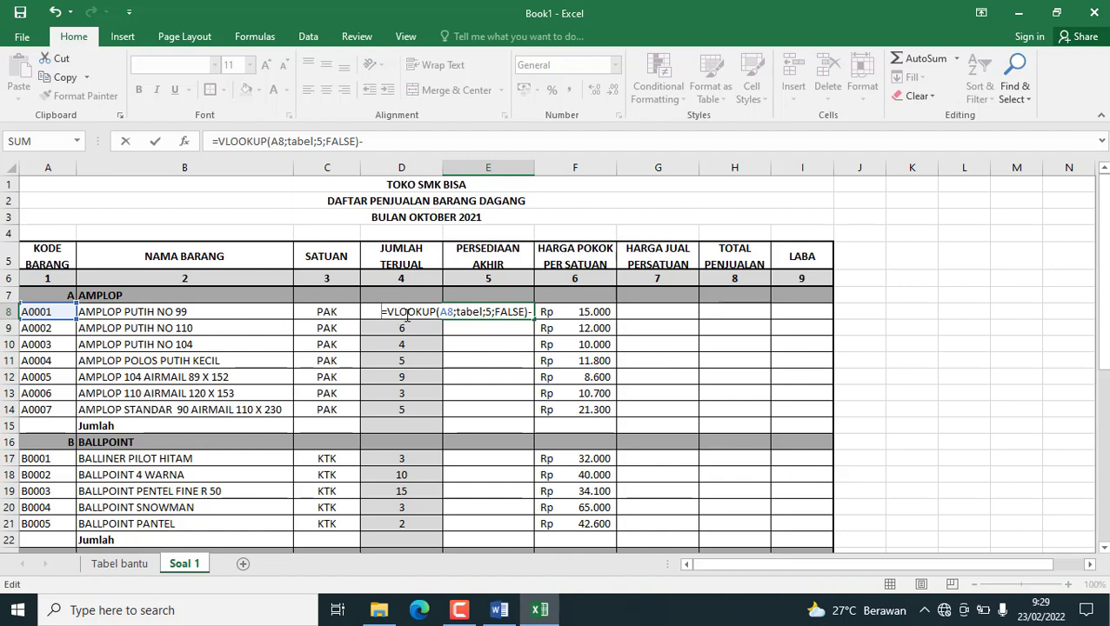
Subtract the sold quantity D8 from the E8 lookup, completing =VLOOKUP(A8;tabel;5;FALSE)-D8.
type("d")
key("BackSpace")
type("D")
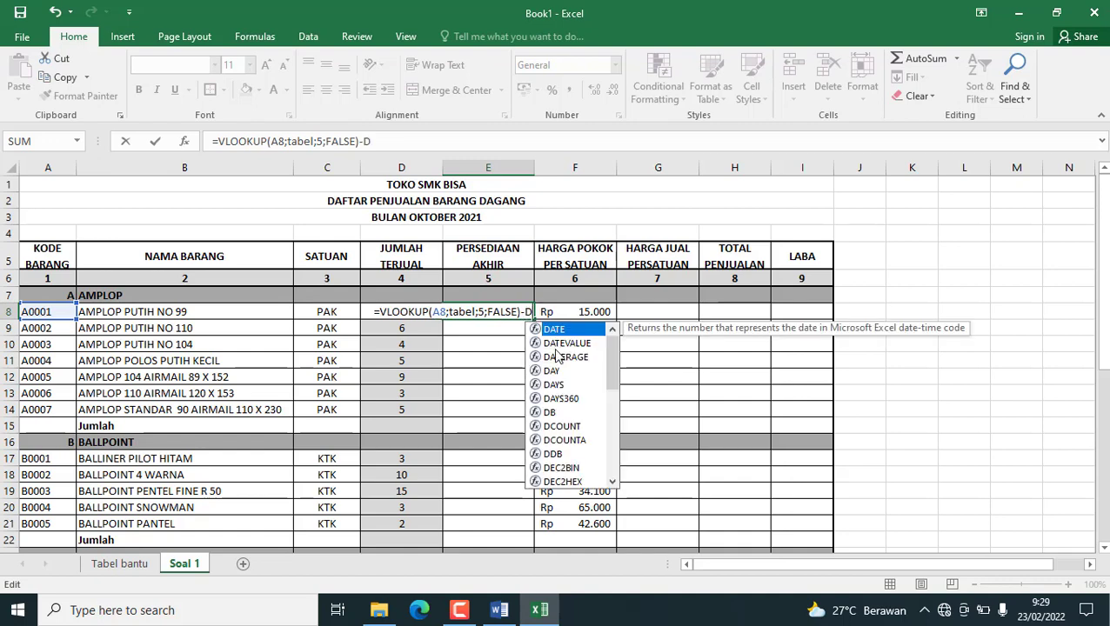
type("8")
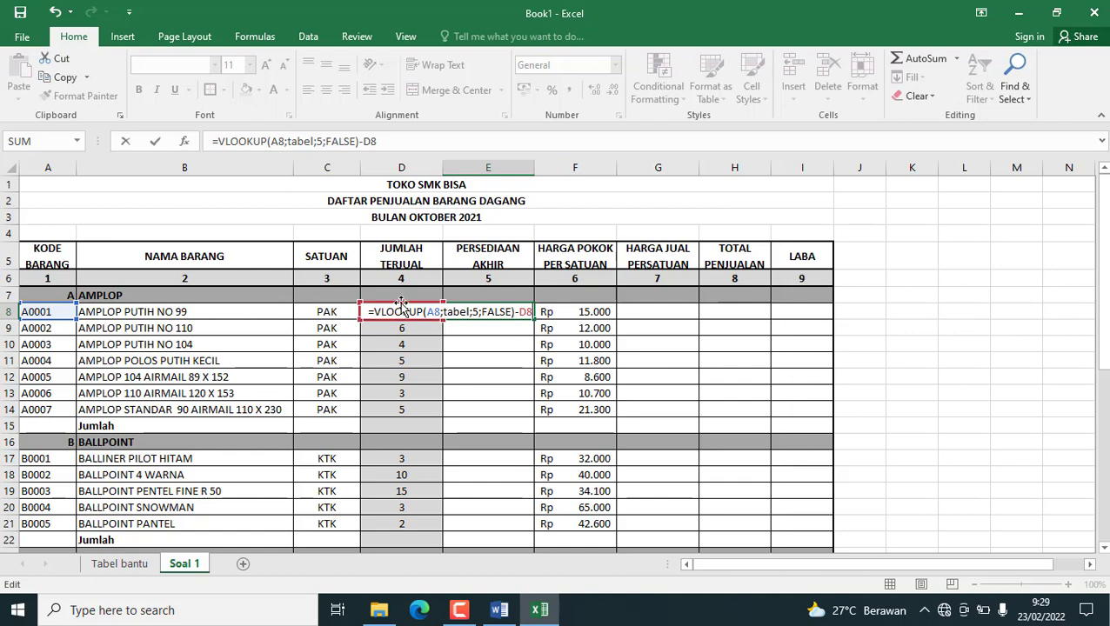
key("Return")
Fill the E8 ending stock formula down through E14 and center the cells E8:E14.
left_click(470, 311)
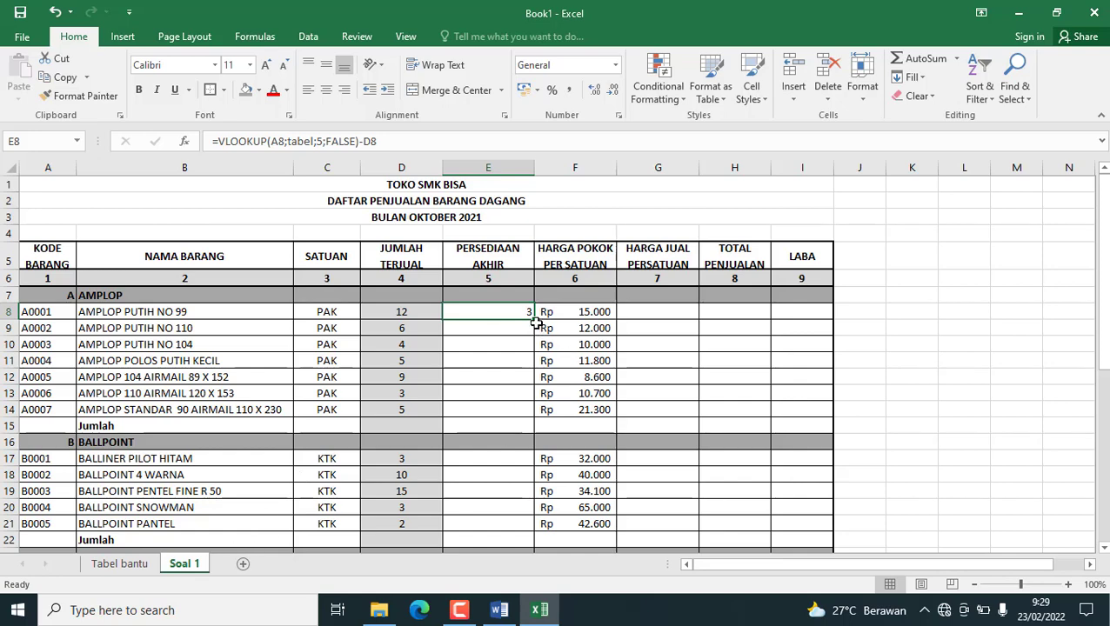
left_click_drag(534, 319, 531, 415)
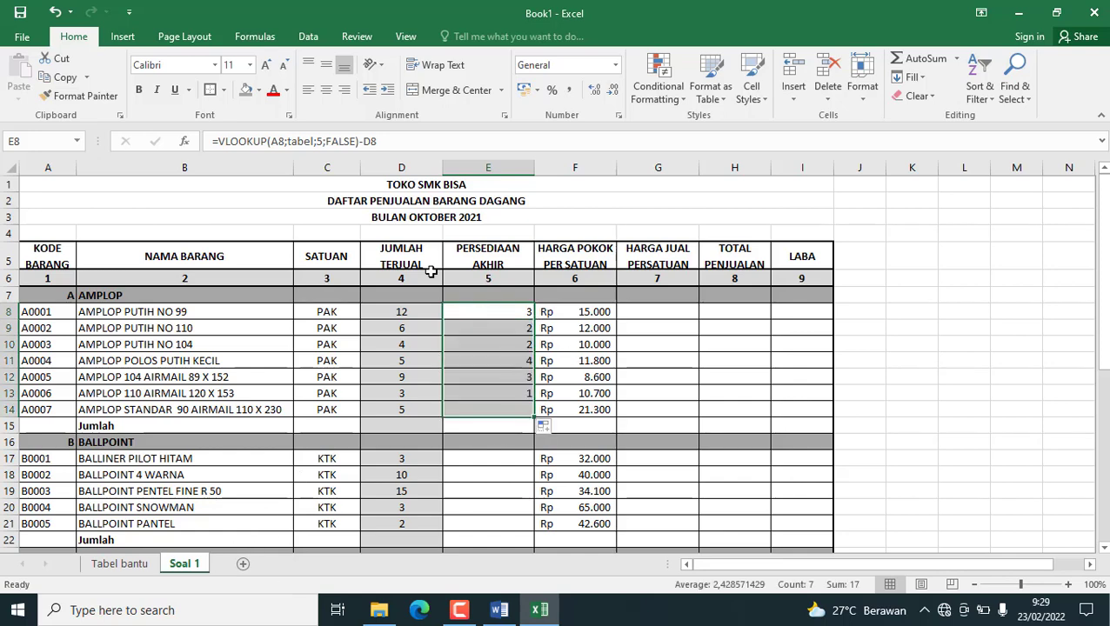
left_click(326, 90)
Copy the E8 ending stock formula into the BALLPOINT rows E17:E21 and the BUKU rows E24:E32.
left_click(476, 314)
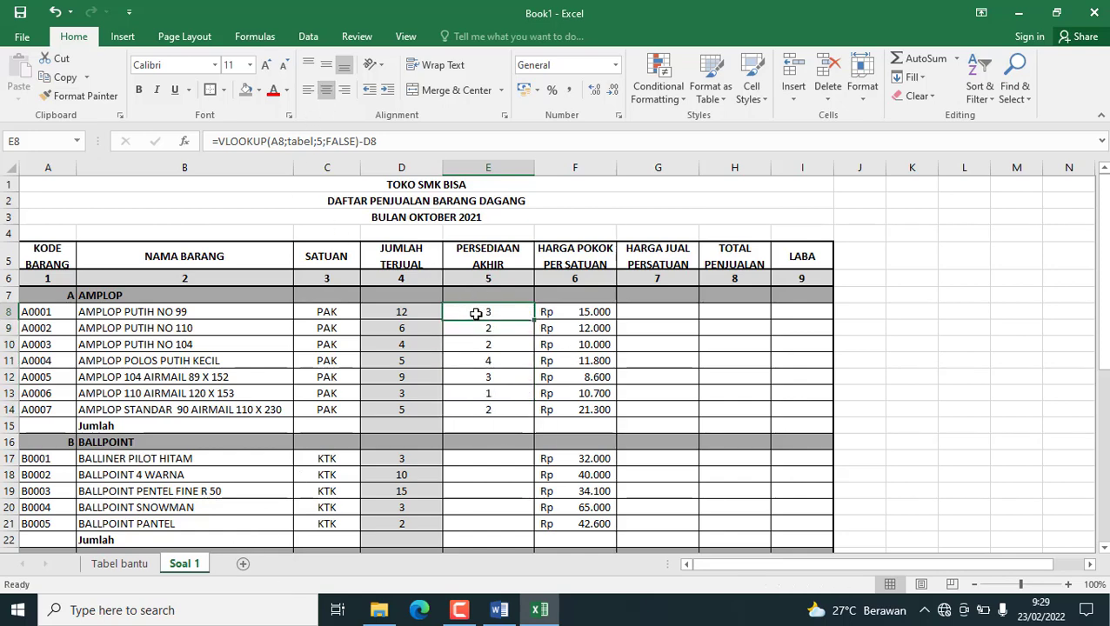
key("ctrl+c")
scroll(478, 327, "down", 2)
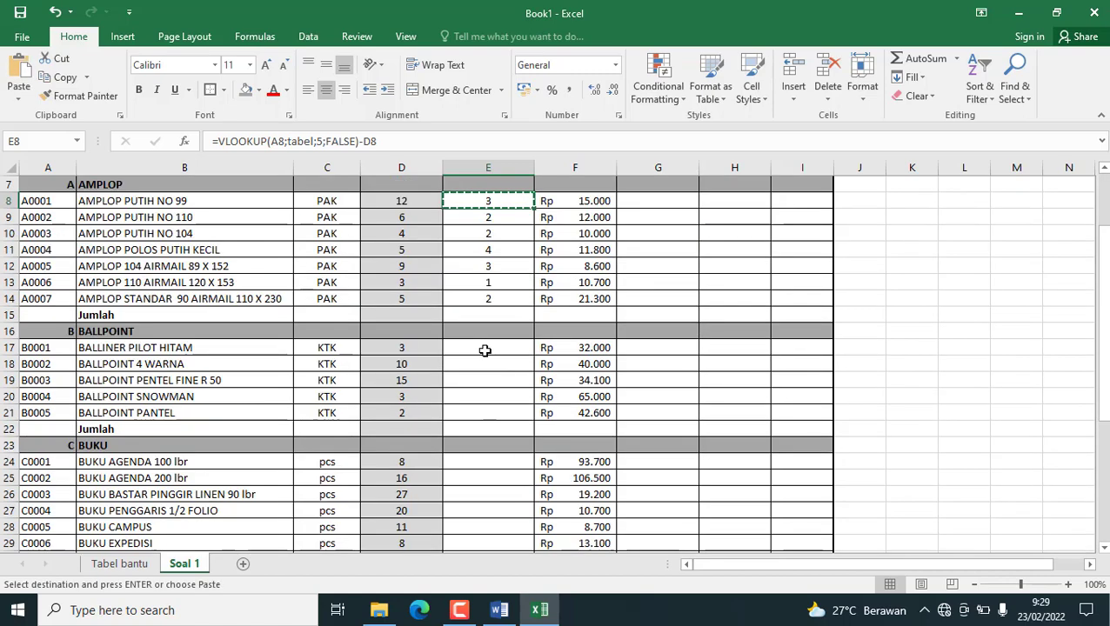
left_click_drag(486, 351, 477, 409)
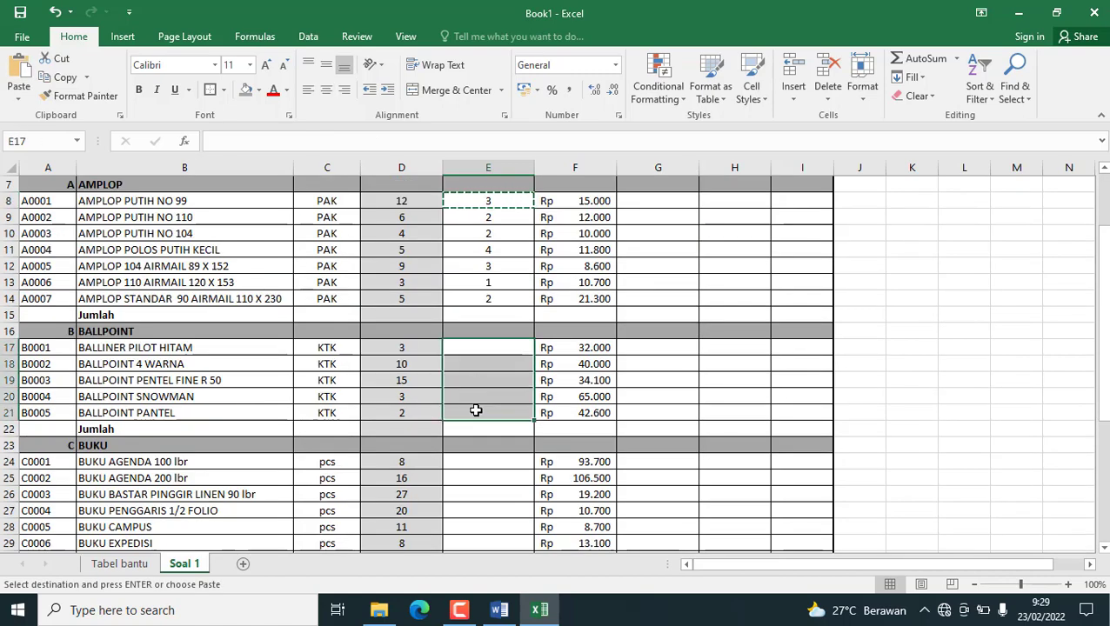
key("ctrl+v")
scroll(474, 406, "down", 2)
left_click_drag(461, 367, 489, 488)
key("ctrl+v")
Read the task instruction for filling column 7, HARGA JUAL PERSATUAN, in the Pertanyaan list.
scroll(522, 461, "up", 4)
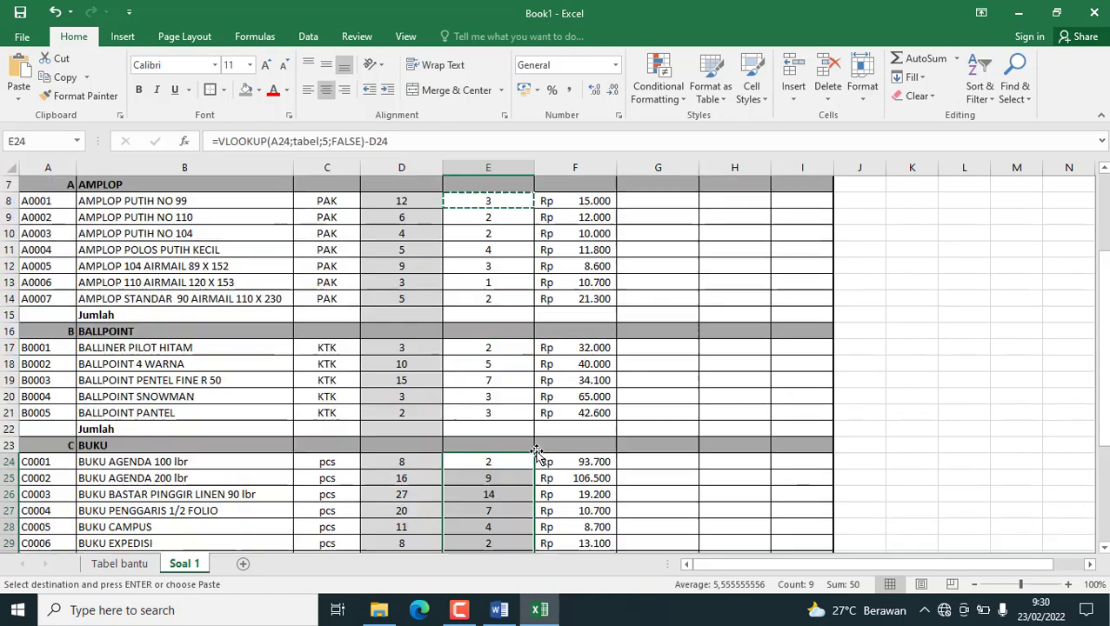
scroll(431, 448, "up", 1)
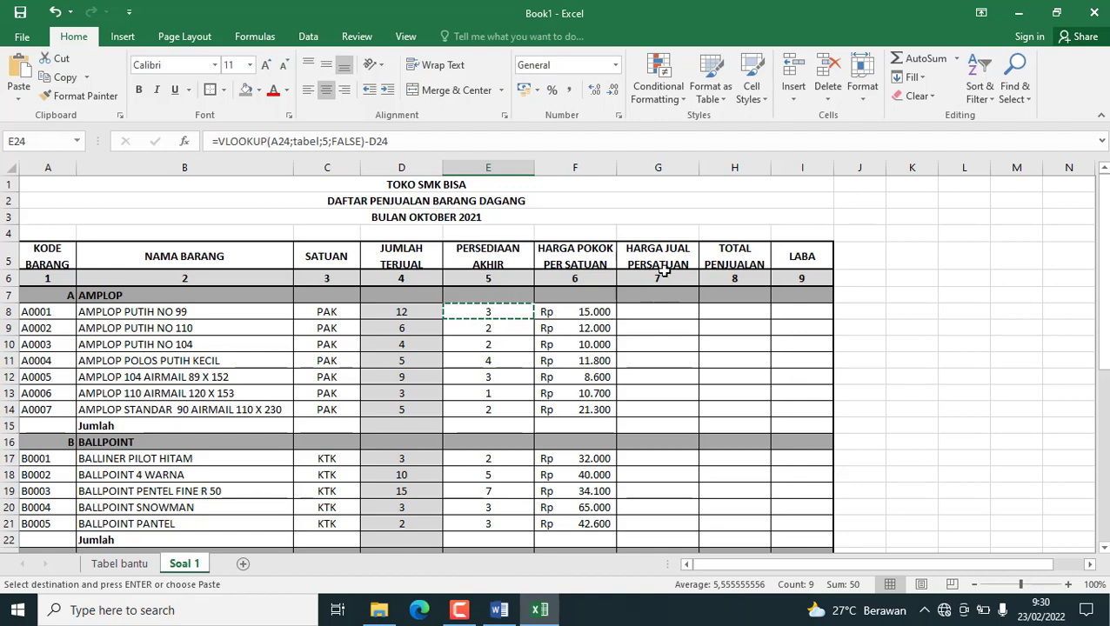
left_click(636, 307)
scroll(636, 308, "down", 7)
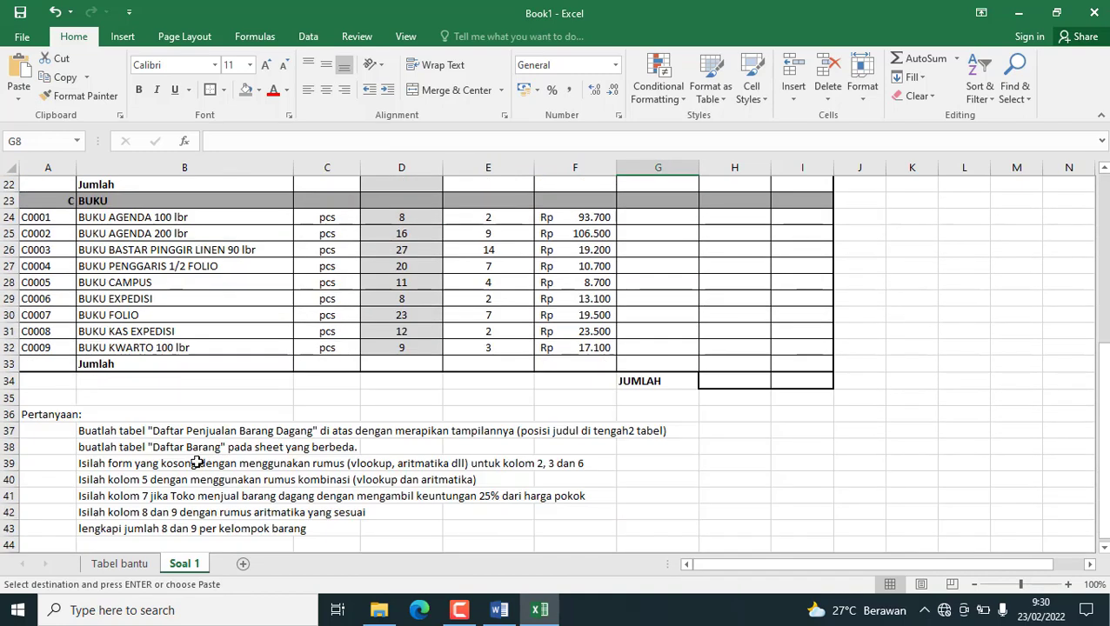
left_click(95, 495)
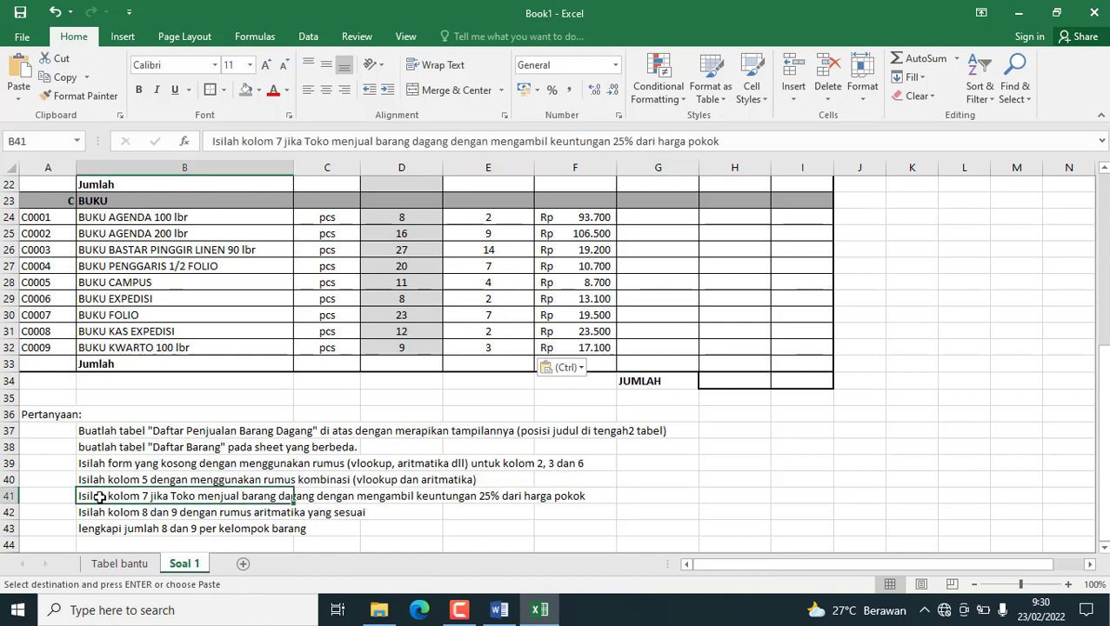
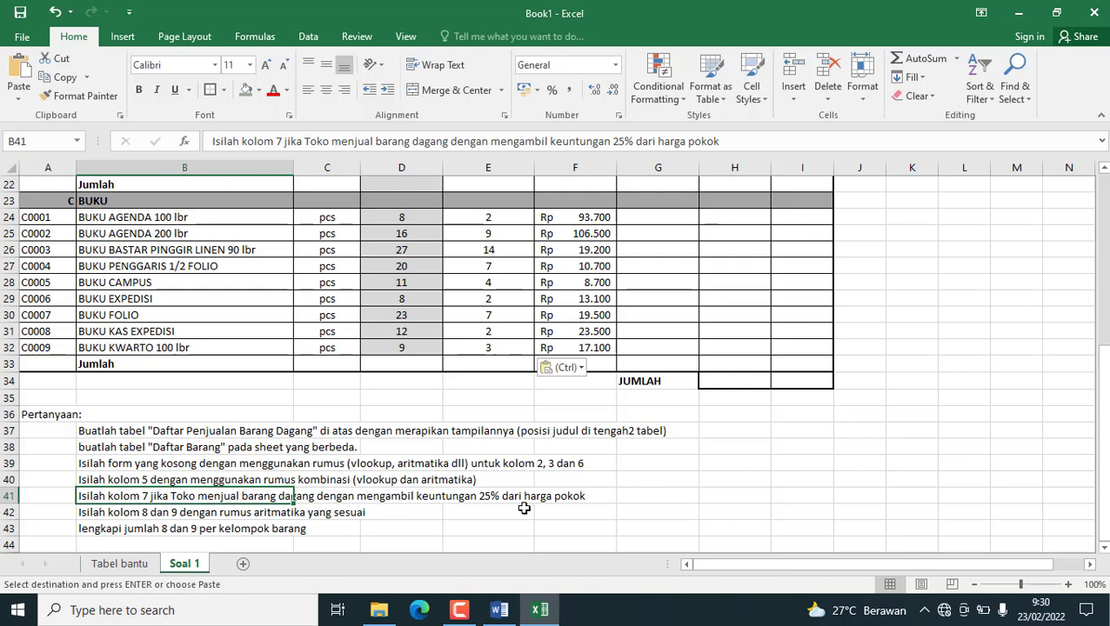
Calculate the HARGA JUAL PERSATUAN in G8 as cost price plus 25% profit, using =(F8*25%)+F8.
scroll(545, 496, "up", 7)
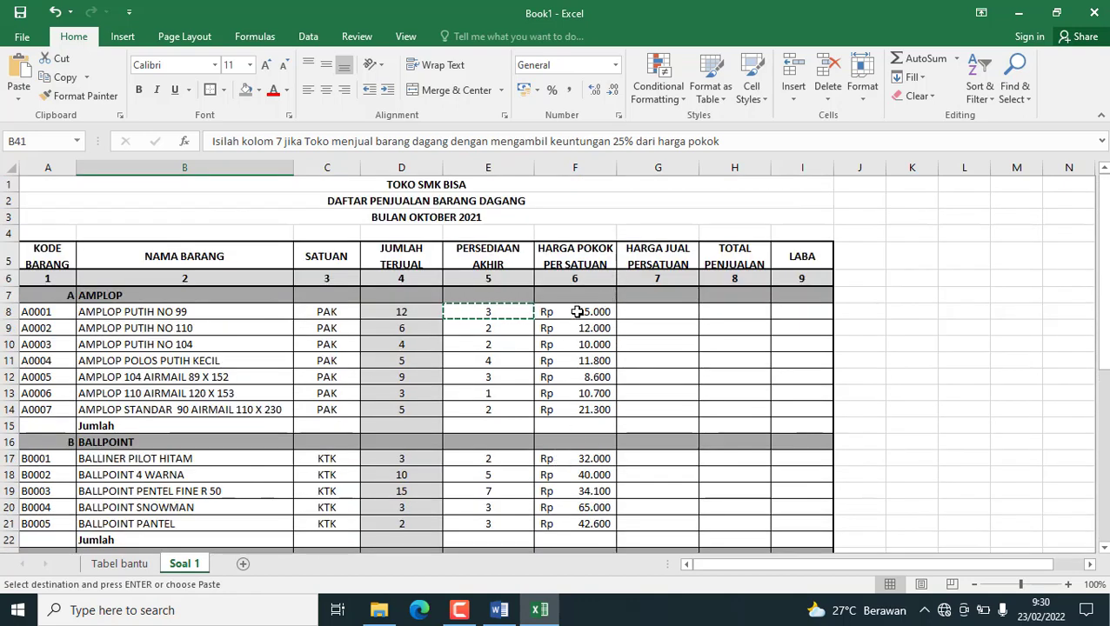
left_click(577, 311)
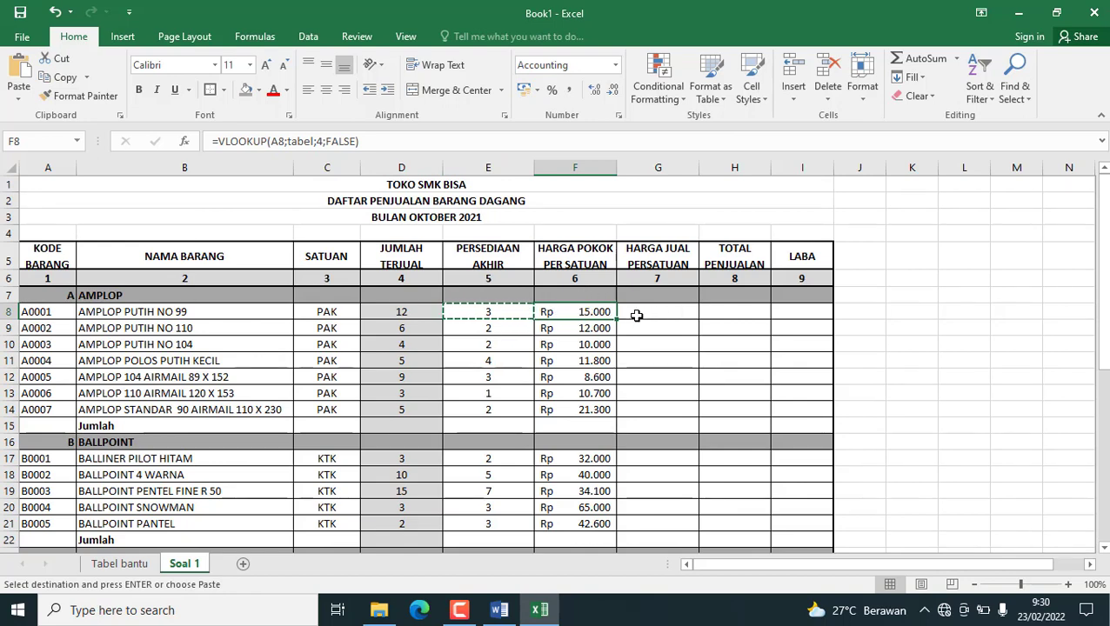
left_click(639, 314)
type("=")
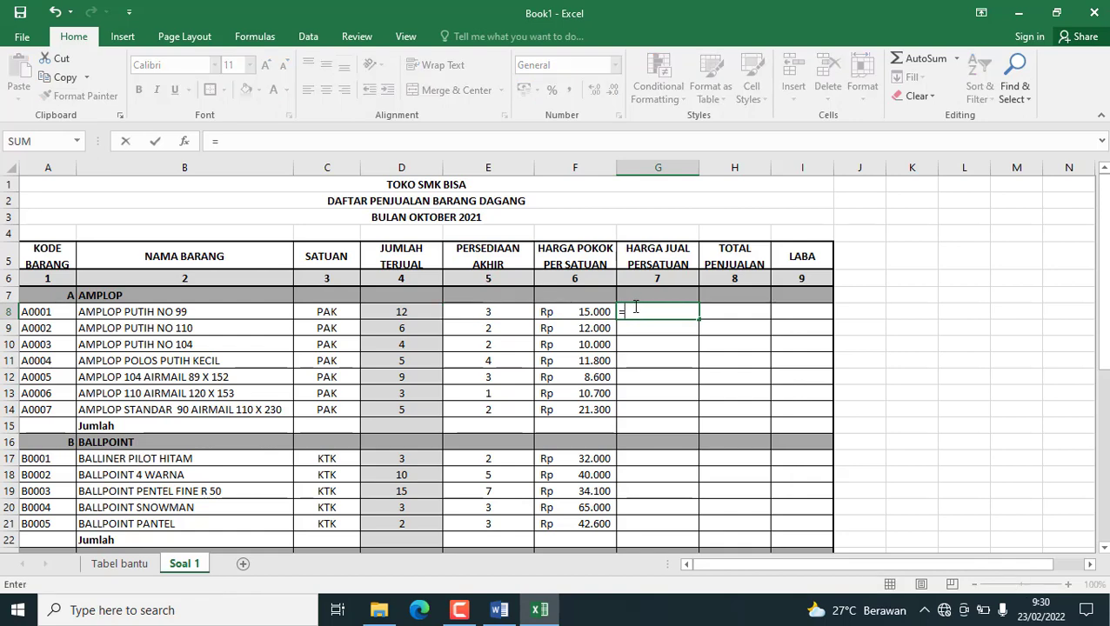
left_click(575, 311)
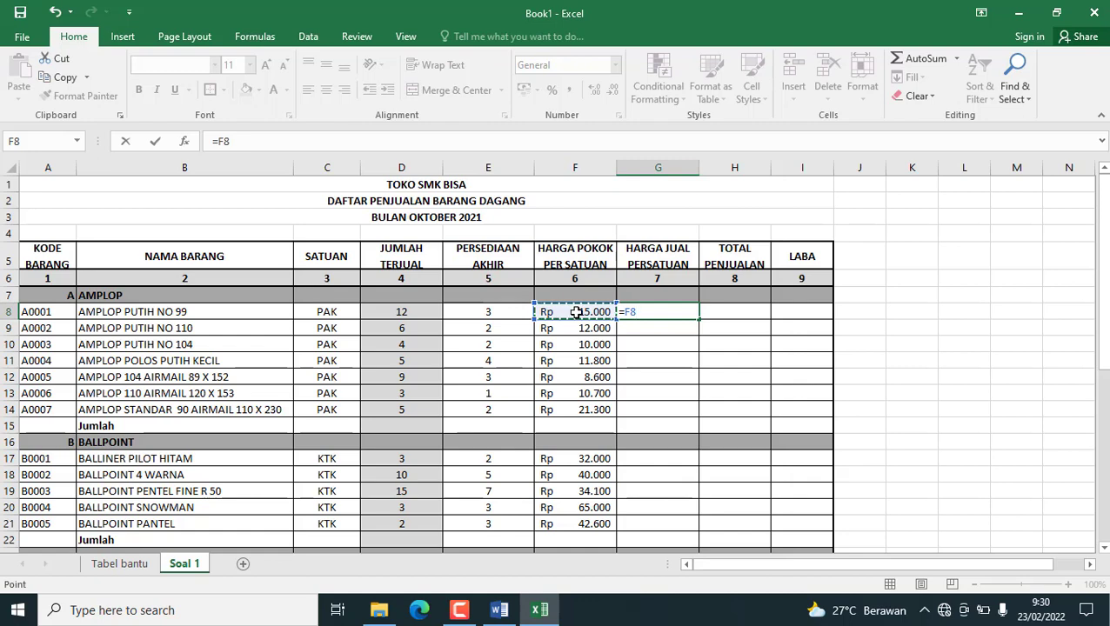
type("*")
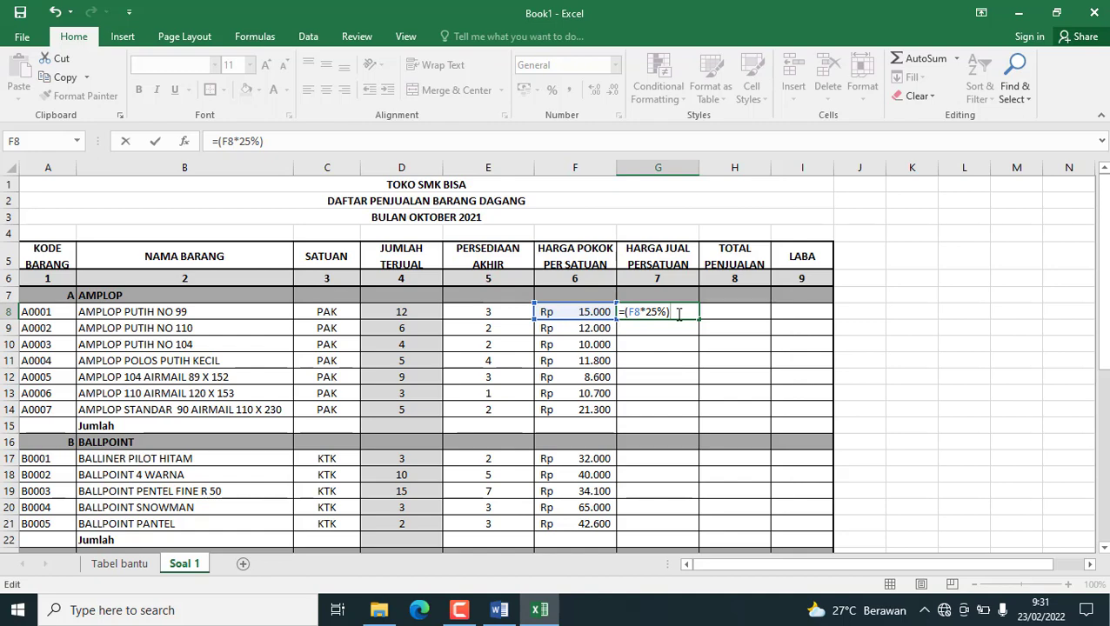
left_click(580, 311)
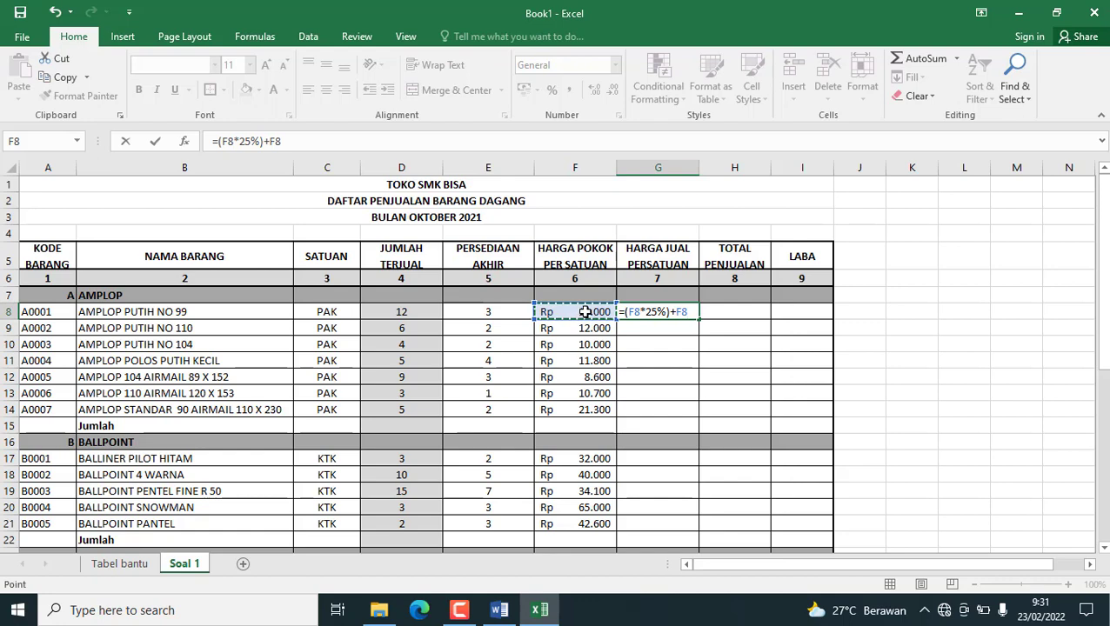
key("Return")
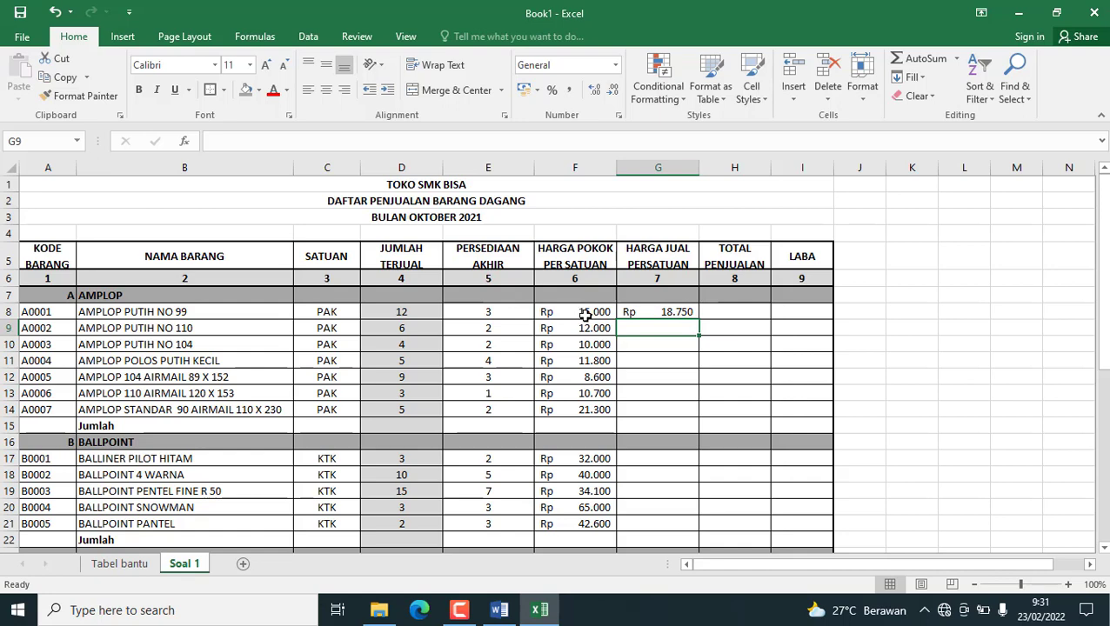
Fill the G8 selling price formula down through G14 for the AMPLOP rows.
left_click(672, 312)
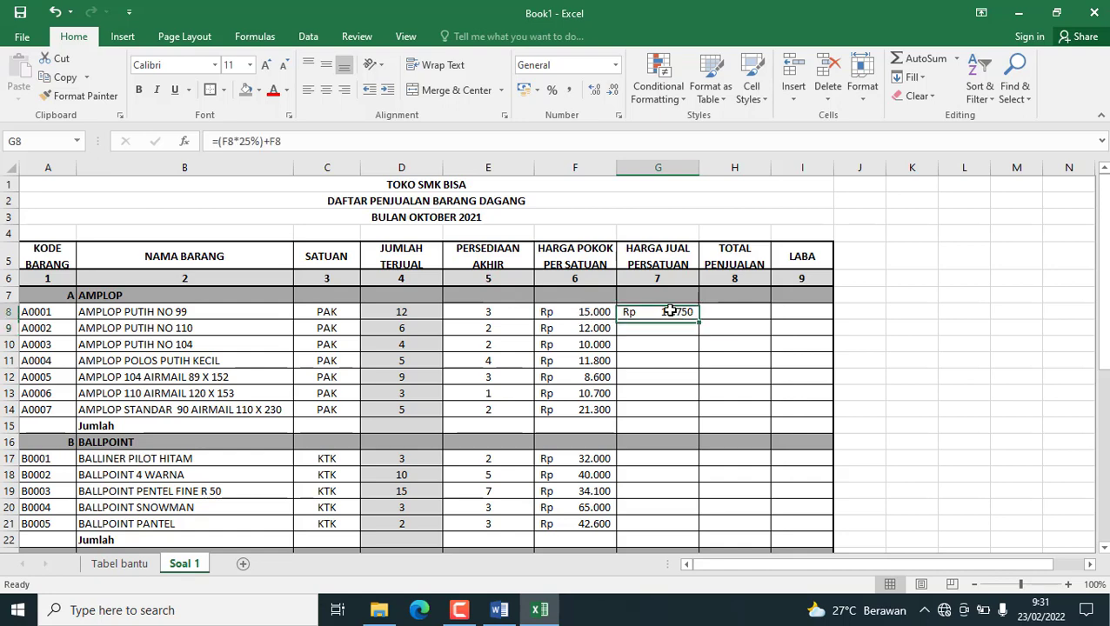
key("ctrl+c")
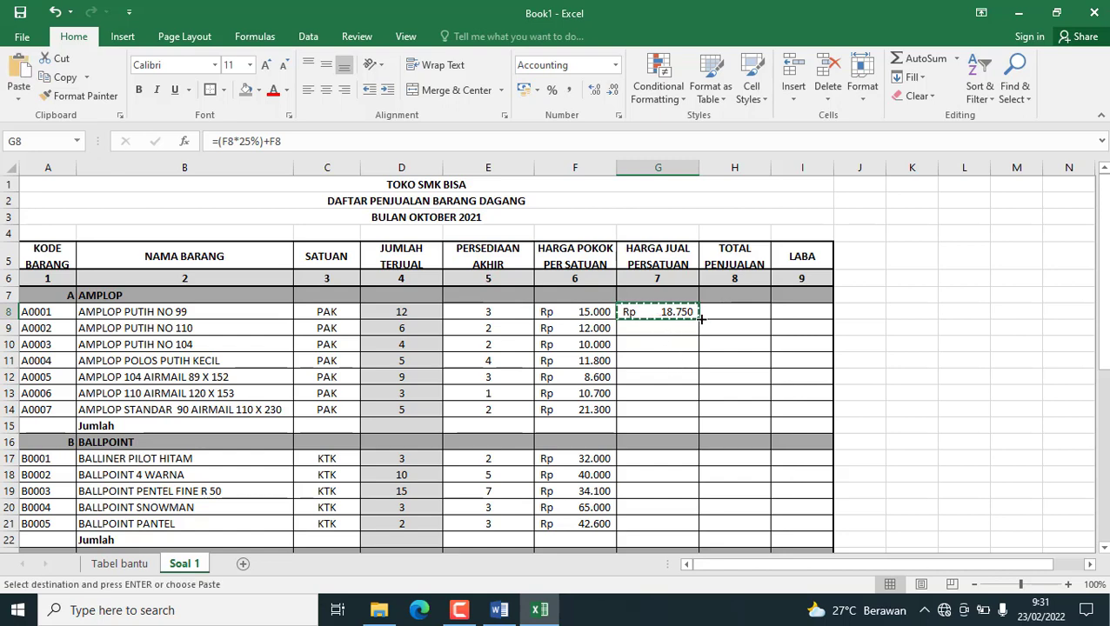
left_click_drag(698, 319, 690, 412)
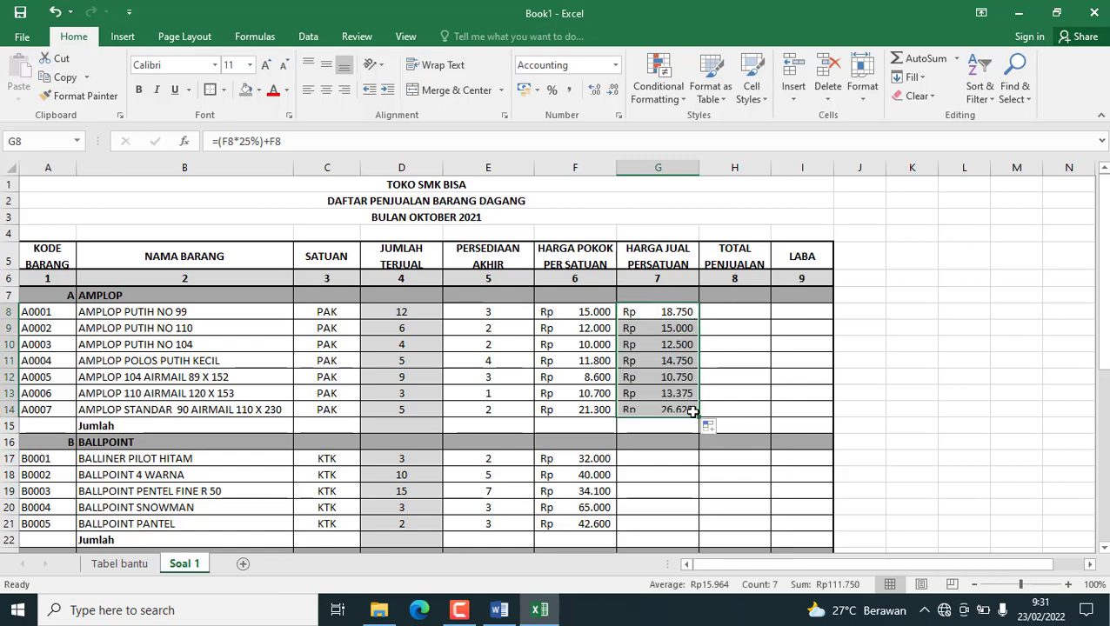
Copy the G8 selling price formula into the BALLPOINT rows G17:G21 and the BUKU rows G24:G32.
left_click(659, 312)
key("ctrl+c")
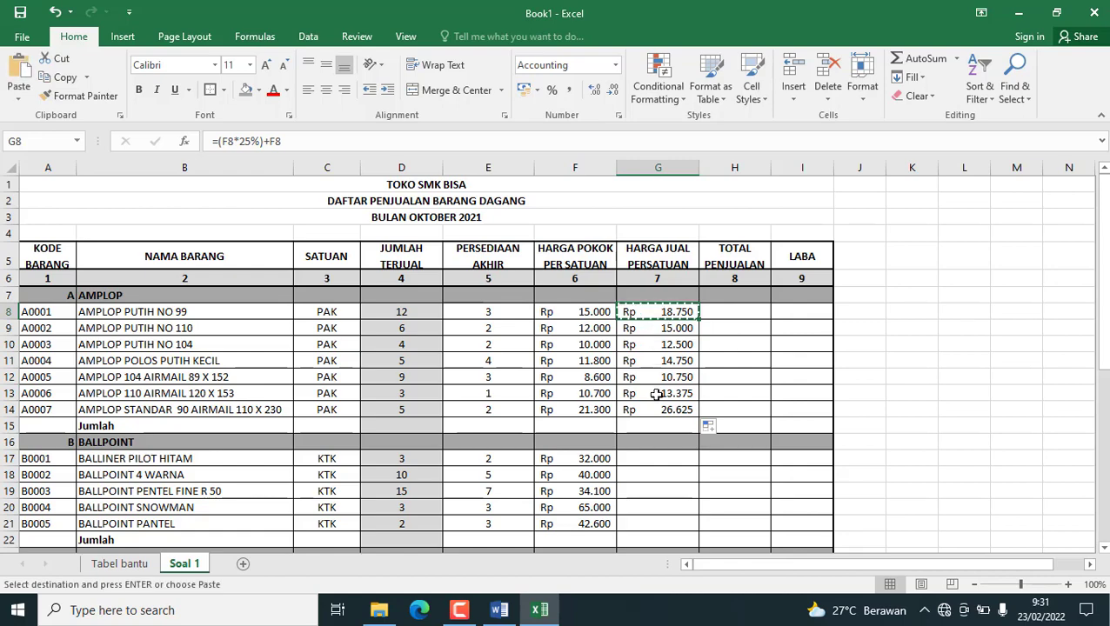
left_click_drag(650, 461, 661, 522)
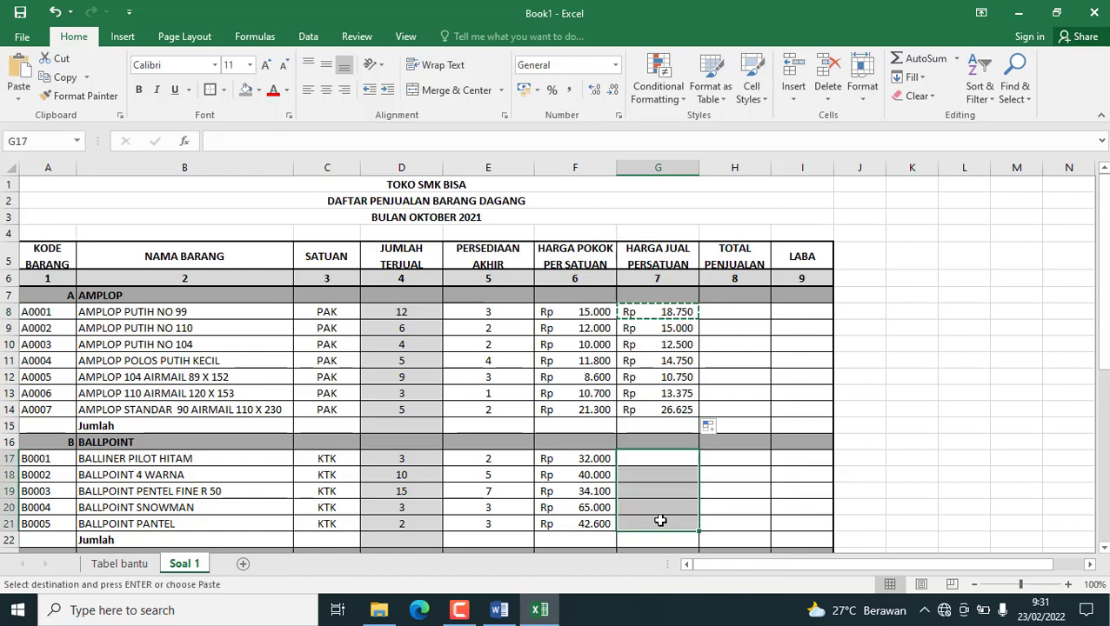
key("ctrl+v")
scroll(659, 513, "down", 3)
left_click_drag(640, 414, 649, 493)
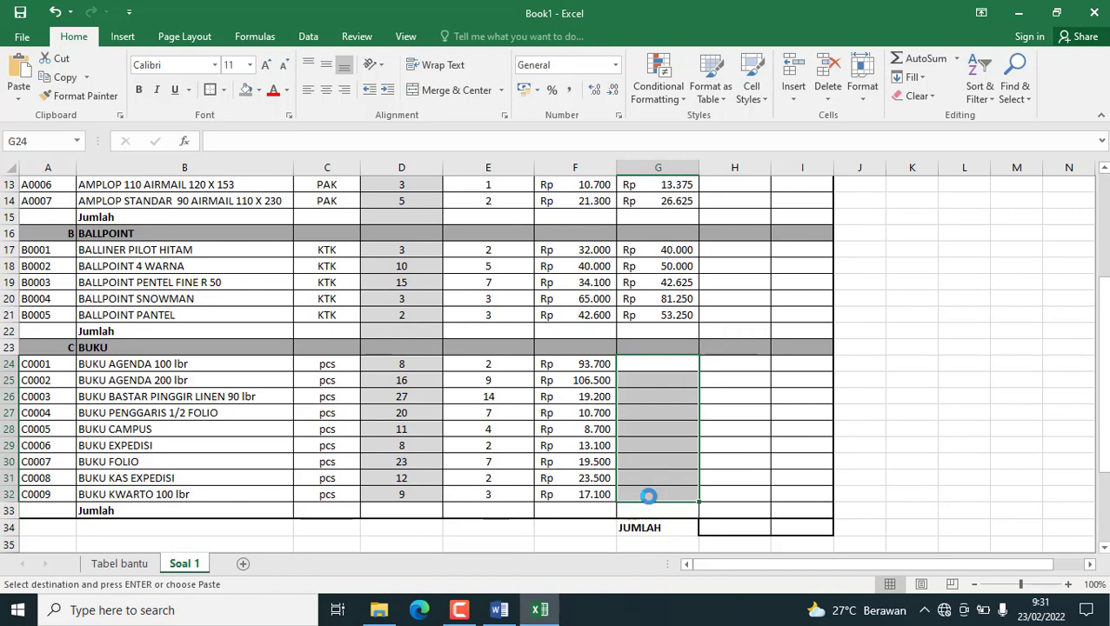
key("ctrl+v")
scroll(676, 444, "up", 4)
scroll(701, 451, "down", 5)
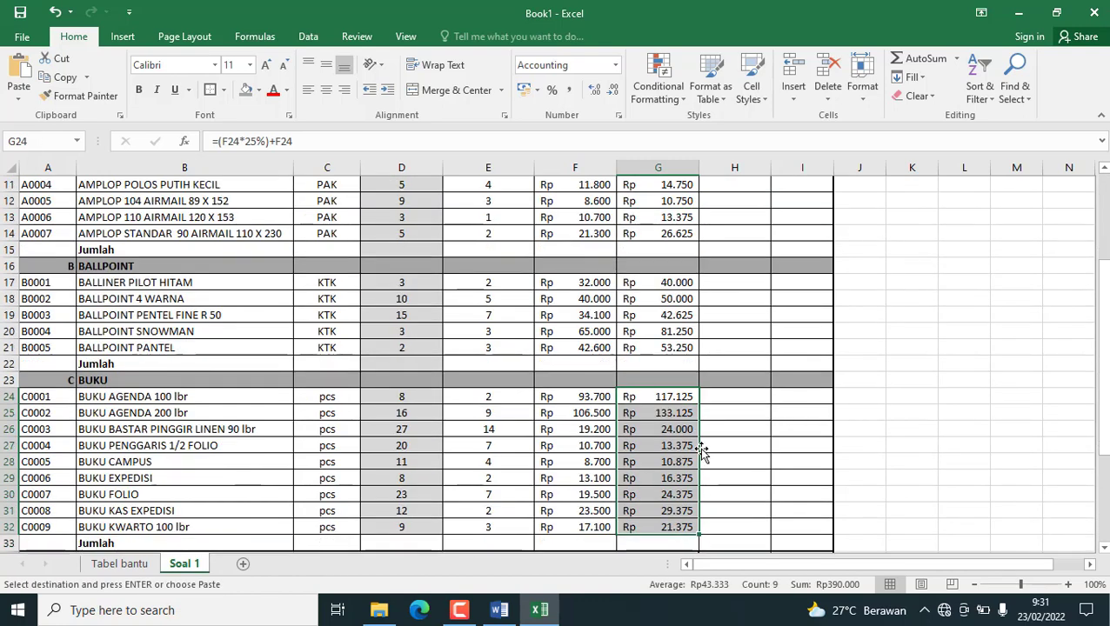
Check the instruction for columns 8 and 9, and calculate TOTAL PENJUALAN in H8 with =G8*D8.
scroll(663, 372, "up", 5)
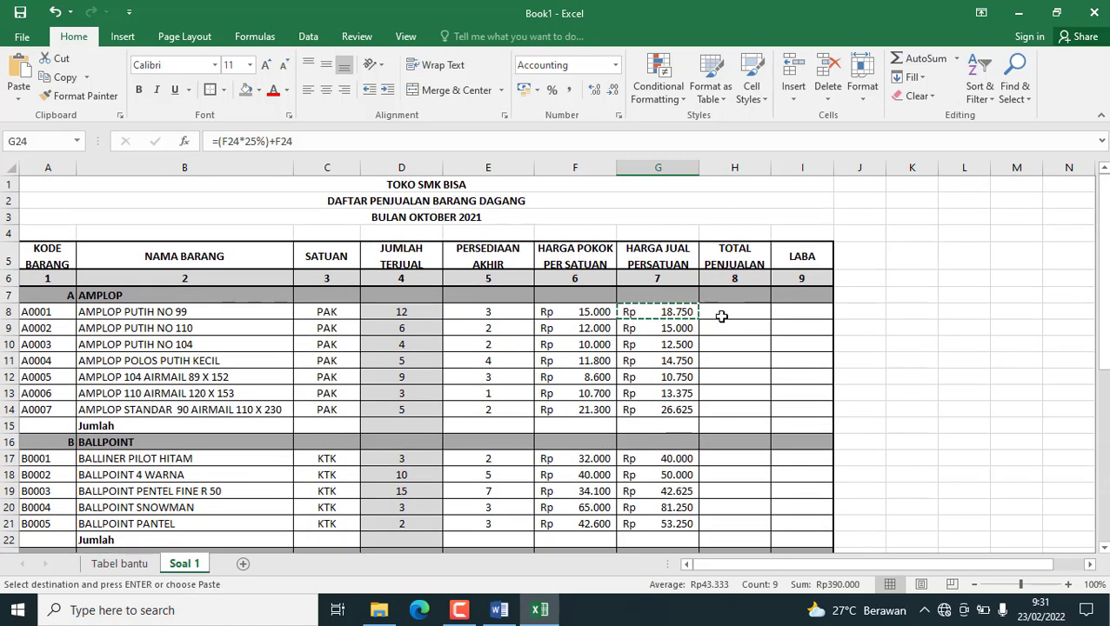
left_click(722, 317)
scroll(681, 427, "down", 8)
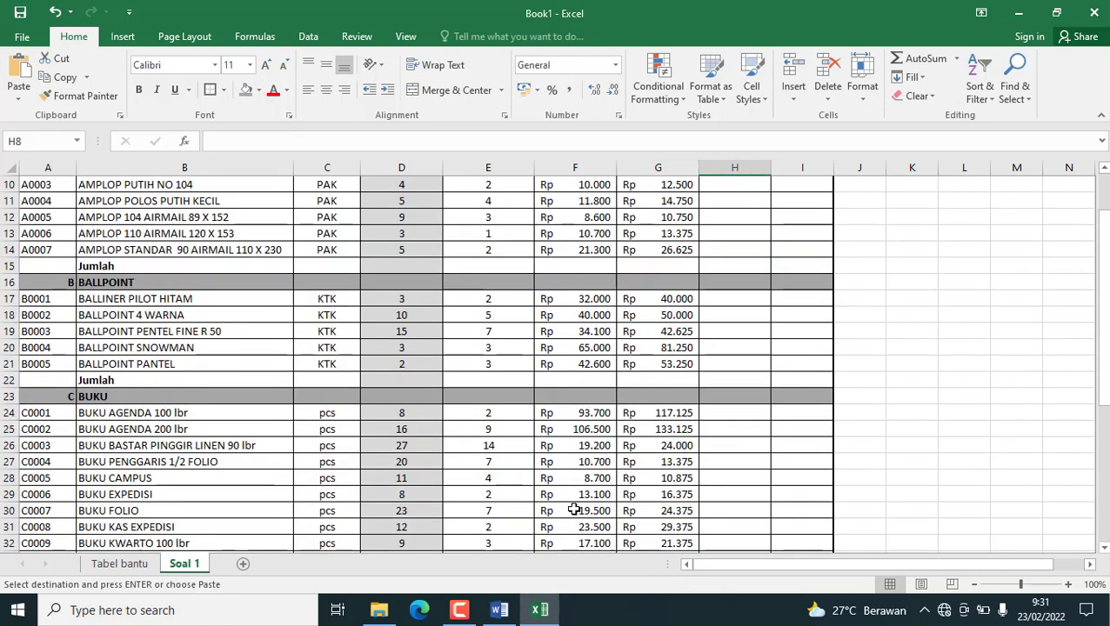
scroll(343, 465, "down", 2)
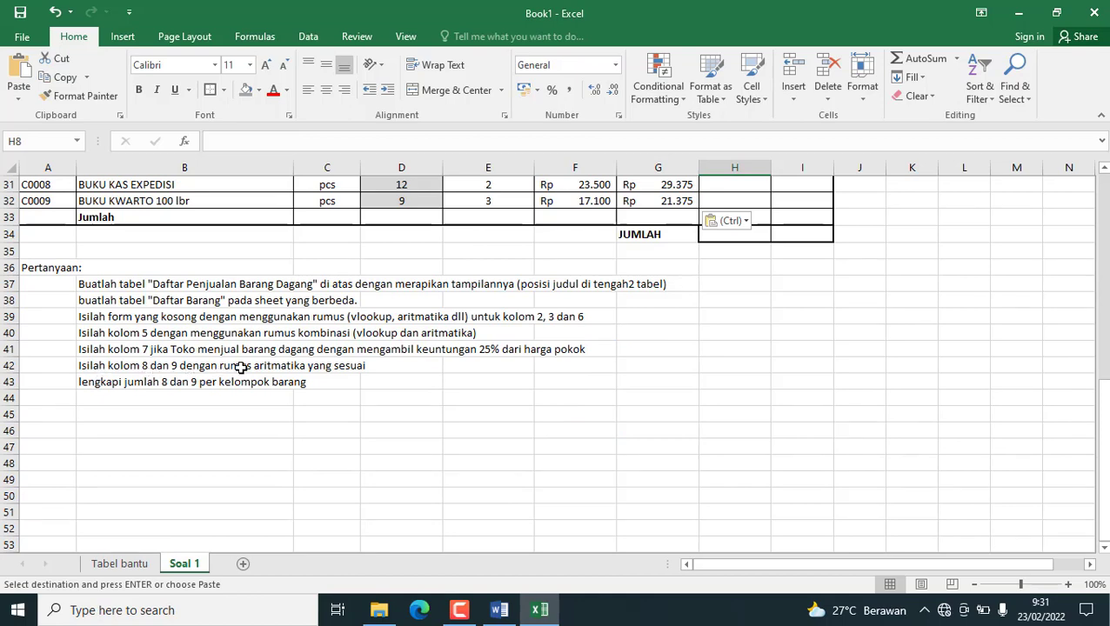
scroll(634, 388, "up", 10)
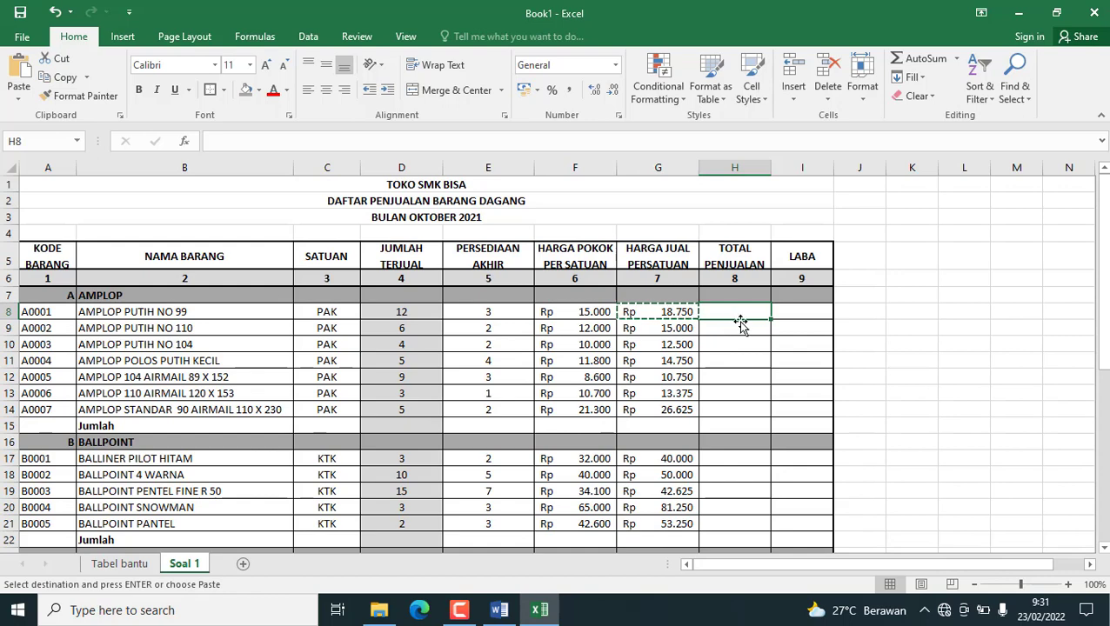
type("=")
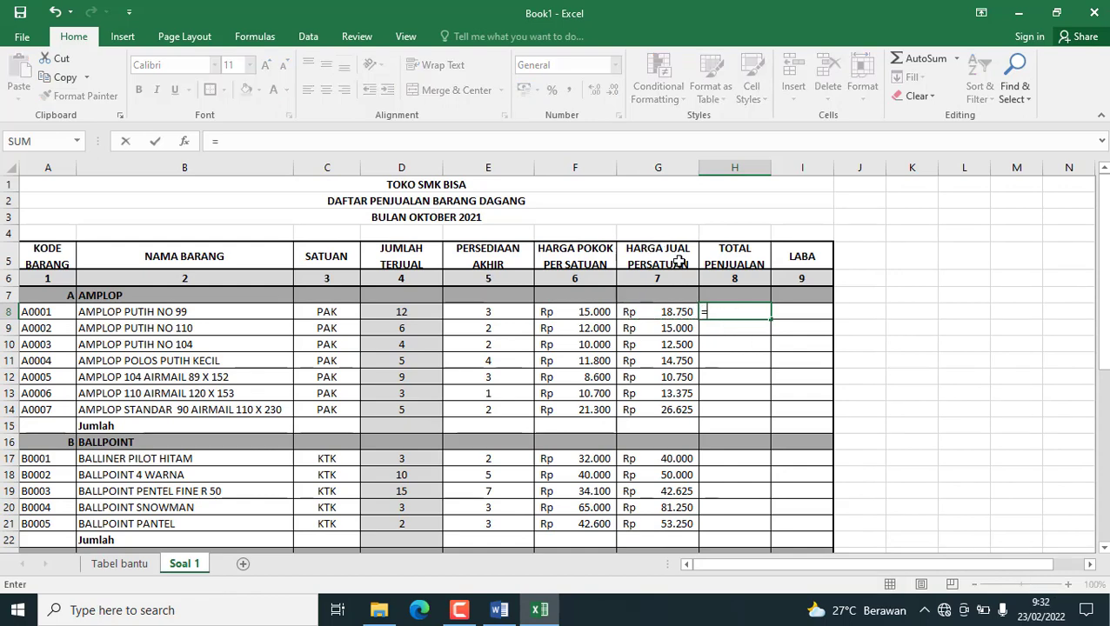
left_click(655, 313)
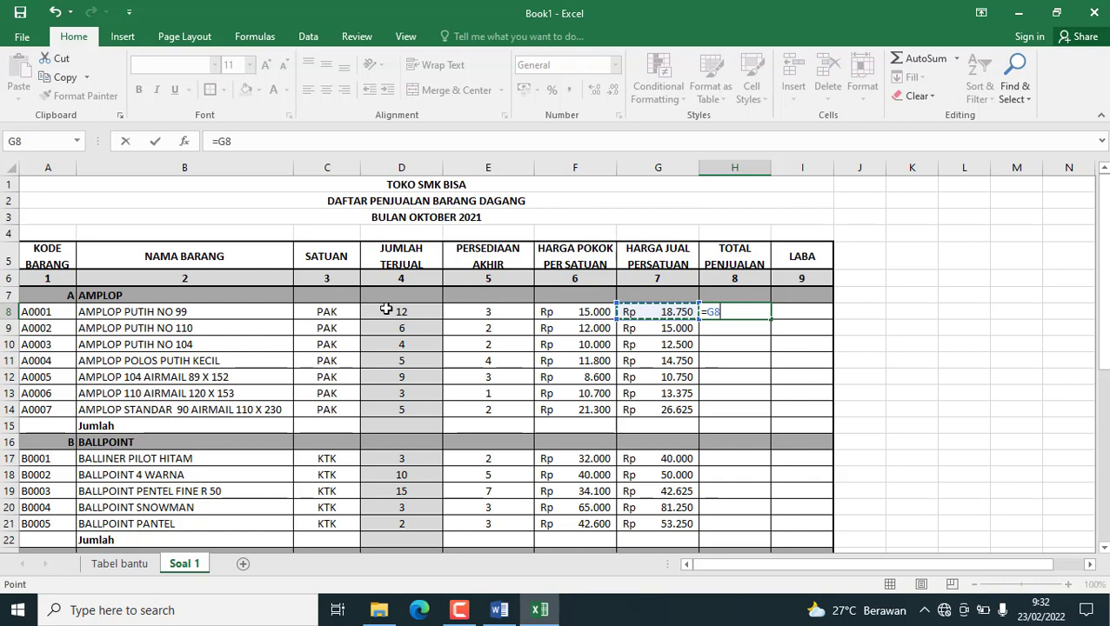
type("*")
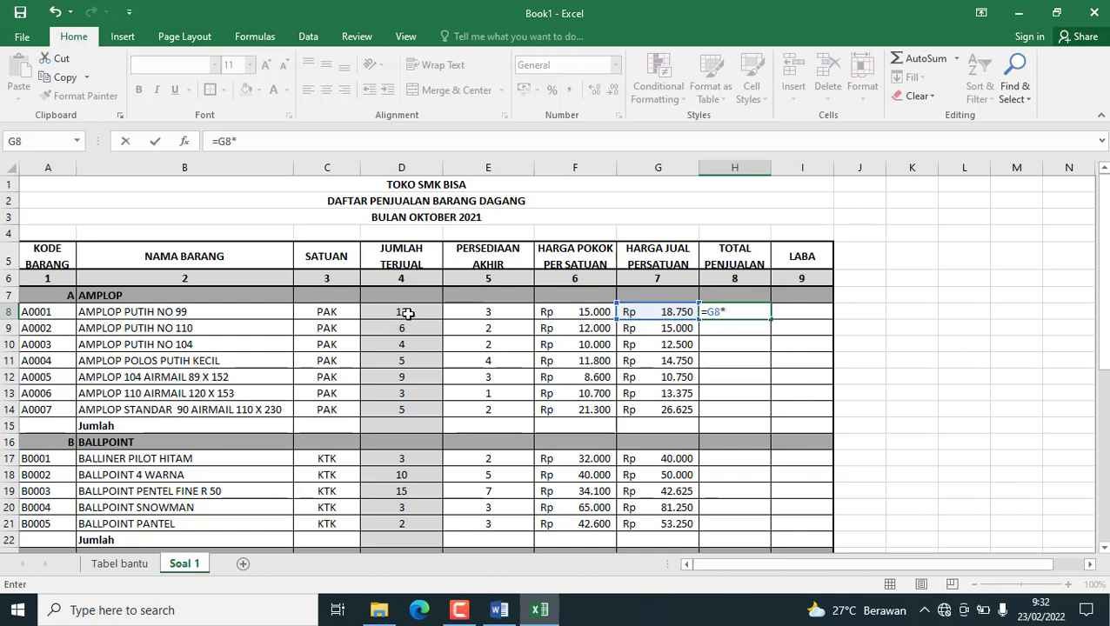
left_click(396, 314)
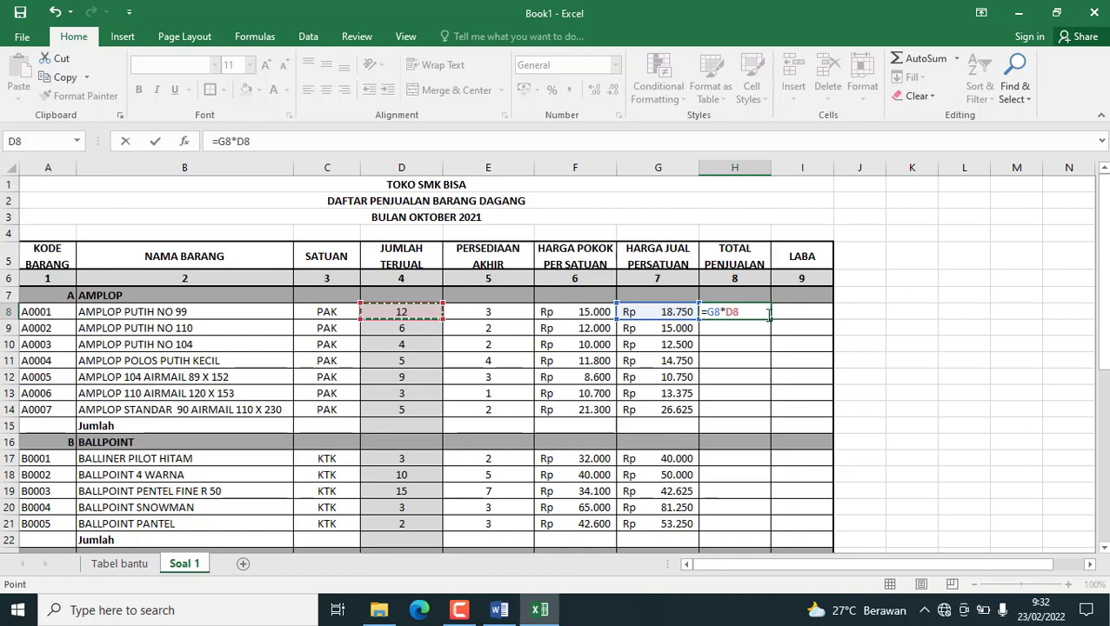
key("Return")
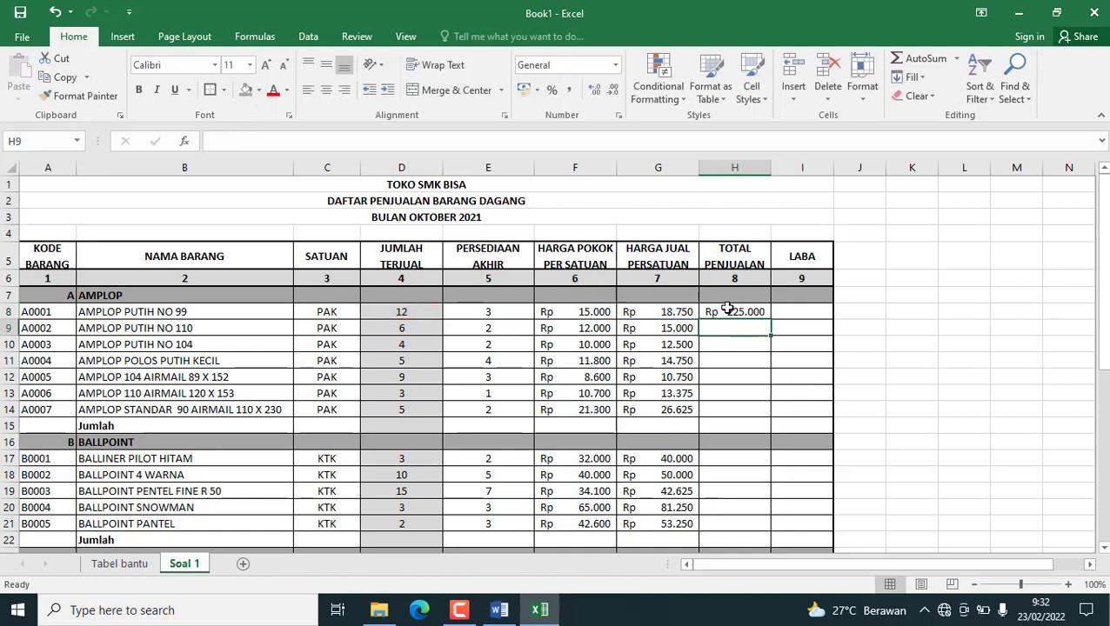
Fill the H8 total sales formula down through H14 and copy it into the BALLPOINT rows H17:H21.
left_click(727, 308)
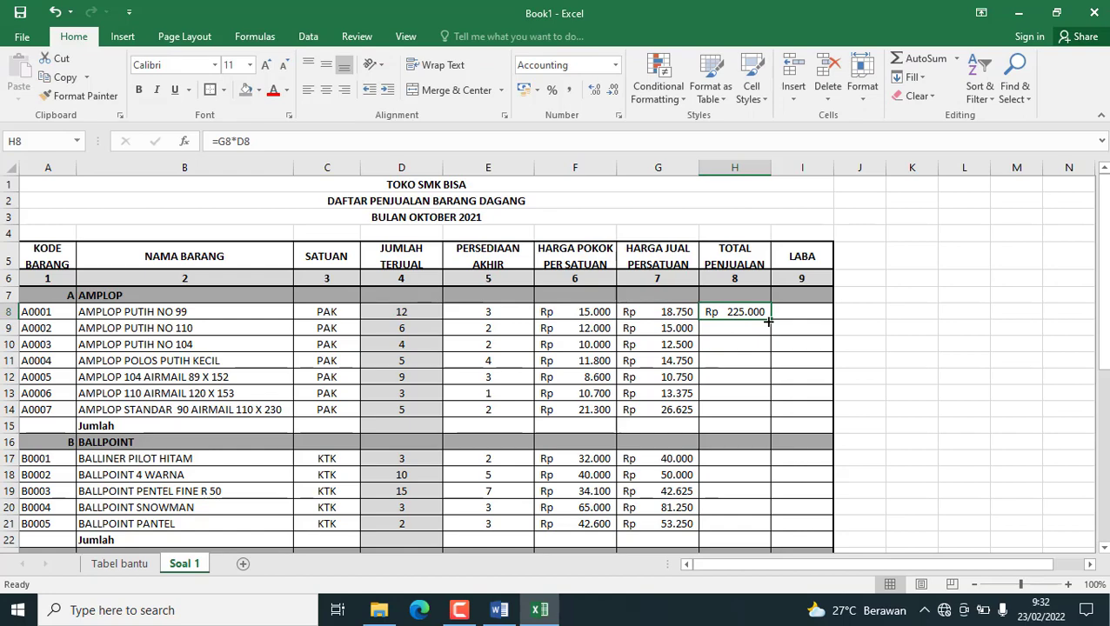
left_click_drag(769, 322, 769, 416)
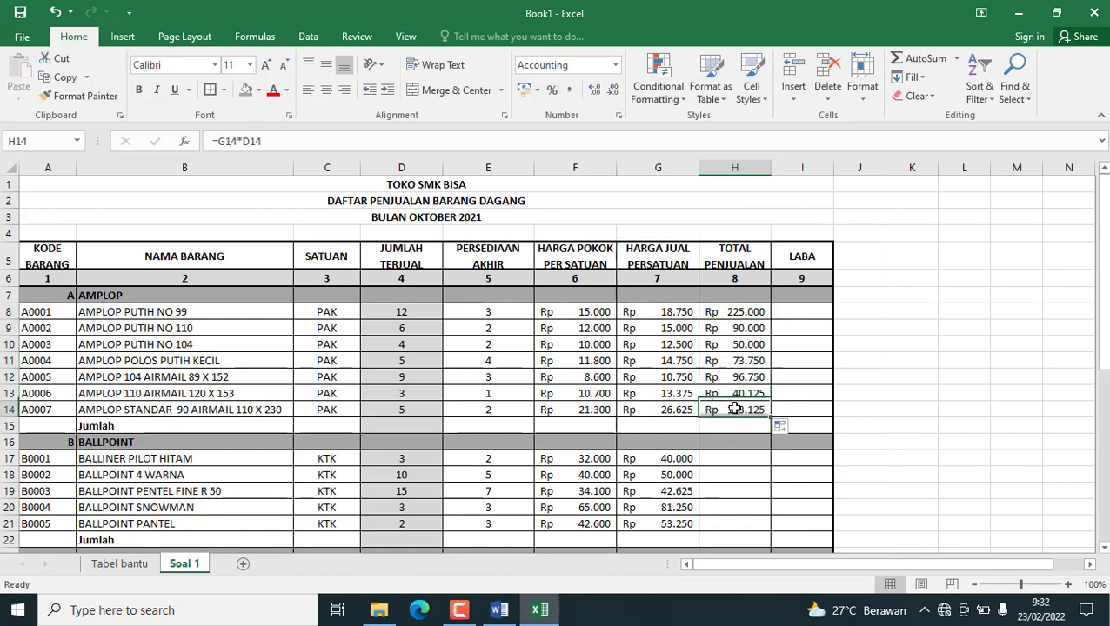
key("ctrl+c")
scroll(728, 417, "down", 1)
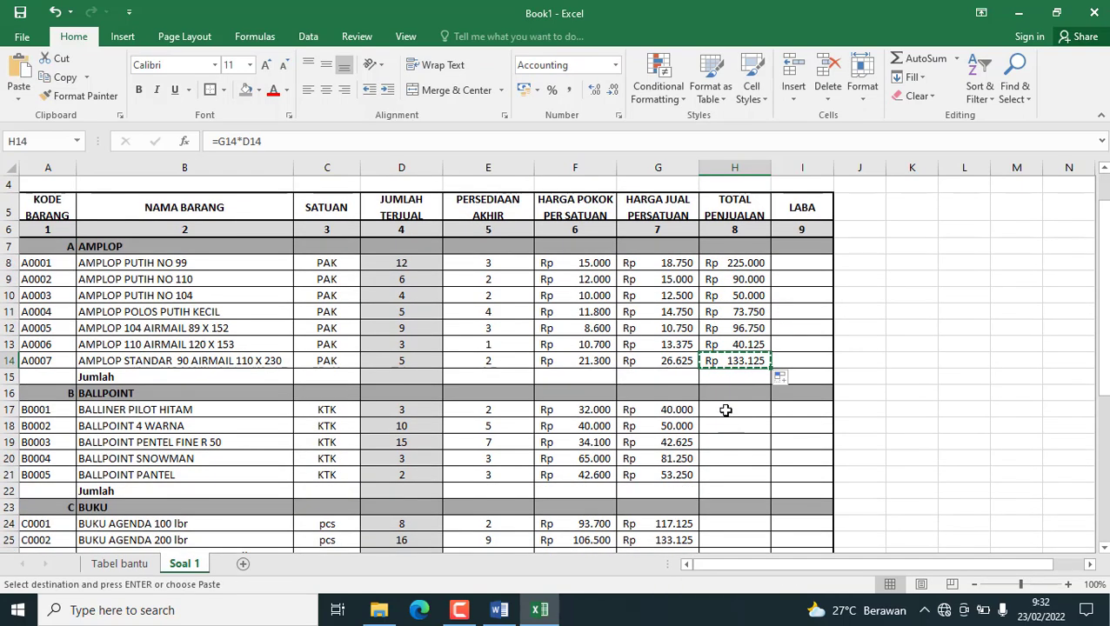
left_click_drag(726, 409, 731, 473)
key("ctrl+v")
Paste the copied total sales formula into the BUKU rows H24:H32.
scroll(729, 435, "down", 3)
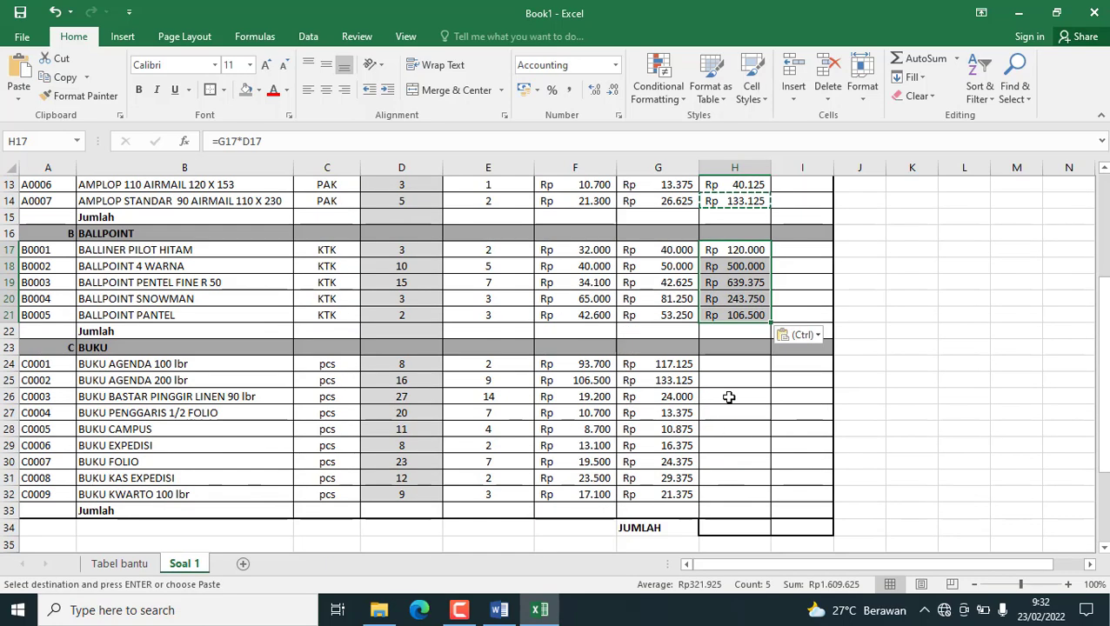
left_click_drag(721, 363, 731, 497)
key("ctrl+v")
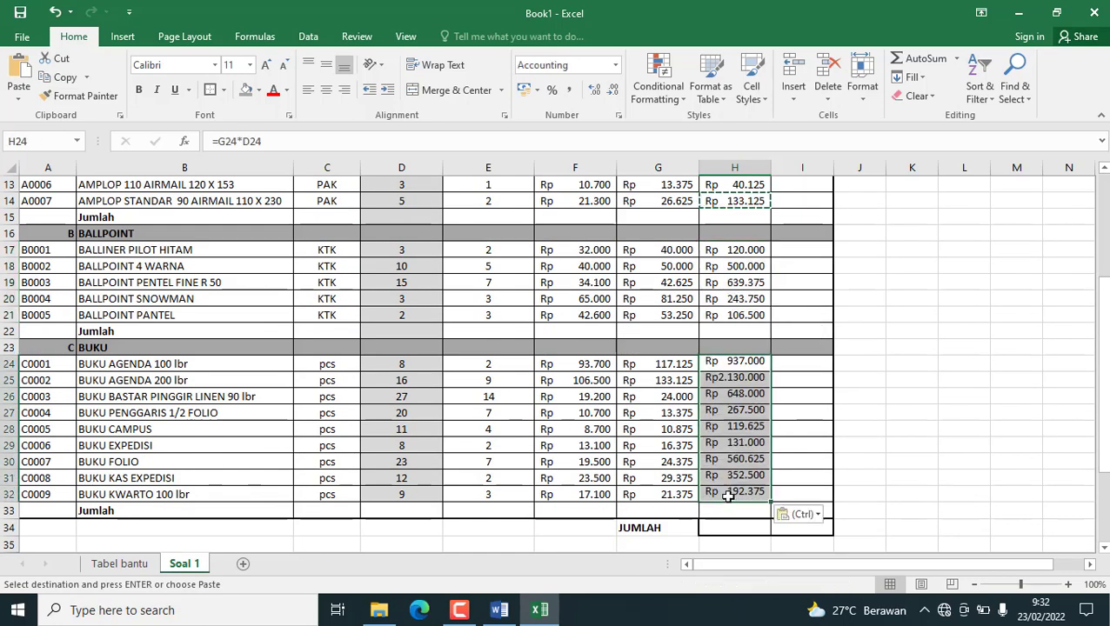
Calculate LABA for the first AMPLOP item in I8 with =H8-(F8*D8).
scroll(728, 494, "up", 4)
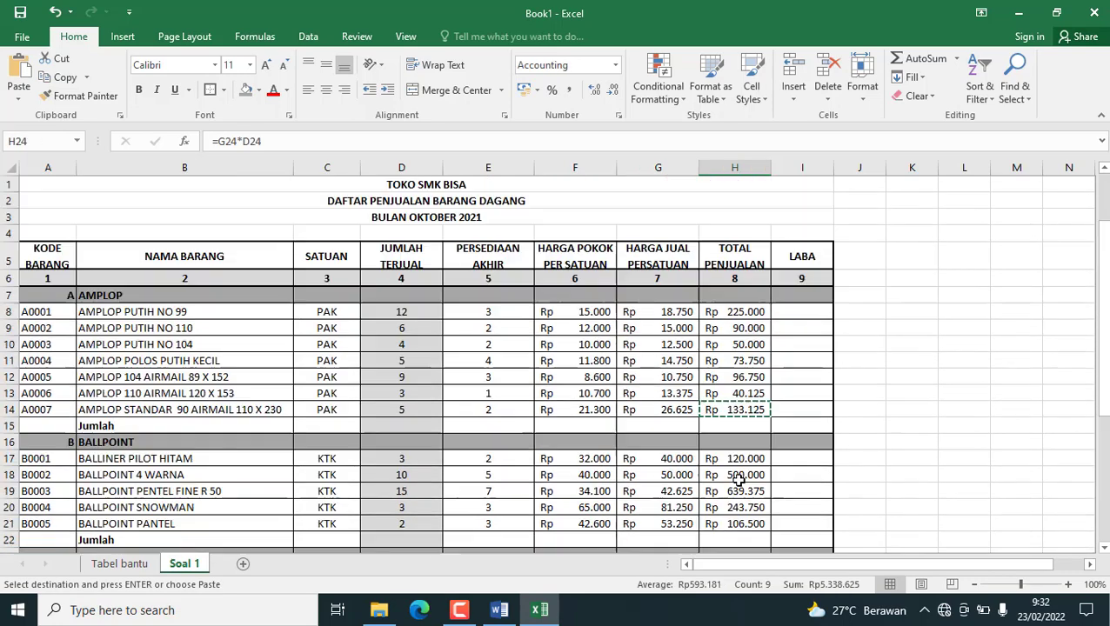
left_click(790, 311)
scroll(582, 422, "down", 3)
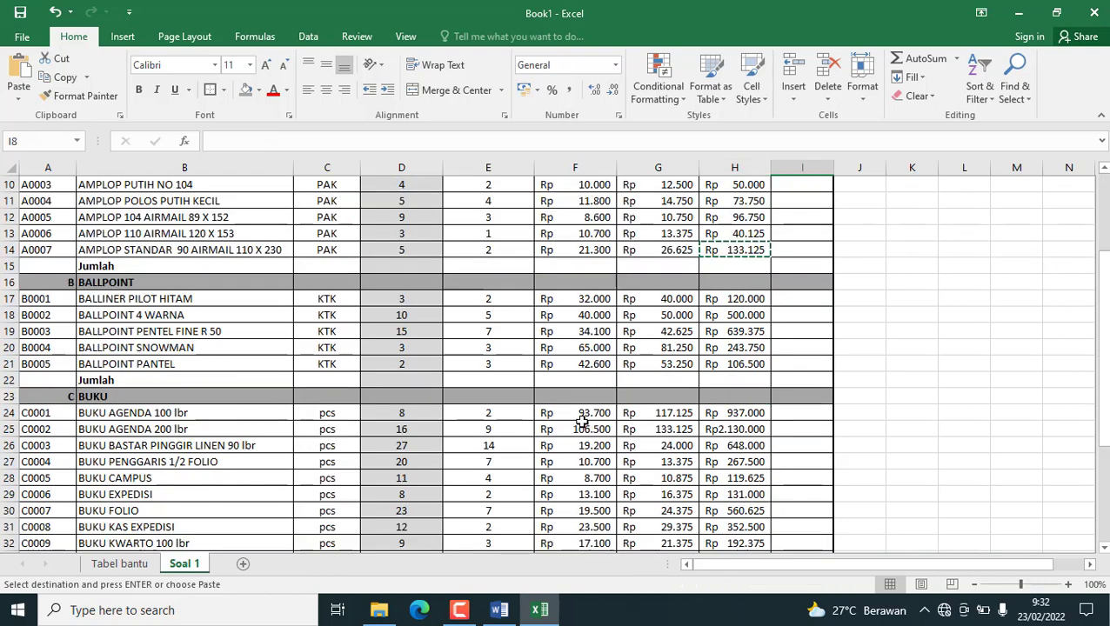
scroll(582, 422, "up", 3)
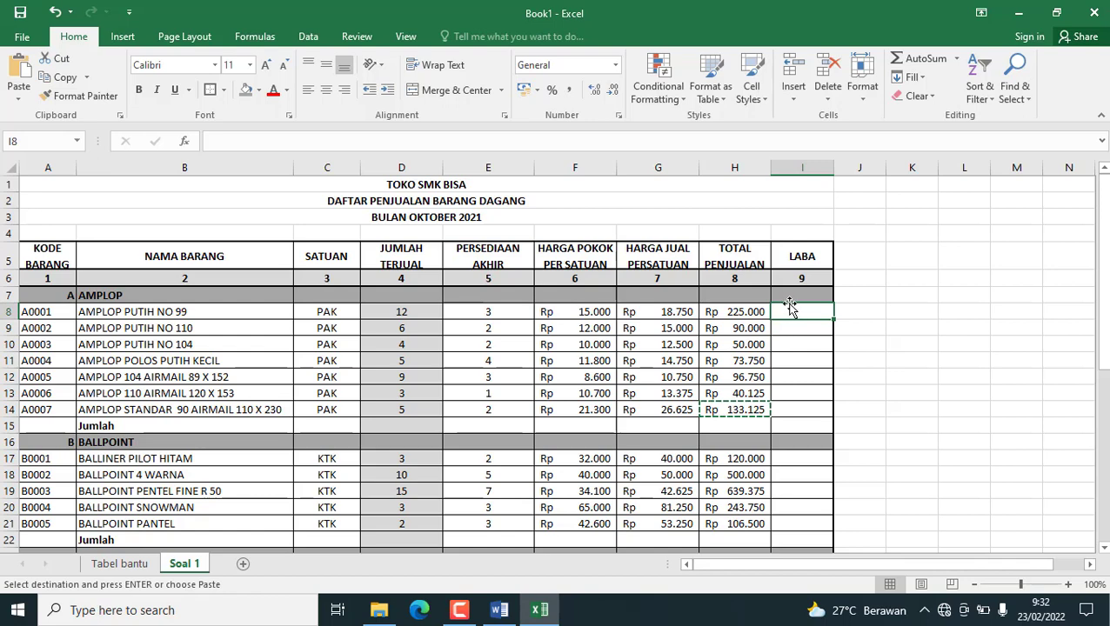
mouse_move(790, 306)
left_mouse_down()
mouse_move(840, 324)
mouse_move(790, 316)
left_mouse_up()
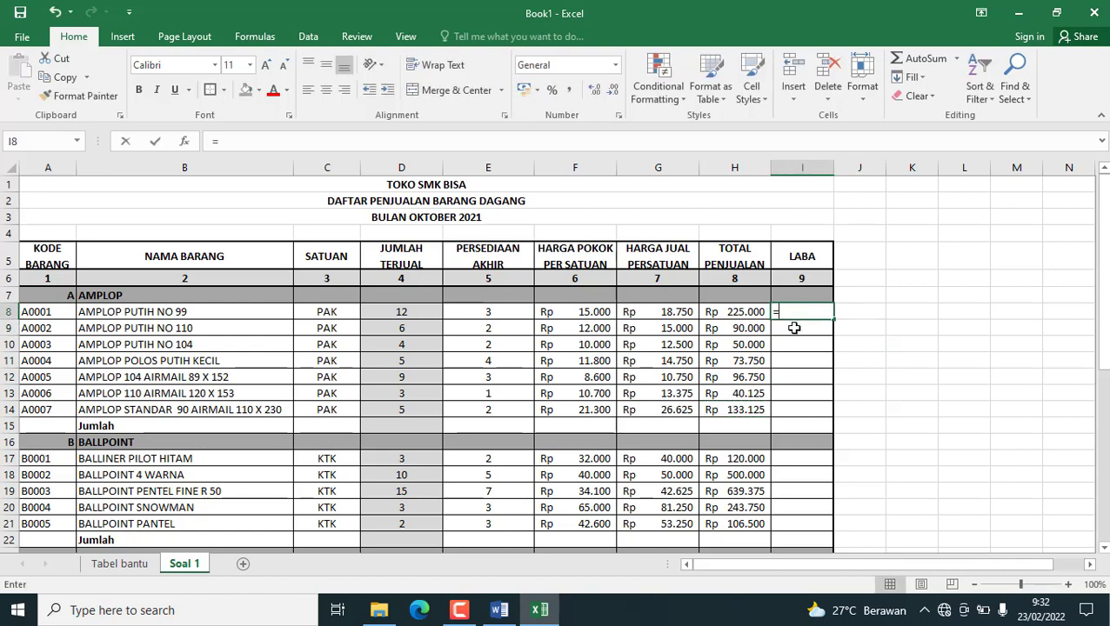
left_click(726, 315)
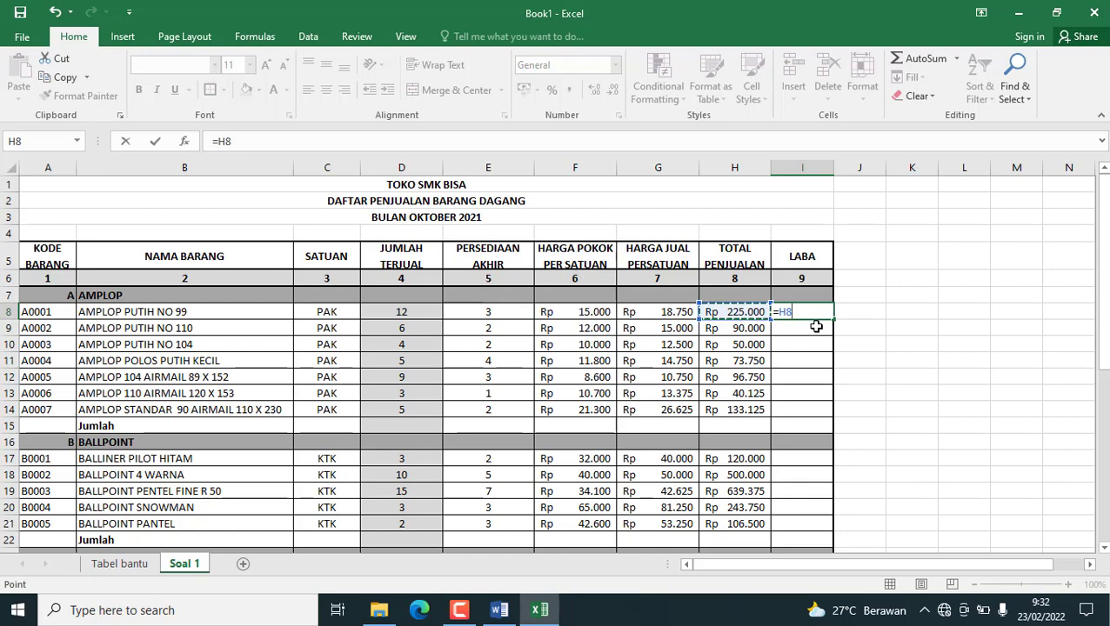
type("-")
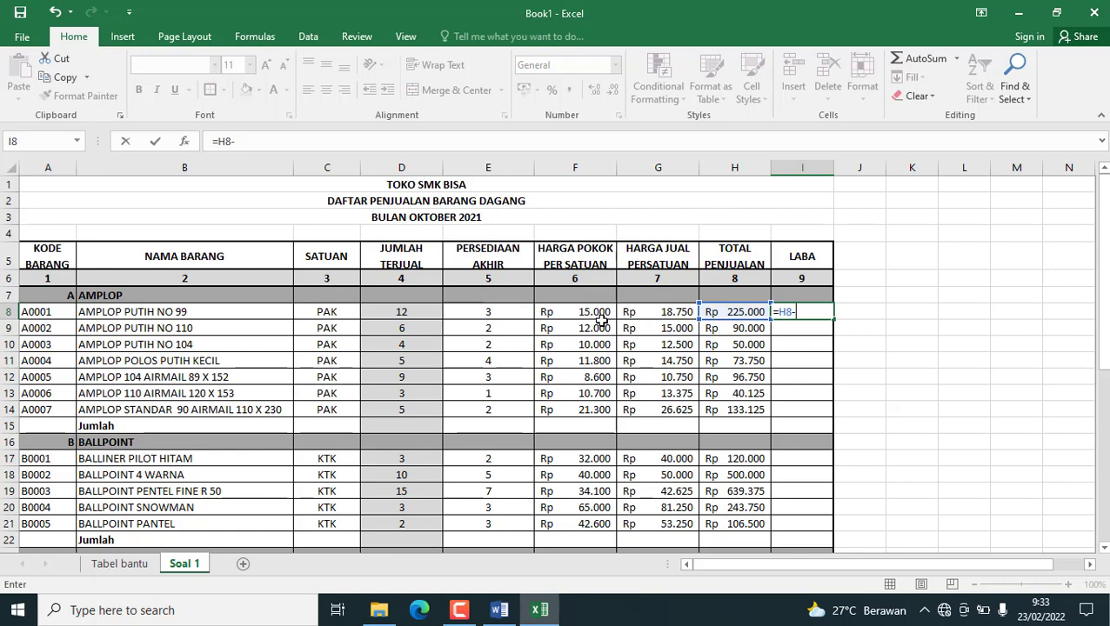
type("(")
left_click(590, 310)
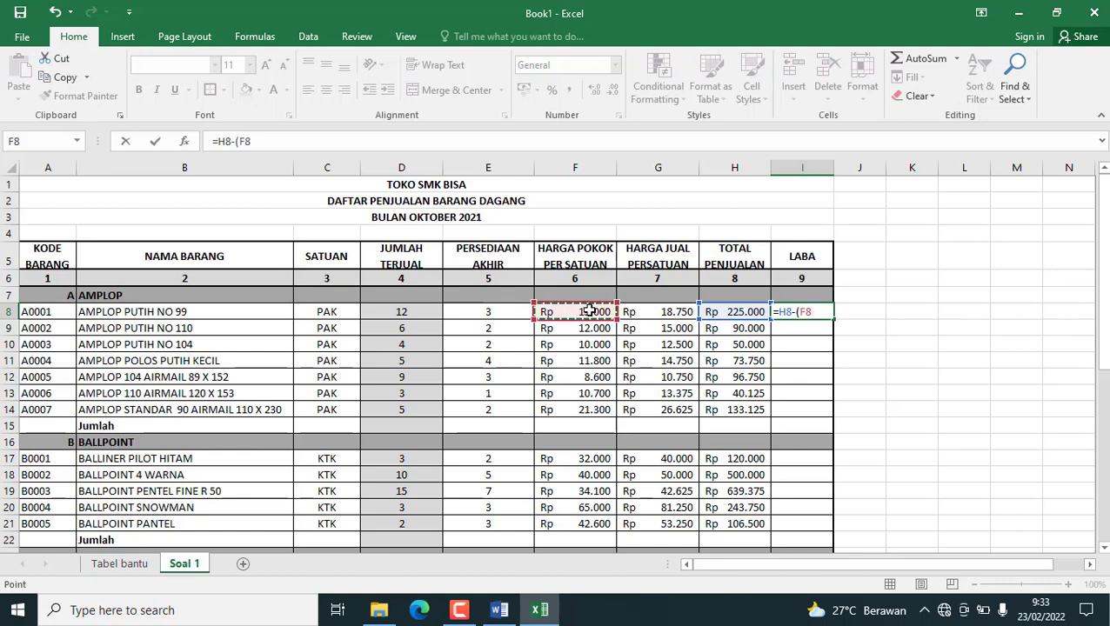
type("*")
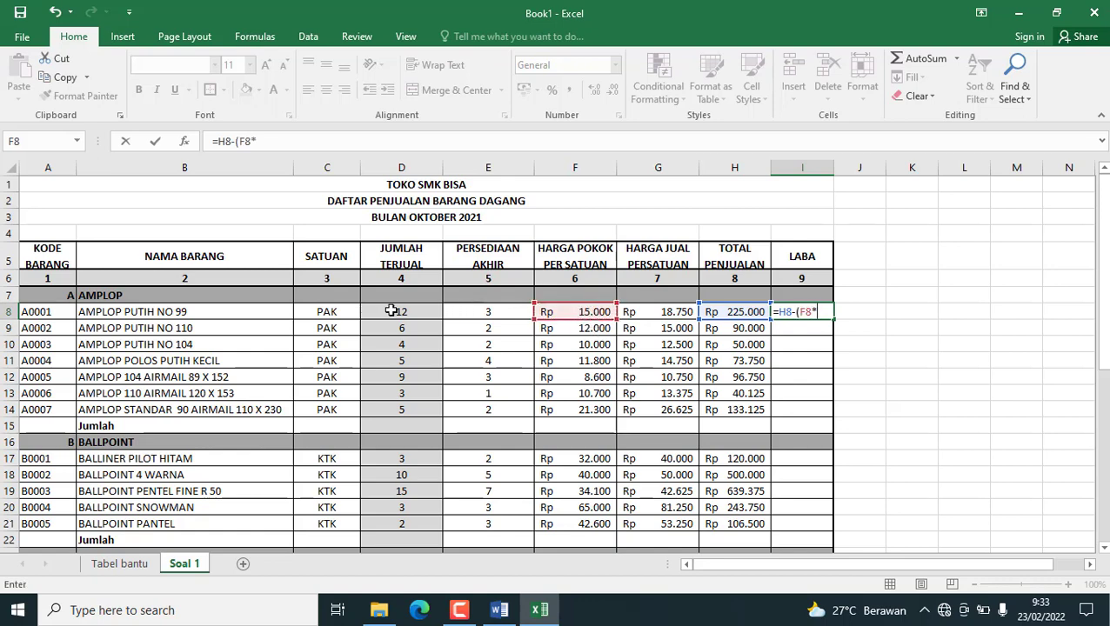
left_click(391, 311)
type(")")
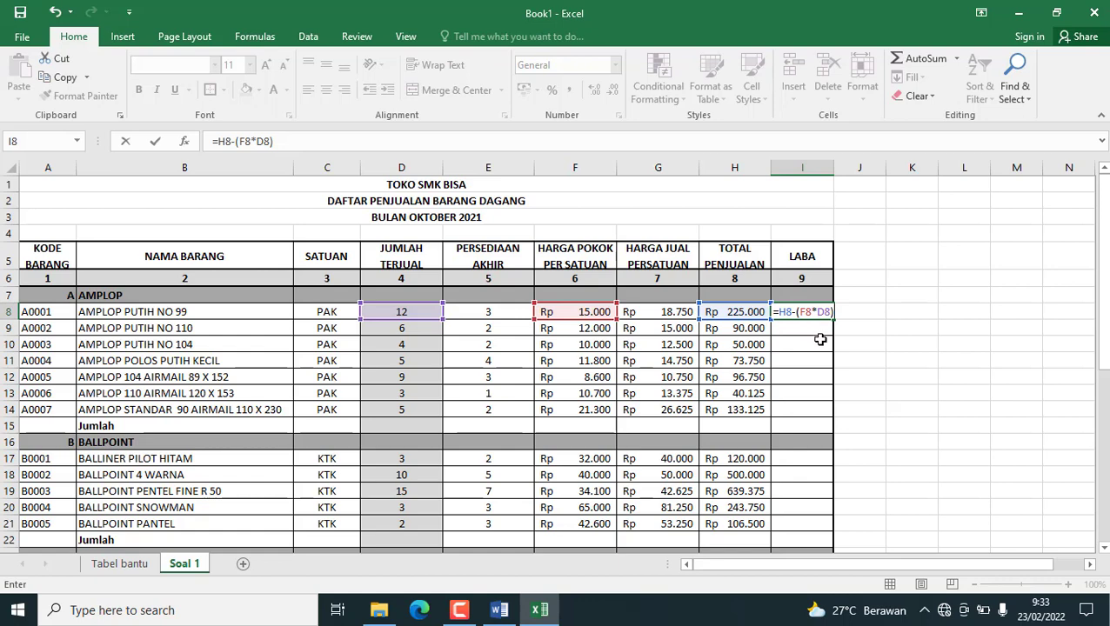
key("Return")
Fill the I8 profit formula down through I14 and copy it into the BALLPOINT rows I17:I21.
left_click(796, 313)
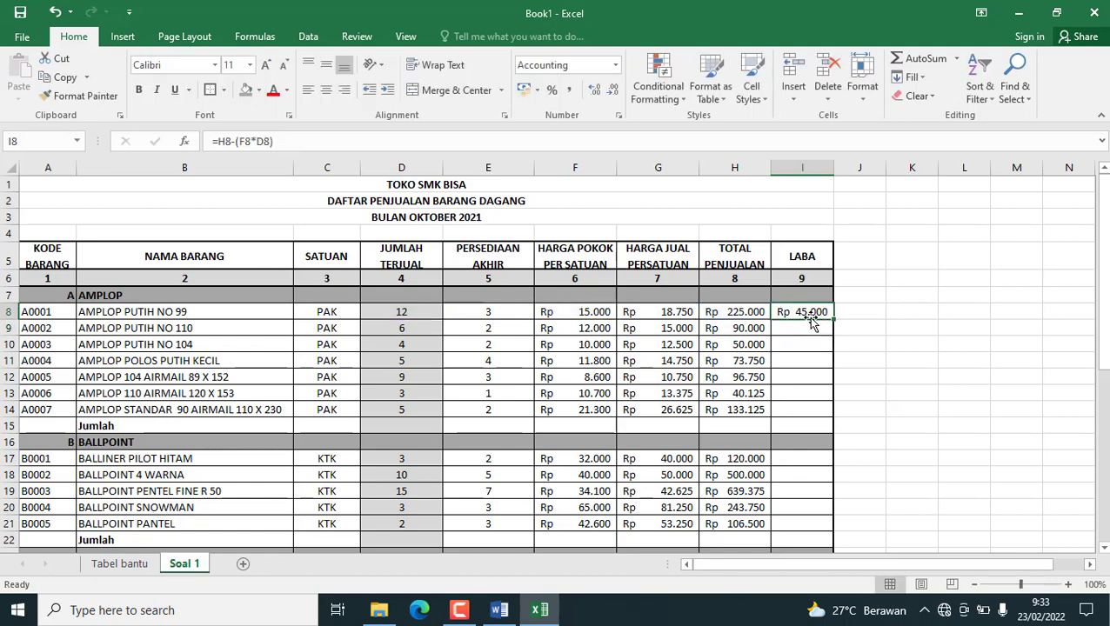
left_click_drag(833, 320, 826, 415)
left_click(785, 316)
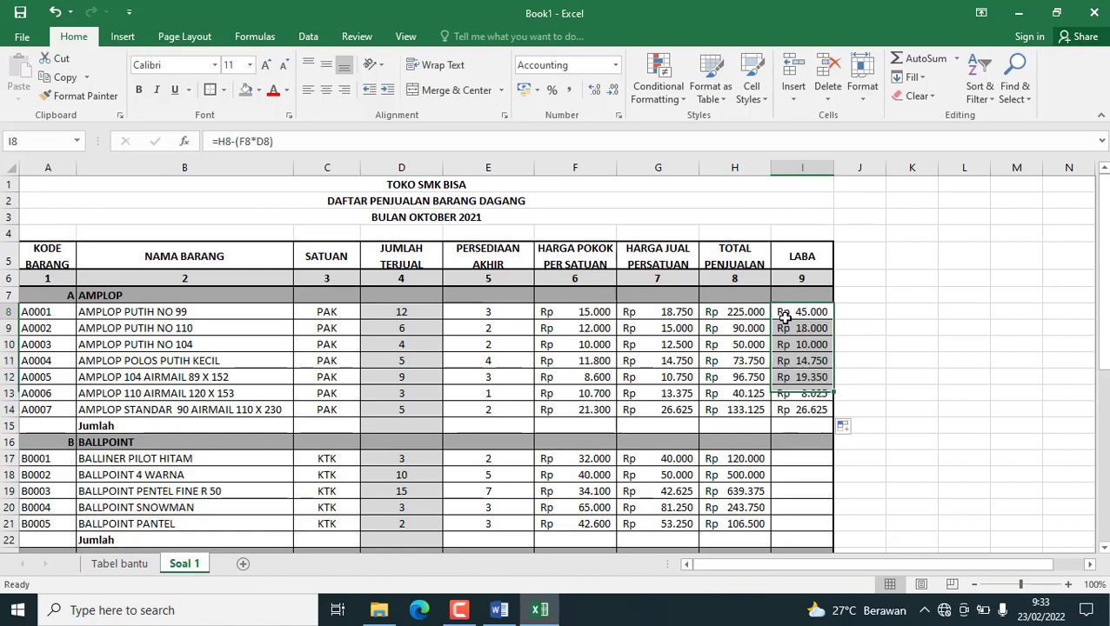
scroll(820, 389, "down", 1)
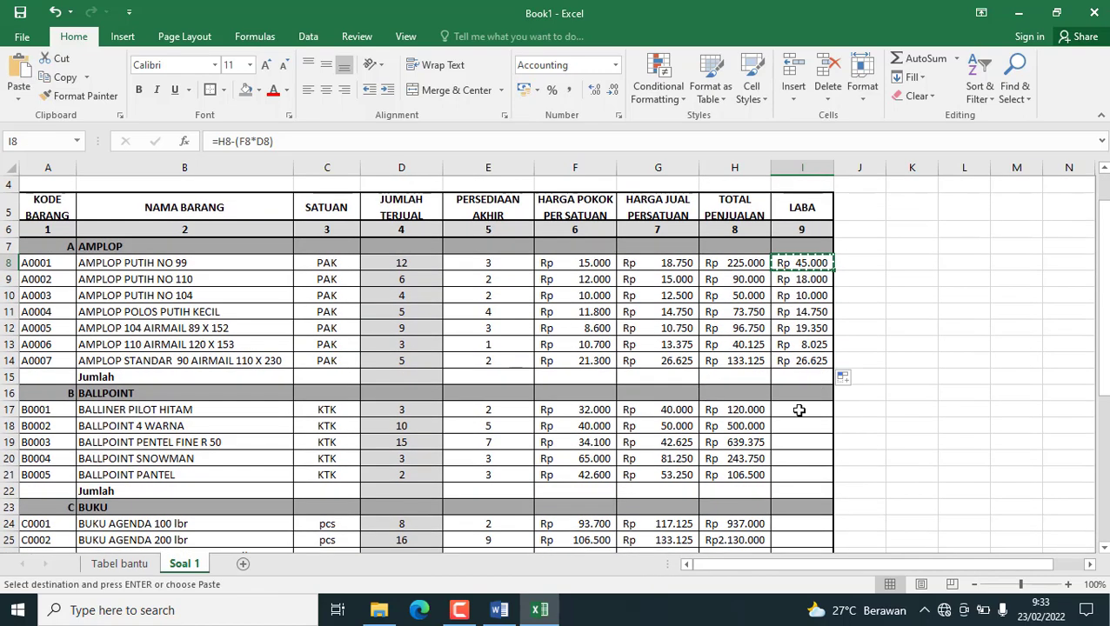
left_click_drag(797, 412, 808, 477)
key("ctrl+v")
Paste the copied profit formula into the BUKU rows I24:I32.
scroll(809, 477, "down", 3)
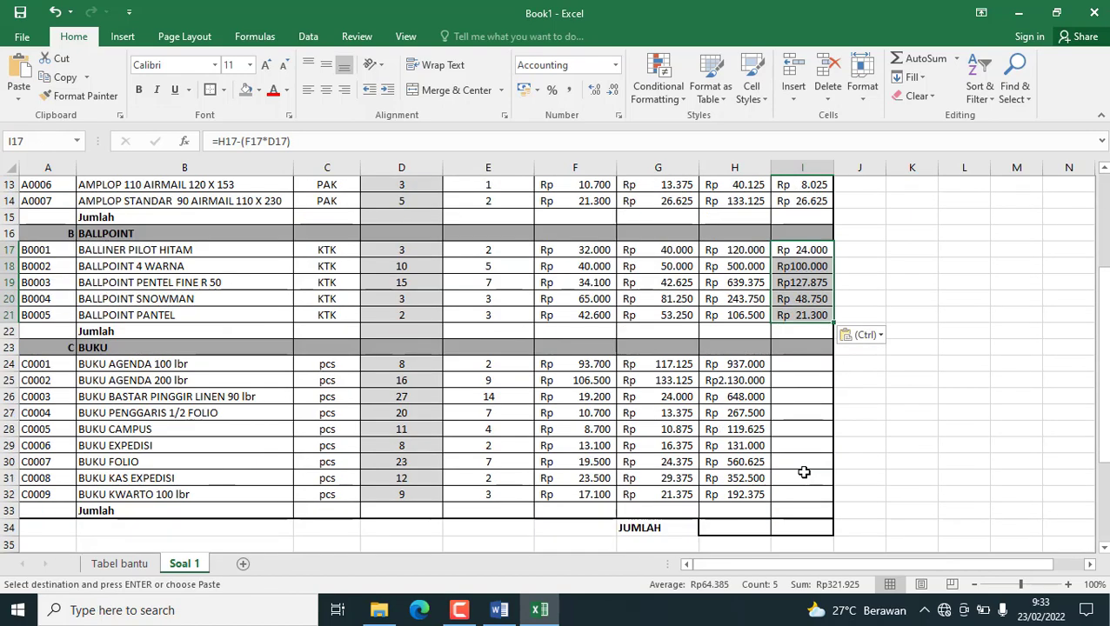
left_click_drag(792, 365, 810, 492)
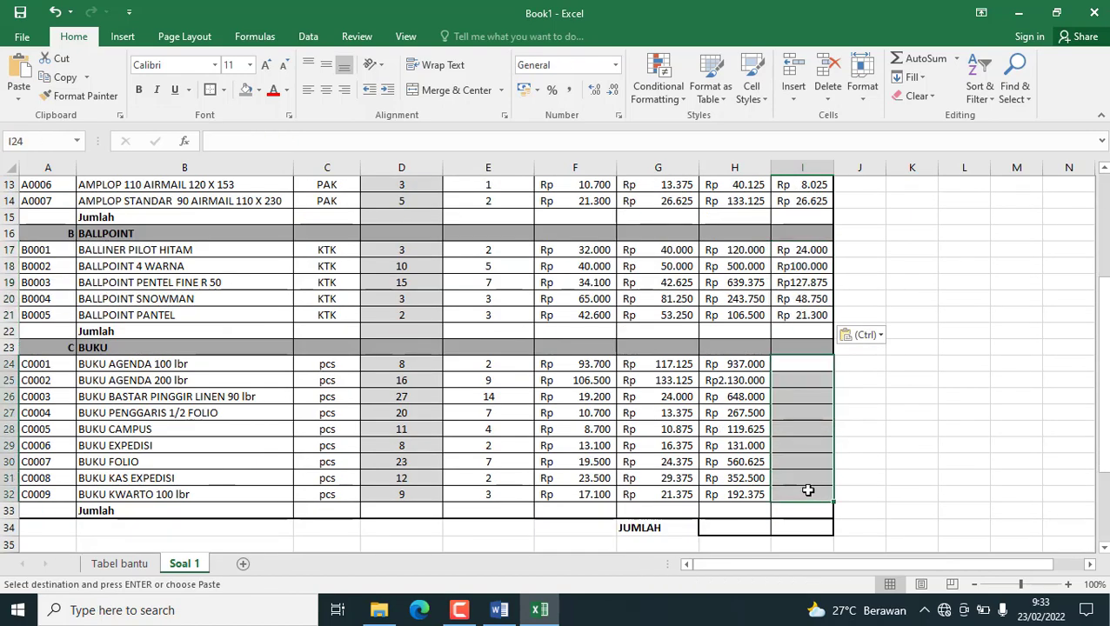
key("ctrl+v")
scroll(810, 453, "up", 3)
scroll(810, 440, "up", 1)
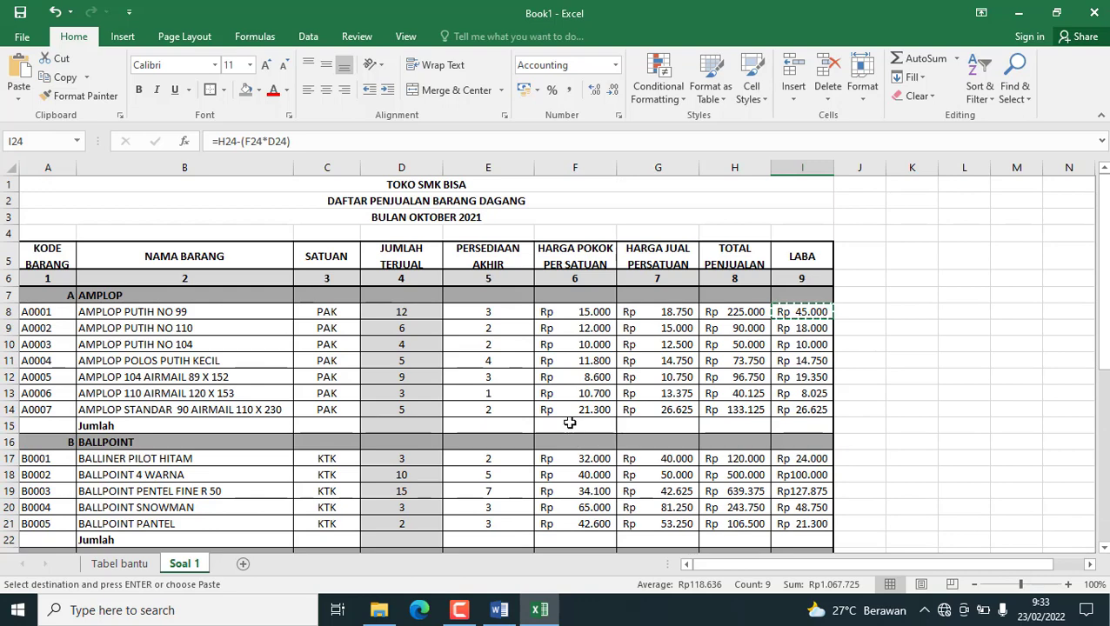
Merge and center cells C15:G15 in the AMPLOP Jumlah row.
left_click(331, 426)
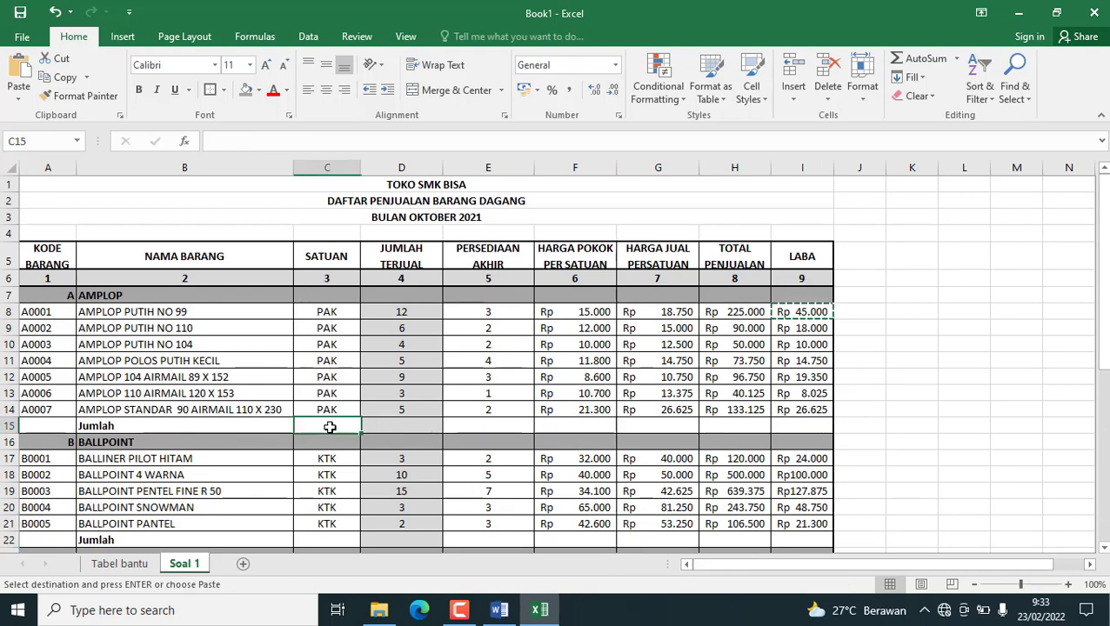
left_click_drag(319, 424, 658, 427)
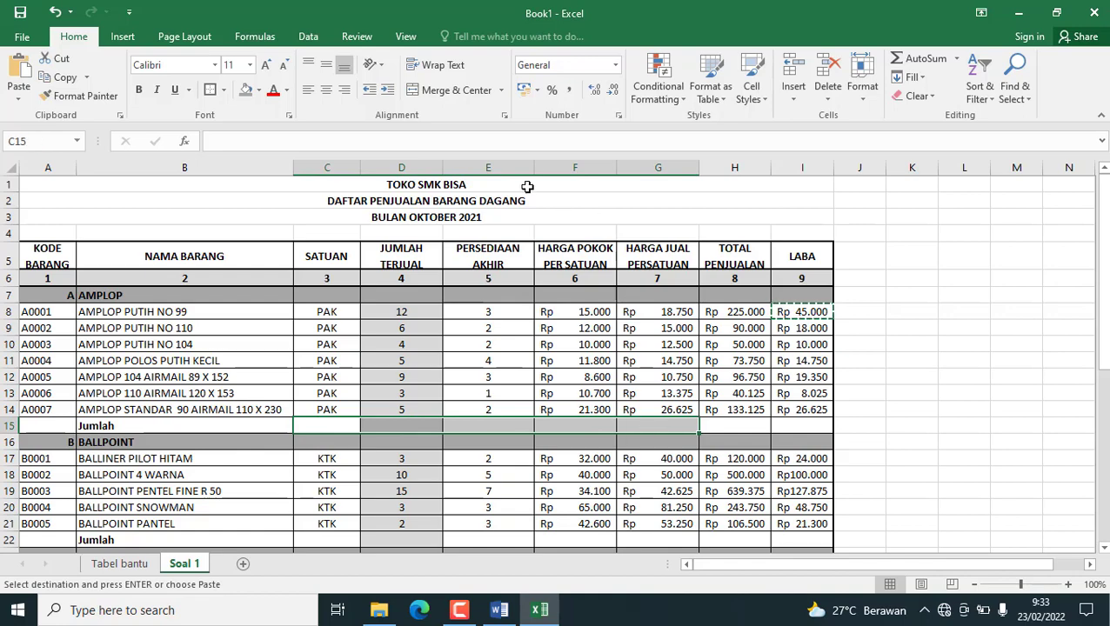
left_click(456, 90)
left_click(470, 376)
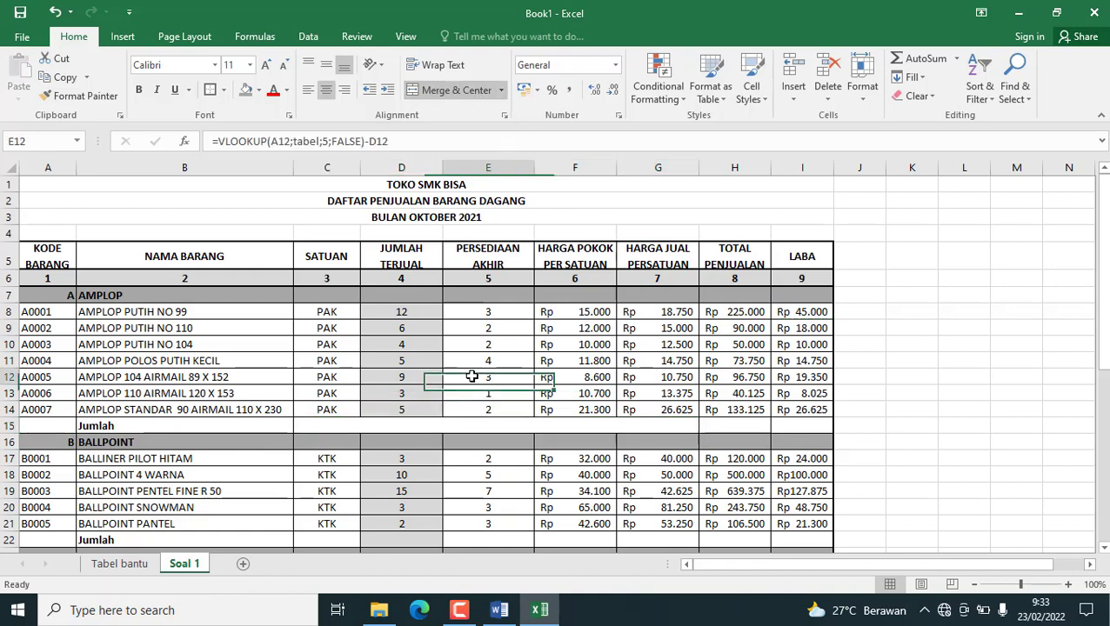
Merge and center C22:G22 in the BALLPOINT Jumlah row and C33:G33 in the BUKU Jumlah row.
scroll(831, 425, "down", 2)
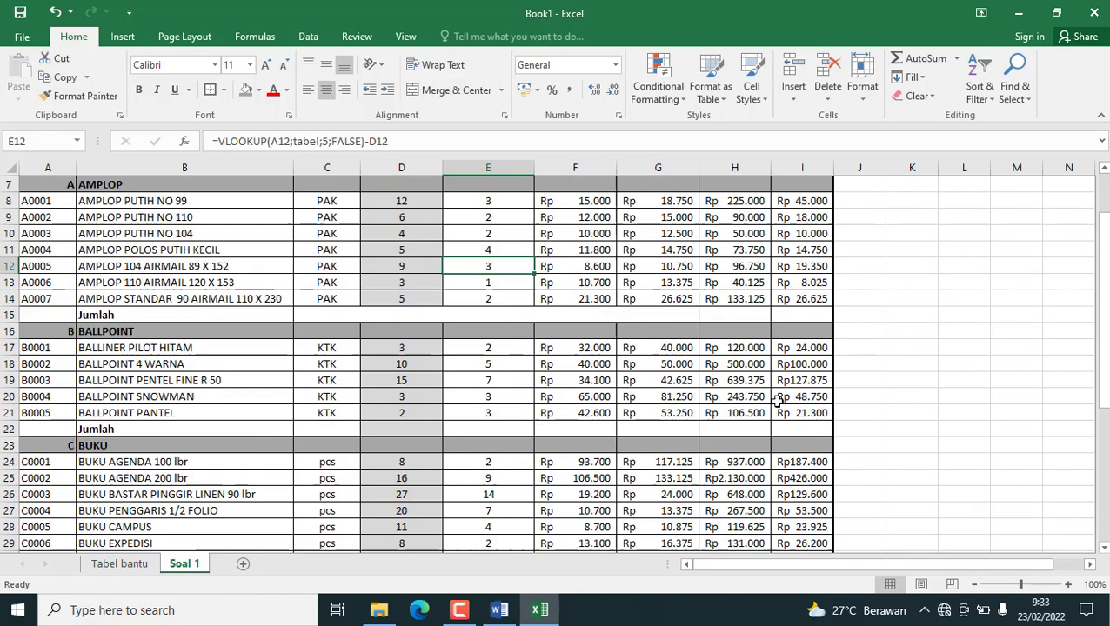
left_click(801, 315)
left_click(730, 318)
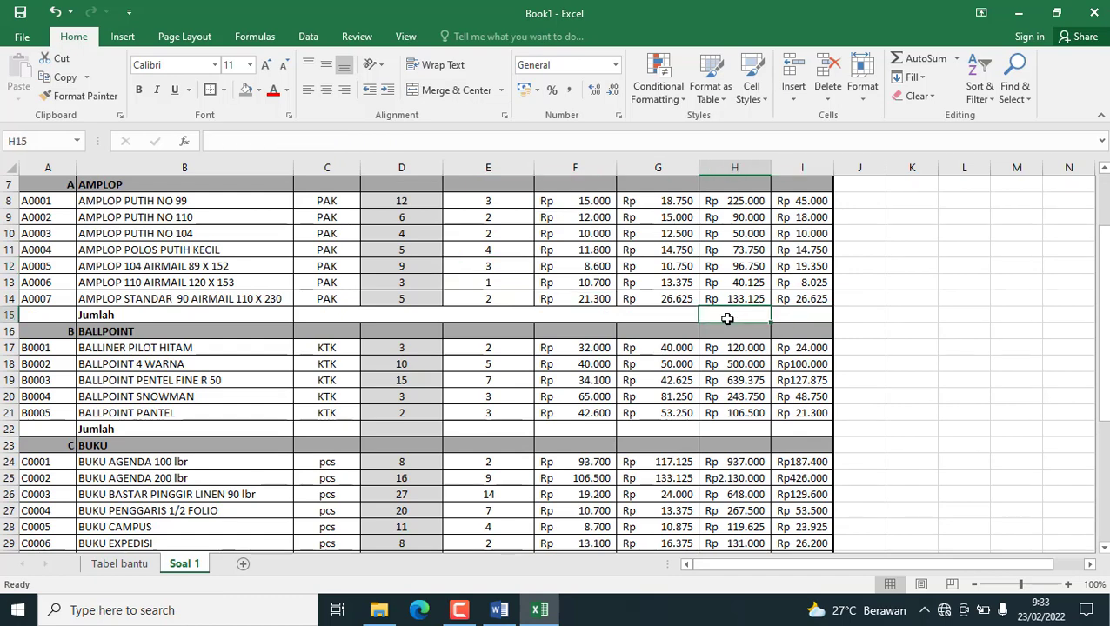
left_click_drag(342, 428, 642, 429)
left_click(451, 90)
scroll(465, 368, "down", 2)
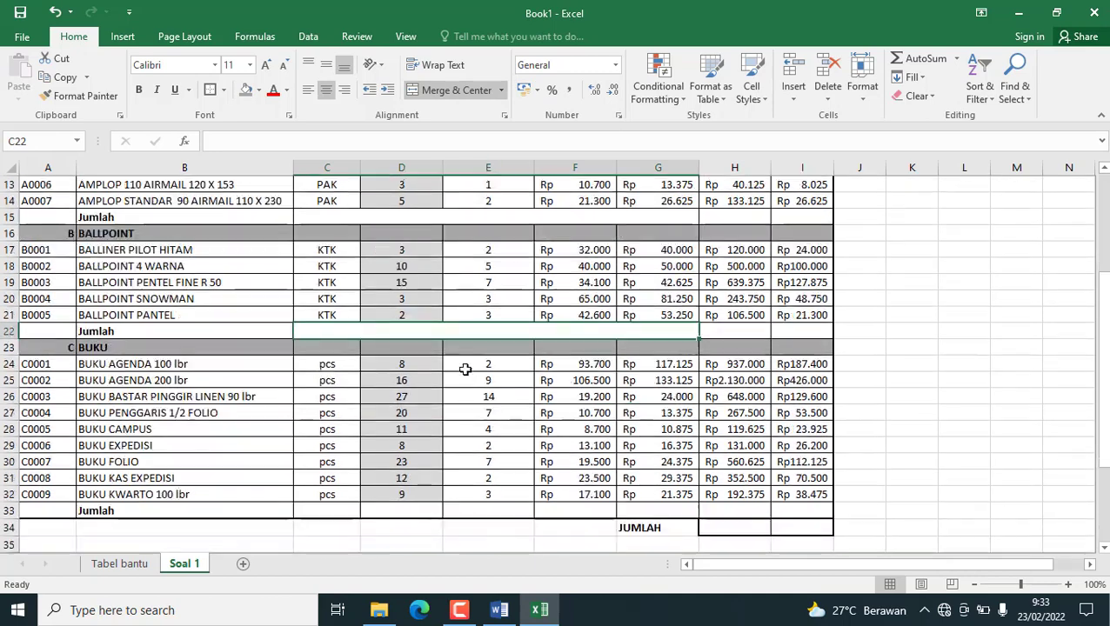
left_click_drag(324, 511, 687, 514)
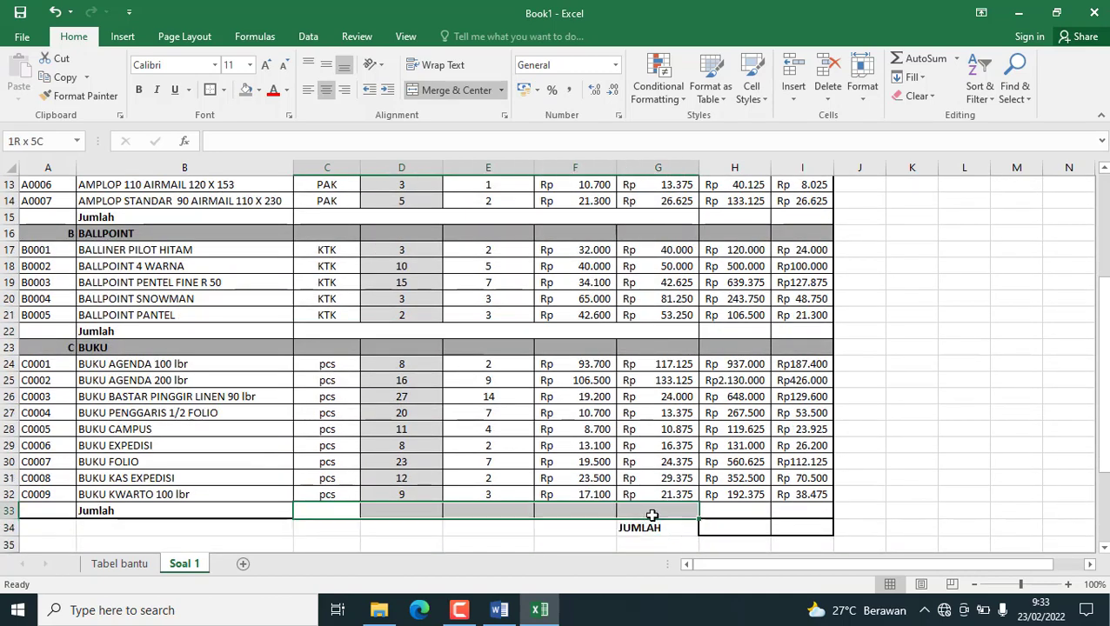
left_click(456, 90)
Review the TOTAL PENJUALAN cells of the three Jumlah rows and the grand JUMLAH row.
scroll(780, 513, "up", 2)
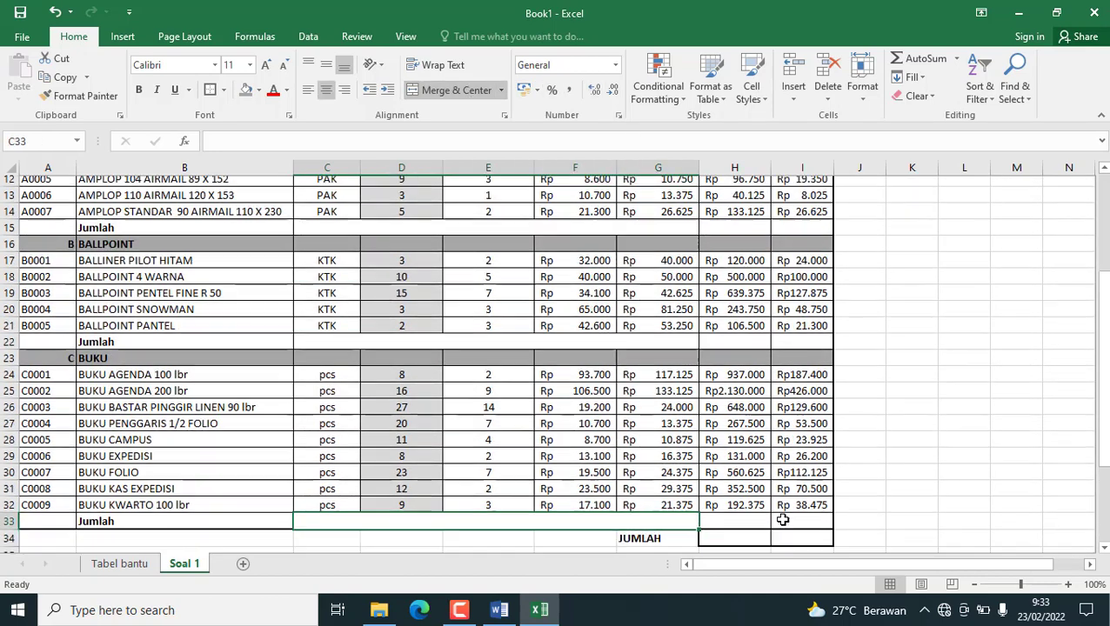
scroll(680, 426, "down", 2)
scroll(679, 426, "up", 3)
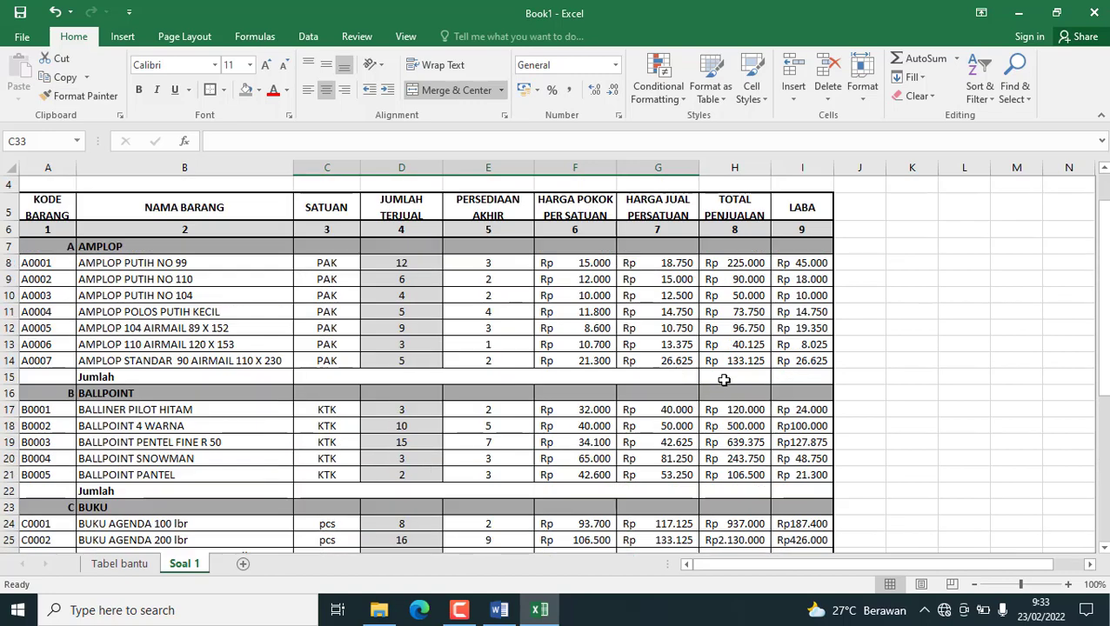
left_click(725, 376)
left_click(735, 488)
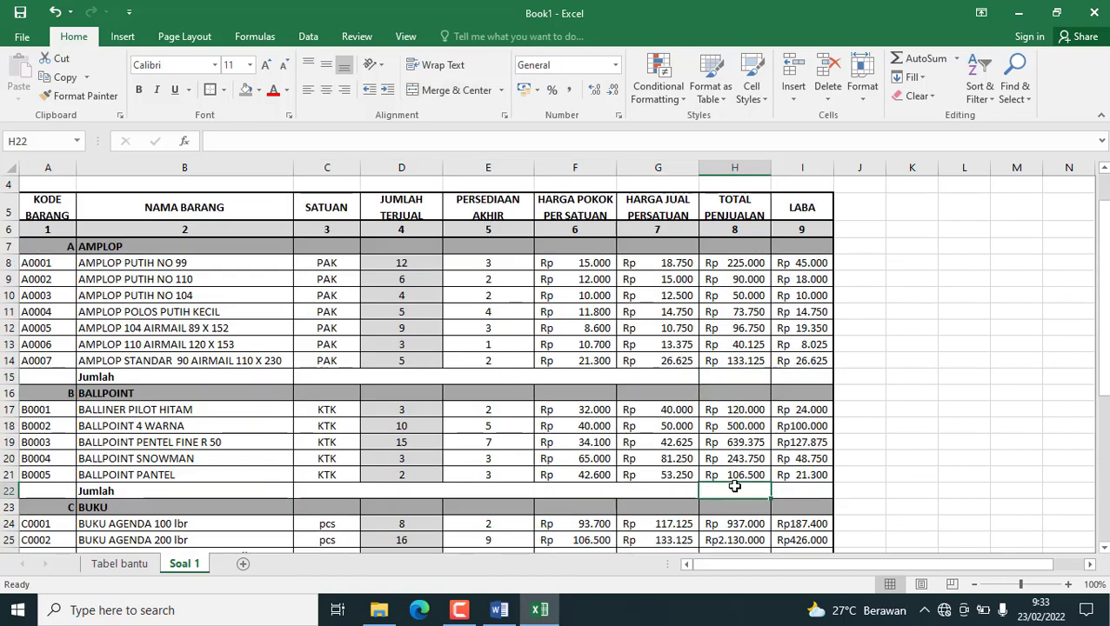
scroll(741, 470, "down", 4)
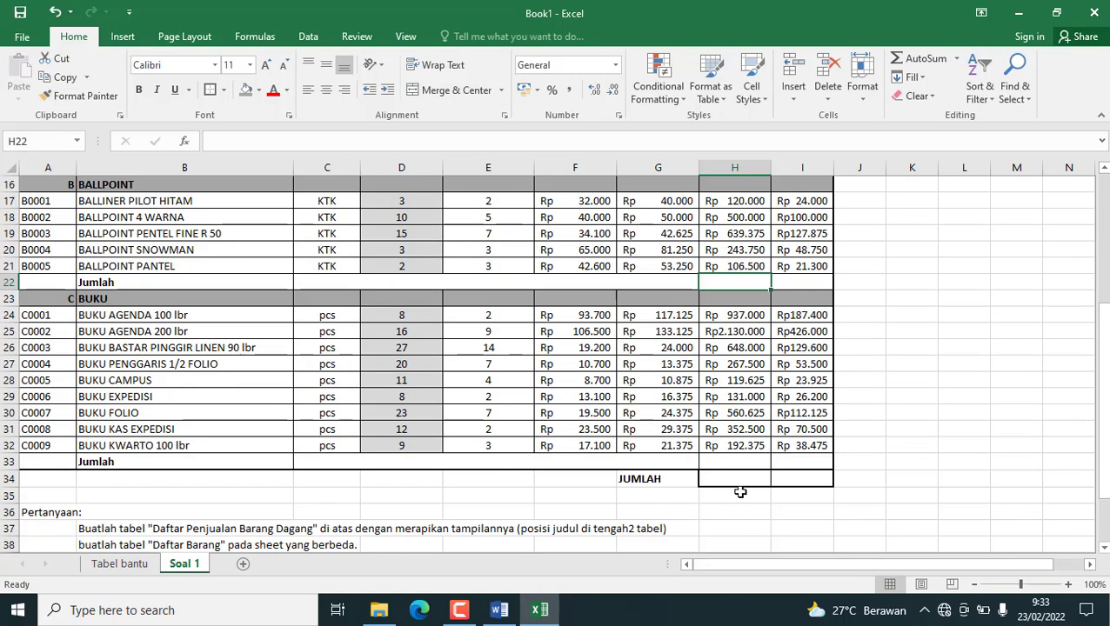
left_click(729, 457)
left_click(729, 481)
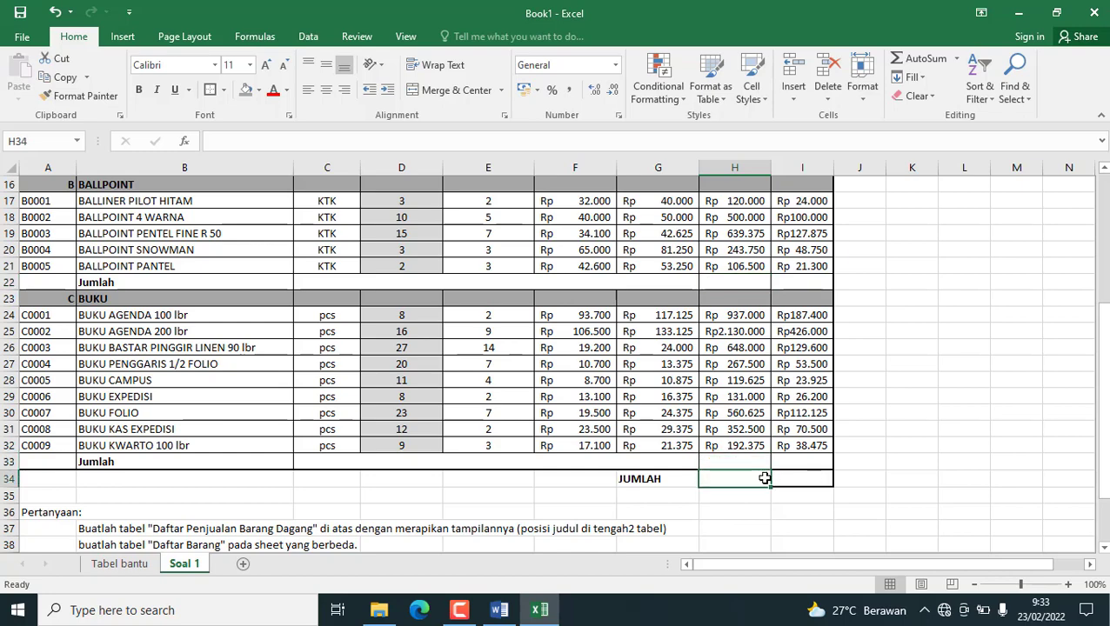
scroll(754, 459, "up", 5)
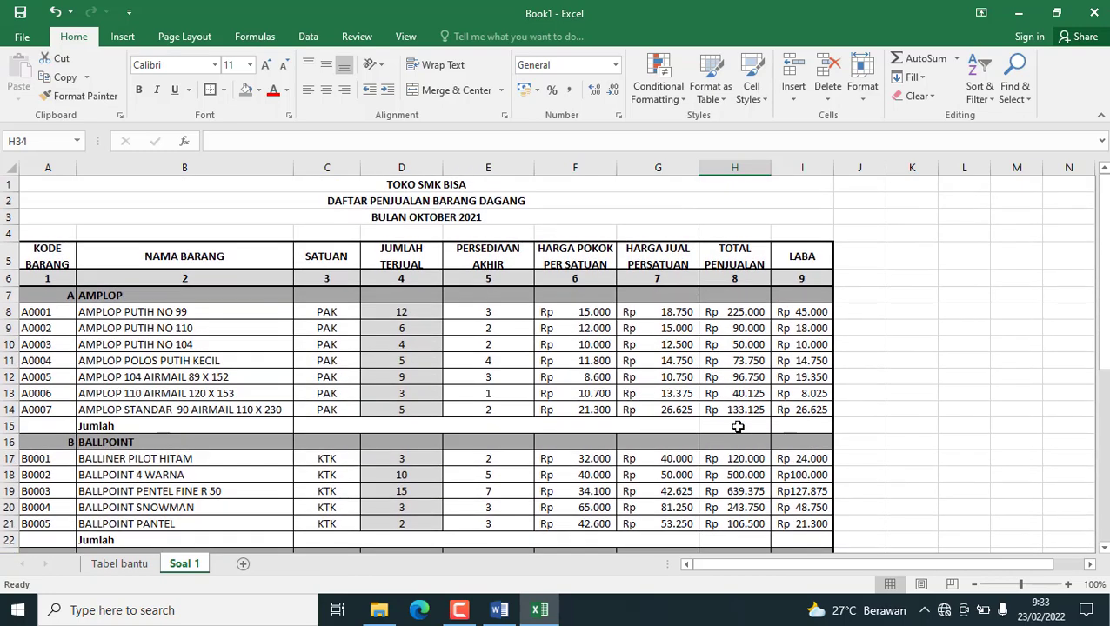
Total the AMPLOP sales in H15 with =SUM(H8:H14) and the profit in I15 with =SUM(I8:I14).
left_click(739, 423)
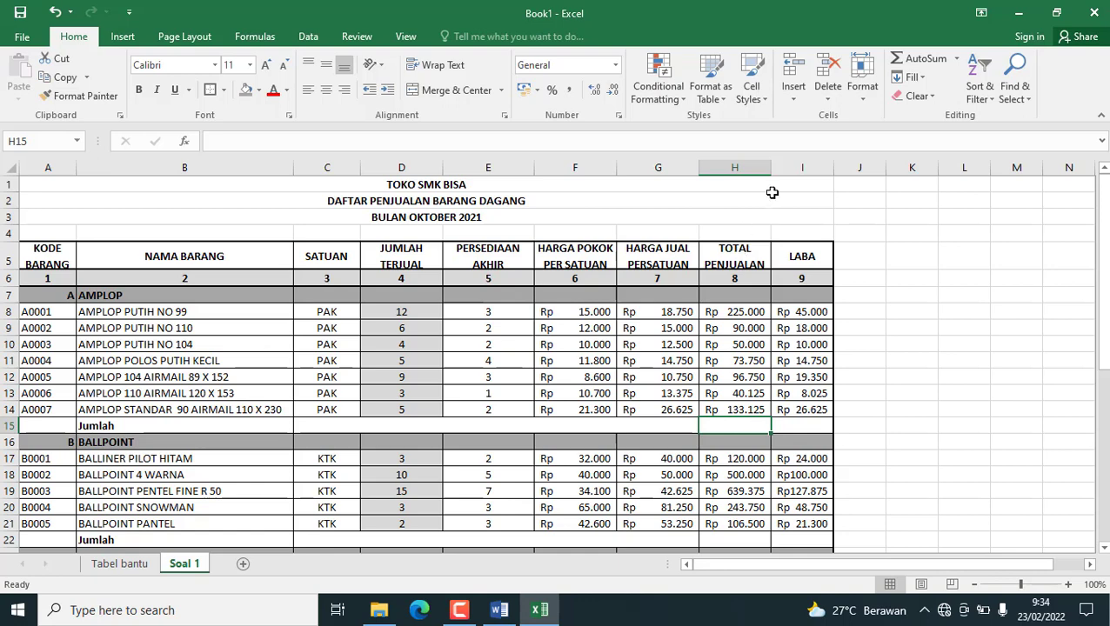
left_click(909, 59)
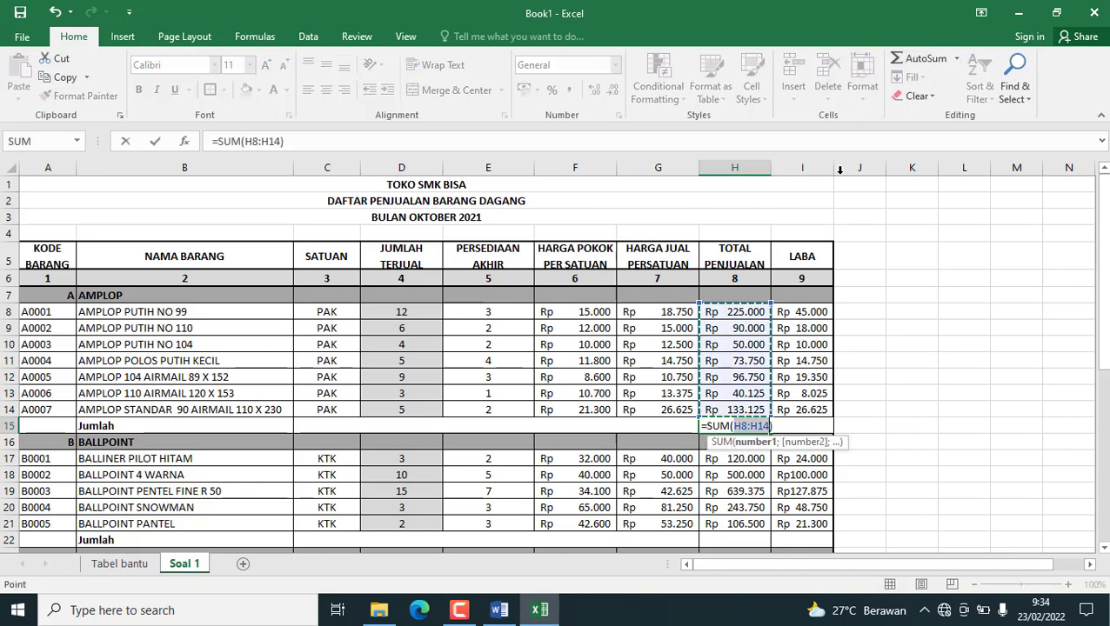
key("Return")
left_click(802, 424)
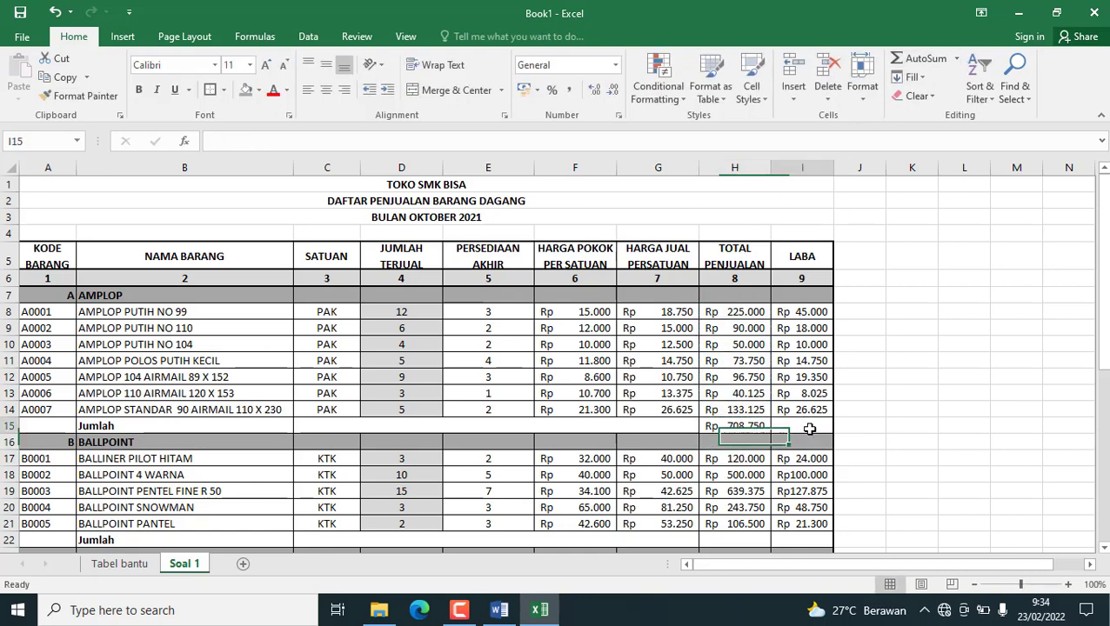
left_click(921, 61)
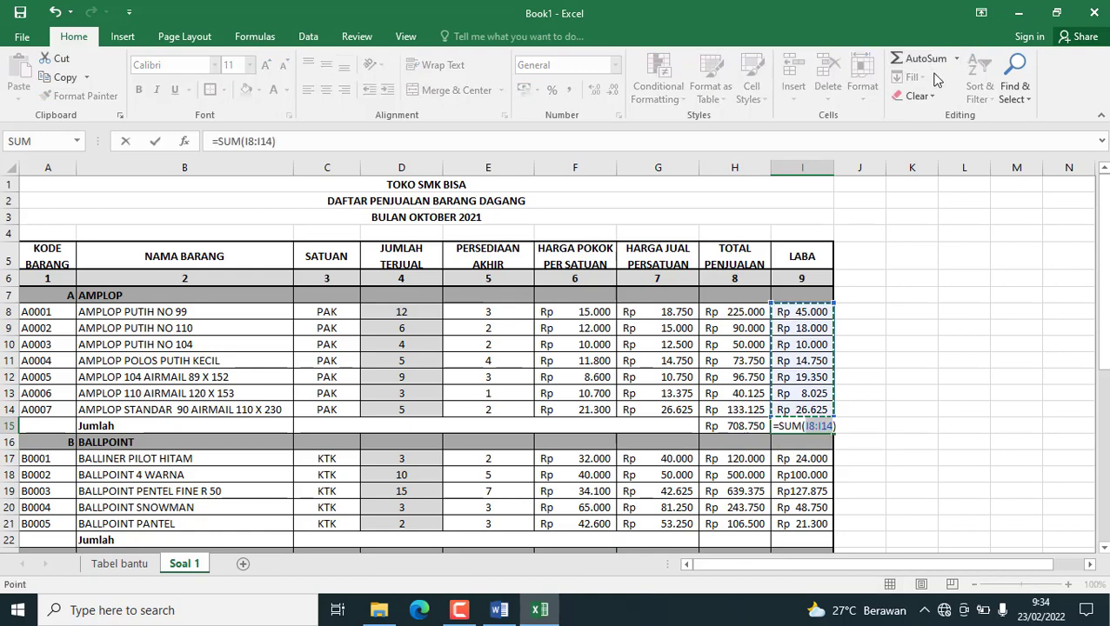
key("Return")
Make the AMPLOP totals in H15:I15 bold.
scroll(884, 317, "down", 2)
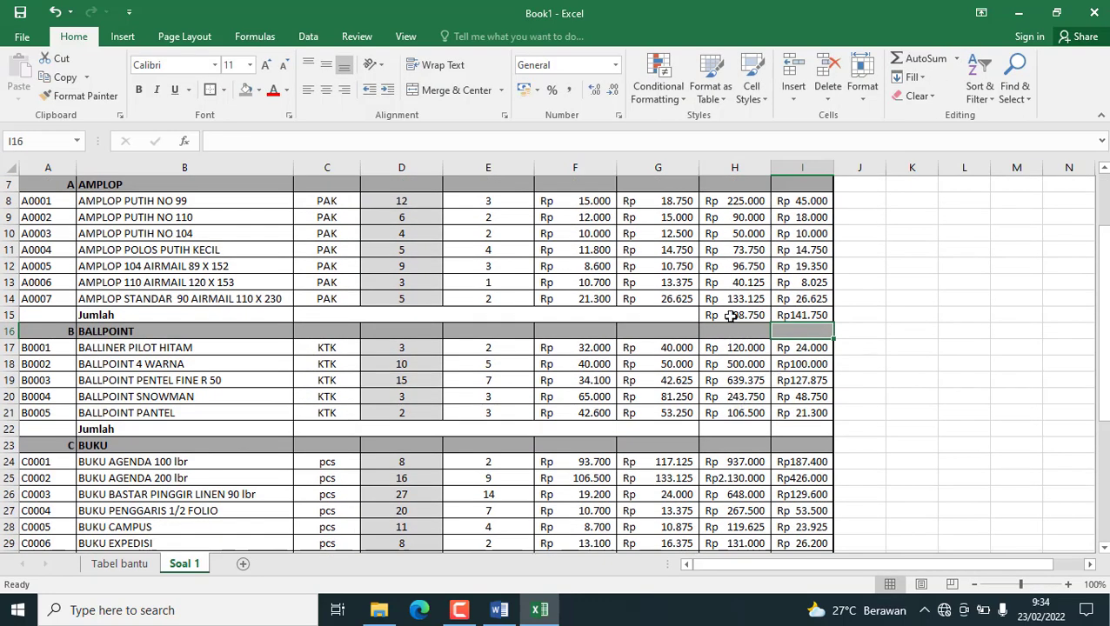
left_click_drag(731, 316, 787, 315)
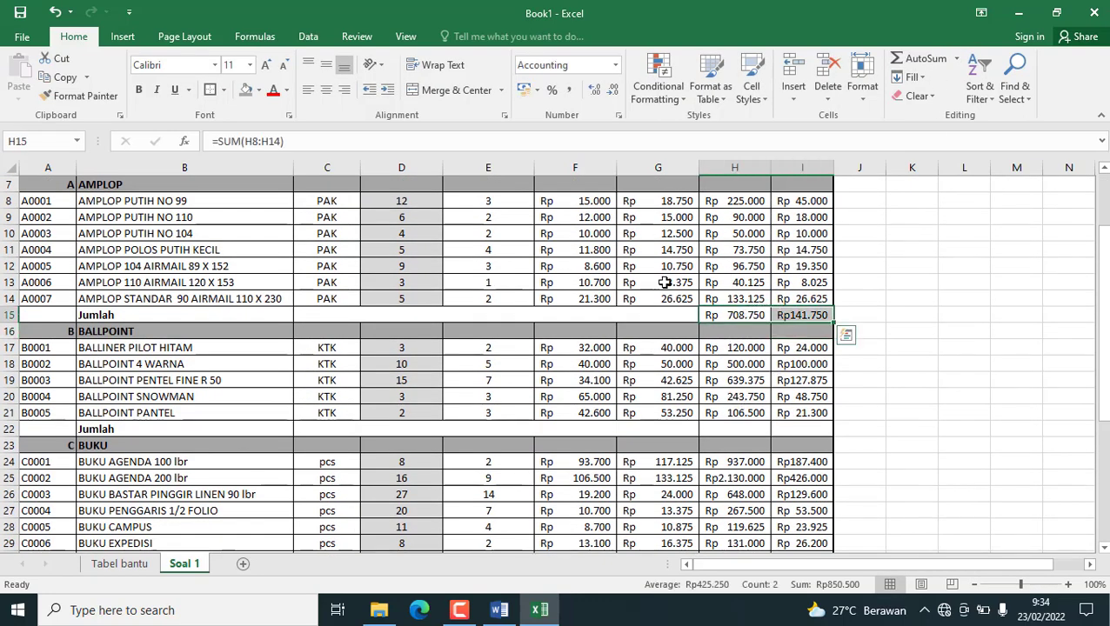
left_click(139, 93)
left_click(710, 428)
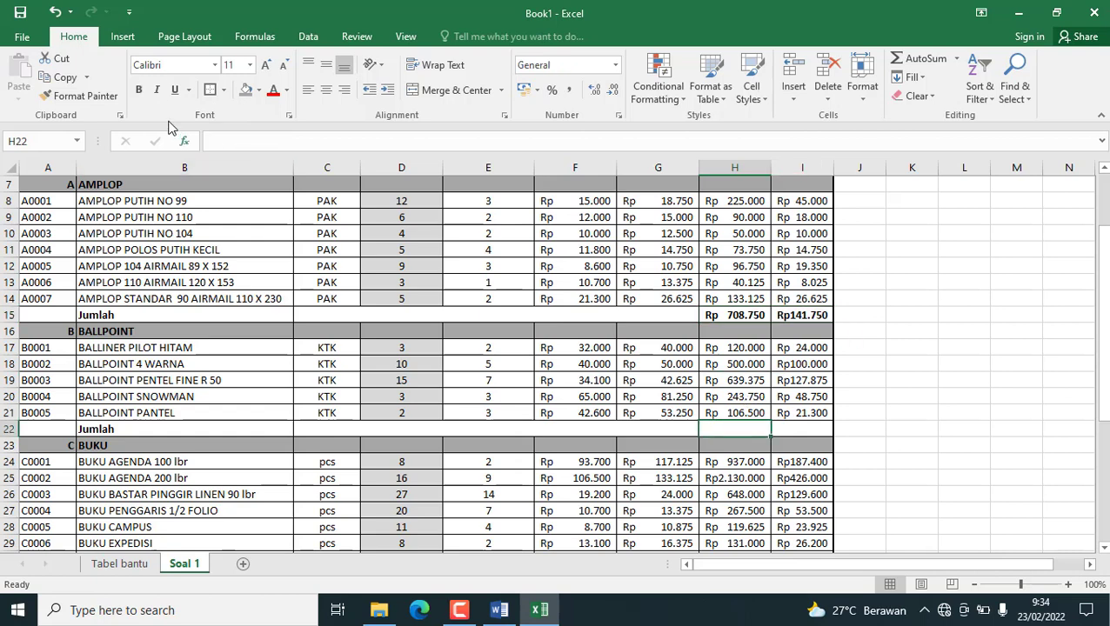
Total the BALLPOINT sales in H22 with =SUM(H17:H21) and the profit in I22 with =SUM(I17:I21).
left_click(927, 58)
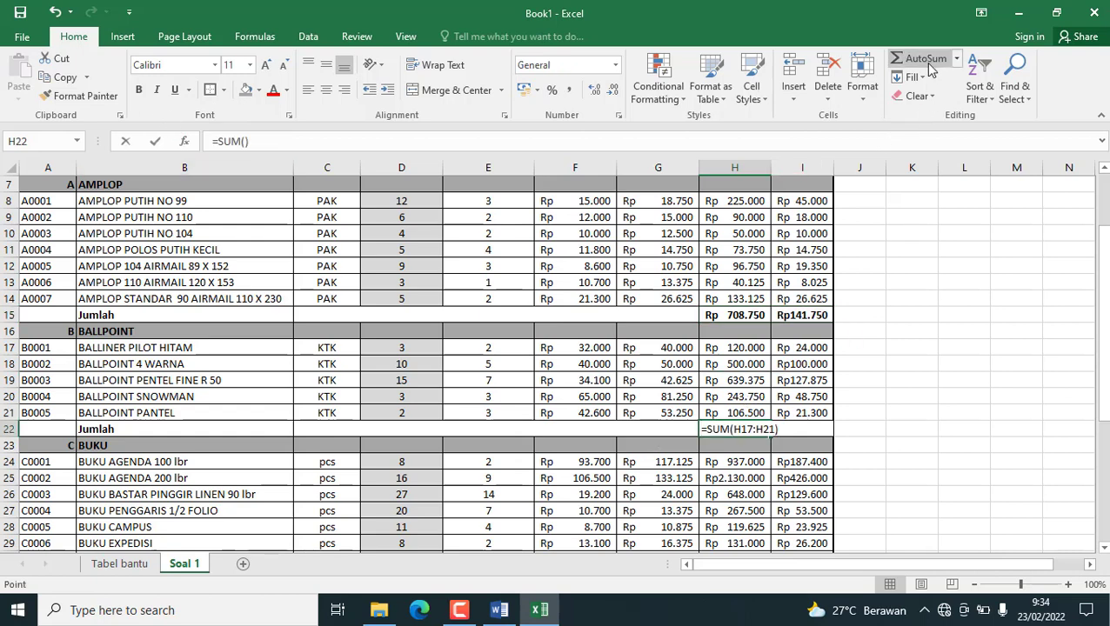
key("Return")
left_click(807, 429)
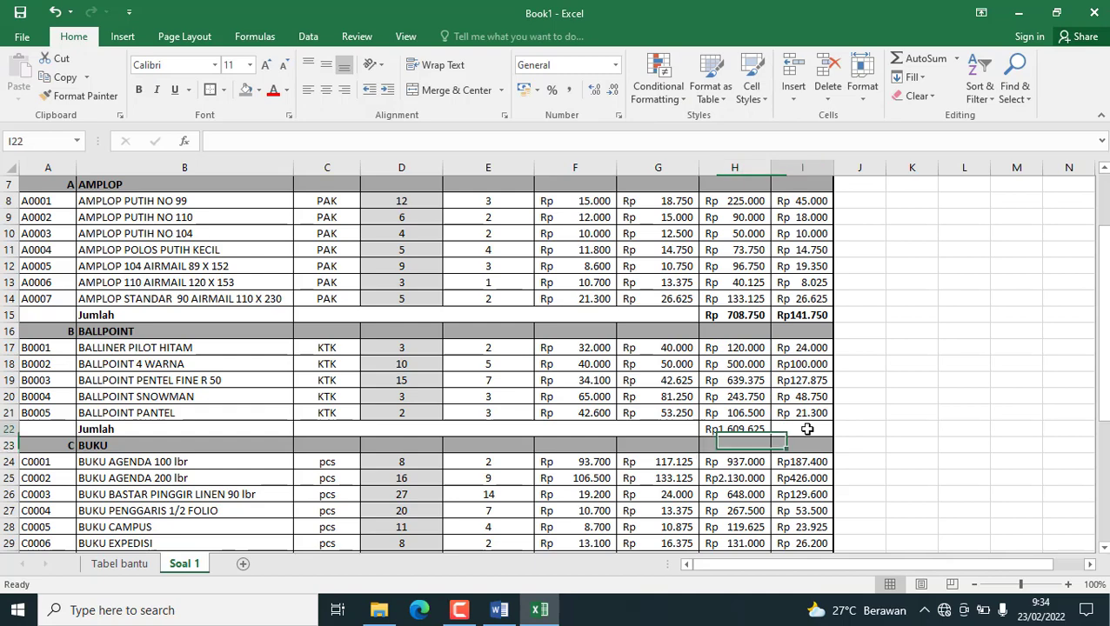
left_click(928, 58)
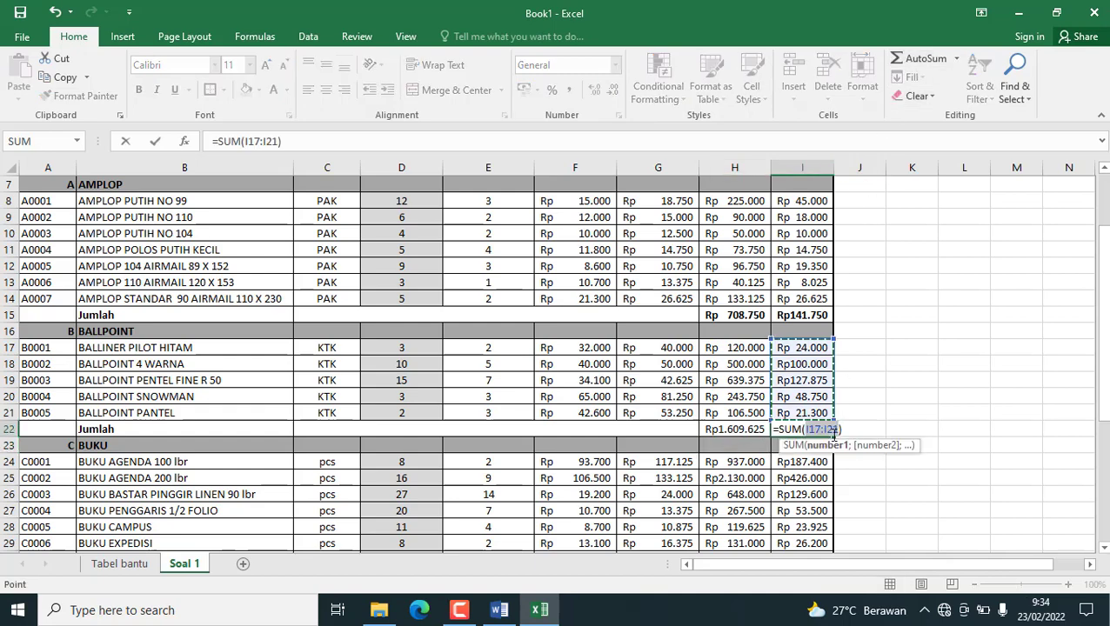
key("Return")
Make the BALLPOINT totals in H22:I22 bold.
left_click(748, 429)
left_click(779, 429, "shift")
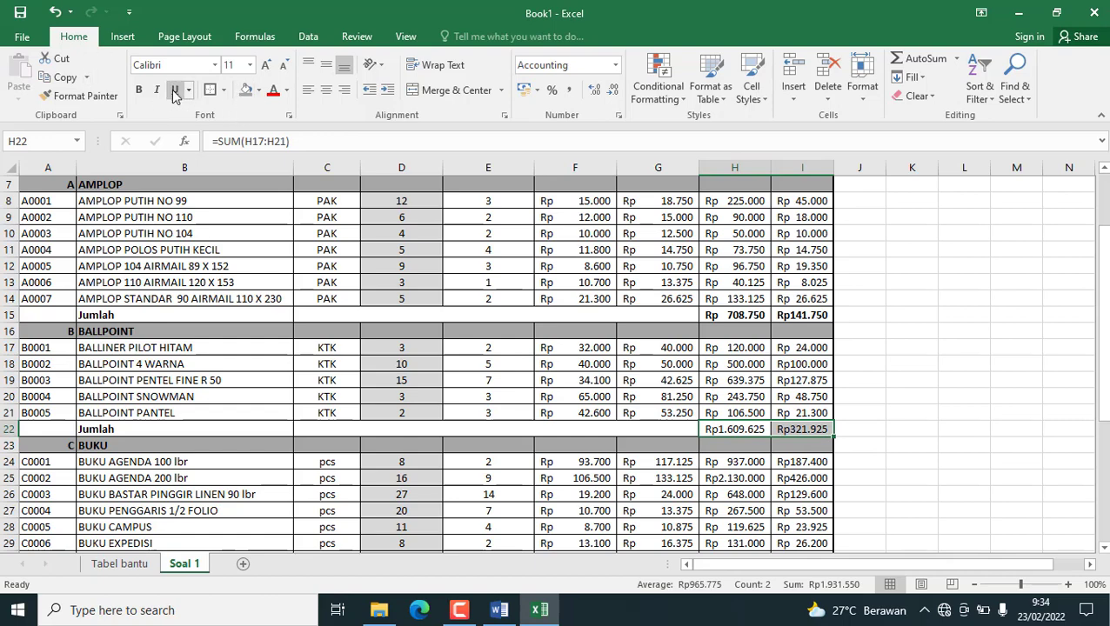
left_click(138, 90)
scroll(688, 380, "down", 4)
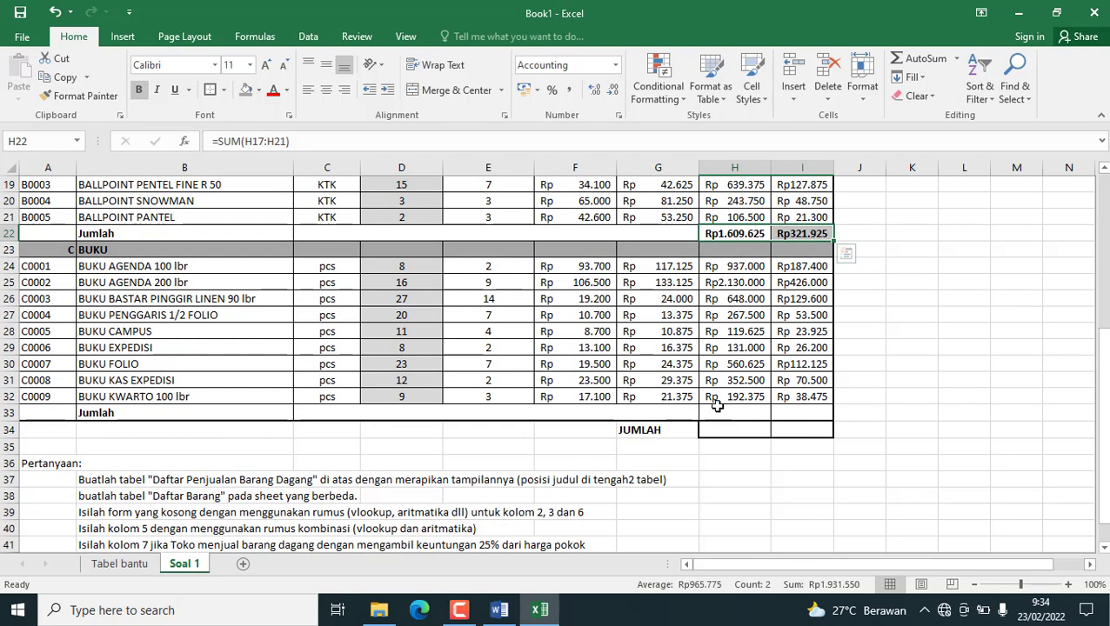
left_click(731, 397)
key("shift+Right")
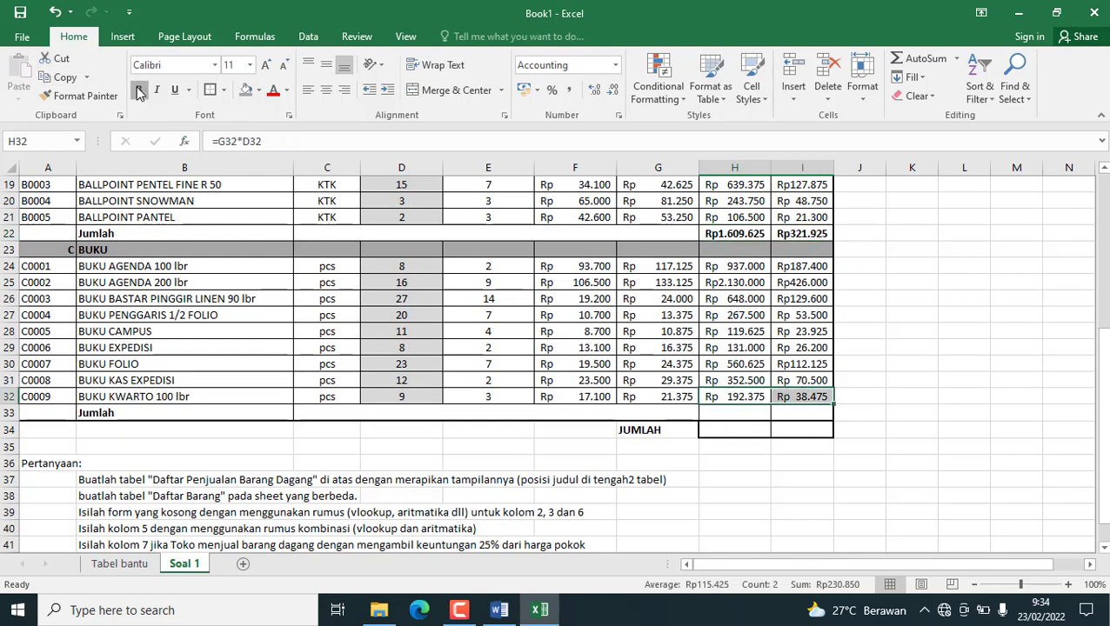
left_click(138, 90)
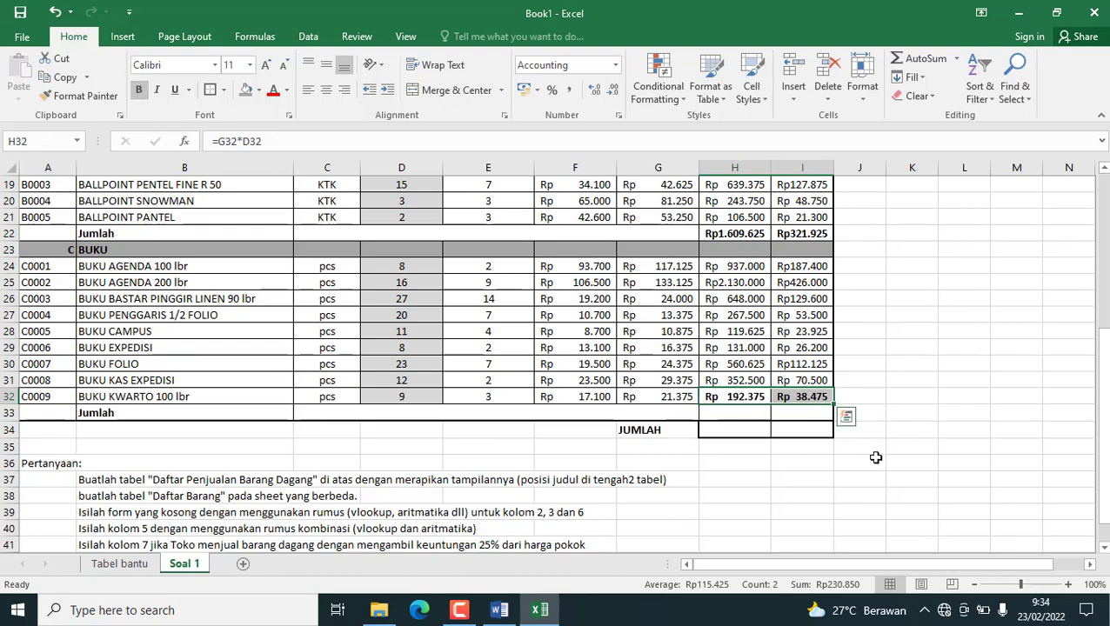
key("Return")
scroll(819, 434, "down", 1)
left_click(736, 367)
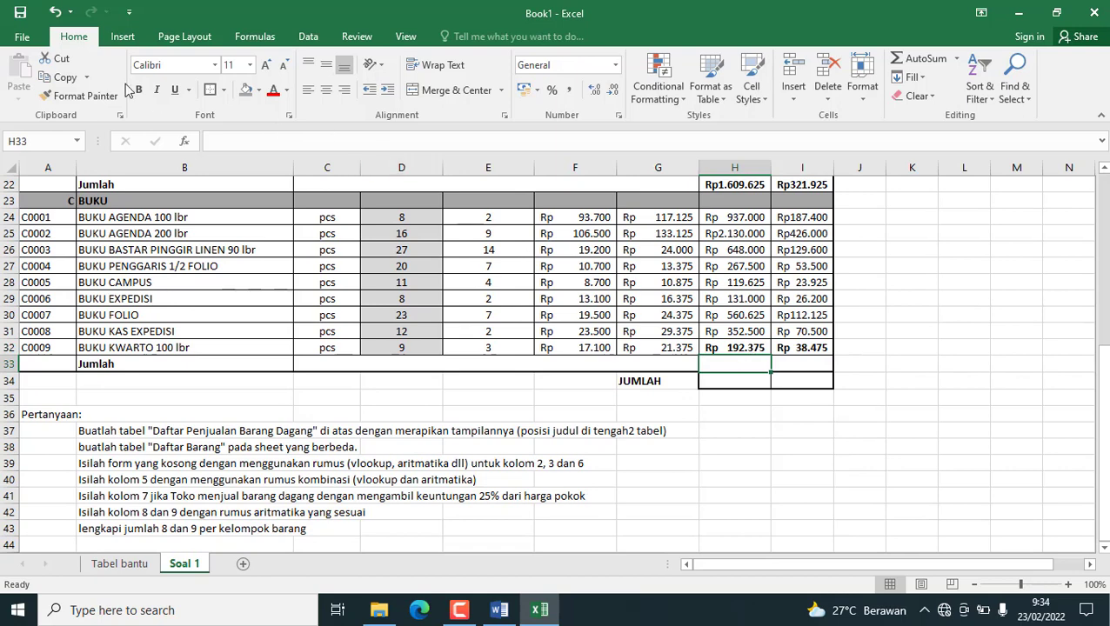
left_click(54, 11)
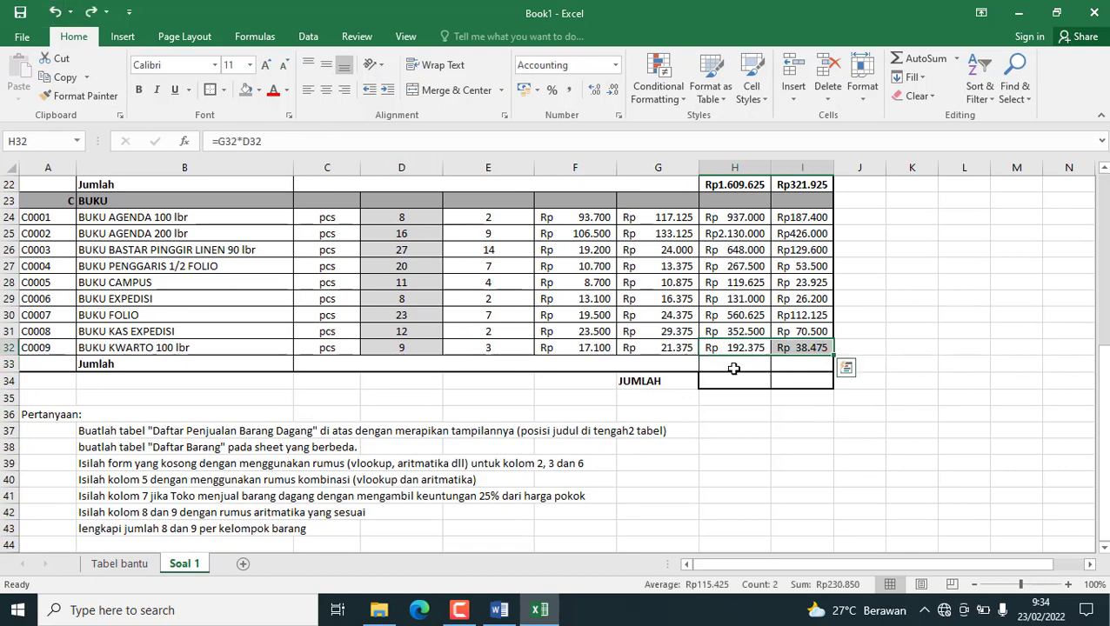
Sum the BUKU sales in H33 with =SUM(H24:H32) and total the BUKU profit in I33 the same way.
left_click(735, 367)
left_click(922, 59)
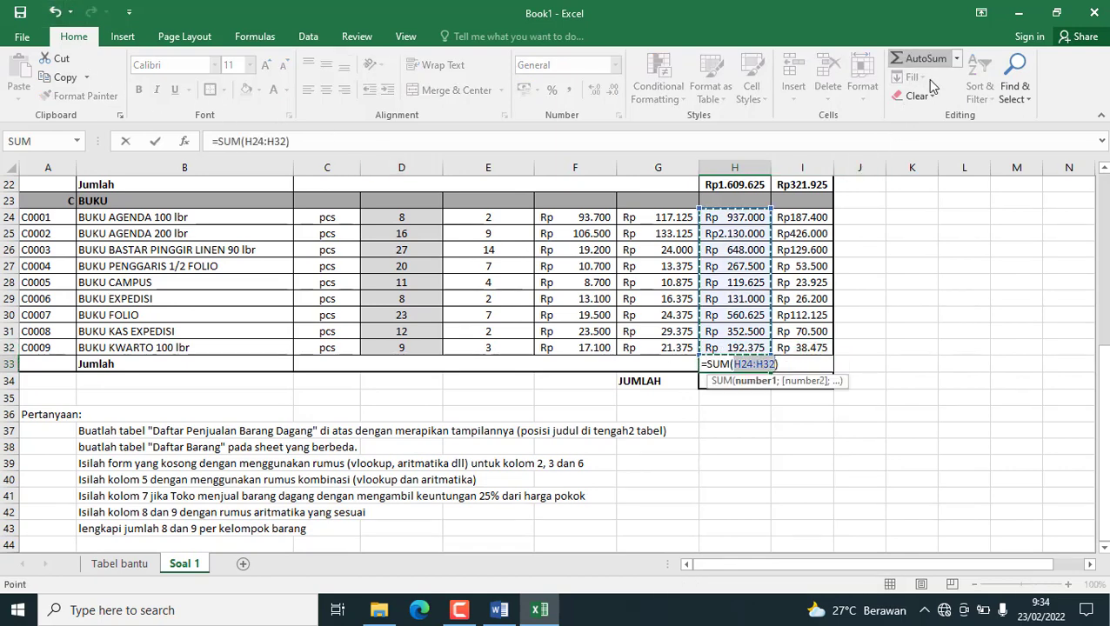
key("Return")
left_click(811, 365)
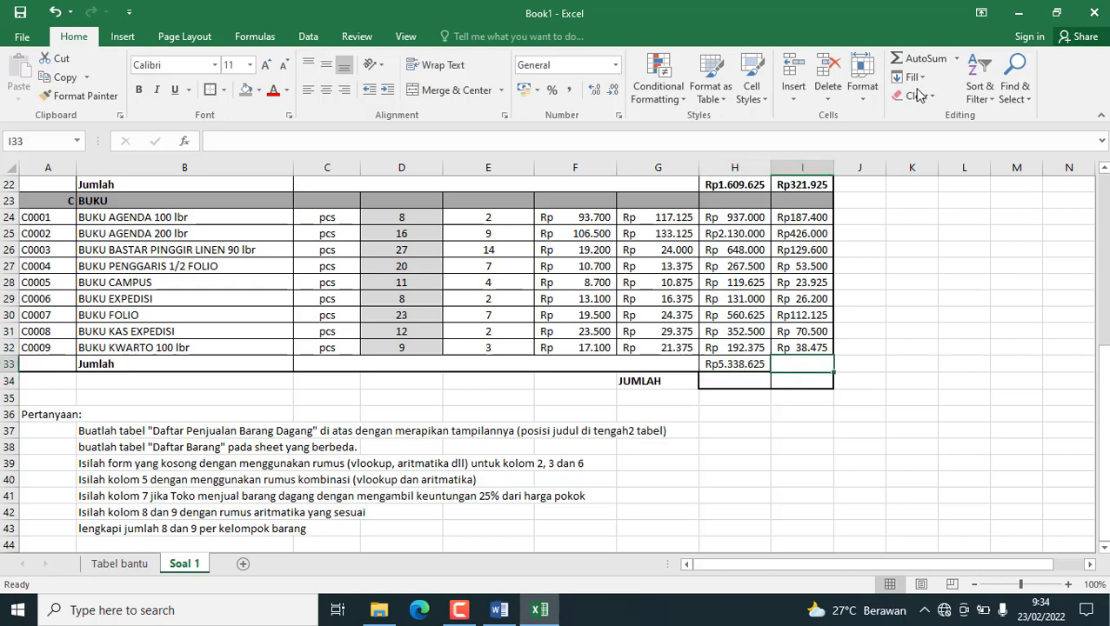
left_click(922, 58)
key("Return")
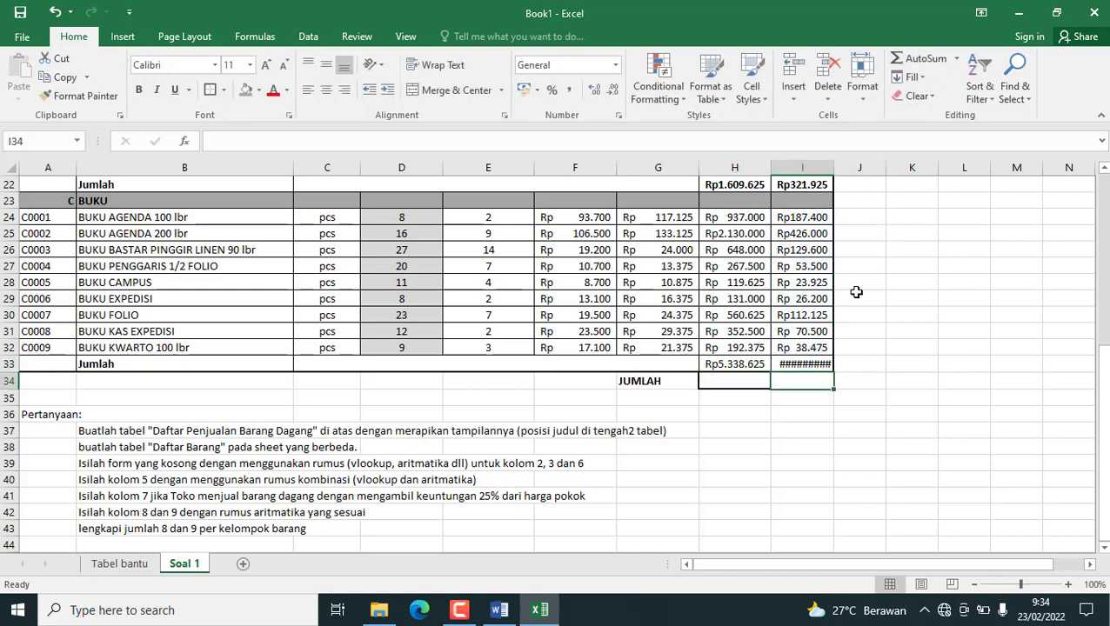
Autofit the width of column I and make the BUKU totals in H33:I33 bold.
double_click(837, 167)
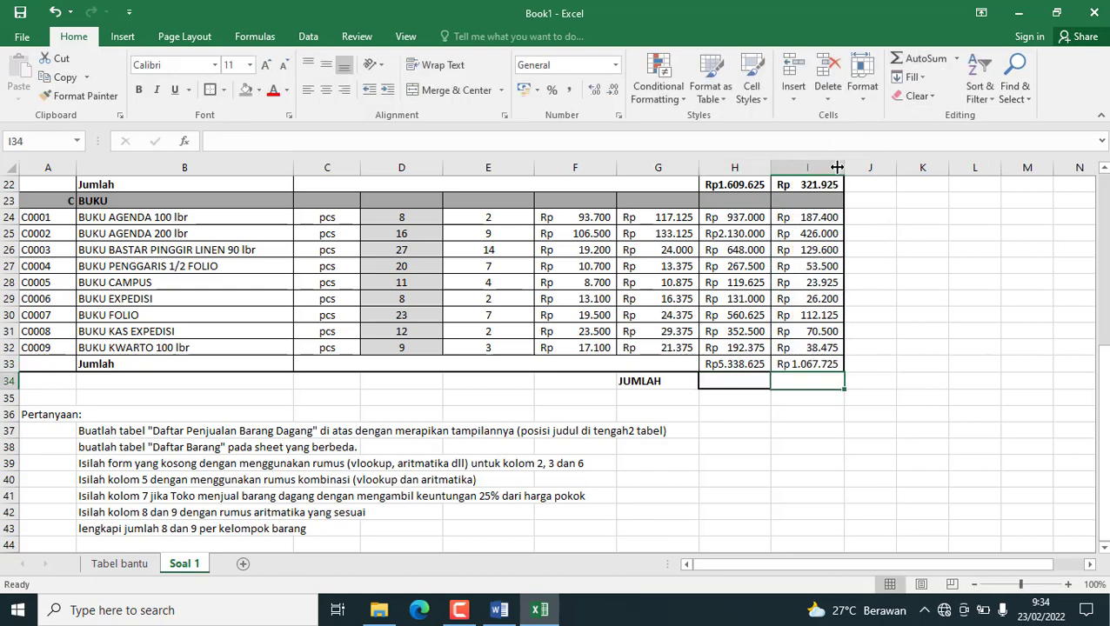
left_click_drag(744, 366, 802, 365)
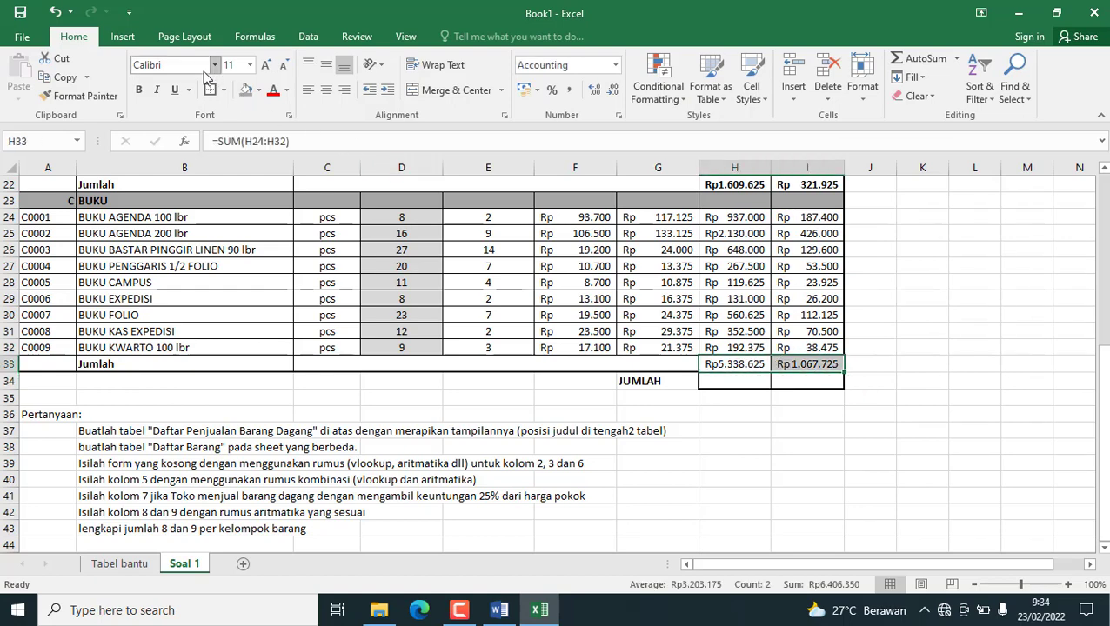
left_click(139, 90)
Calculate the grand total of sales in H34 with =H15+H22+H33.
left_click(735, 382)
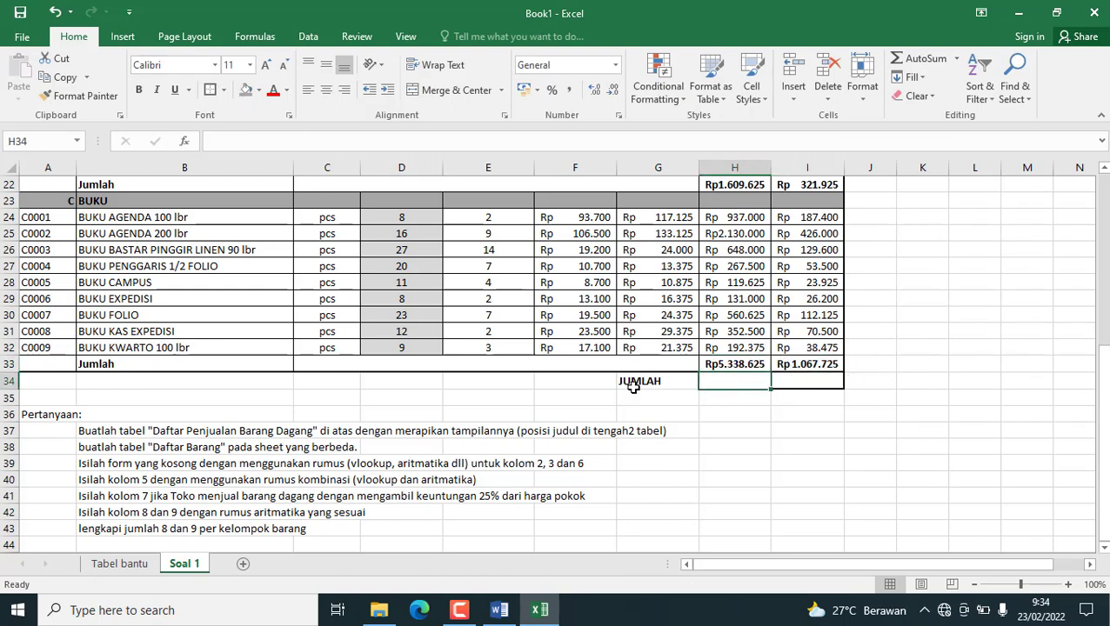
type("=")
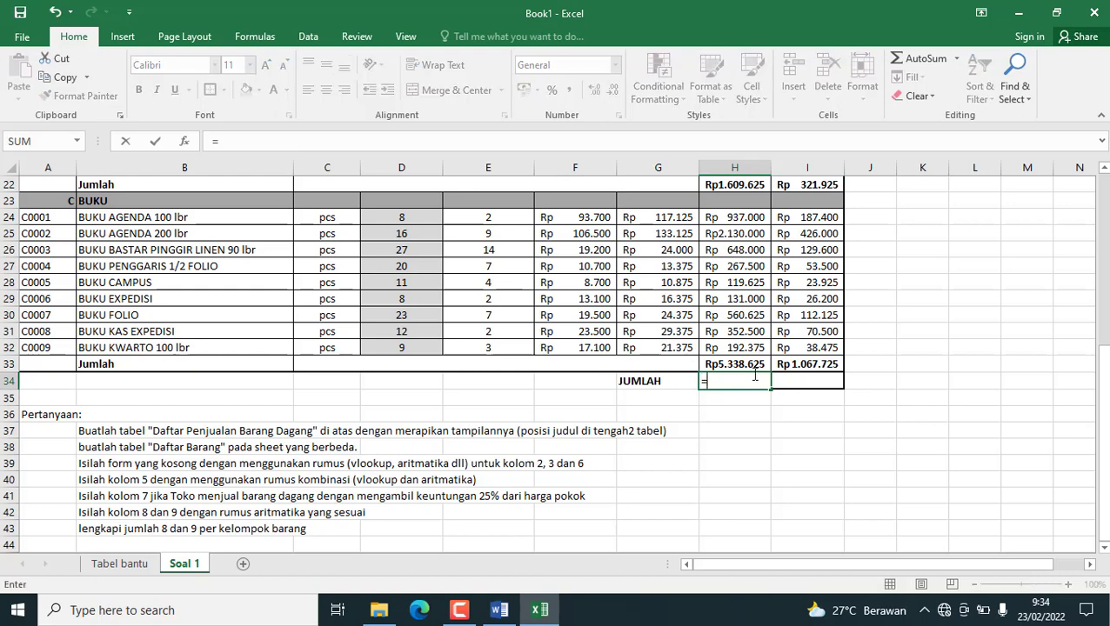
scroll(767, 293, "up", 3)
left_click(746, 220)
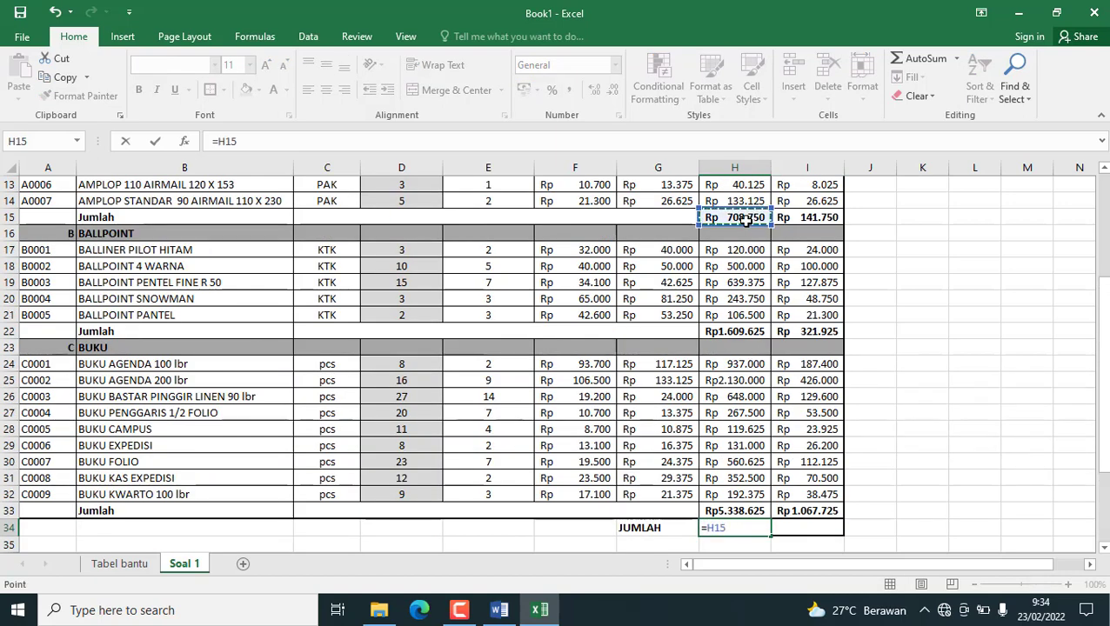
type("+")
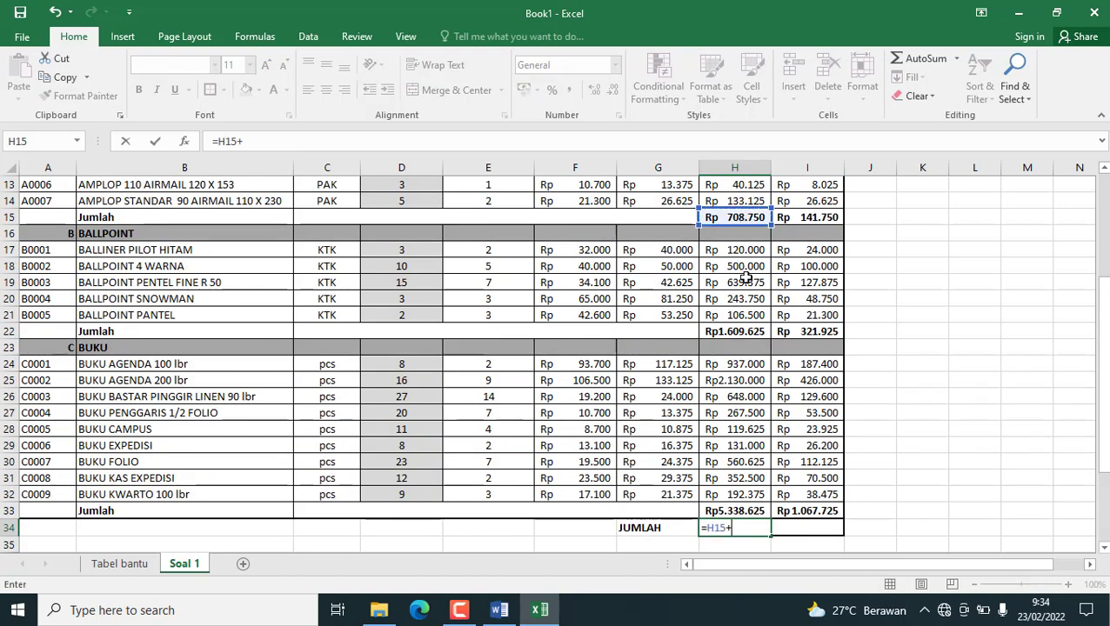
left_click(738, 331)
type("+")
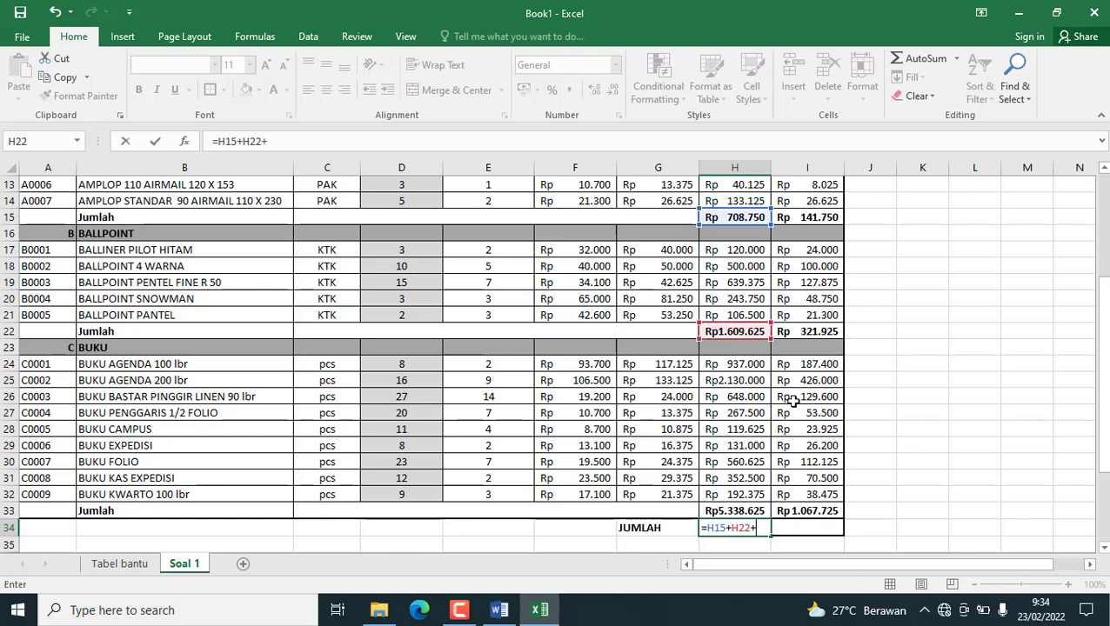
left_click(753, 512)
key("Return")
Calculate the grand total of profit in I34 with =I15+I22+I33.
scroll(827, 521, "down", 1)
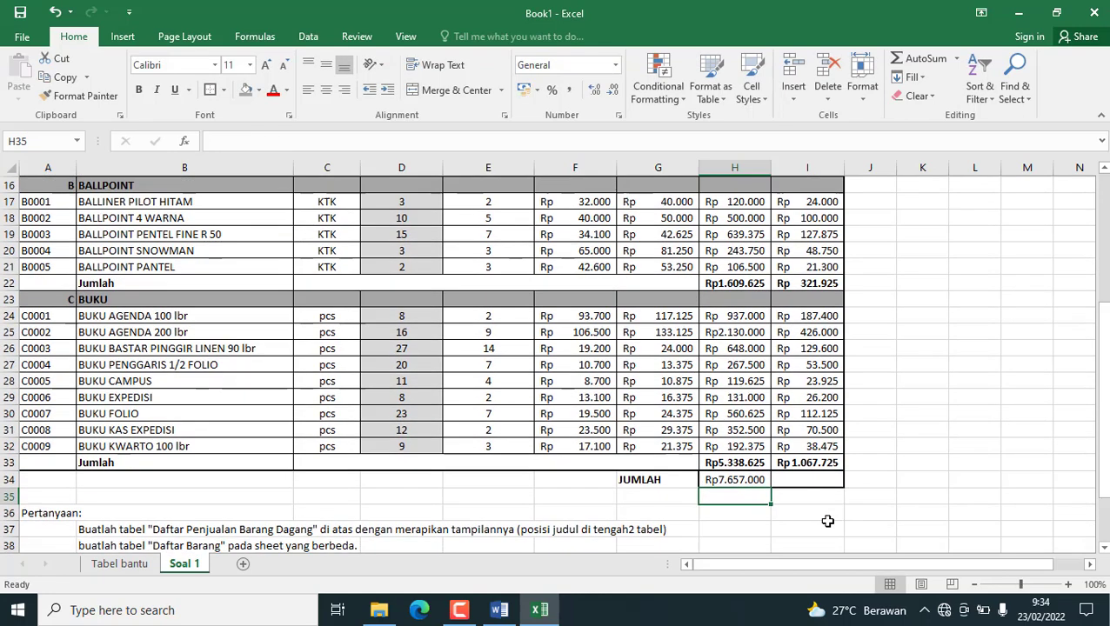
left_click(827, 520)
left_click(800, 473)
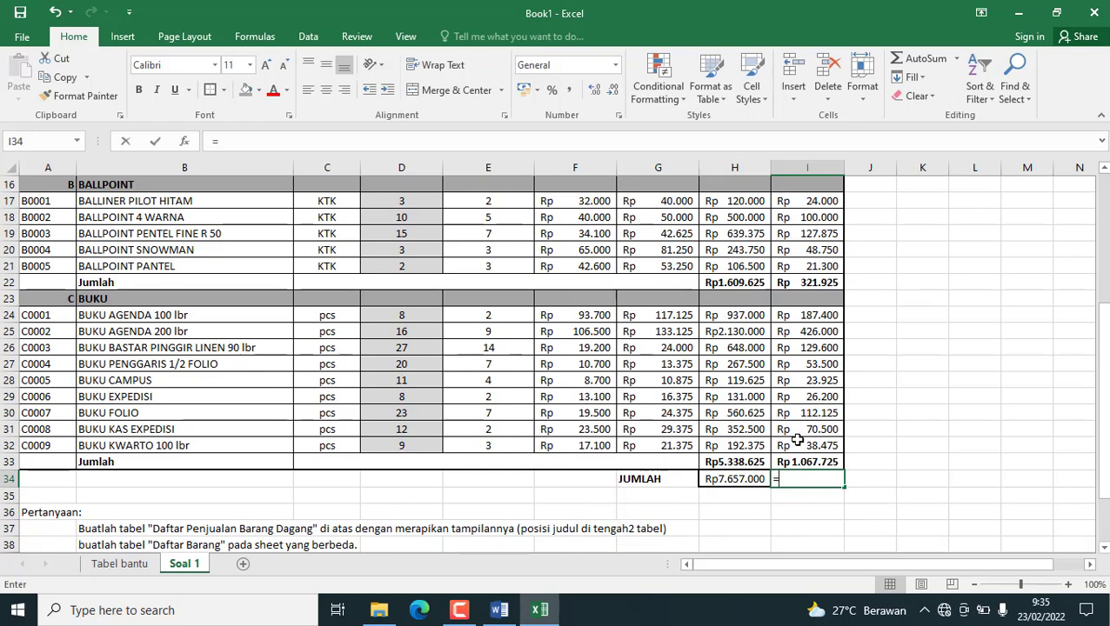
type("=")
scroll(808, 318, "up", 1)
left_click(809, 218)
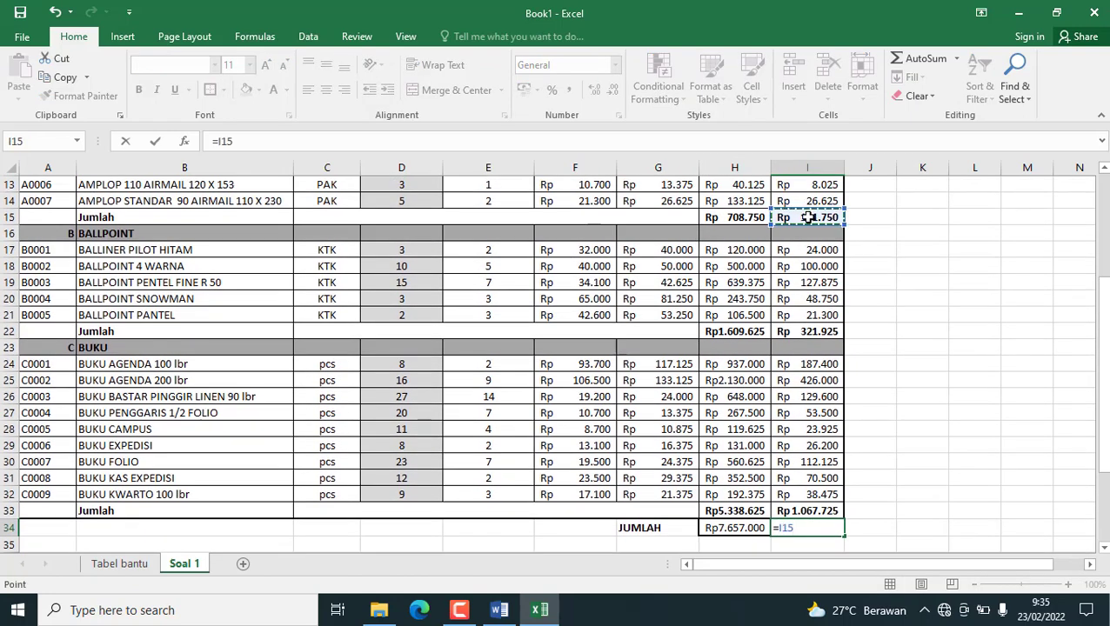
type("+")
left_click(828, 329)
type("+")
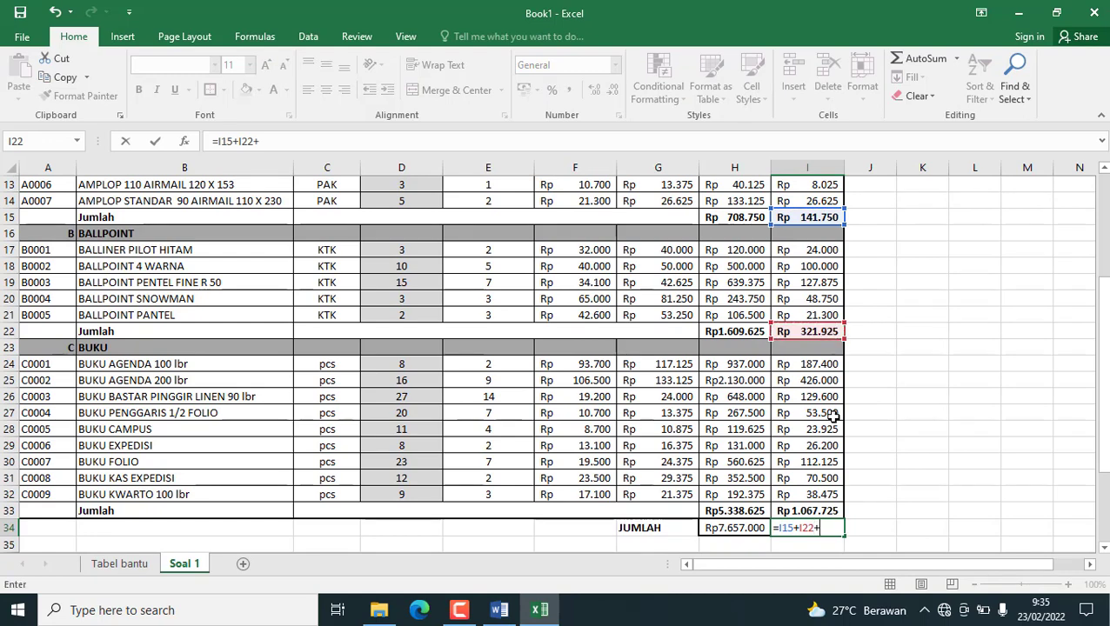
left_click(830, 510)
key("Return")
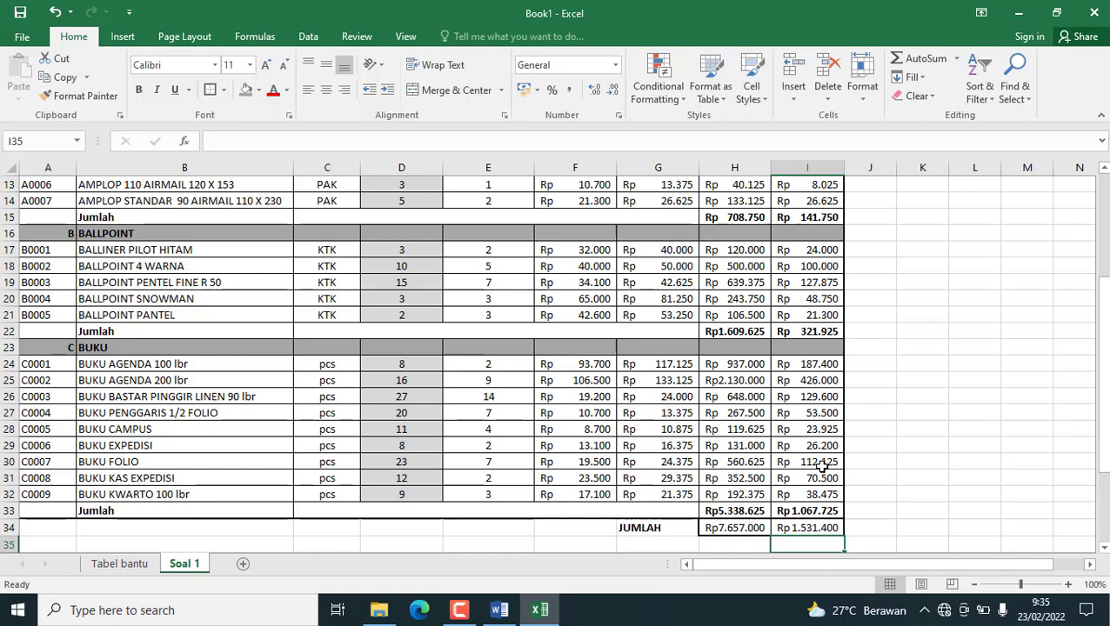
Check the completed Soal 1 table from its title rows down to the grand JUMLAH row.
scroll(777, 509, "down", 2)
left_click(746, 480)
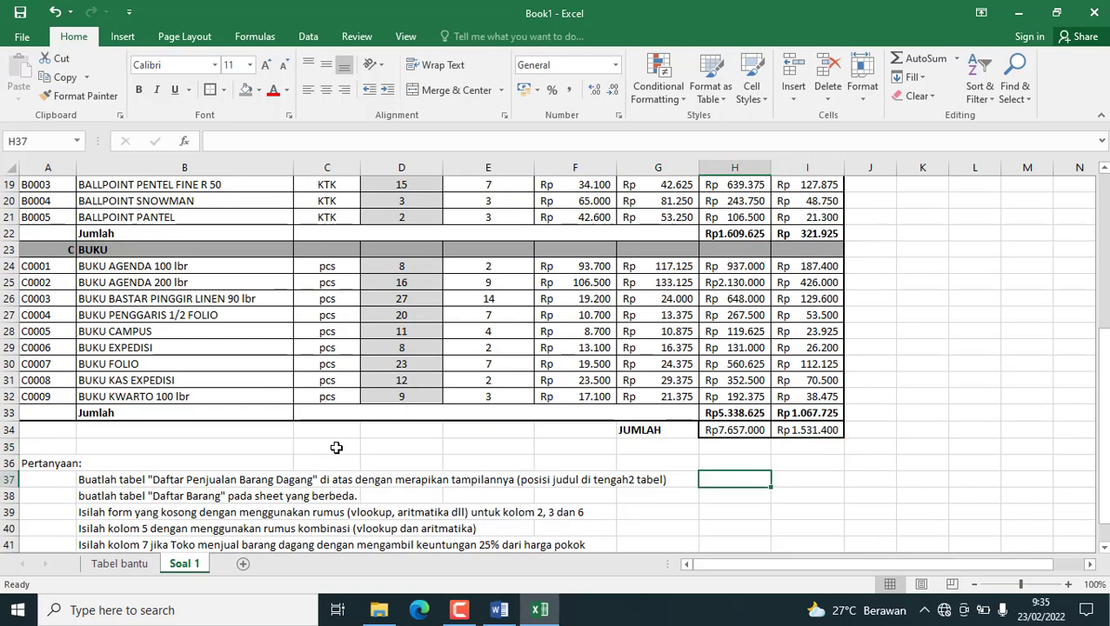
scroll(336, 447, "up", 4)
scroll(354, 430, "up", 2)
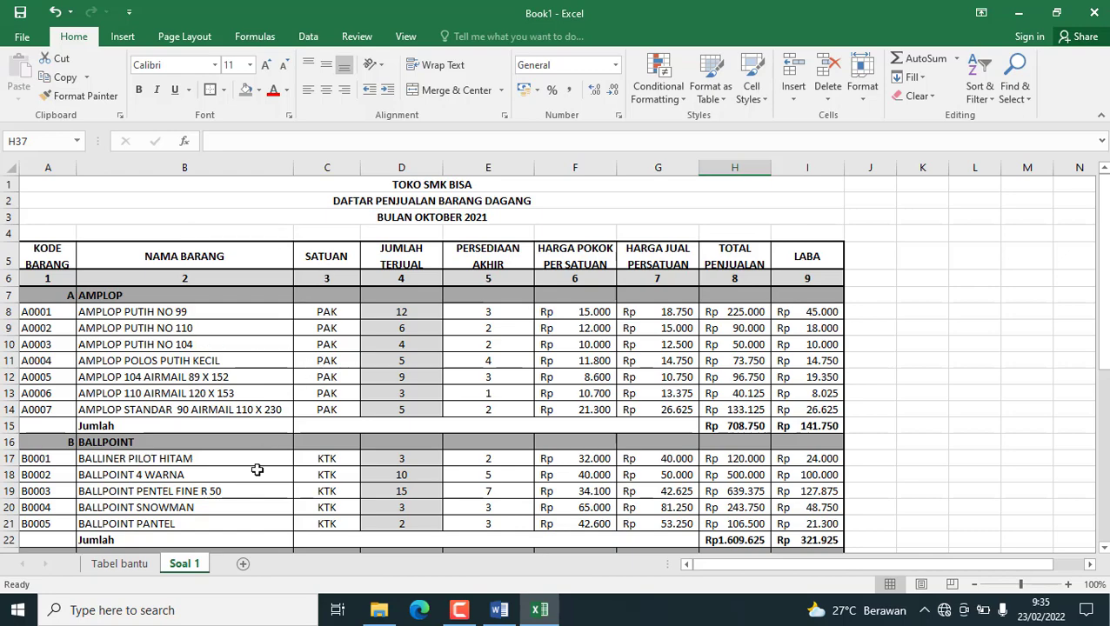
scroll(497, 232, "down", 5)
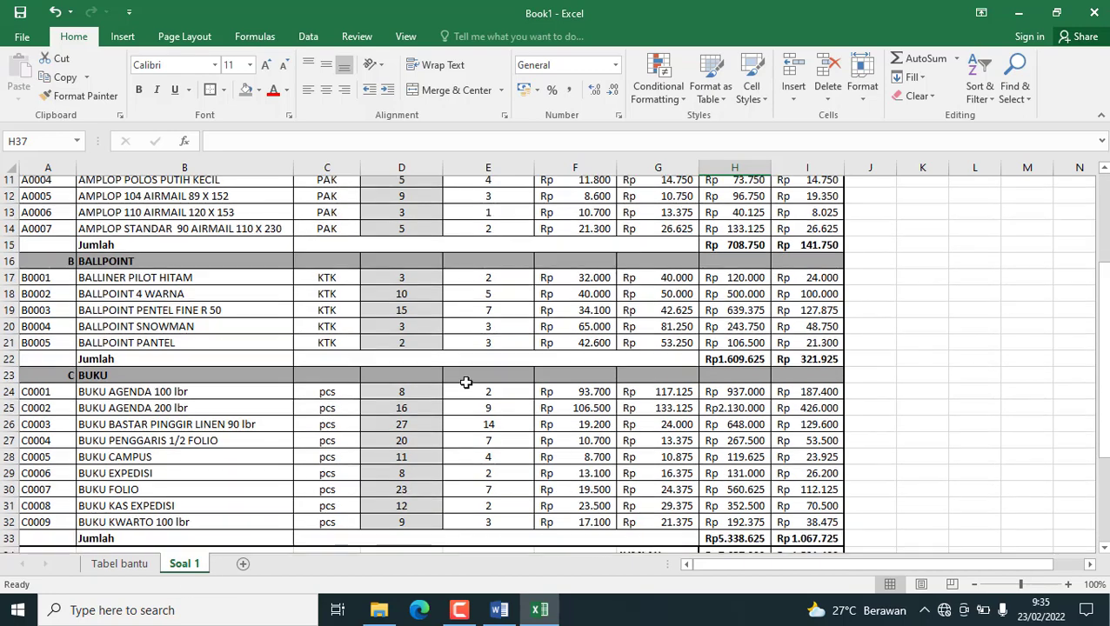
Switch to the exam document in Word and read the Soal 2 weekly sales table and its questions.
left_click(503, 609)
scroll(613, 318, "down", 15)
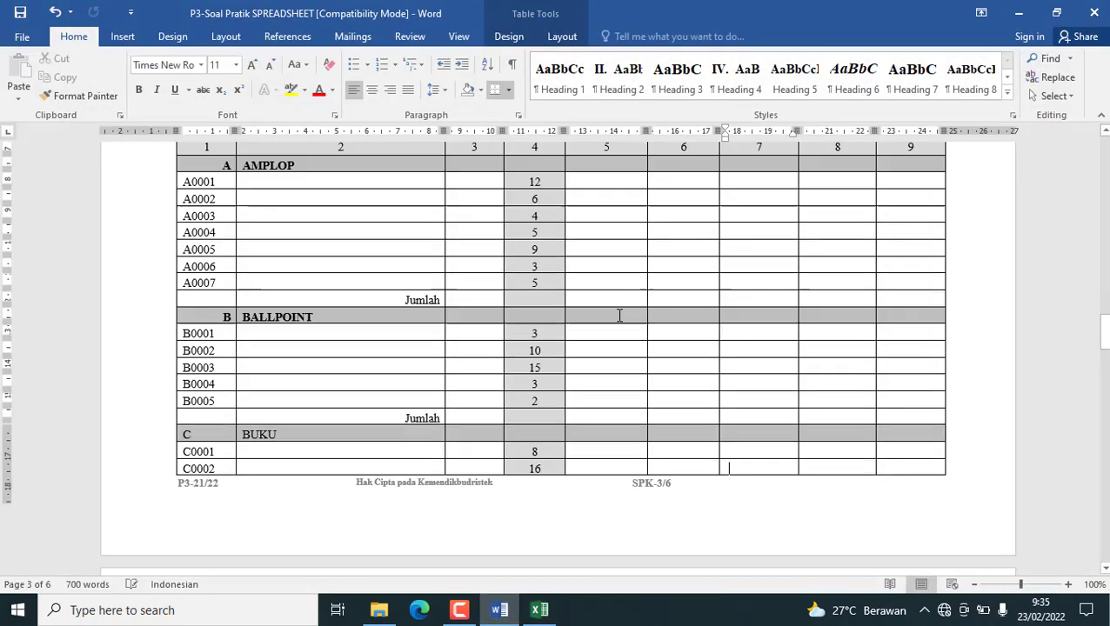
scroll(572, 348, "down", 10)
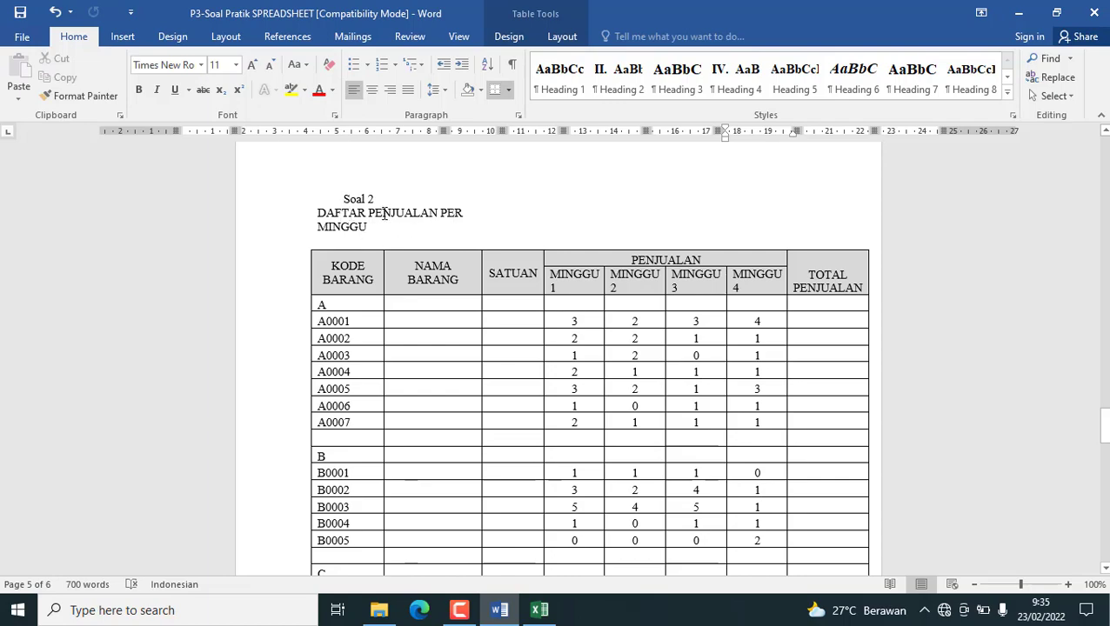
scroll(431, 243, "down", 10)
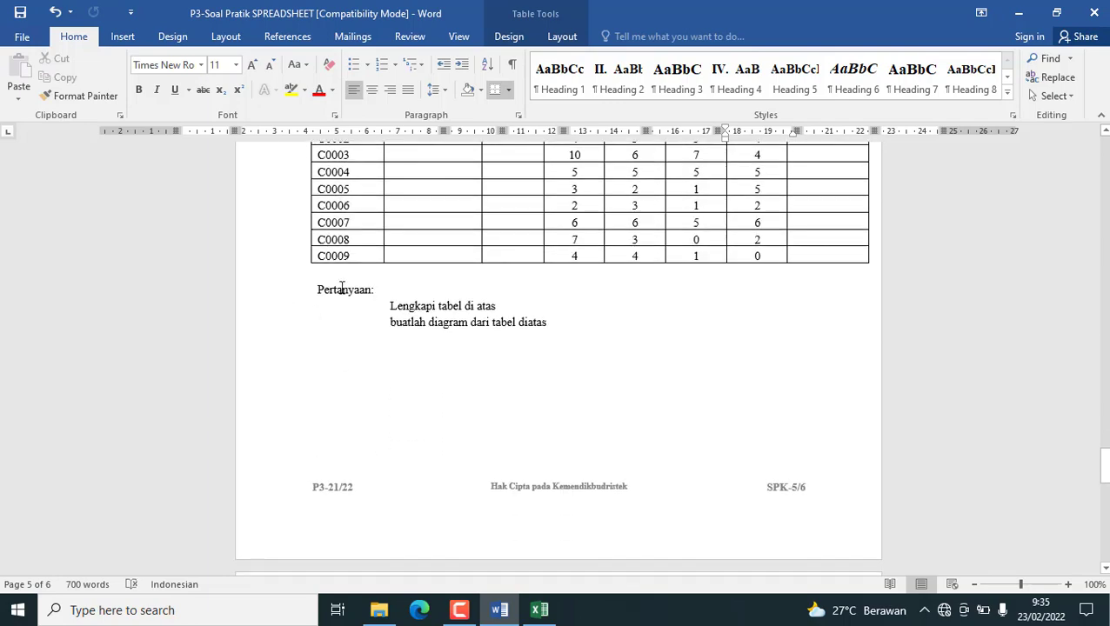
scroll(477, 346, "up", 10)
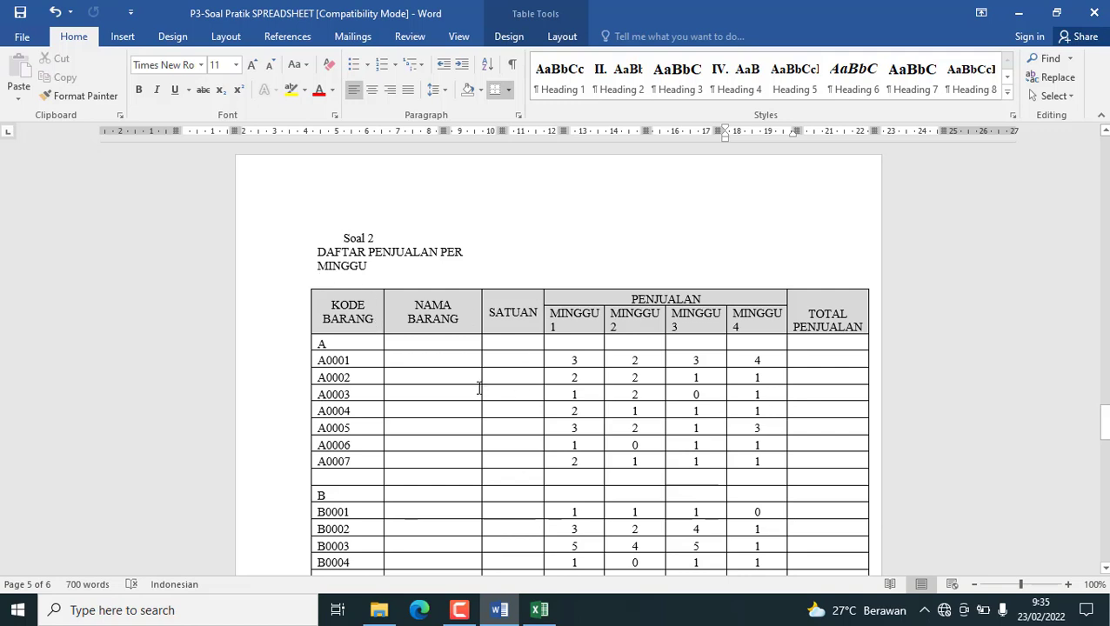
Copy the whole DAFTAR PENJUALAN PER MINGGU table from Word and add a new sheet to the Excel workbook.
left_click(270, 297)
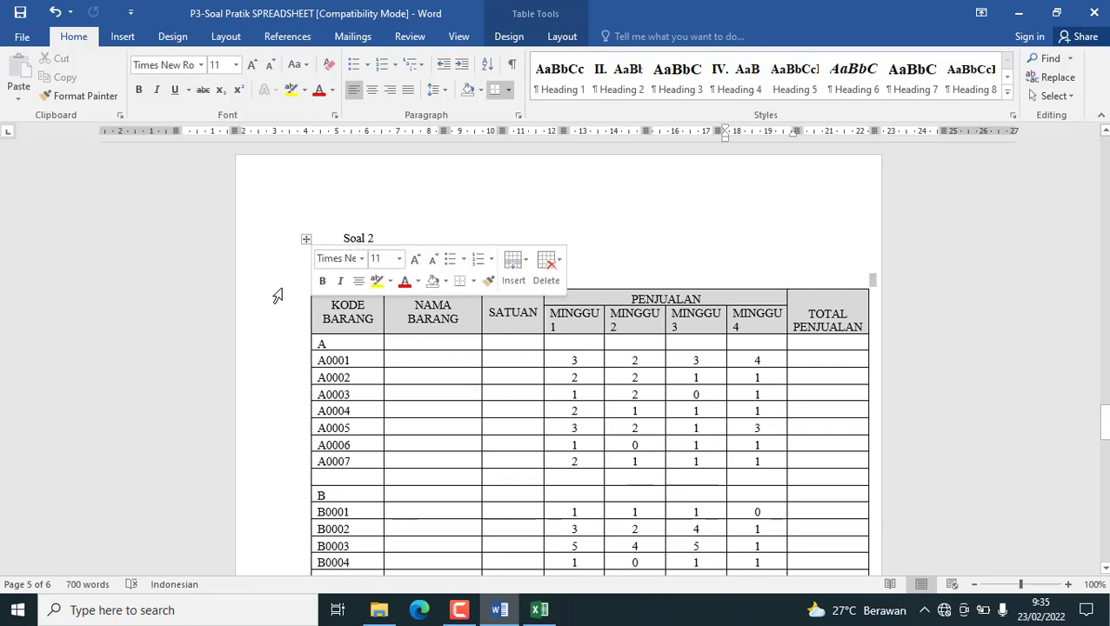
left_click(302, 239)
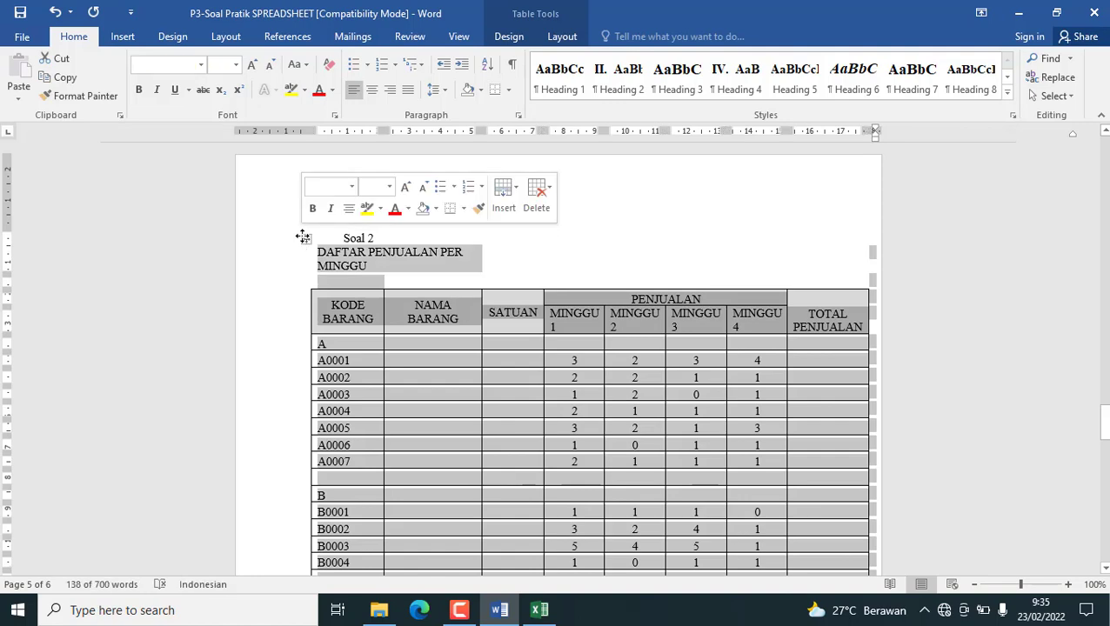
left_click(64, 77)
left_click(539, 610)
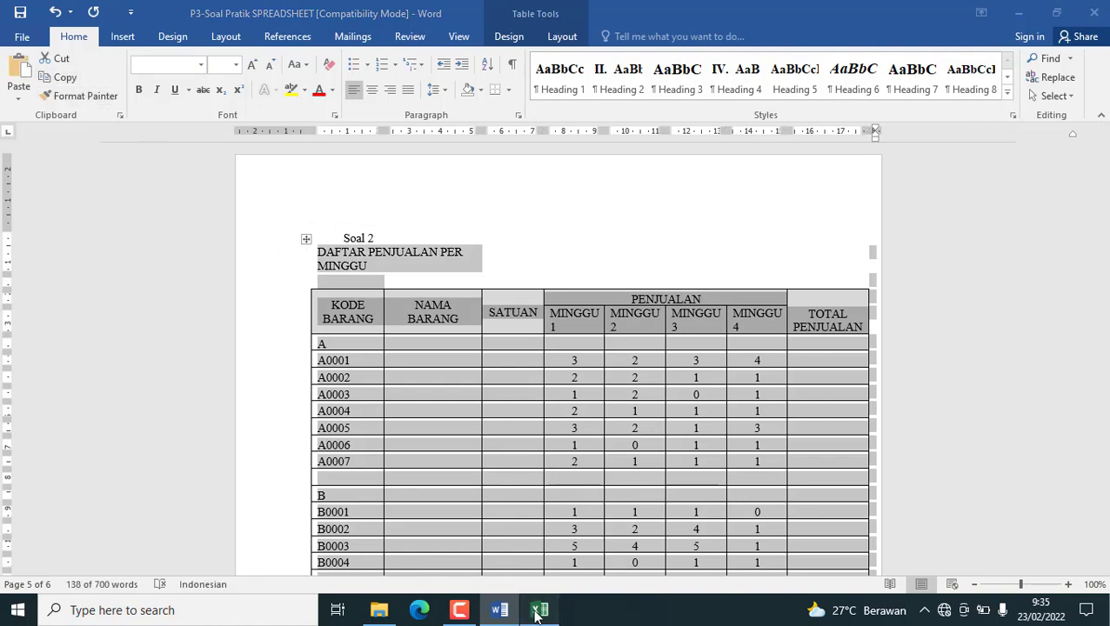
left_click(244, 564)
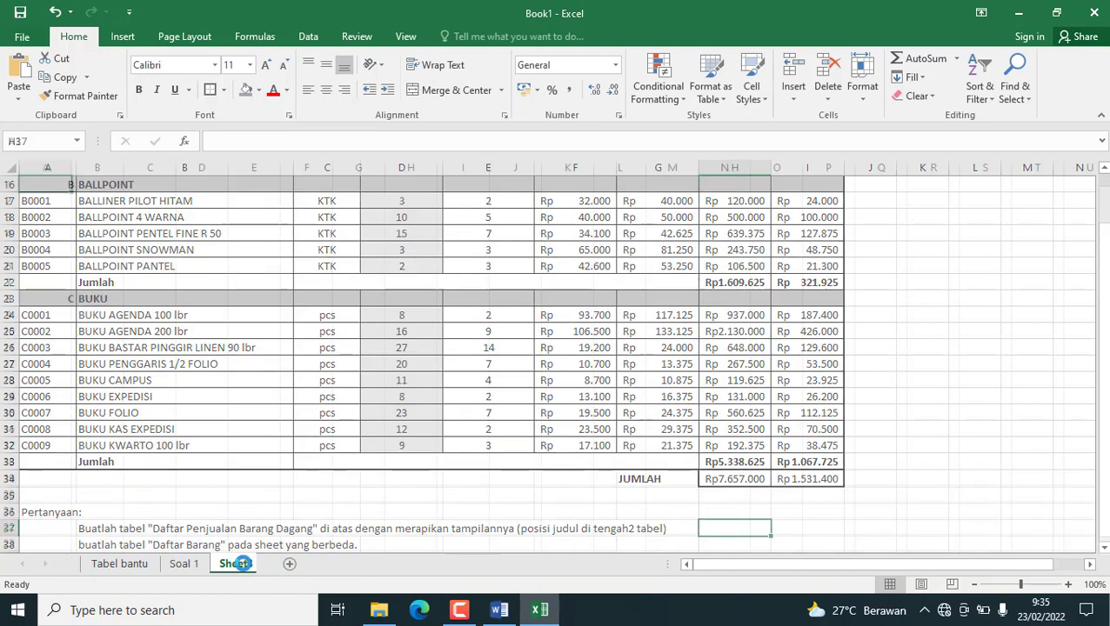
Paste the copied weekly sales table at A1 using the destination formatting and rename the sheet Soal 2.
left_click(18, 102)
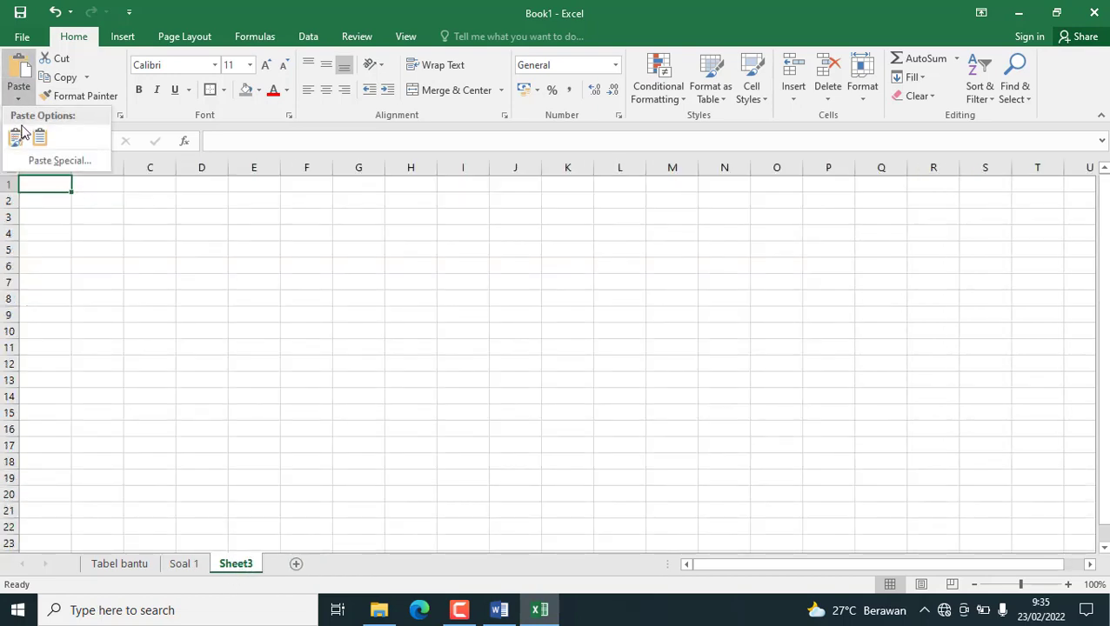
left_click(41, 139)
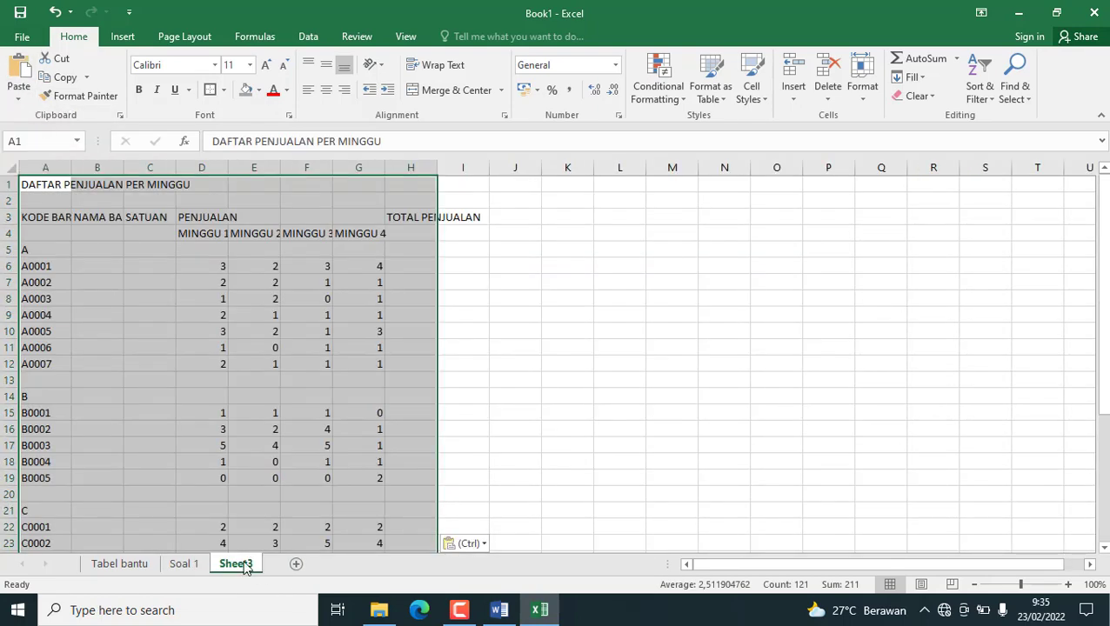
double_click(237, 565)
type("S")
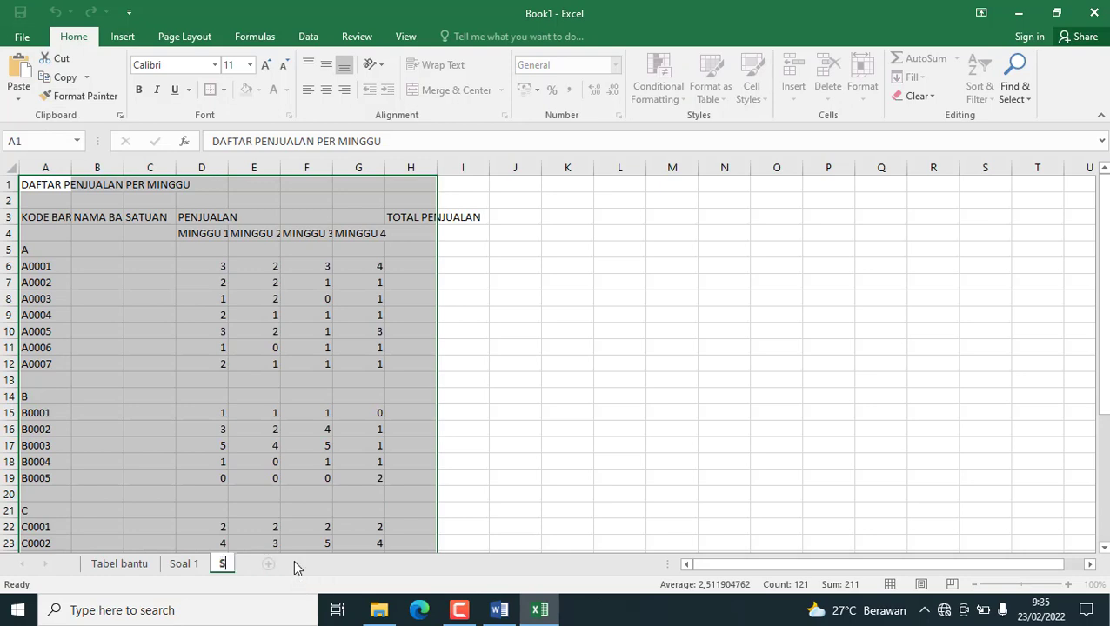
type("oal 2")
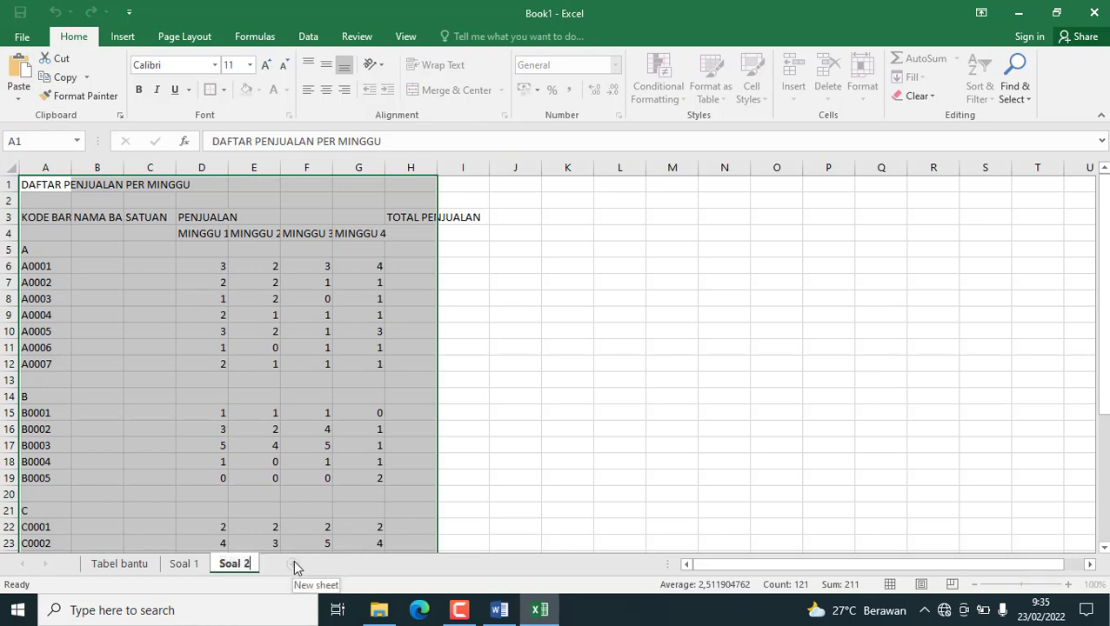
Merge and center the title DAFTAR PENJUALAN PER MINGGU across A1:I1 and make it bold.
left_click(431, 278)
left_click_drag(38, 185, 445, 160)
left_click(448, 90)
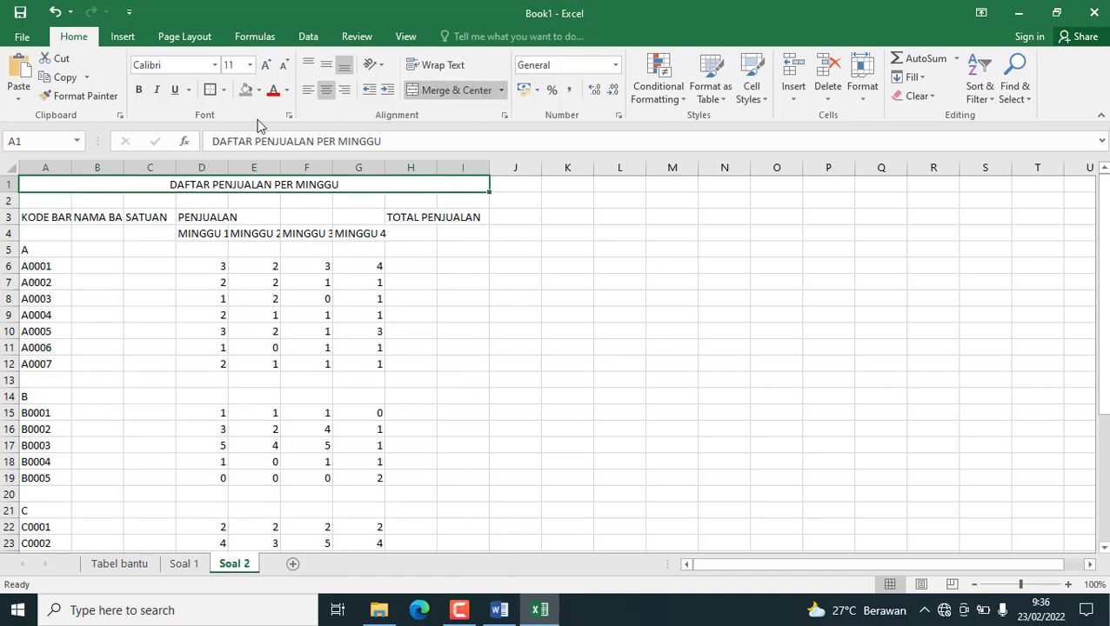
left_click(139, 90)
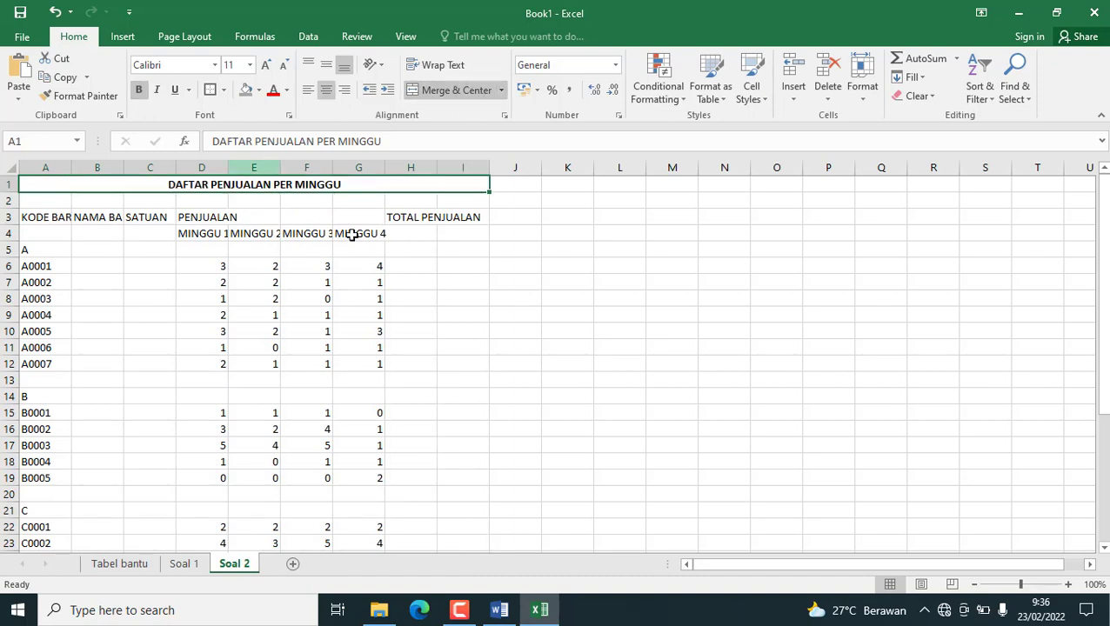
Merge and center the KODE BARANG header over A3:A4 and the NAMA BARANG header over B3:B4, with wrapped text.
left_click(29, 217)
left_click_drag(41, 219, 42, 231)
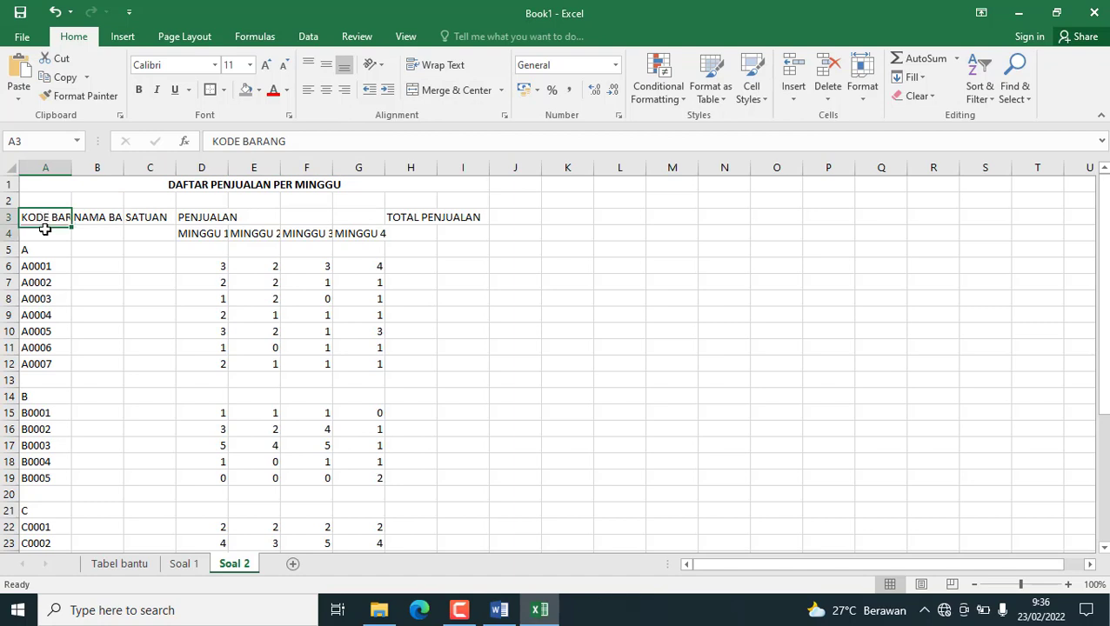
left_click(456, 89)
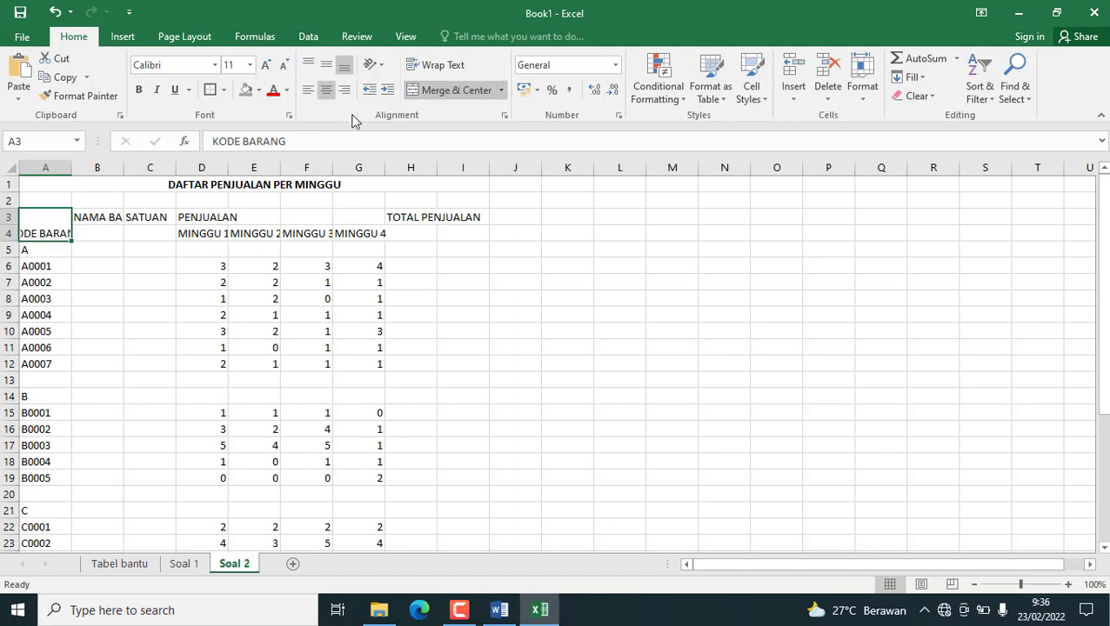
left_click(411, 68)
left_click_drag(94, 217, 99, 234)
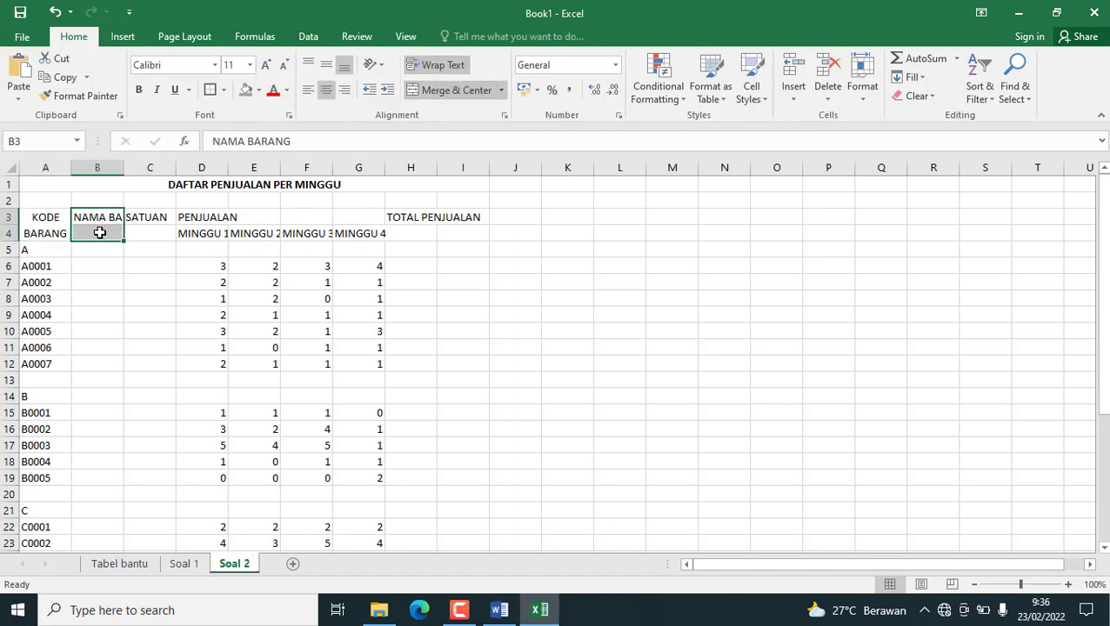
left_click(436, 90)
left_click(436, 64)
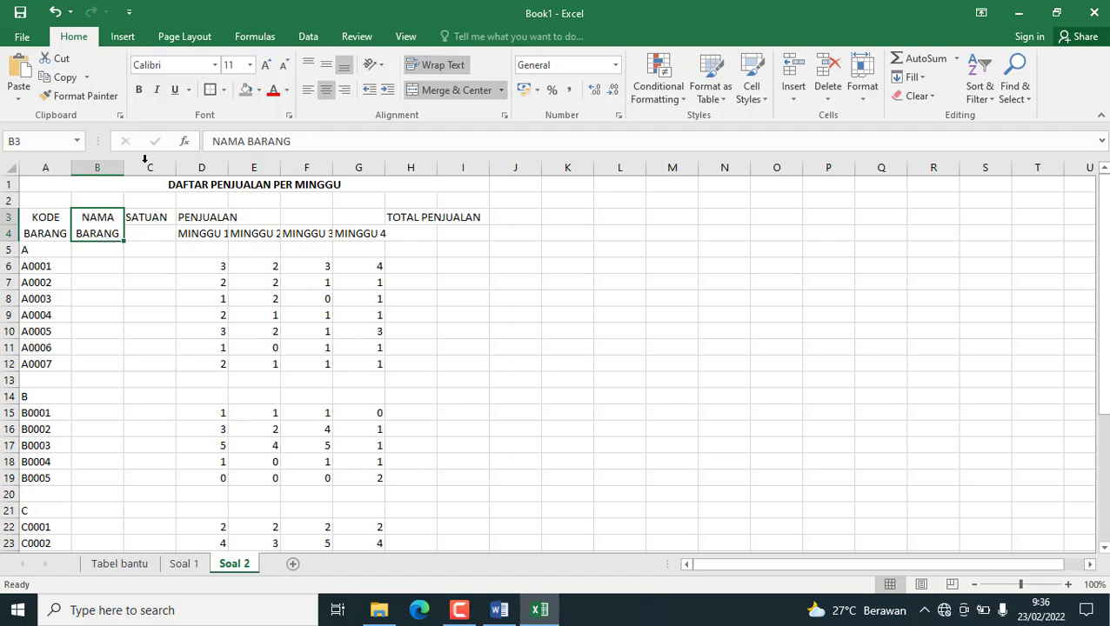
Merge and center the SATUAN header over C3:C4 with wrapped text and middle vertical alignment.
left_click_drag(152, 212, 151, 233)
left_click(455, 89)
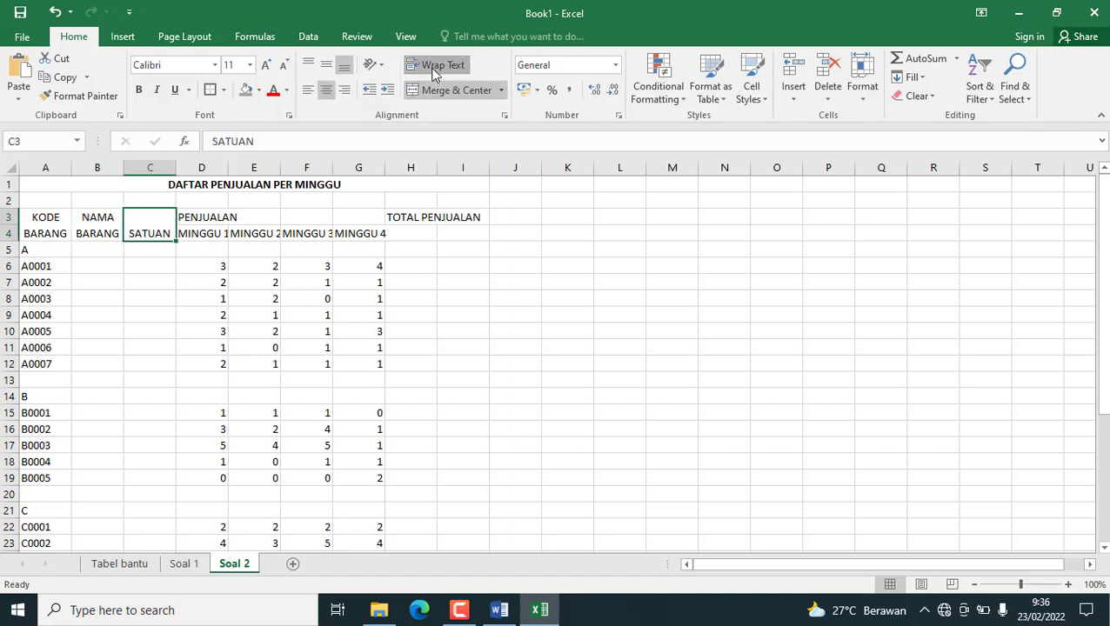
left_click(439, 93)
left_click(440, 94)
left_click(434, 68)
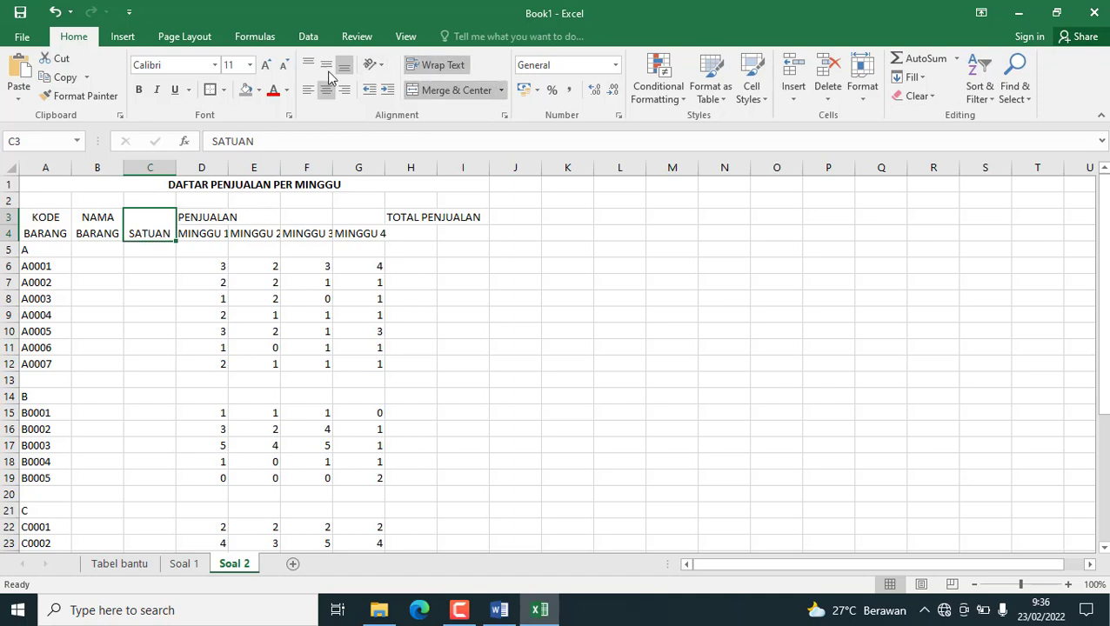
left_click(323, 70)
Merge and center PENJUALAN across D3:G3 and TOTAL PENJUALAN over H3:H4, wrapping the latter's text.
left_click_drag(198, 219, 412, 233)
left_click(445, 93)
left_click(445, 91)
left_click(435, 65)
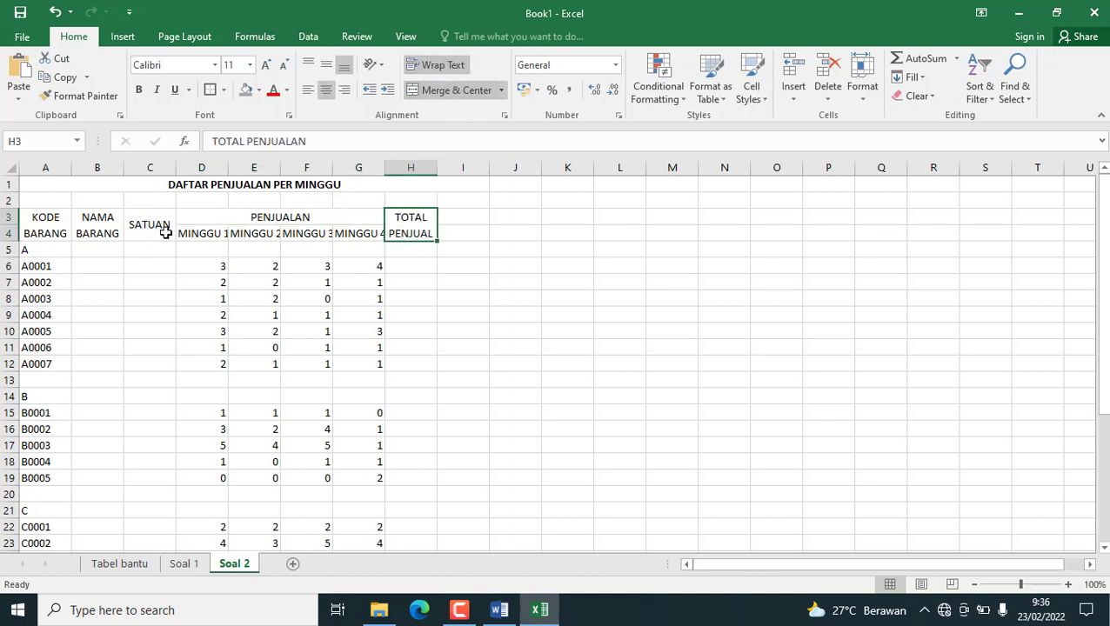
Widen the NAMA BARANG column, and make header rows 3 and 4 bold and centered both horizontally and vertically.
left_click_drag(123, 168, 233, 172)
left_click(3, 218)
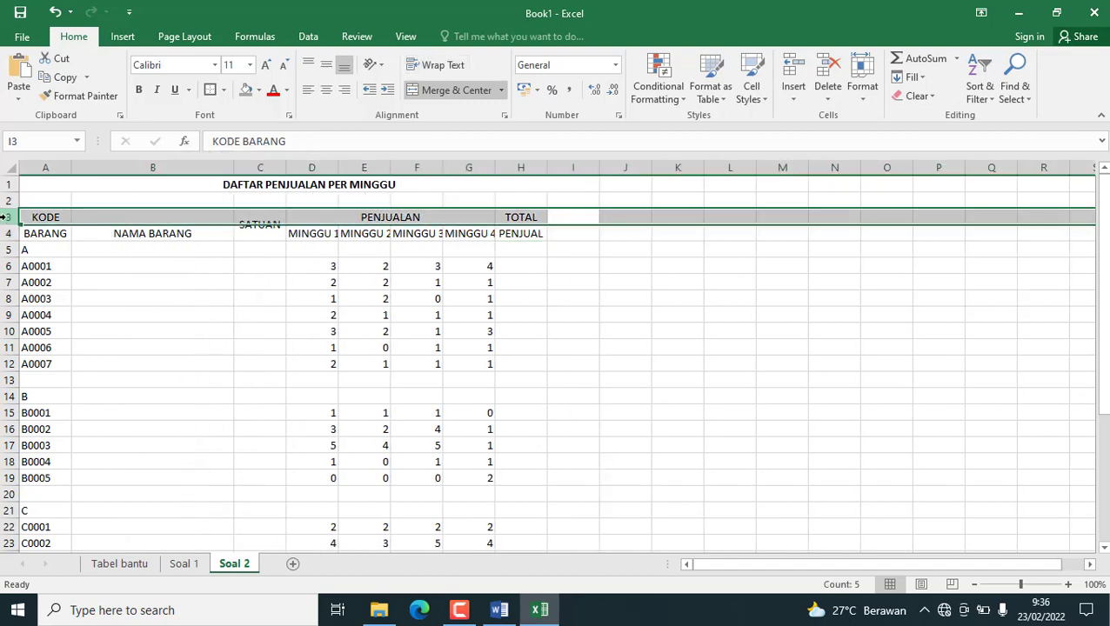
left_click_drag(5, 224, 7, 233)
left_click(46, 216)
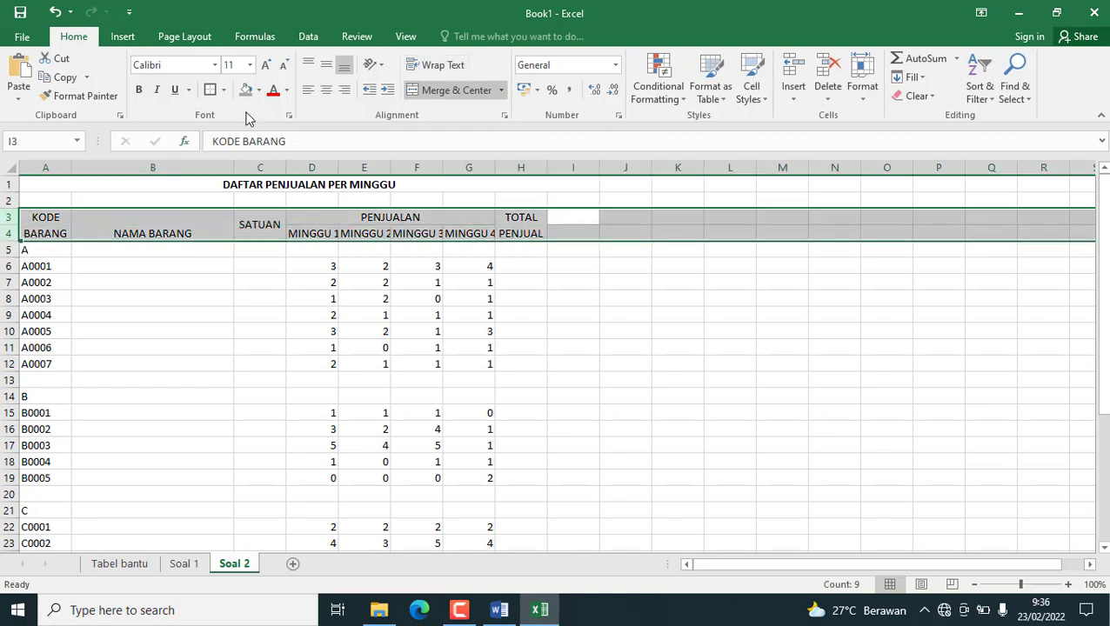
left_click(328, 94)
left_click(328, 94)
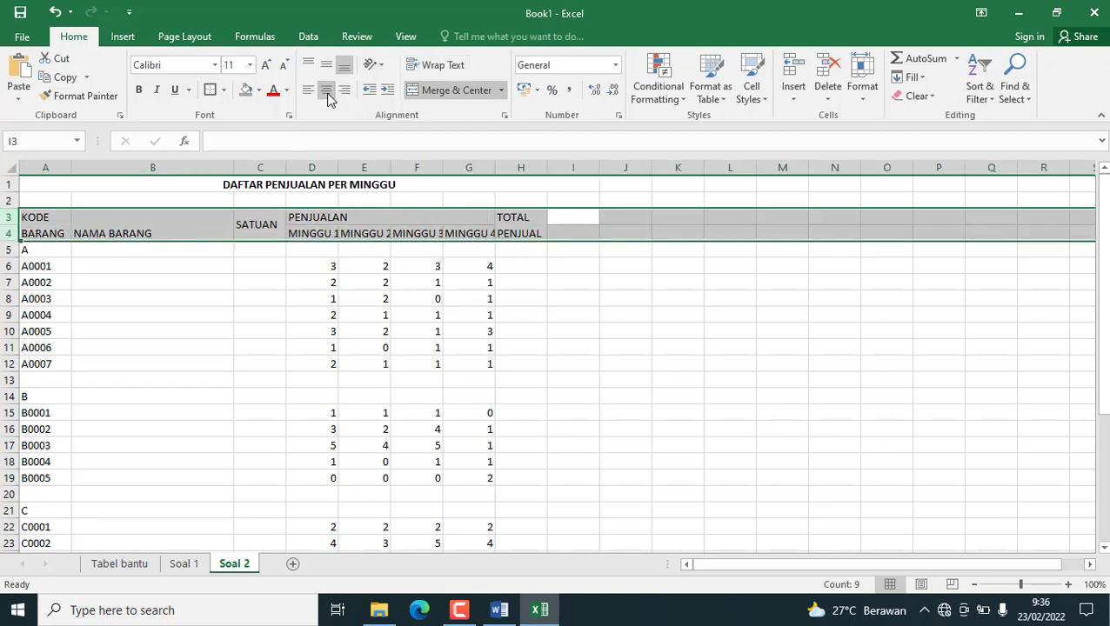
left_click(328, 94)
left_click(326, 67)
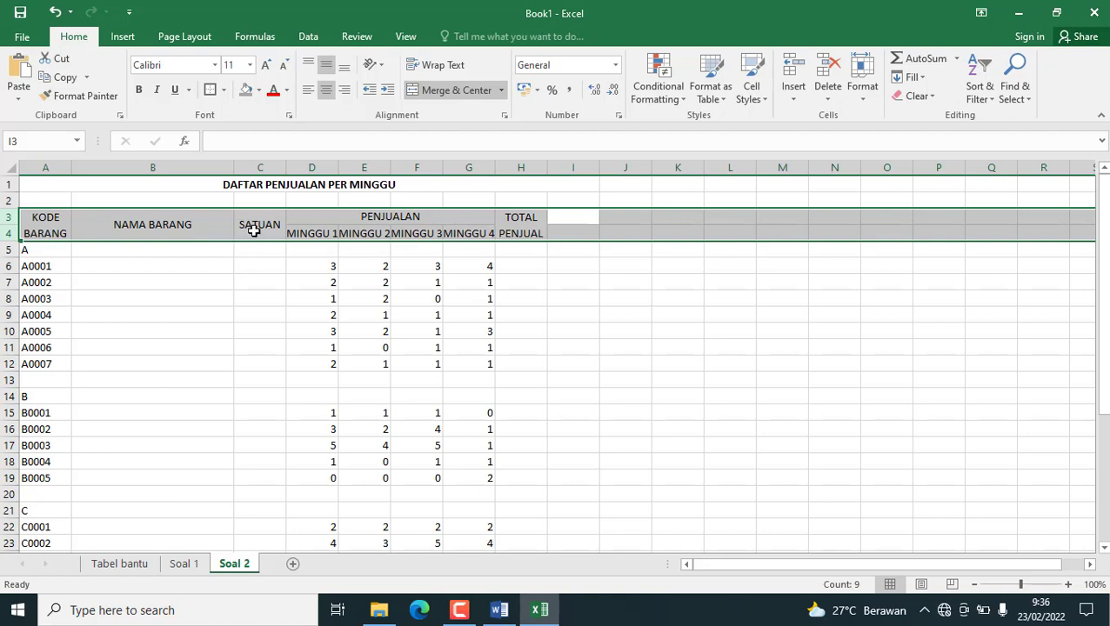
left_click(139, 90)
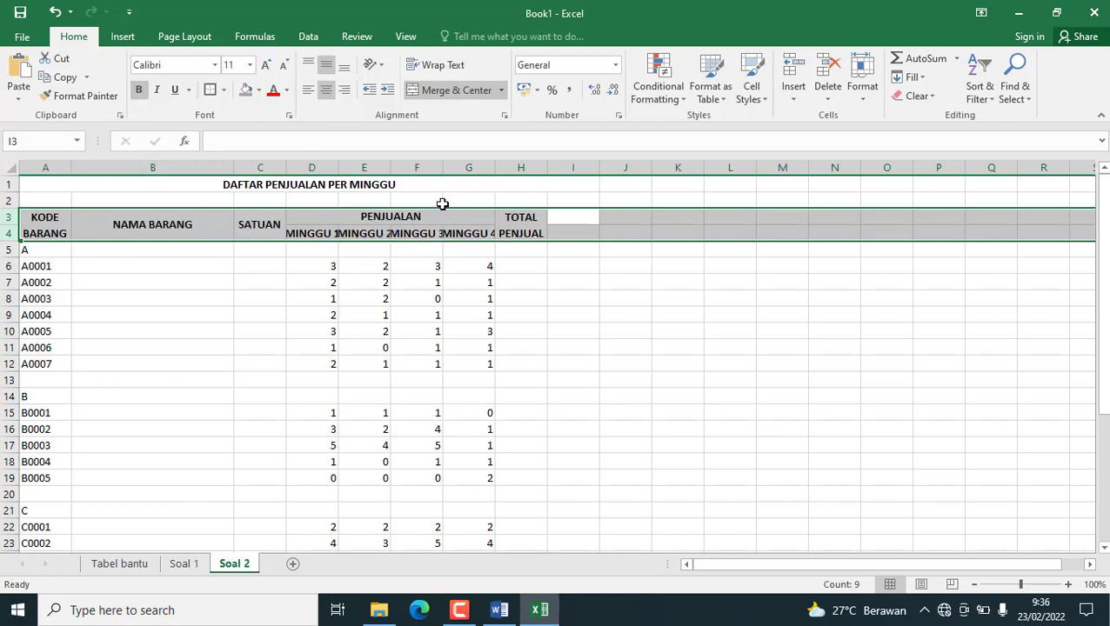
Widen columns D to H to fit their headings and apply all borders to the table A3:H30.
left_click_drag(337, 165, 608, 171)
left_click(579, 297)
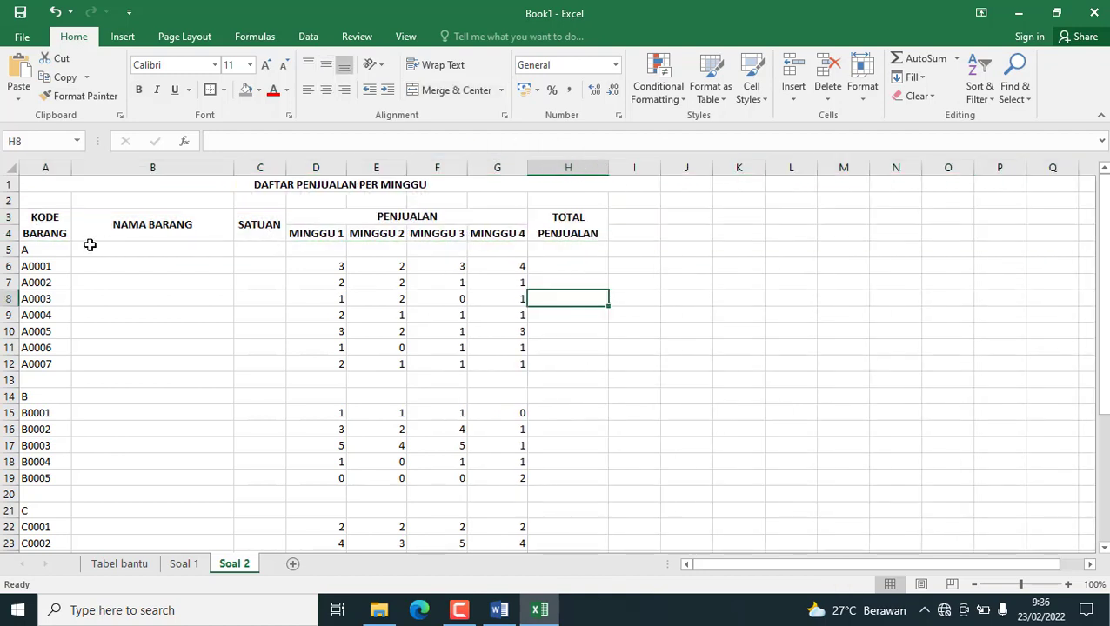
left_click_drag(44, 218, 560, 478)
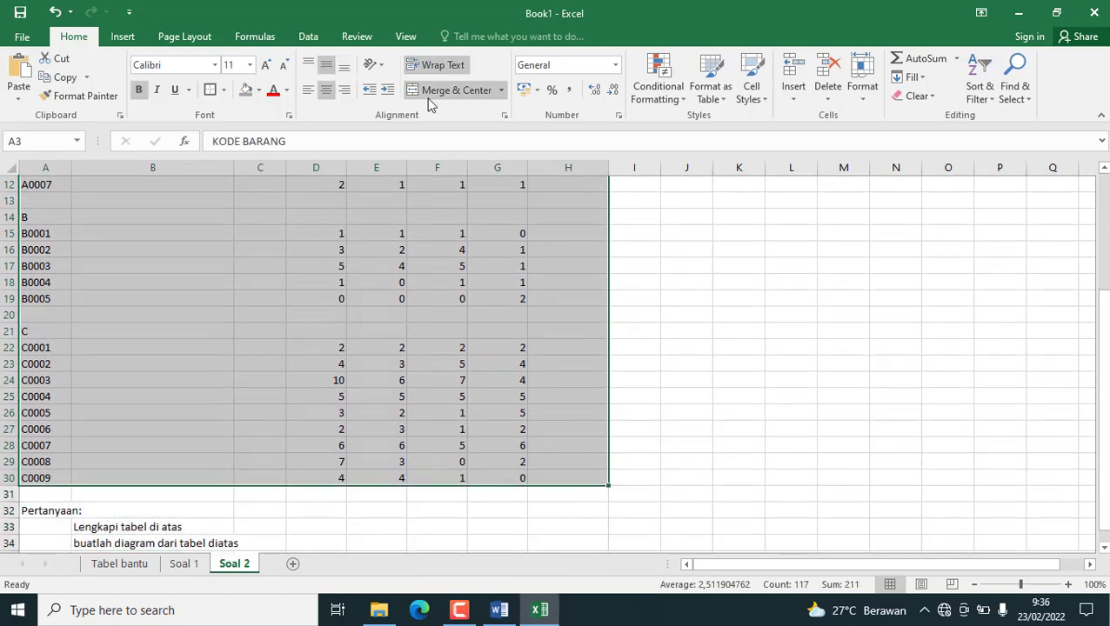
left_click(223, 90)
left_click(252, 231)
left_click(489, 359)
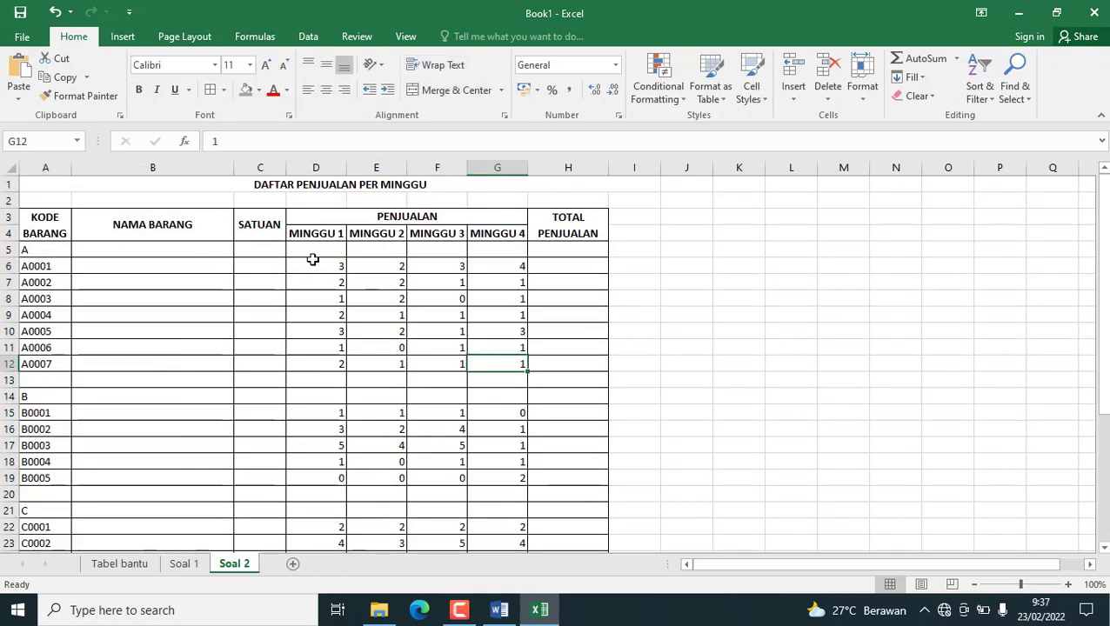
Center the weekly sales figures in D6:G30.
left_click_drag(306, 264, 516, 471)
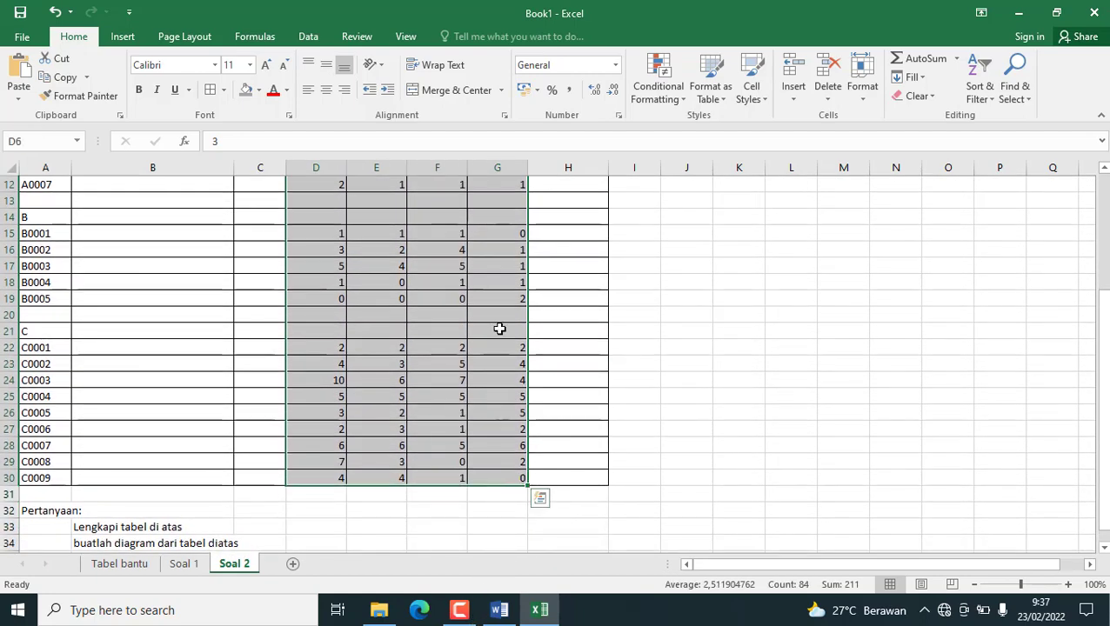
scroll(459, 302, "up", 4)
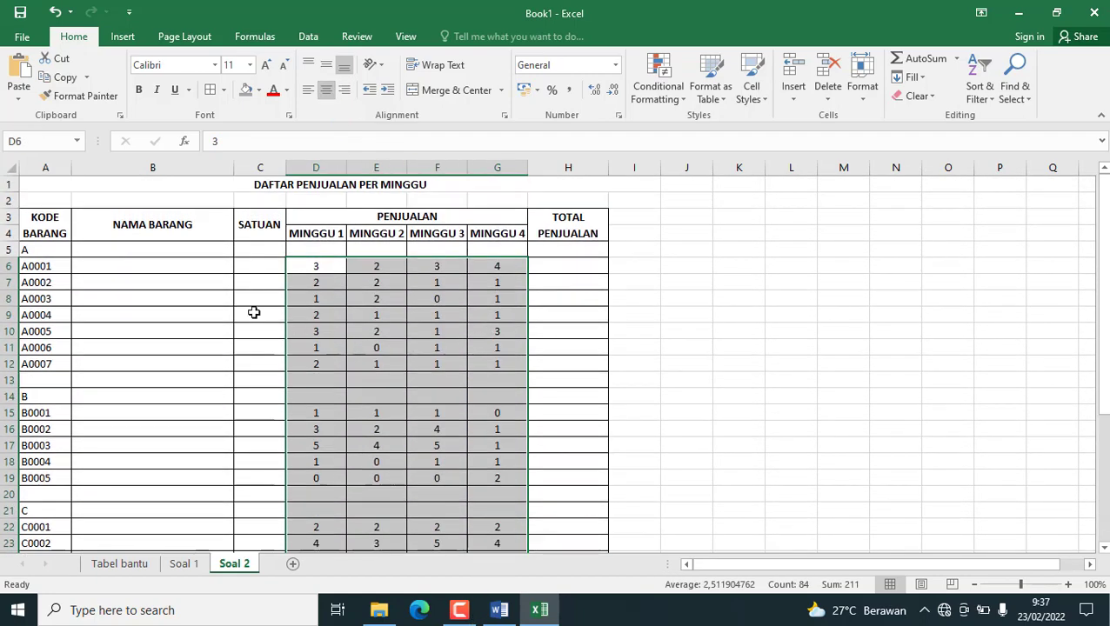
left_click(254, 312)
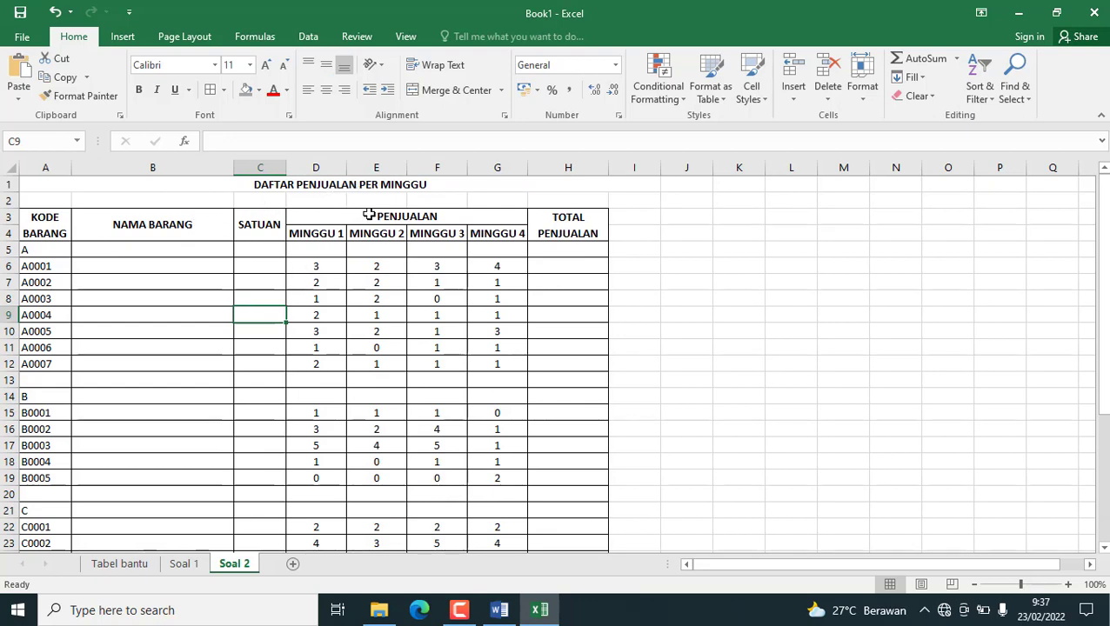
Unmerge the title in row 1 and merge and center it again across A1:H1 to match the table's width.
left_click(359, 187)
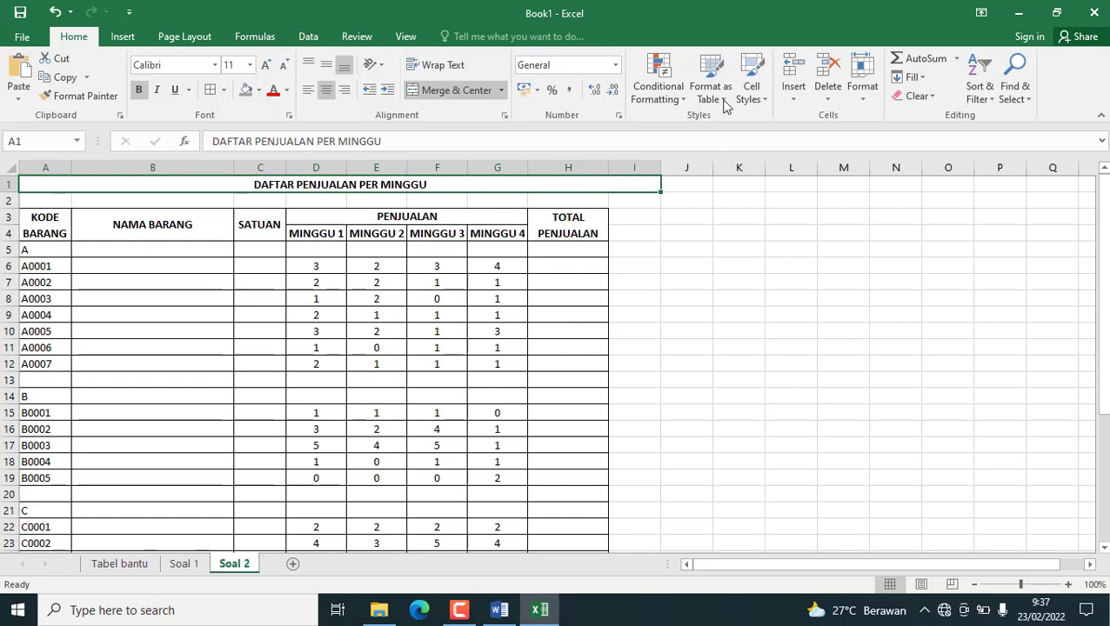
left_click(473, 91)
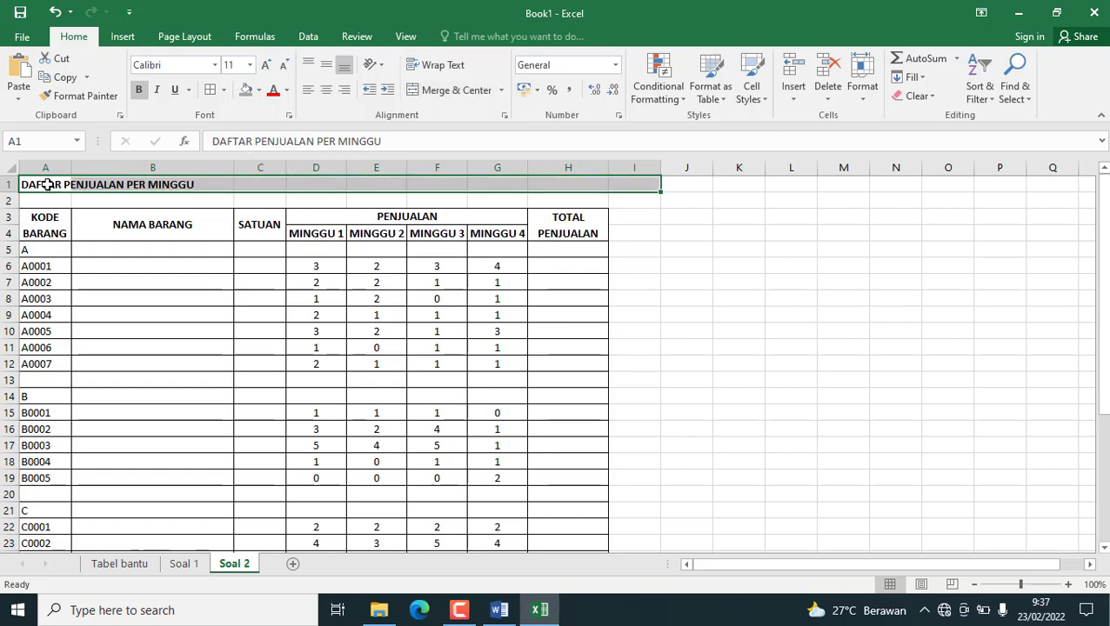
left_click_drag(48, 185, 548, 183)
left_click(459, 92)
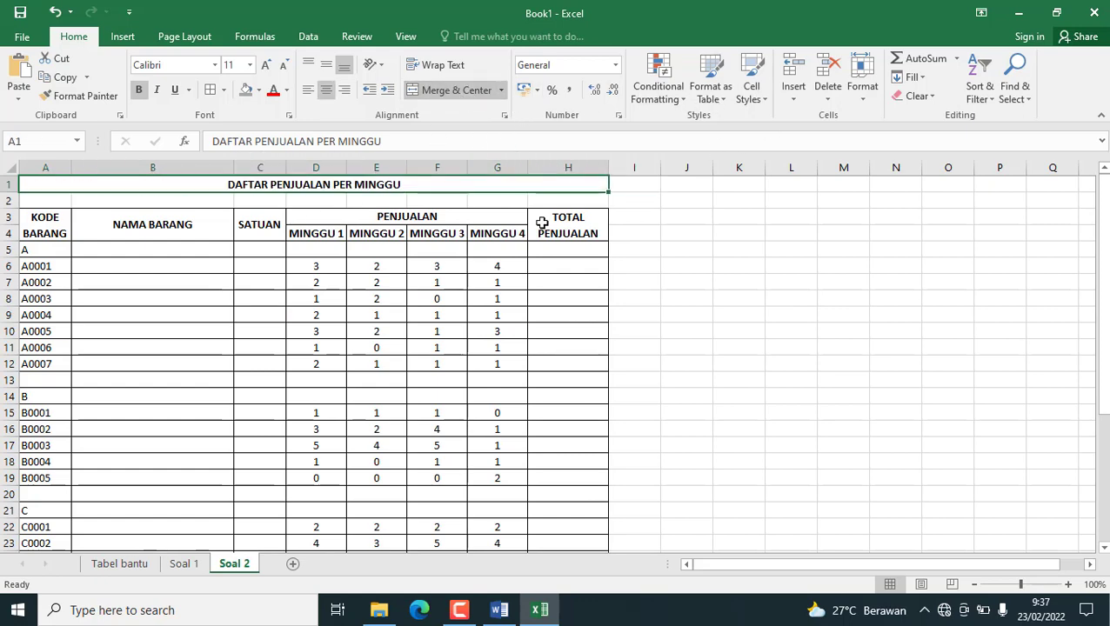
Read the questions below the Soal 2 table and examine the item codes and names on the Soal 1 sheet.
left_click(415, 261)
scroll(414, 274, "down", 8)
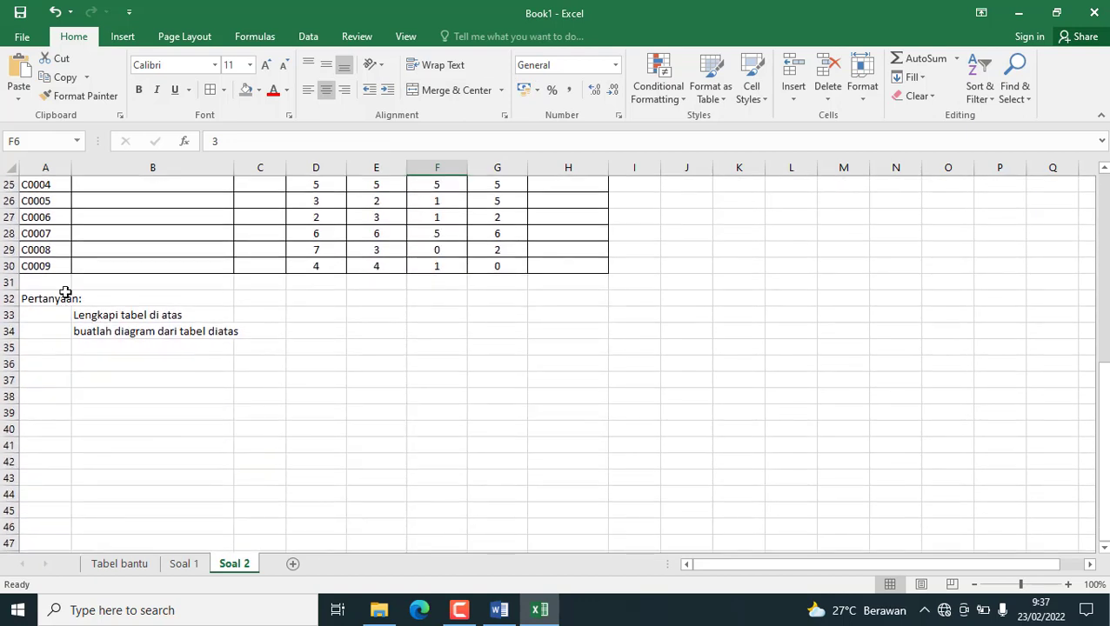
scroll(134, 380, "up", 1)
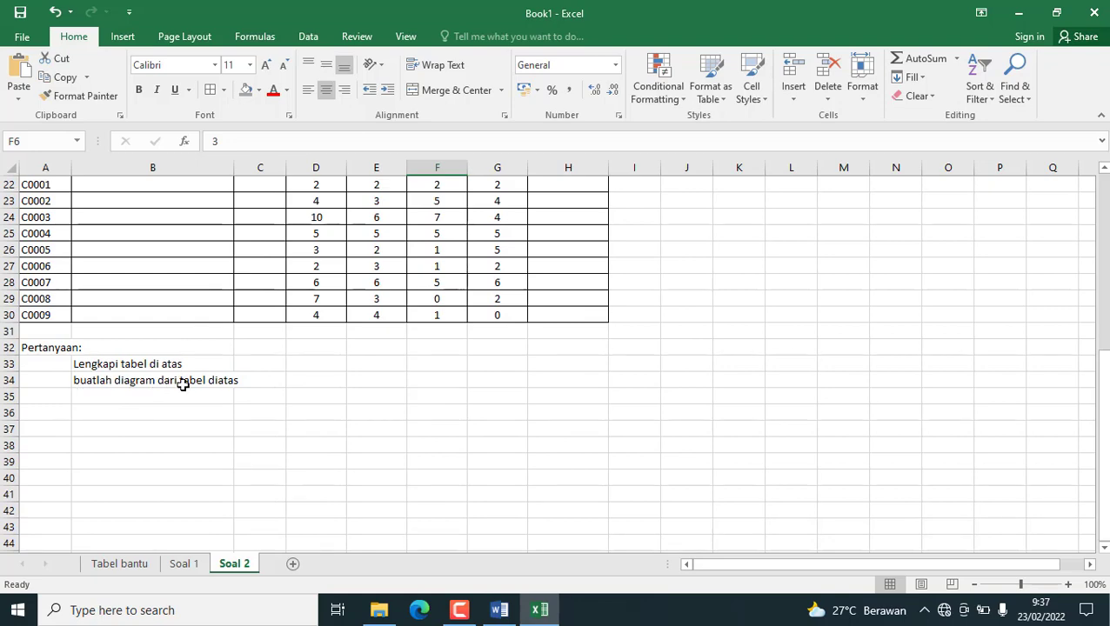
scroll(217, 387, "up", 7)
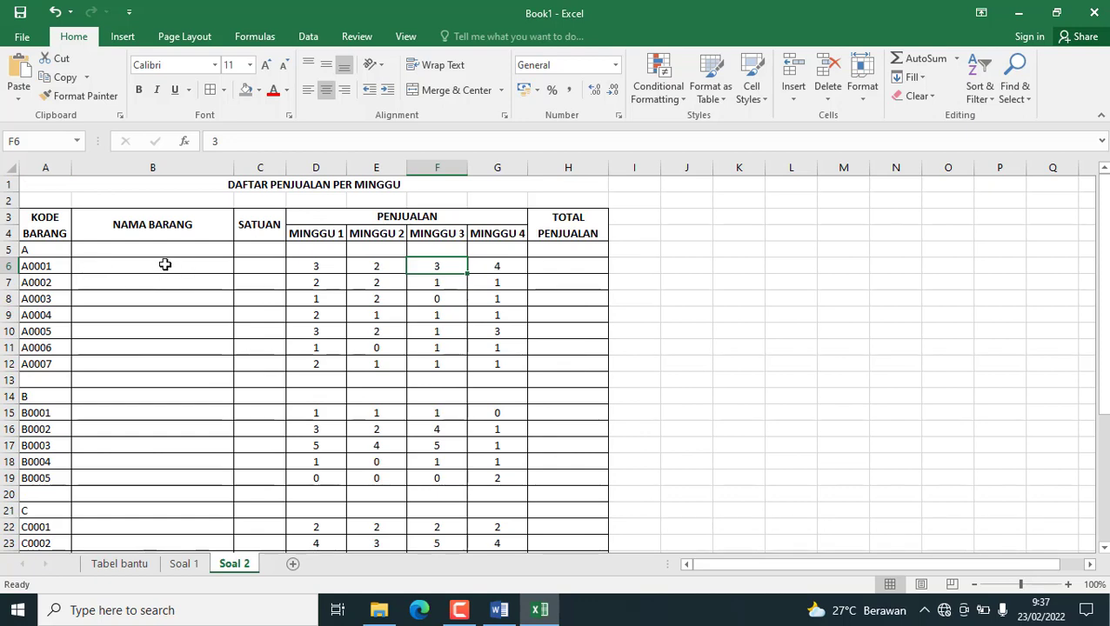
left_click(142, 250)
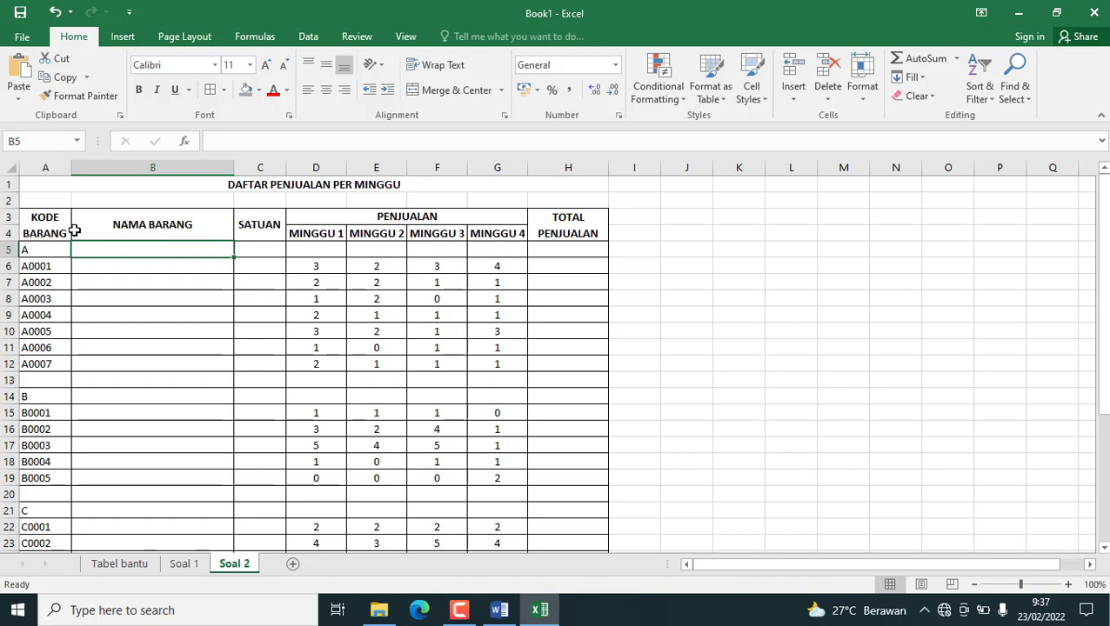
left_click(184, 564)
scroll(196, 383, "up", 5)
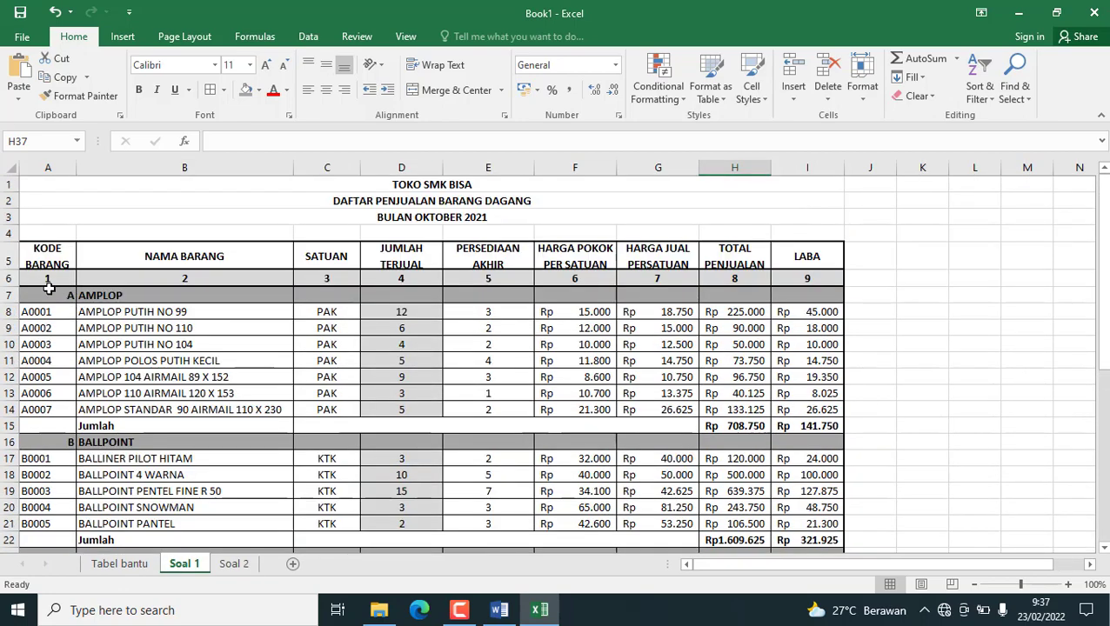
left_click_drag(44, 294, 230, 529)
Copy the item codes, names and units in A5:C30 of the Tabel bantu sheet and return to the Soal 2 sheet.
left_click(119, 565)
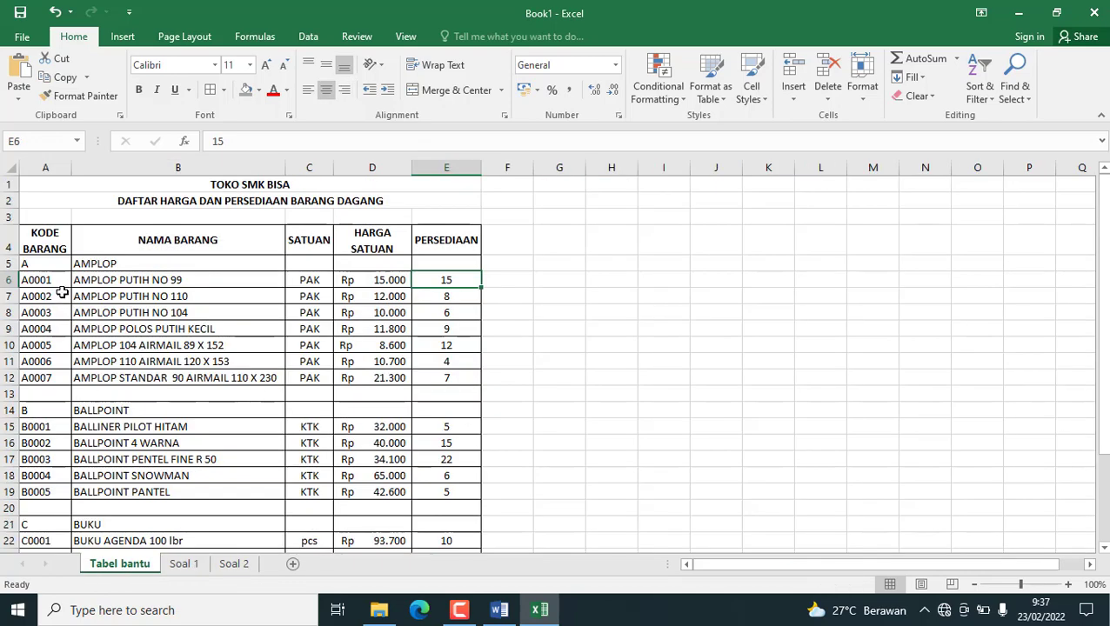
left_click_drag(47, 265, 300, 526)
left_click(61, 77)
scroll(237, 174, "up", 3)
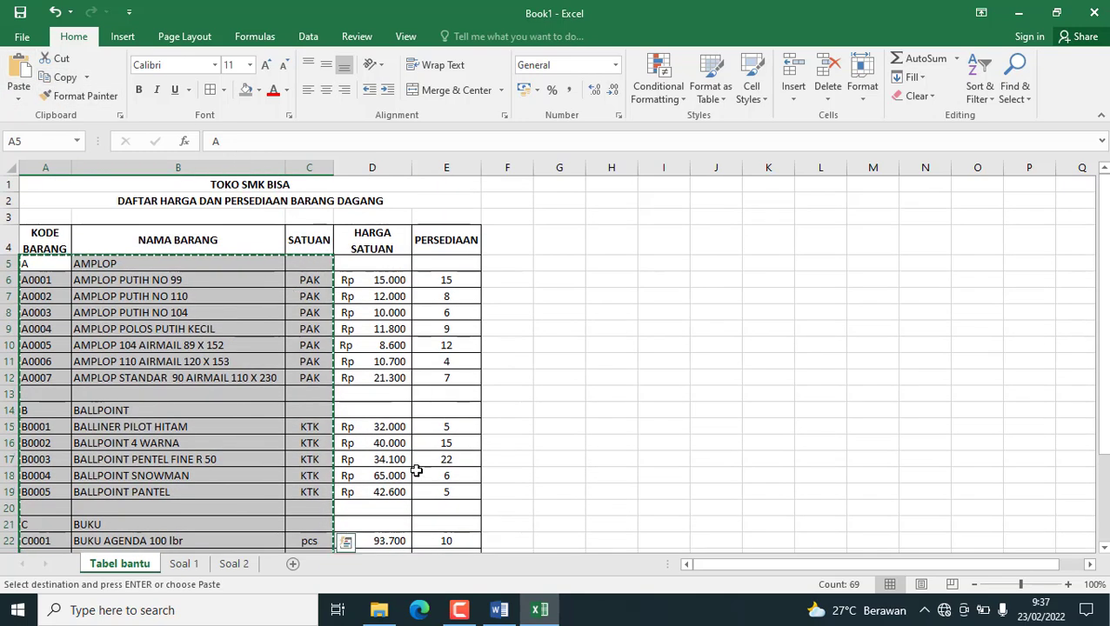
left_click(232, 563)
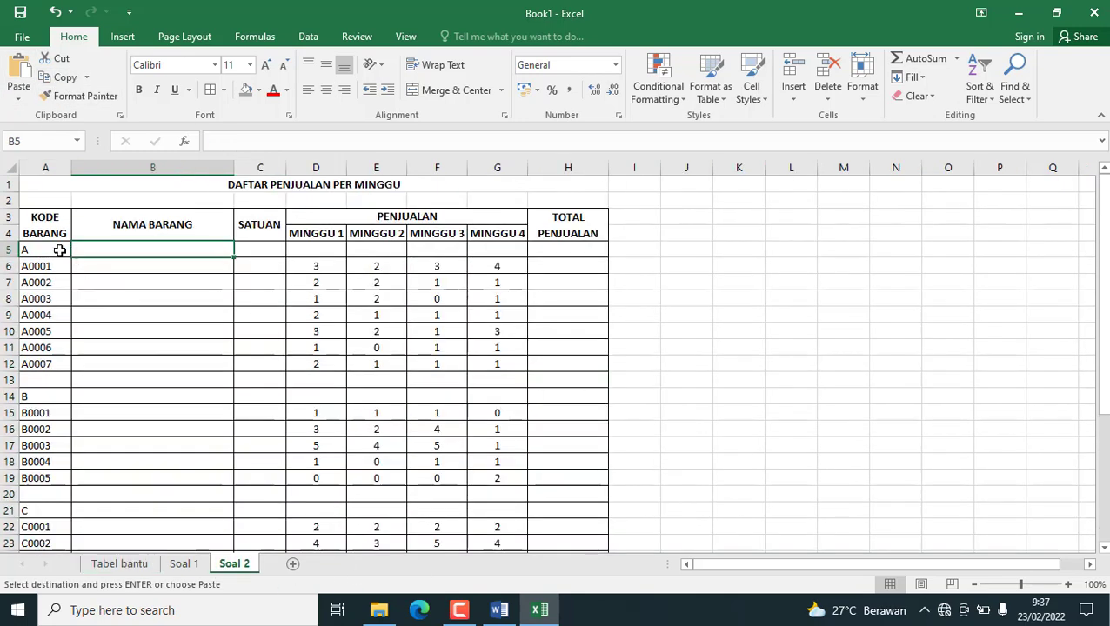
Paste the copied item codes, names and units into the Soal 2 table starting at A5.
left_click(40, 251)
left_click(19, 69)
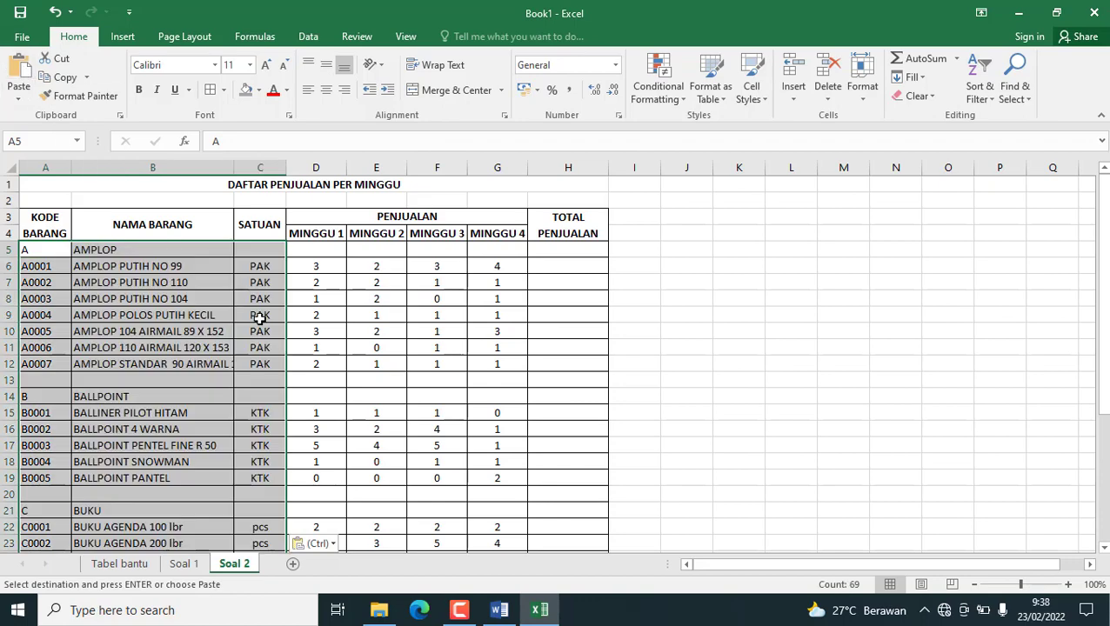
scroll(169, 266, "down", 1)
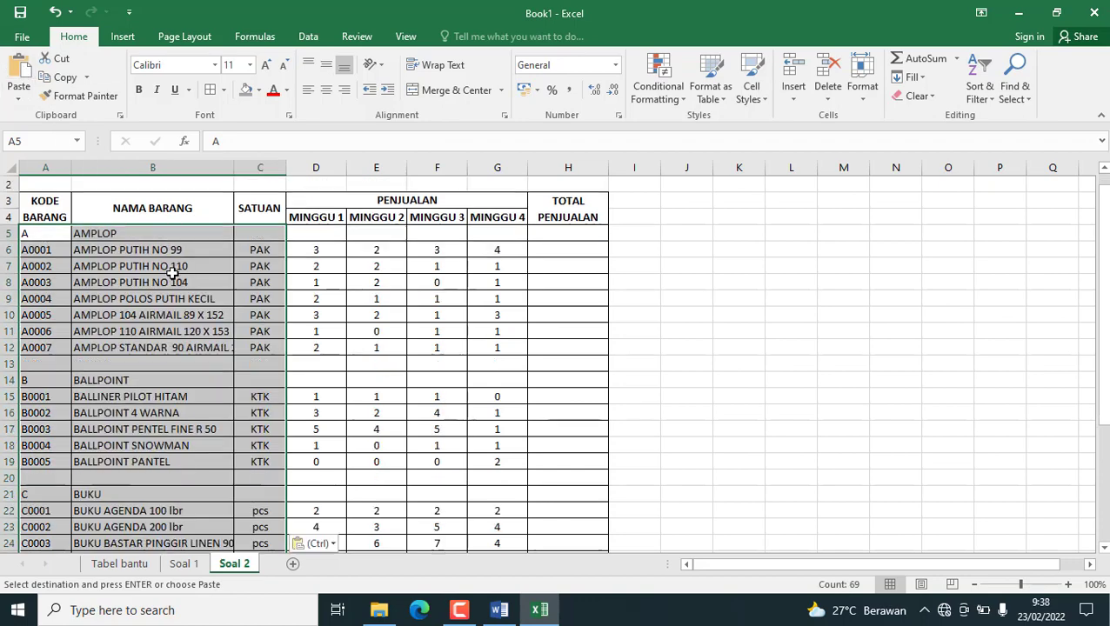
scroll(174, 265, "up", 1)
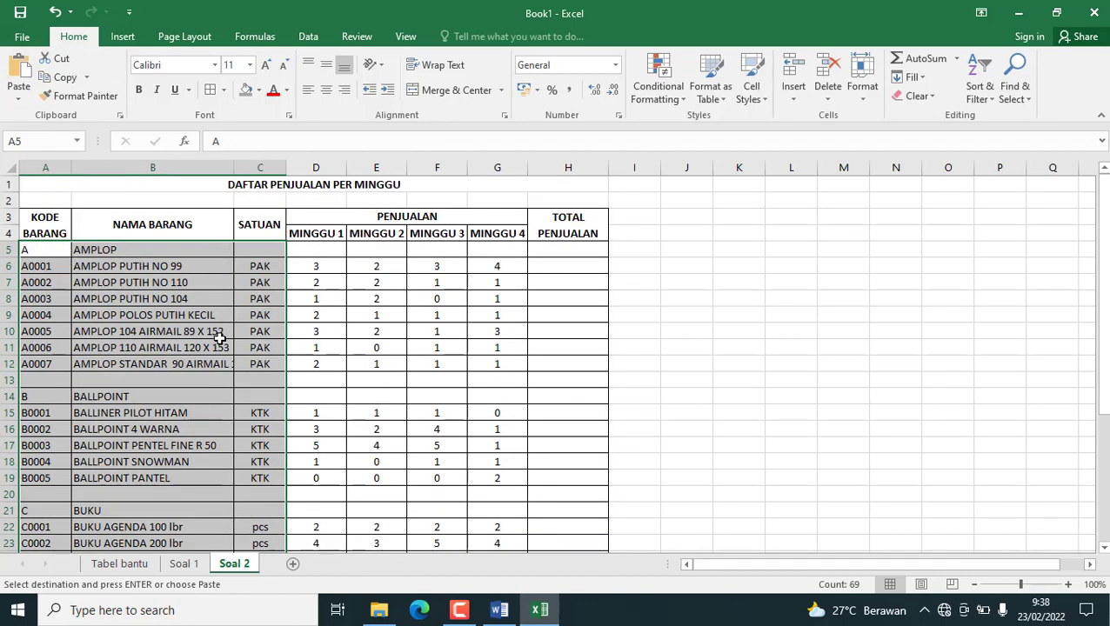
scroll(213, 327, "down", 1)
scroll(154, 292, "up", 1)
Make the category codes and names AMPLOP, BALLPOINT and BUKU bold in A5:B5, A14:B14 and A21:B21.
left_click_drag(35, 250, 109, 251)
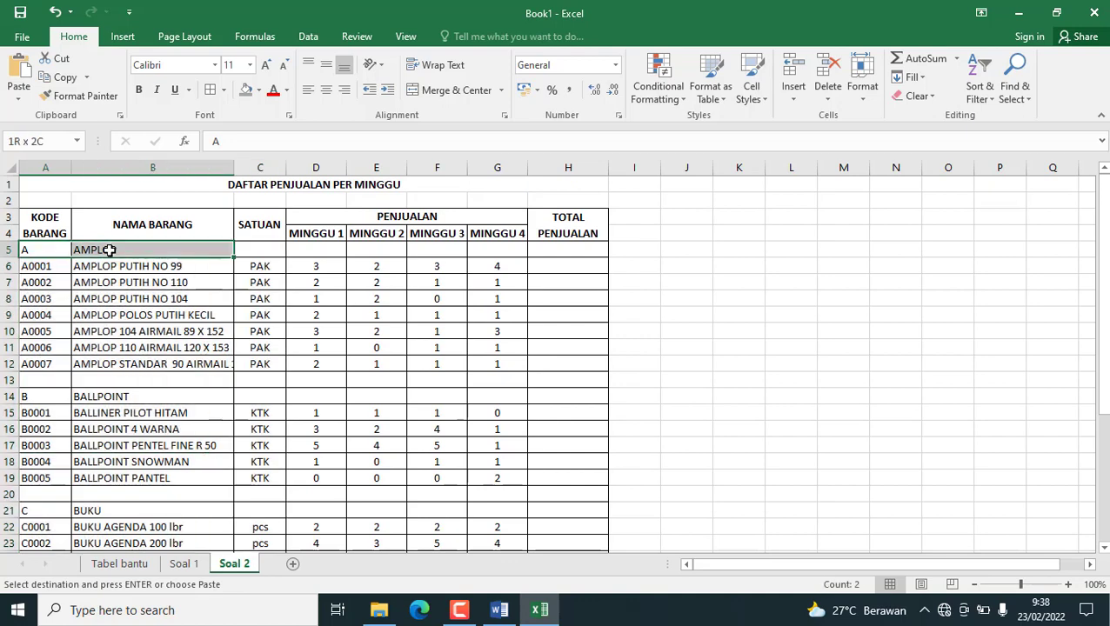
left_click(139, 90)
left_click_drag(29, 397, 109, 397)
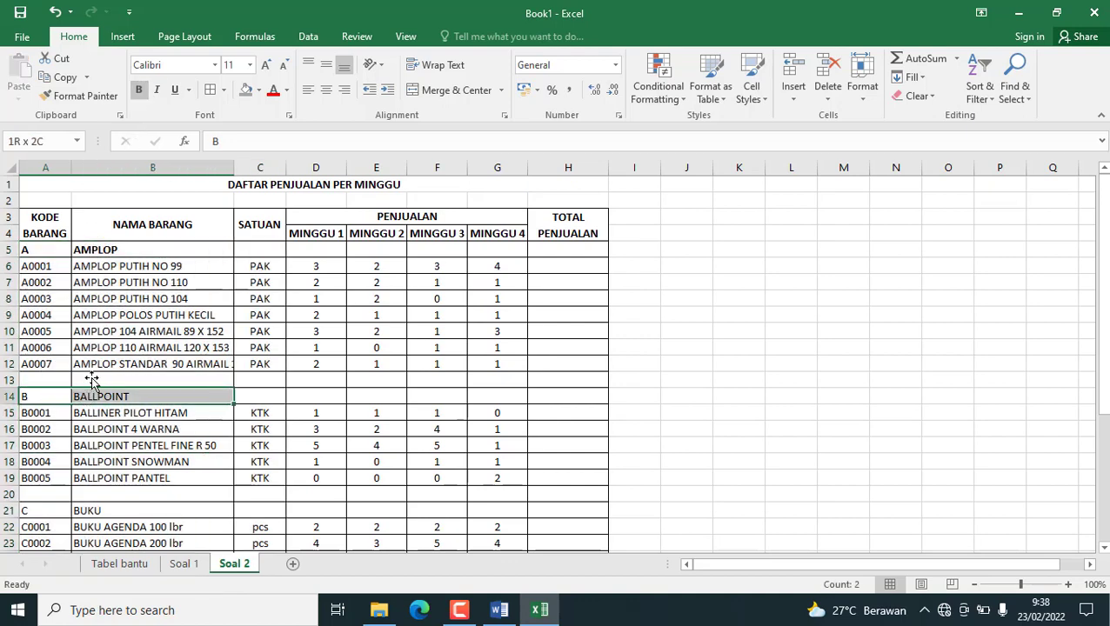
left_click(138, 89)
scroll(40, 366, "down", 3)
left_click_drag(40, 366, 109, 366)
left_click(138, 90)
scroll(243, 384, "up", 3)
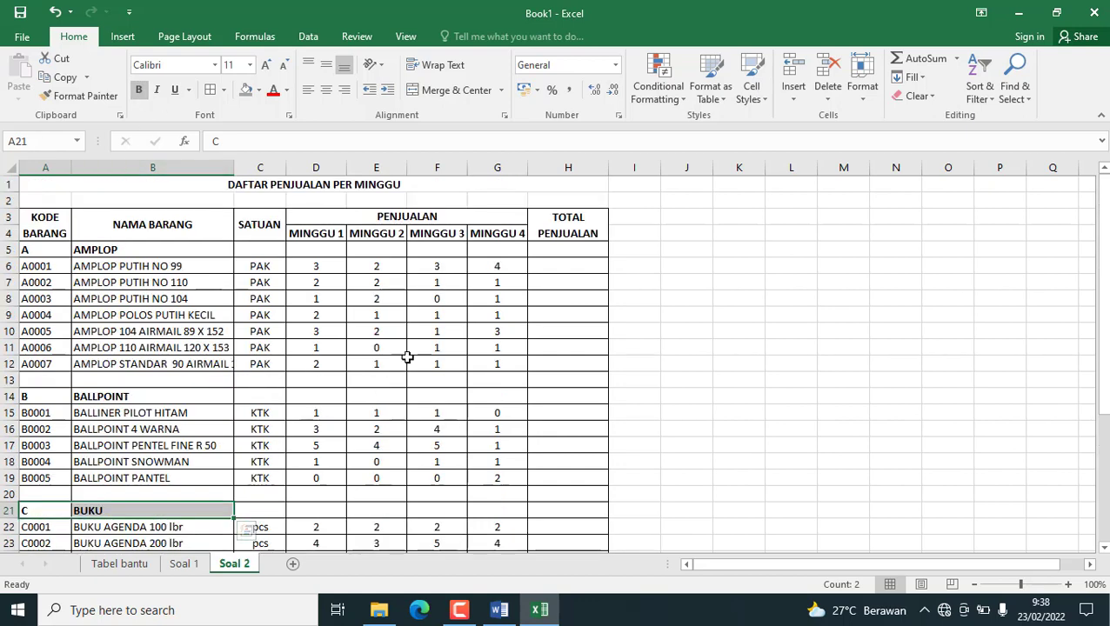
left_click(266, 332)
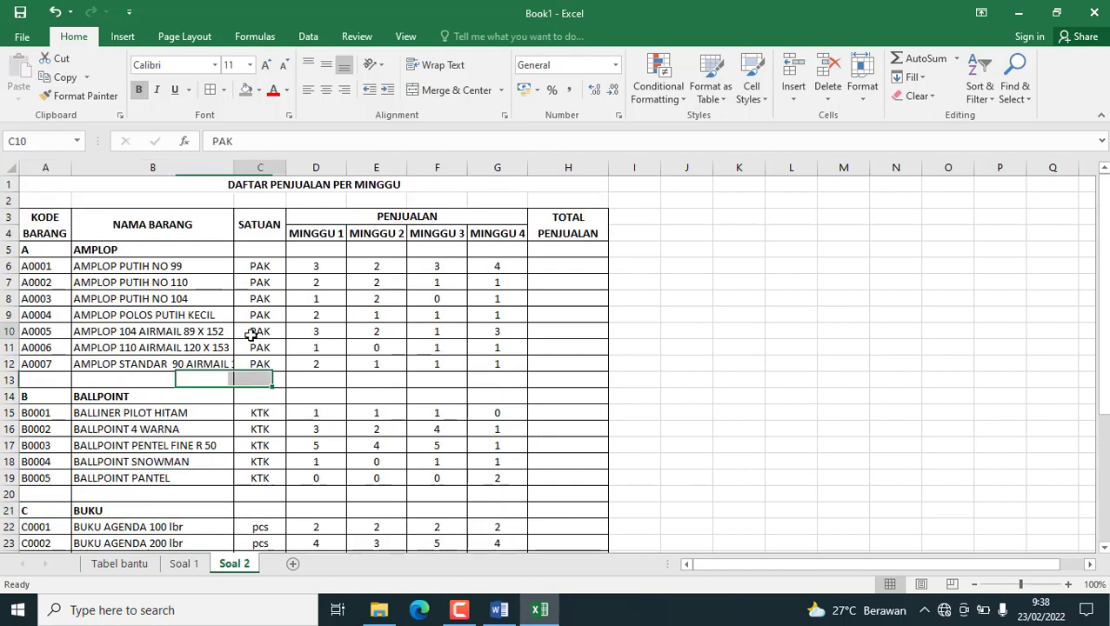
Total the weekly sales in H6 with =SUM(D6:G6), fill the formula through H12 and center the totals.
left_click(564, 267)
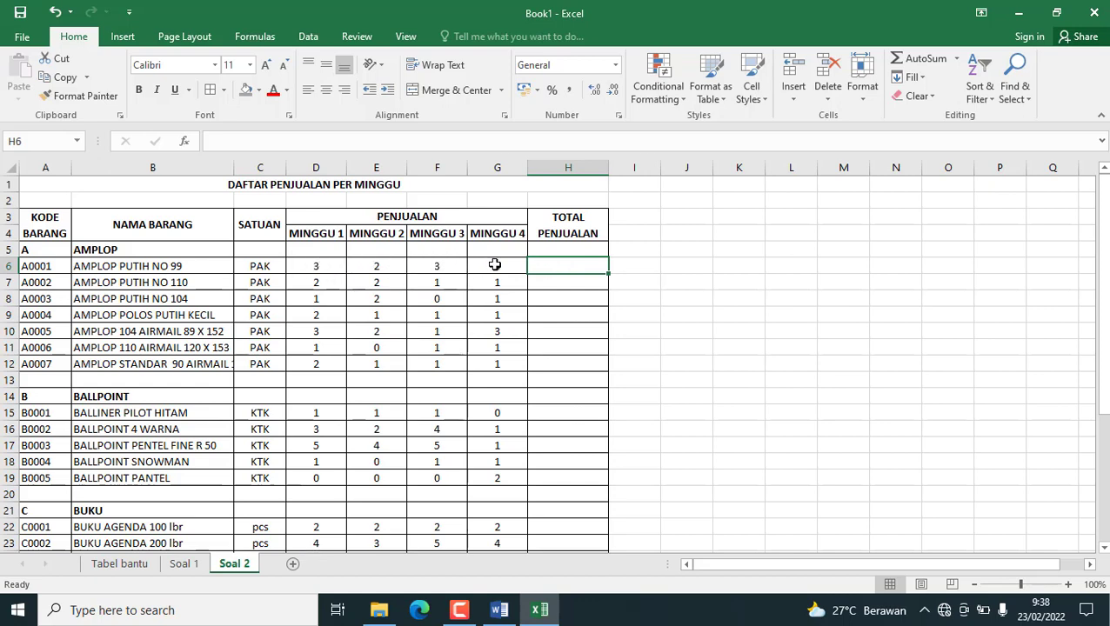
left_click(926, 58)
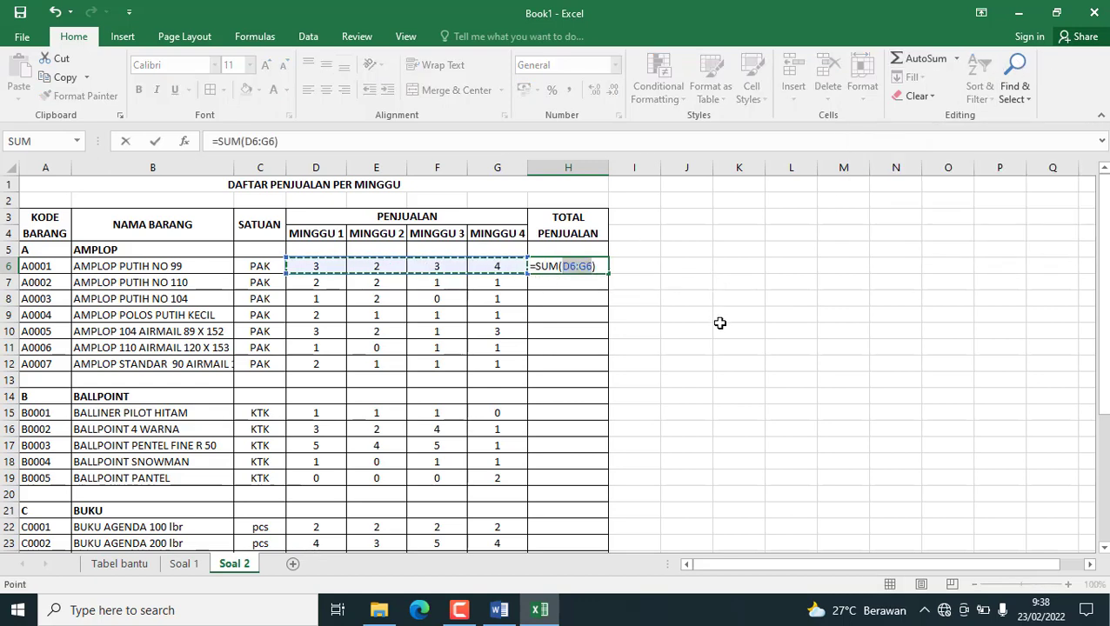
key("Return")
left_click(600, 268)
left_click_drag(610, 273, 609, 370)
left_click(325, 93)
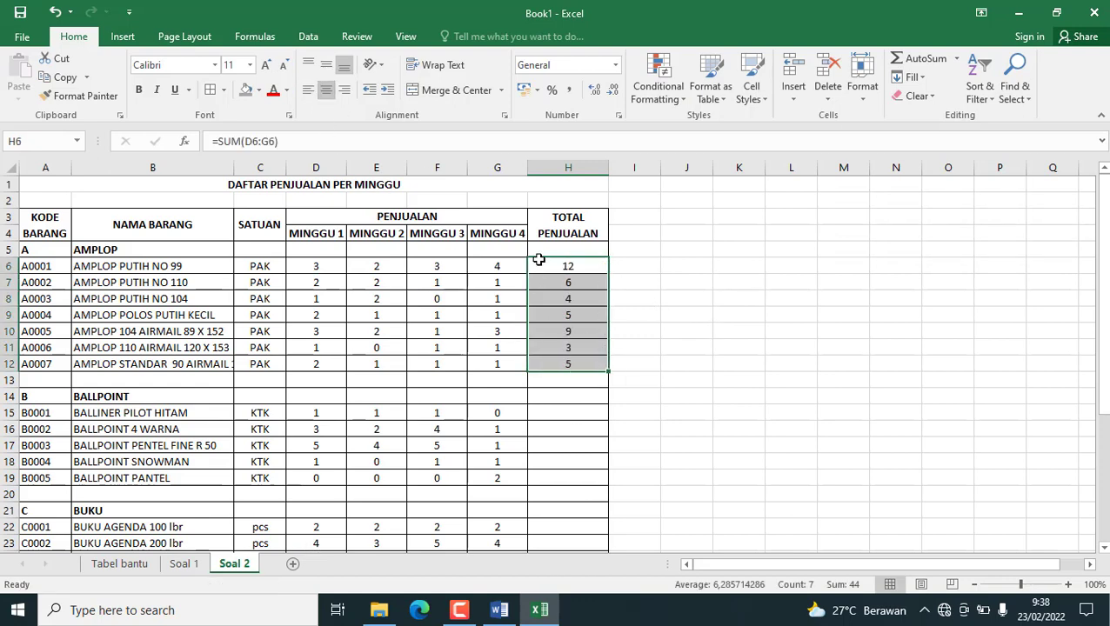
Copy the total formula in H6 to the BALLPOINT items in H15:H19.
left_click(572, 271)
key("ctrl+c")
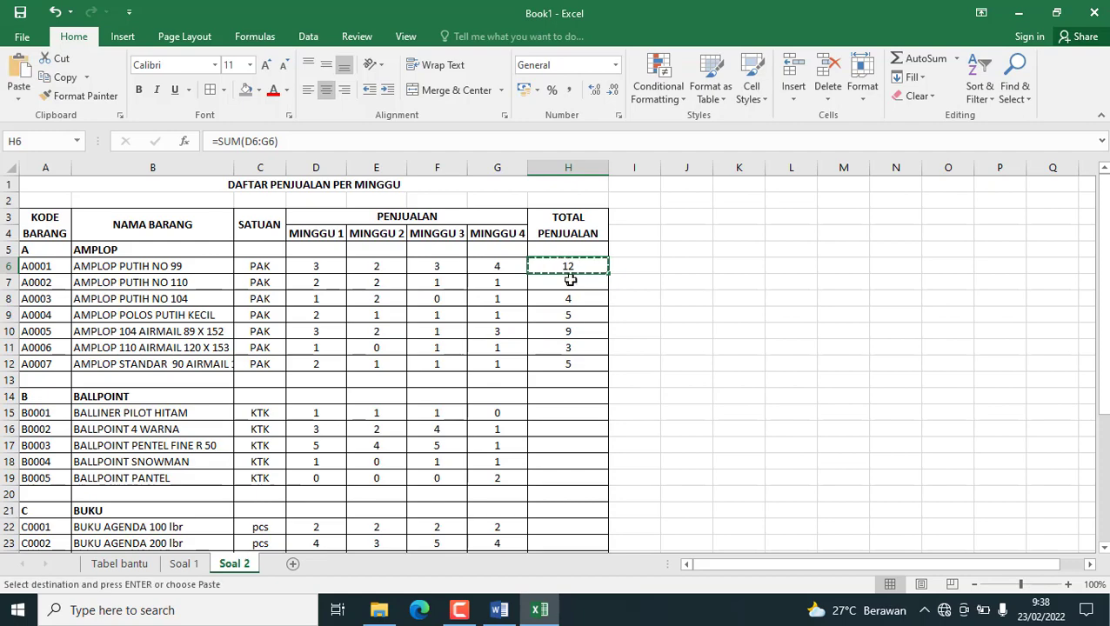
scroll(573, 348, "down", 2)
left_click_drag(549, 315, 560, 376)
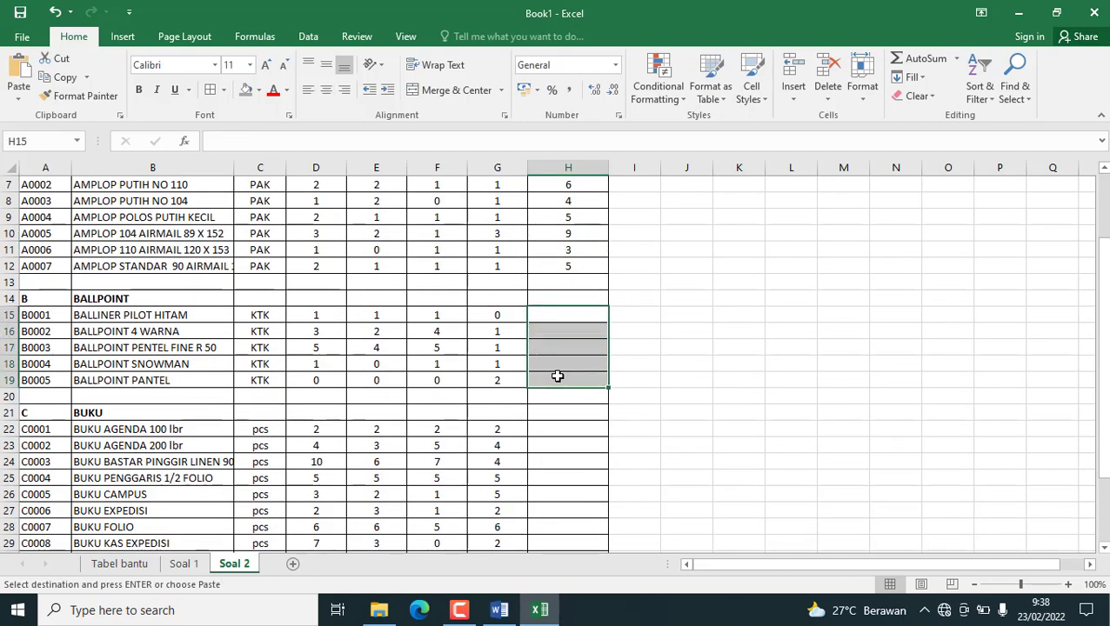
key("ctrl+v")
key("ctrl")
key("Escape")
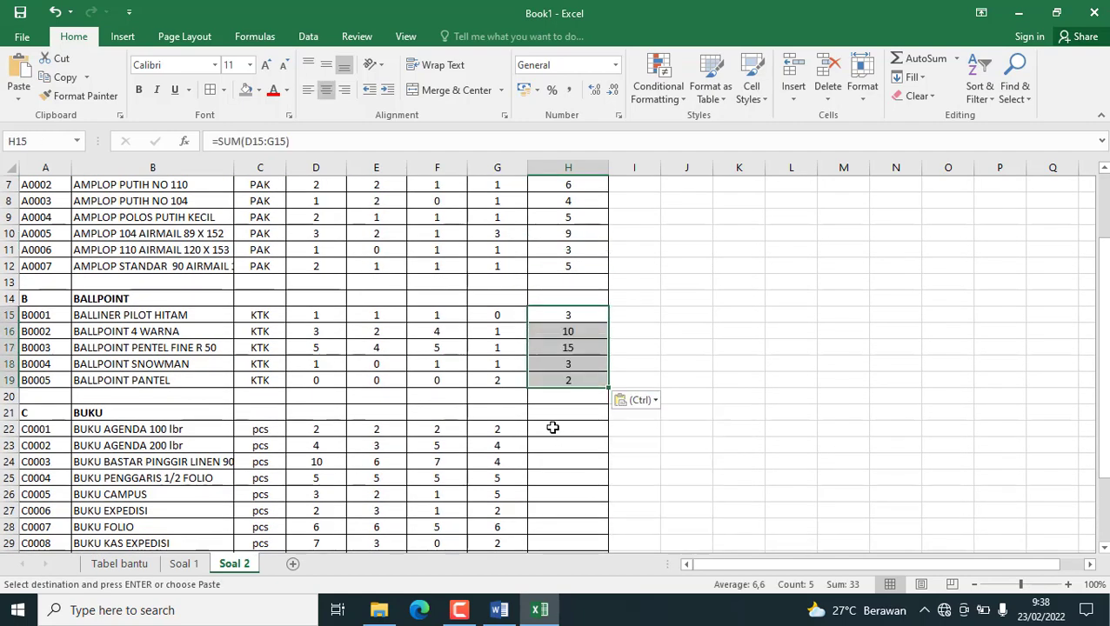
Paste the same total formula for the BUKU items in H22:H30 and end the copy mode.
left_click_drag(550, 429, 561, 516)
key("ctrl+v")
left_click(733, 375)
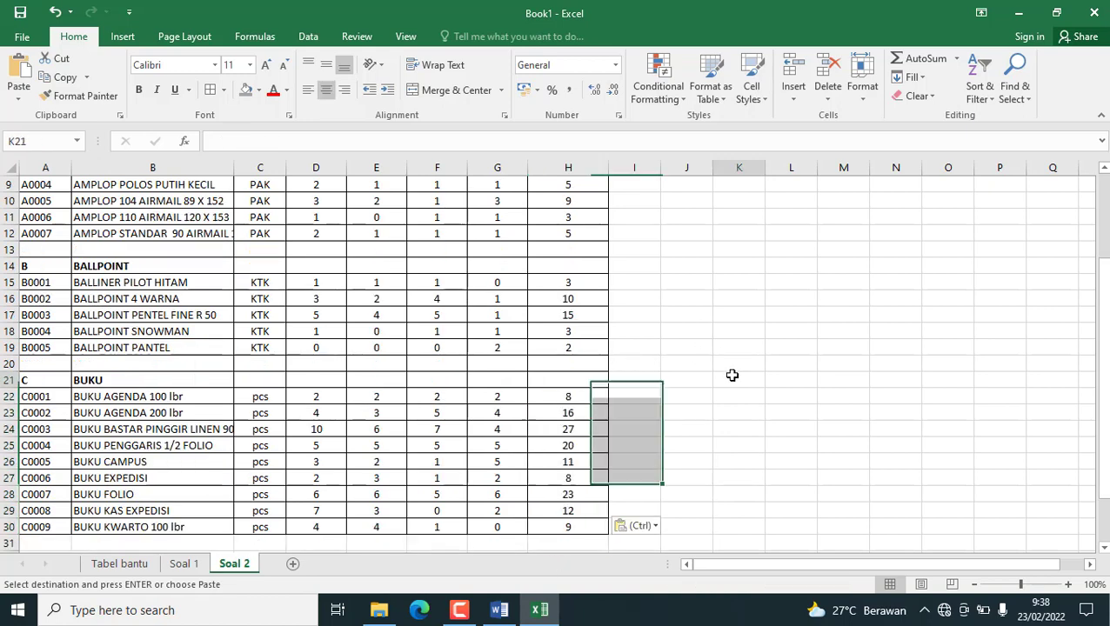
scroll(627, 359, "up", 3)
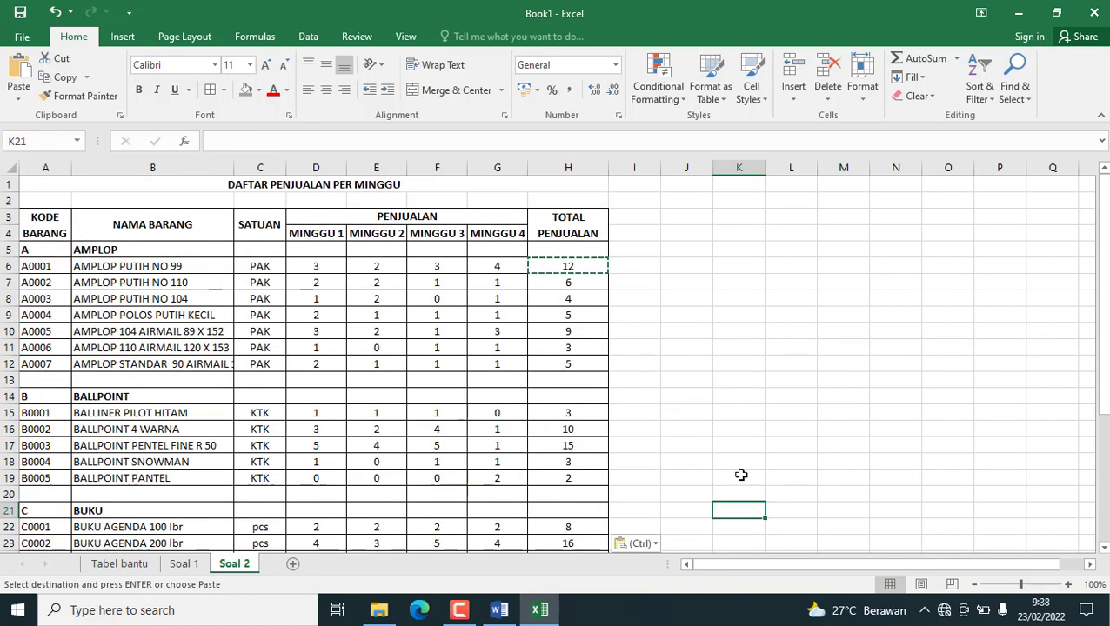
left_click(671, 285)
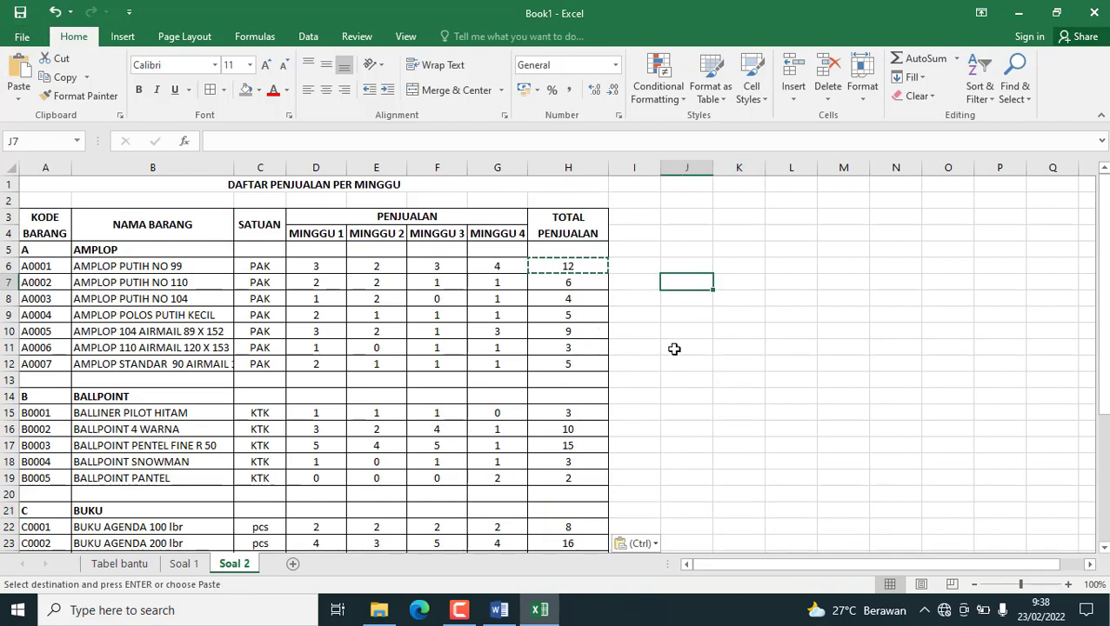
left_click(680, 265)
key("Escape")
Check the questions below the Soal 2 table and in the Word exam document, and return to the Excel workbook.
scroll(488, 333, "down", 8)
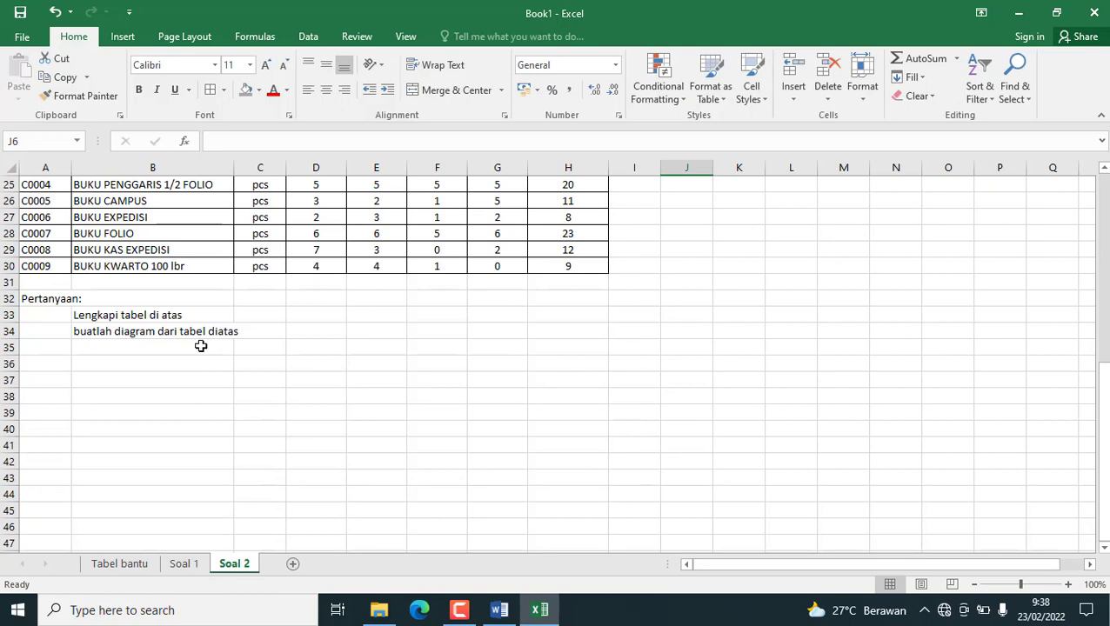
scroll(239, 348, "up", 8)
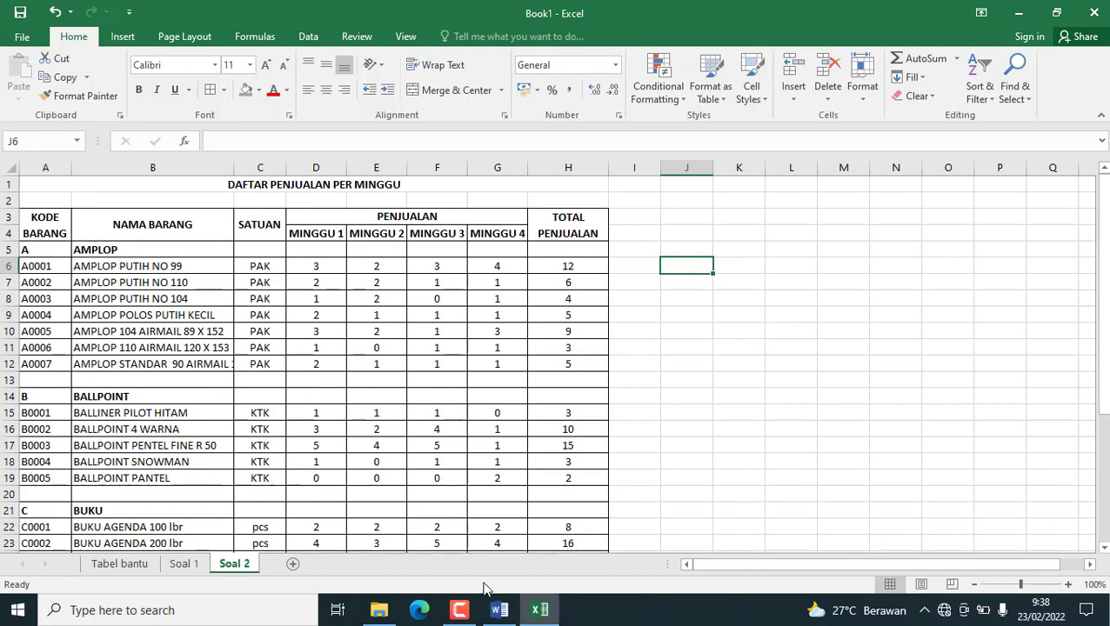
left_click(500, 610)
scroll(652, 441, "down", 8)
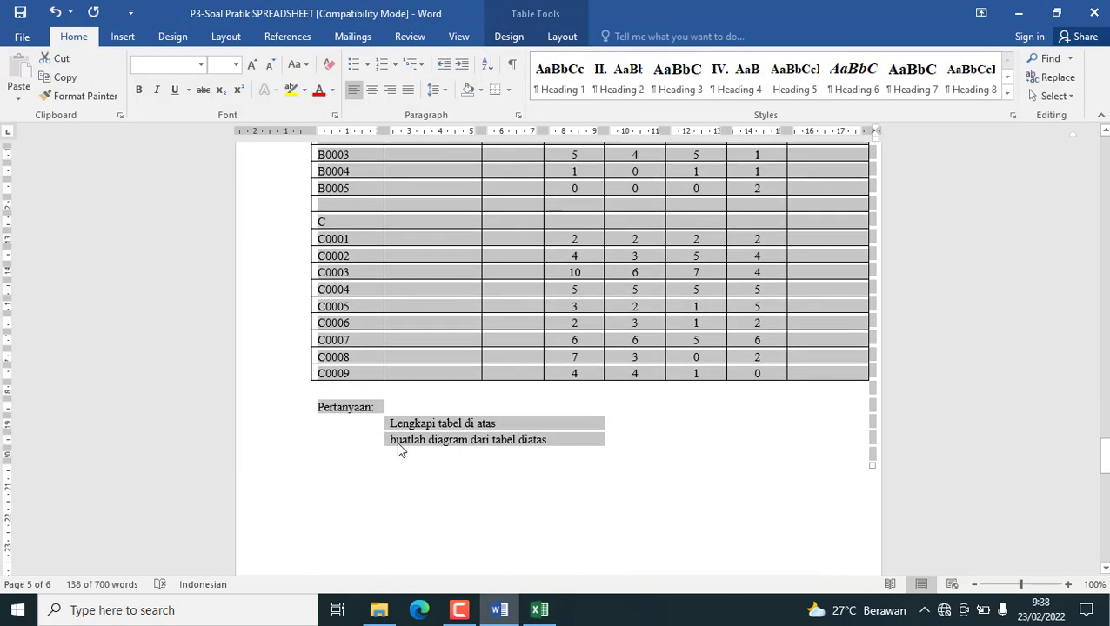
left_click(539, 609)
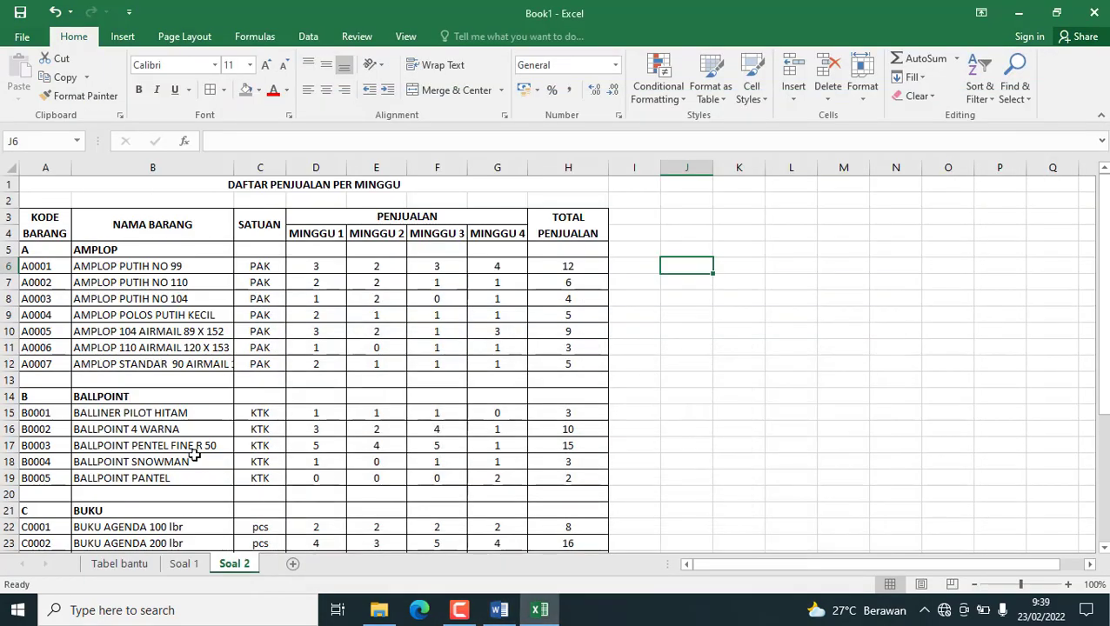
scroll(196, 455, "up", 5)
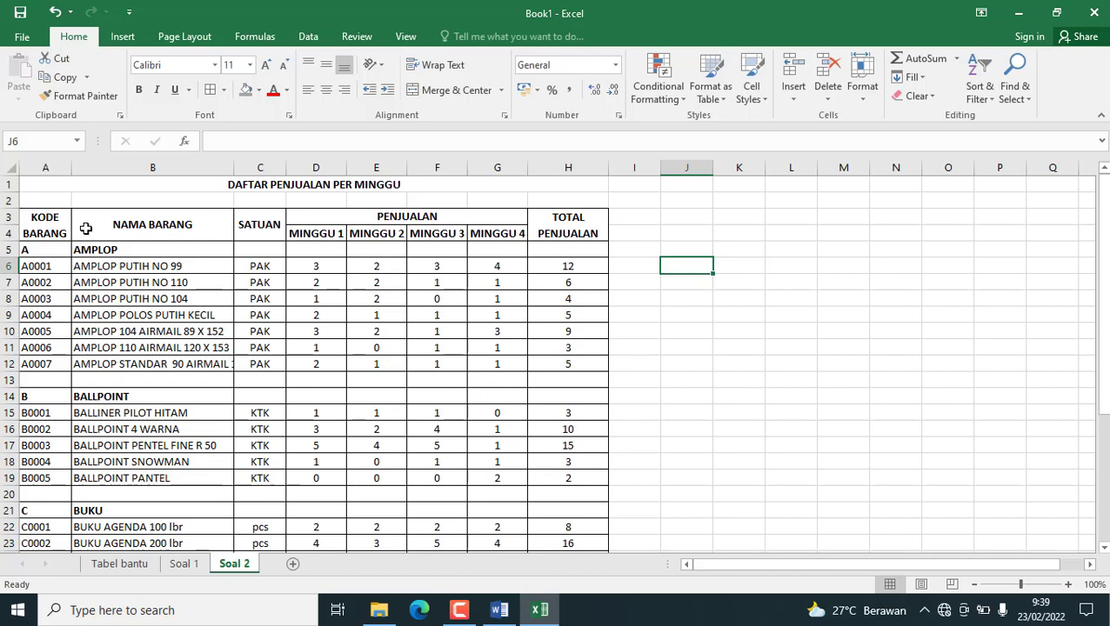
Select the table range B3:H30 as chart data and look through the available column and pie chart types.
mouse_move(85, 228)
left_mouse_down()
mouse_move(117, 257)
mouse_move(421, 320)
mouse_move(486, 394)
left_mouse_up()
left_click_drag(220, 248, 568, 508)
scroll(126, 274, "up", 3)
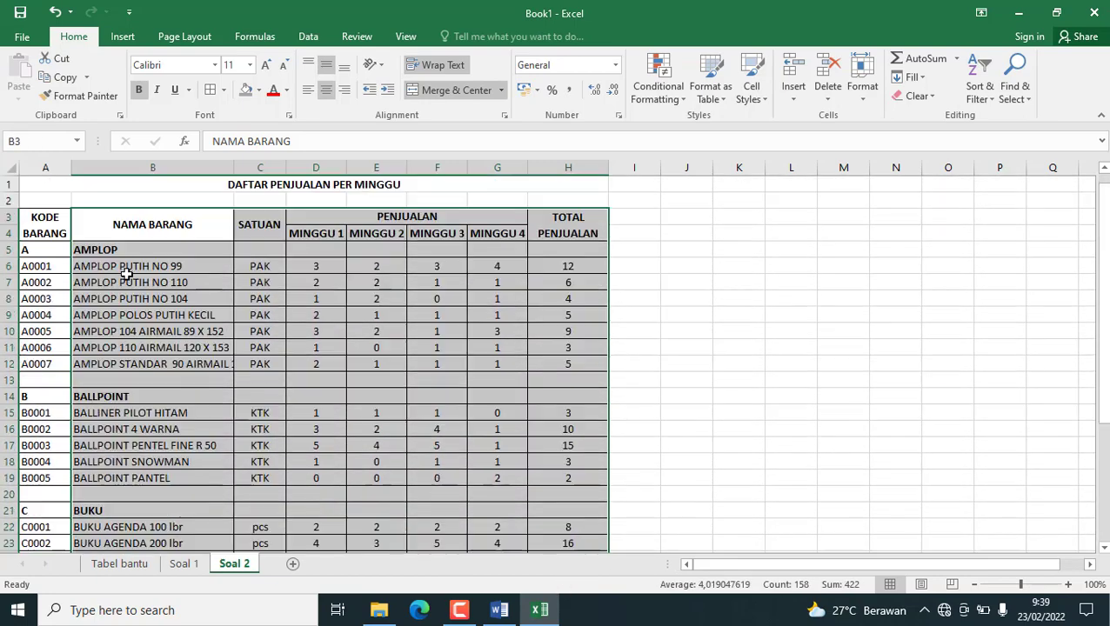
left_click(123, 37)
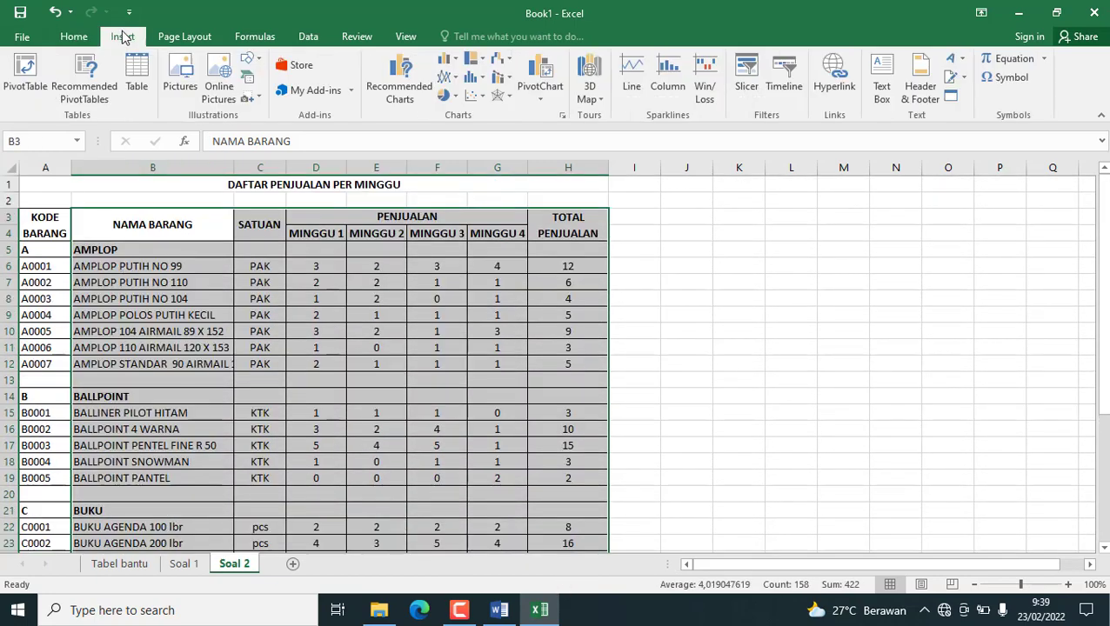
left_click(445, 59)
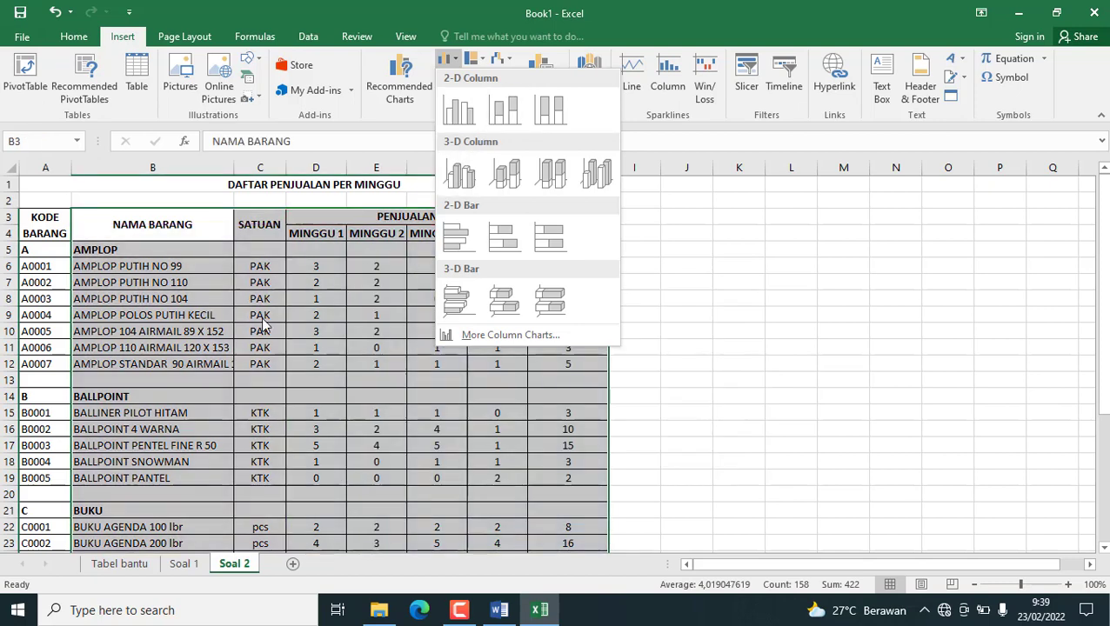
left_click(269, 382)
scroll(277, 374, "down", 9)
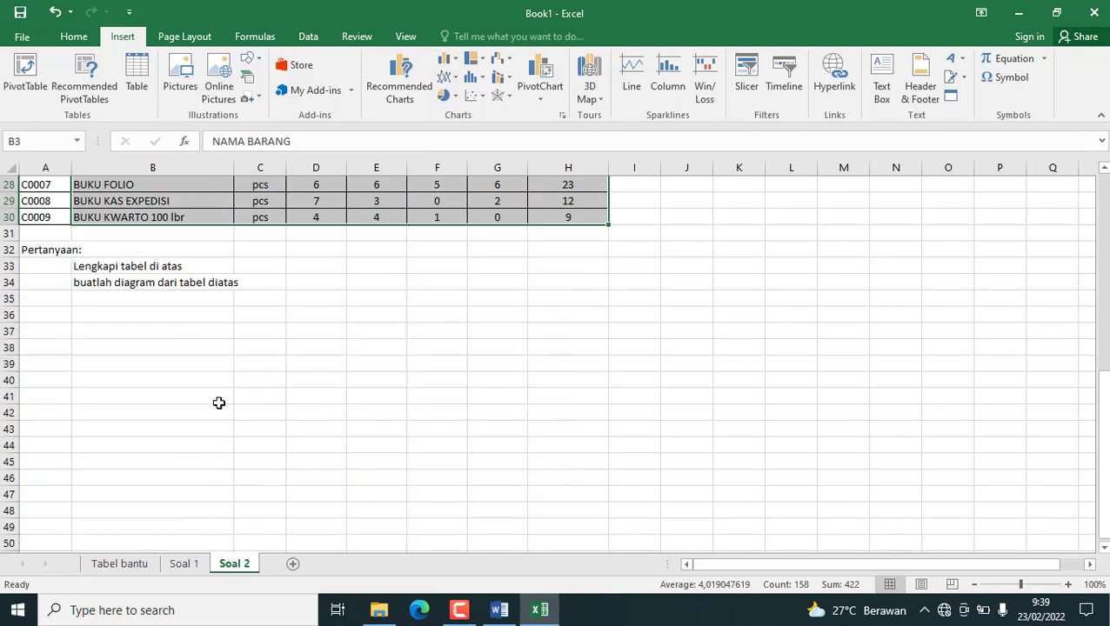
scroll(354, 287, "up", 9)
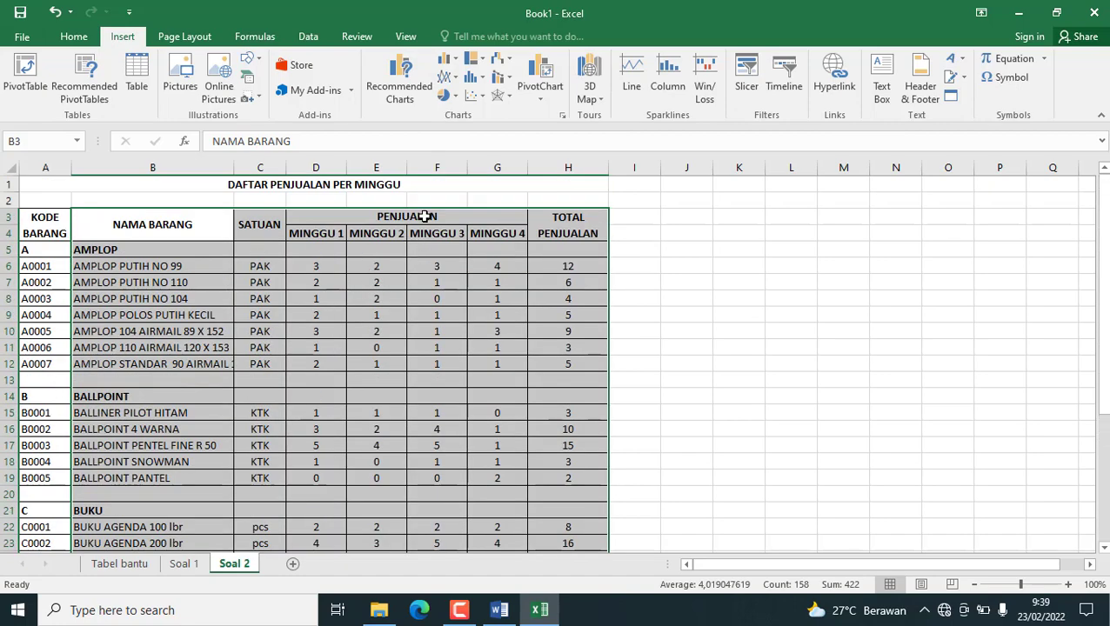
left_click(450, 97)
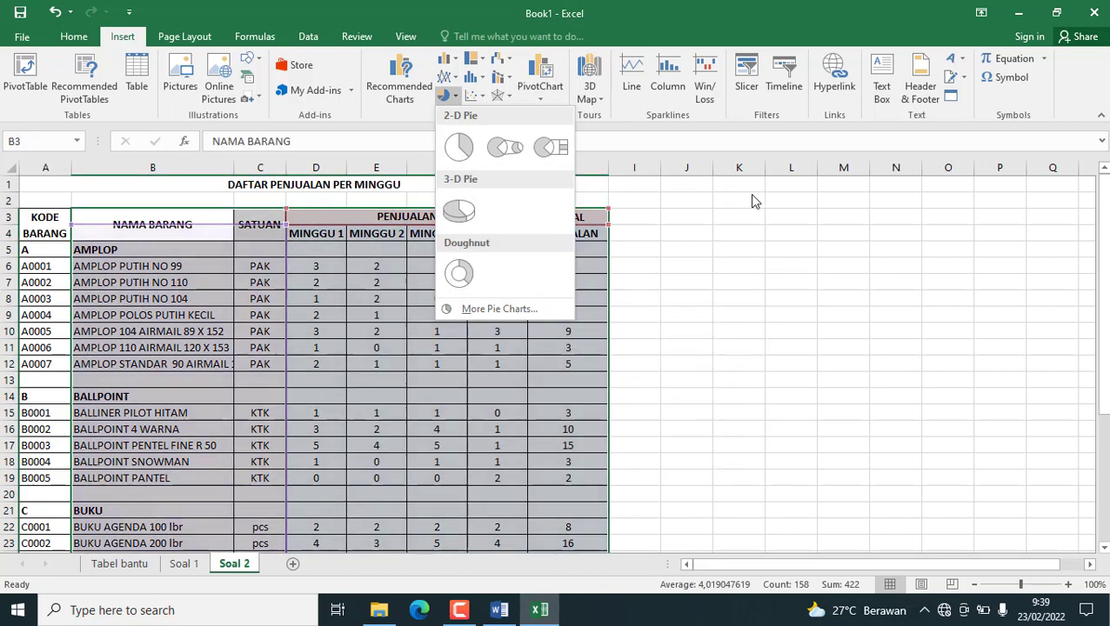
left_click(835, 211)
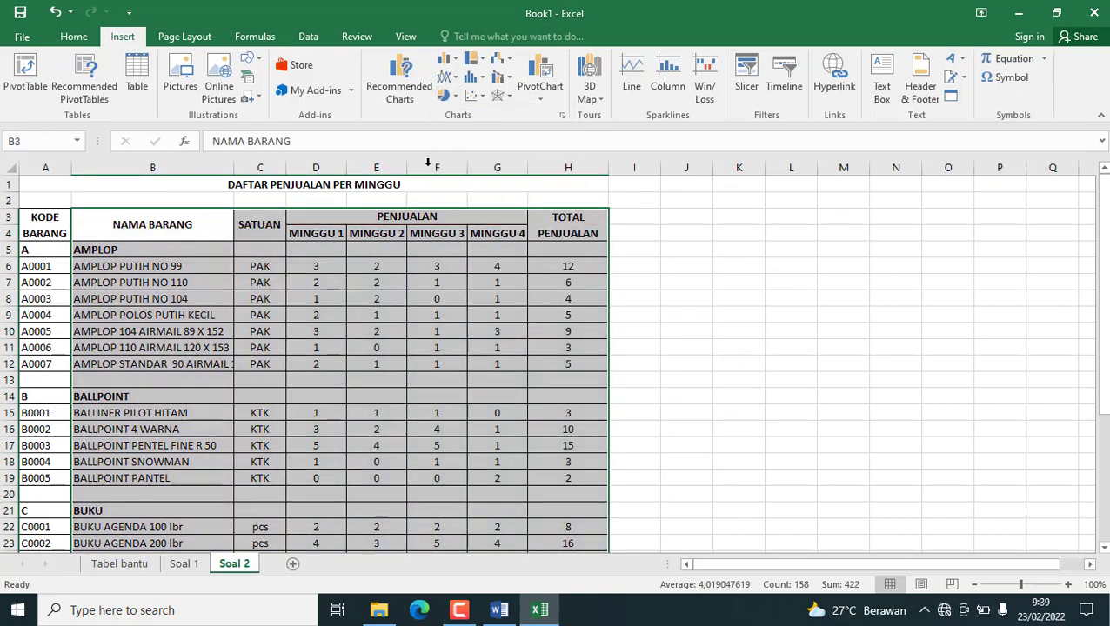
Compare the recommended charts for the selected data, including Stacked Bar, and insert the Clustered Column chart with the total sales line.
left_click(403, 80)
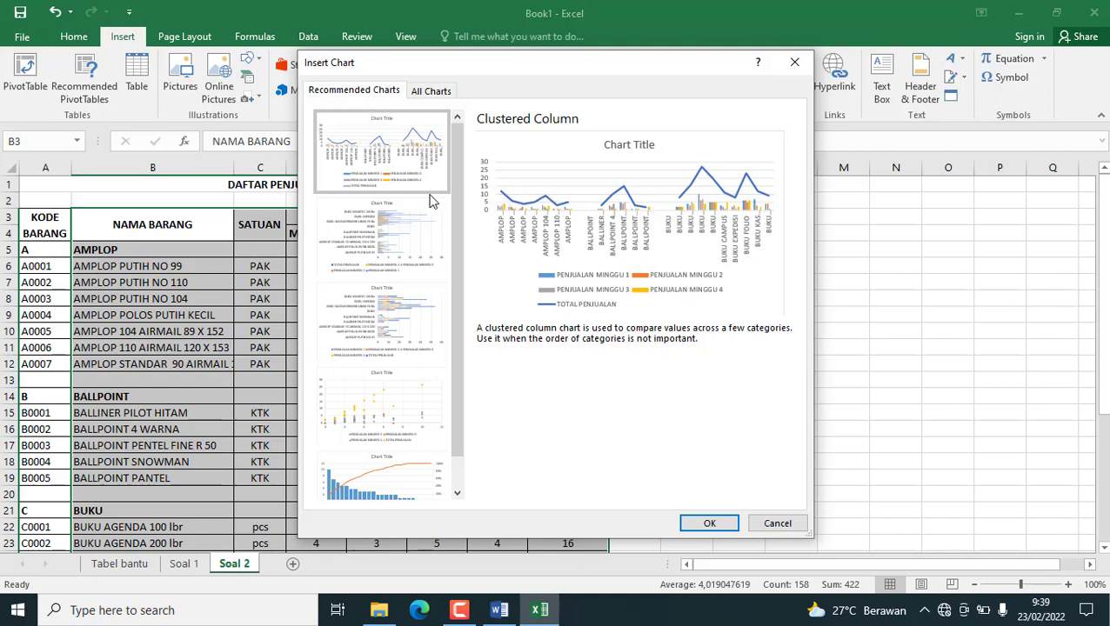
left_click(387, 217)
left_click(388, 341)
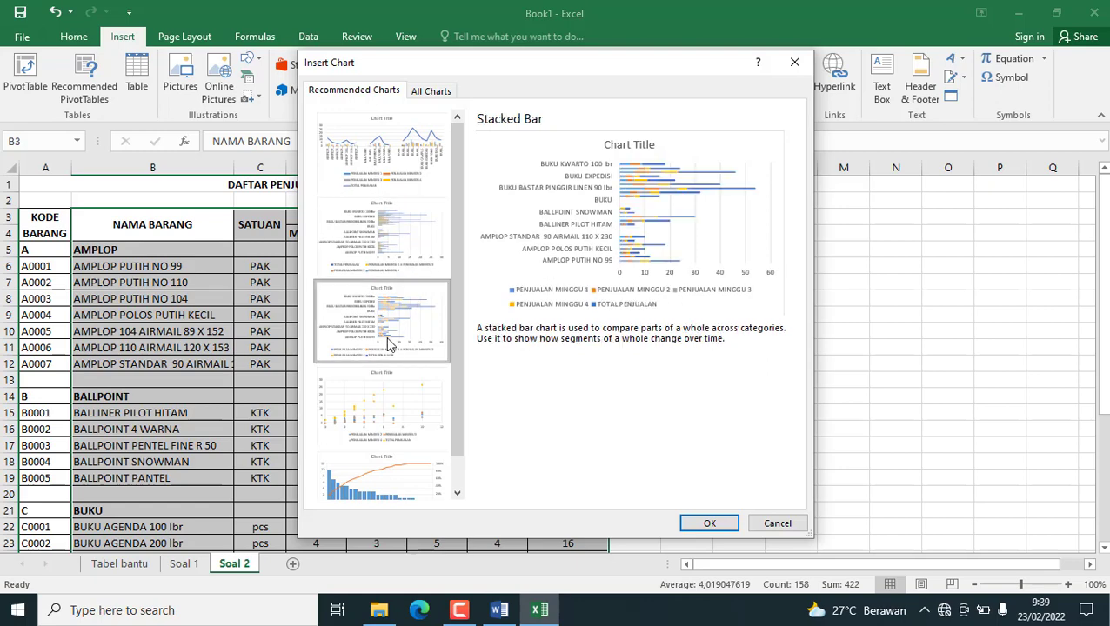
left_click(388, 174)
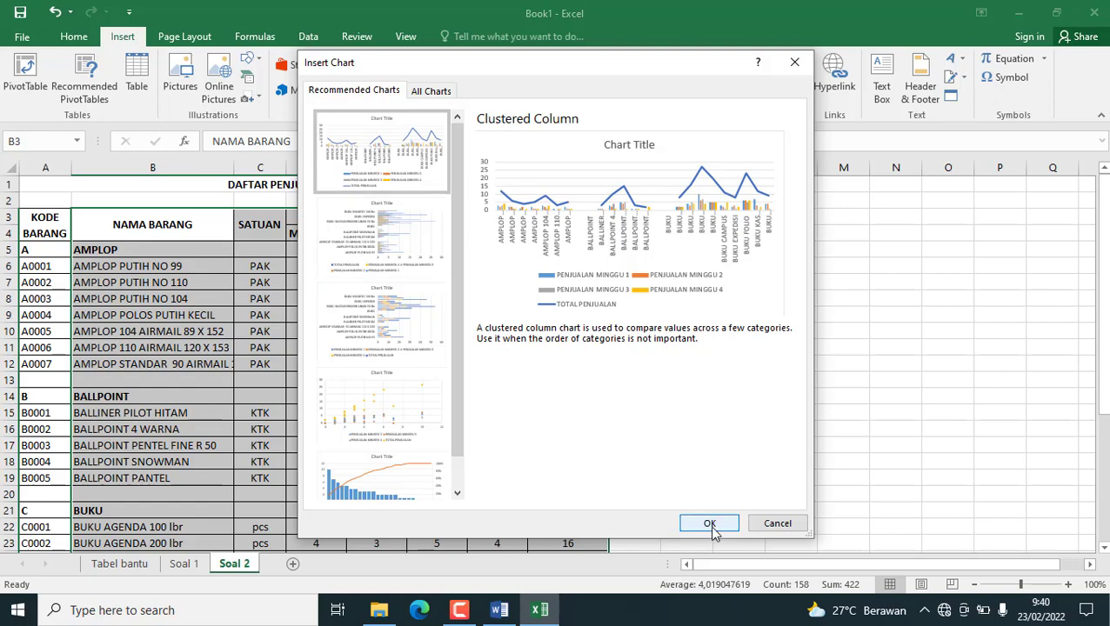
left_click(710, 523)
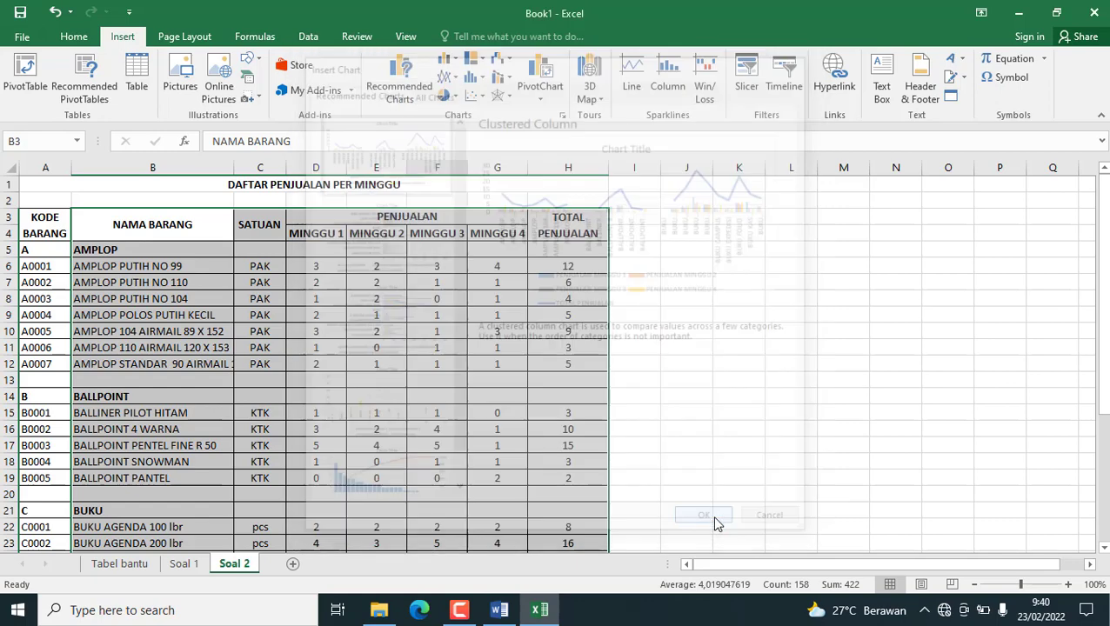
Place the chart beside the table and enlarge it to span about columns I to Q and rows 3 to 19.
left_click_drag(634, 266, 920, 218)
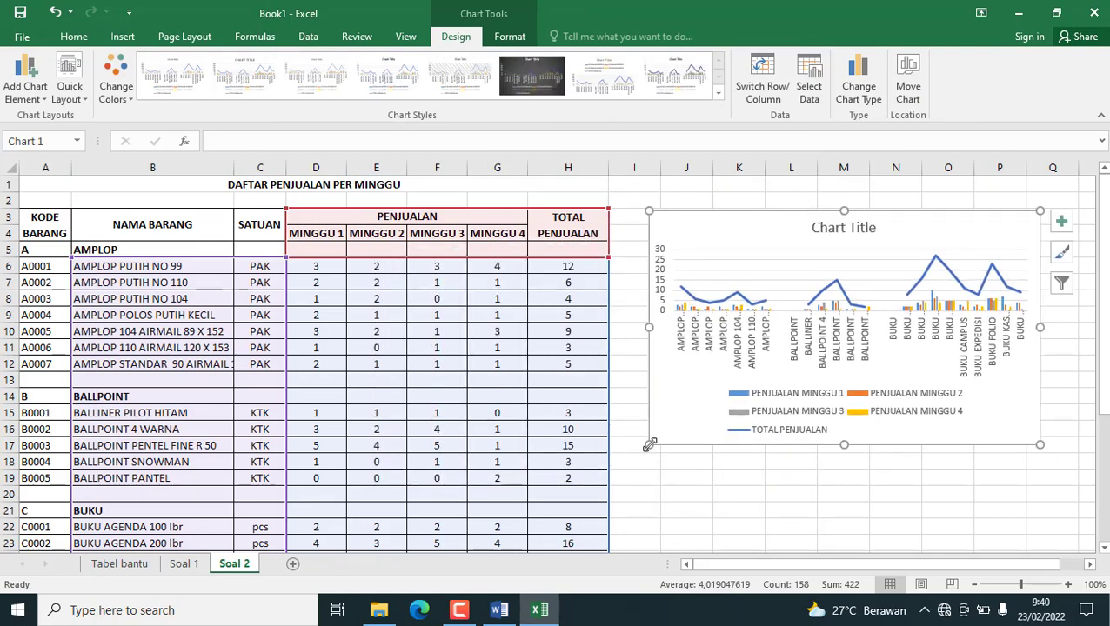
left_click_drag(649, 444, 609, 473)
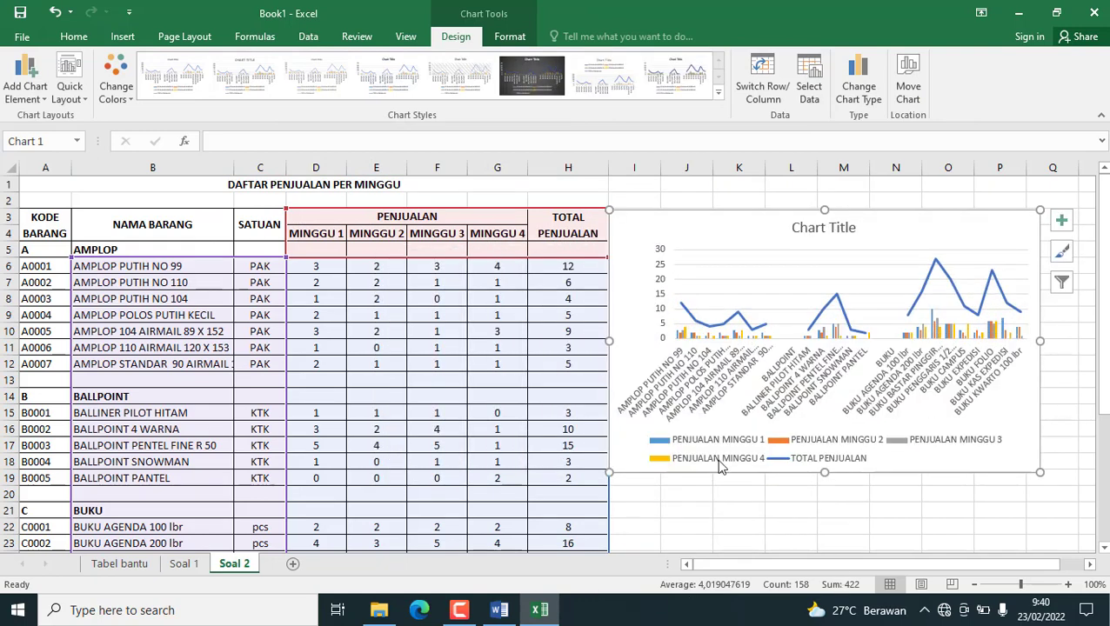
scroll(818, 453, "down", 1)
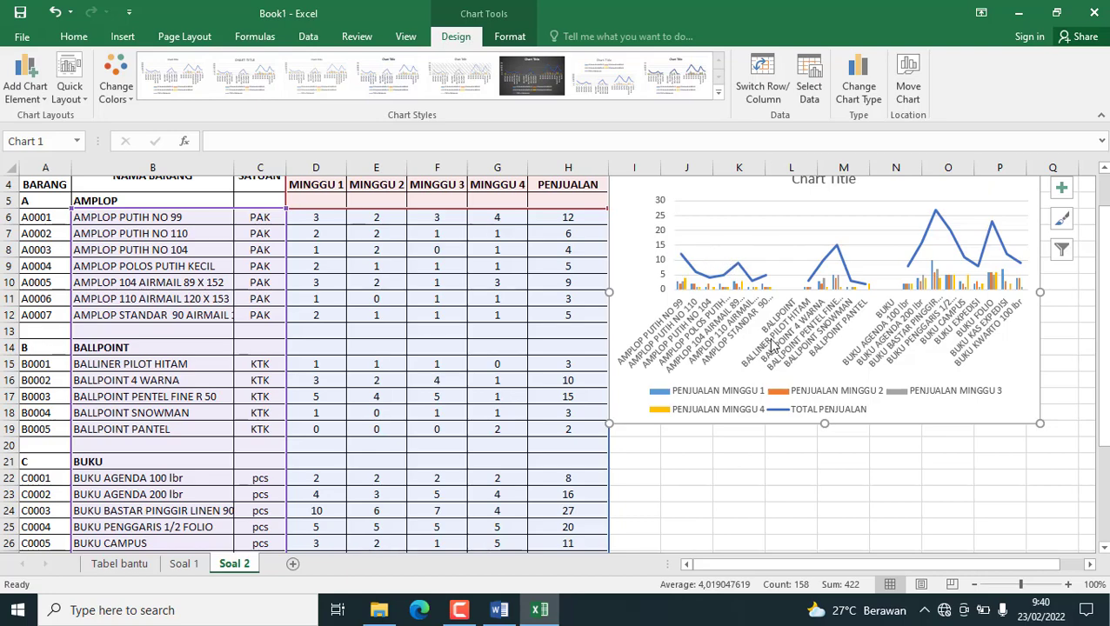
scroll(771, 345, "up", 1)
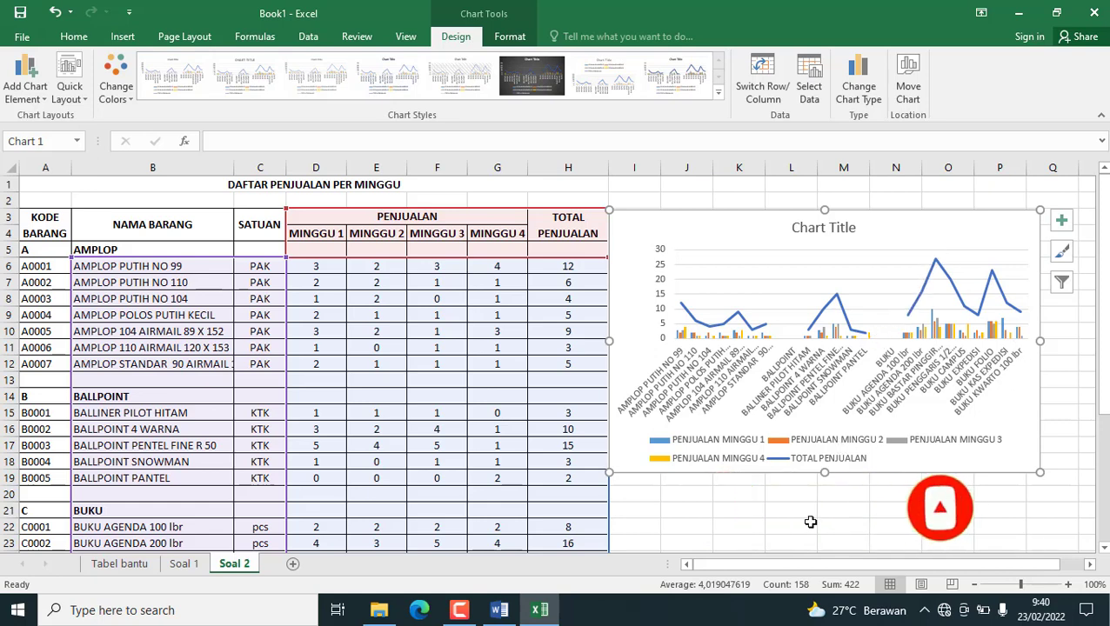
left_click_drag(762, 223, 777, 222)
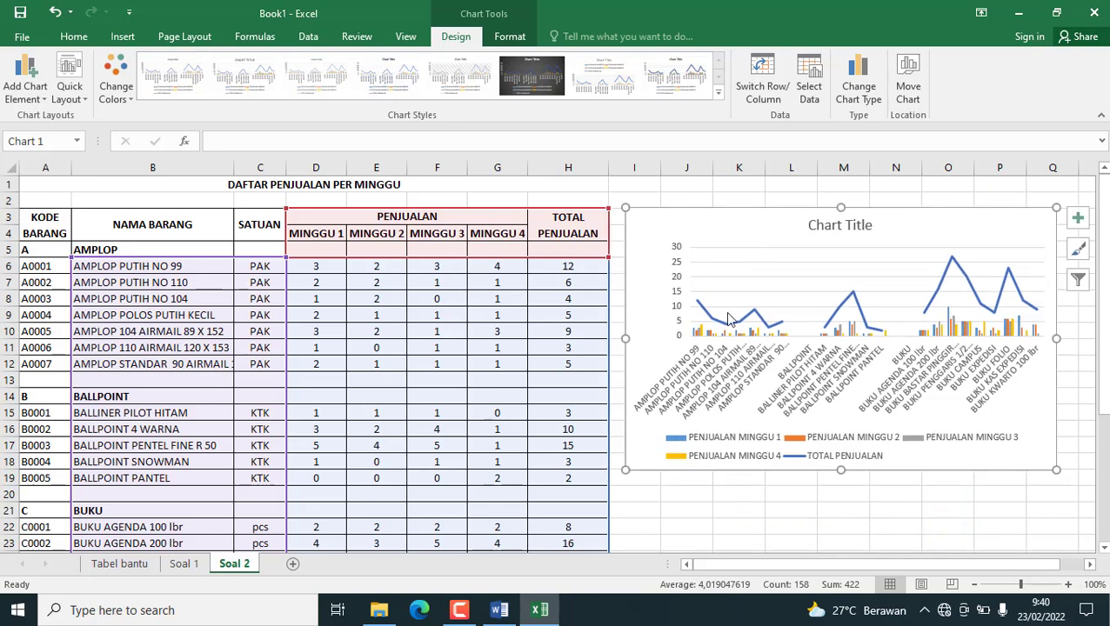
left_click(697, 528)
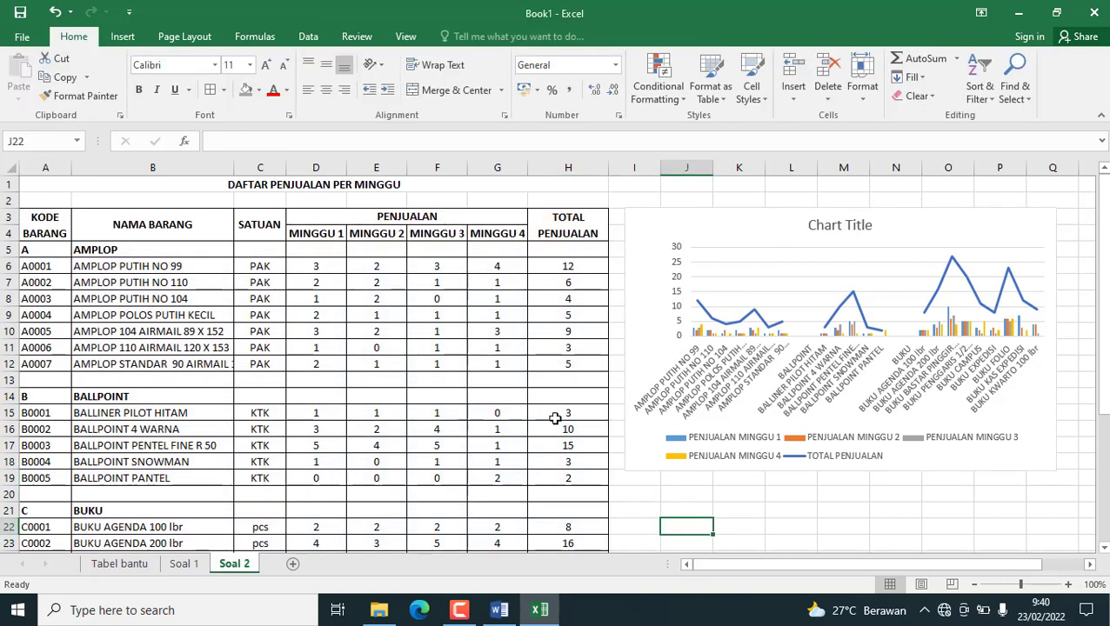